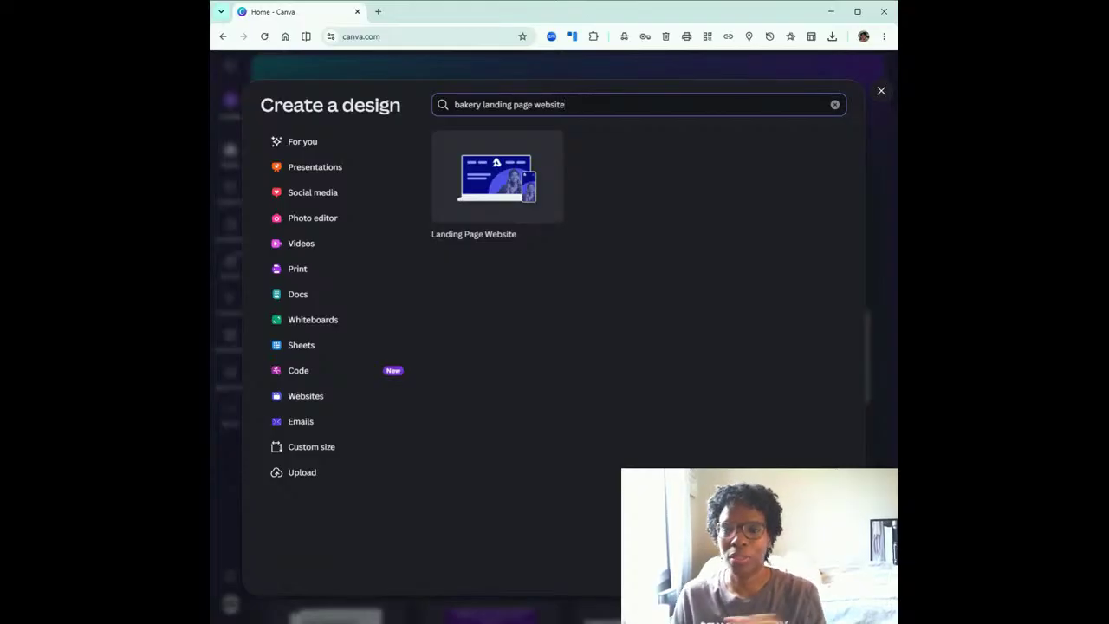
Create a new Landing Page Website design and search its templates for "Bakery Landing Page Website".
{"action": "left_click", "coordinate": [518, 179]}
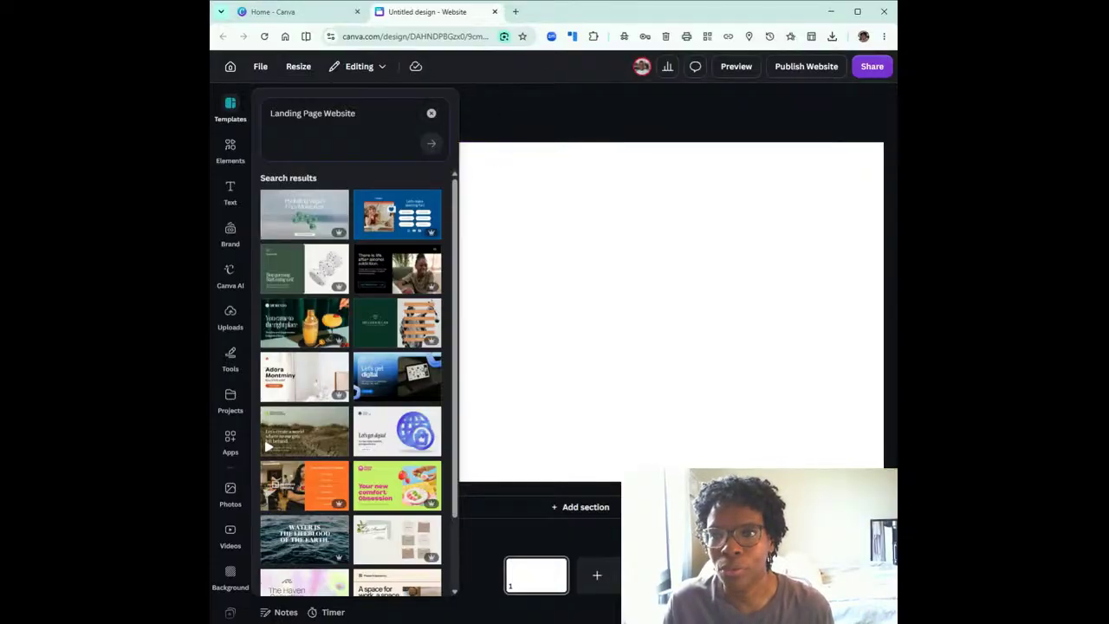
{"action": "left_click_drag", "start_coordinate": [211, 149], "coordinate": [252, 149]}
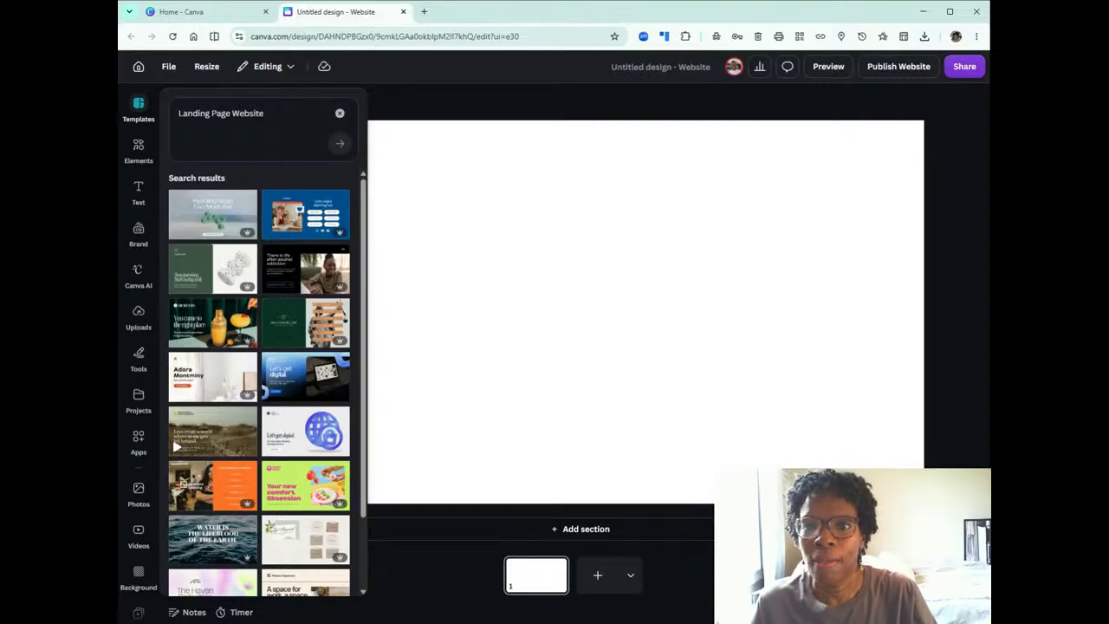
{"action": "left_click", "coordinate": [180, 113]}
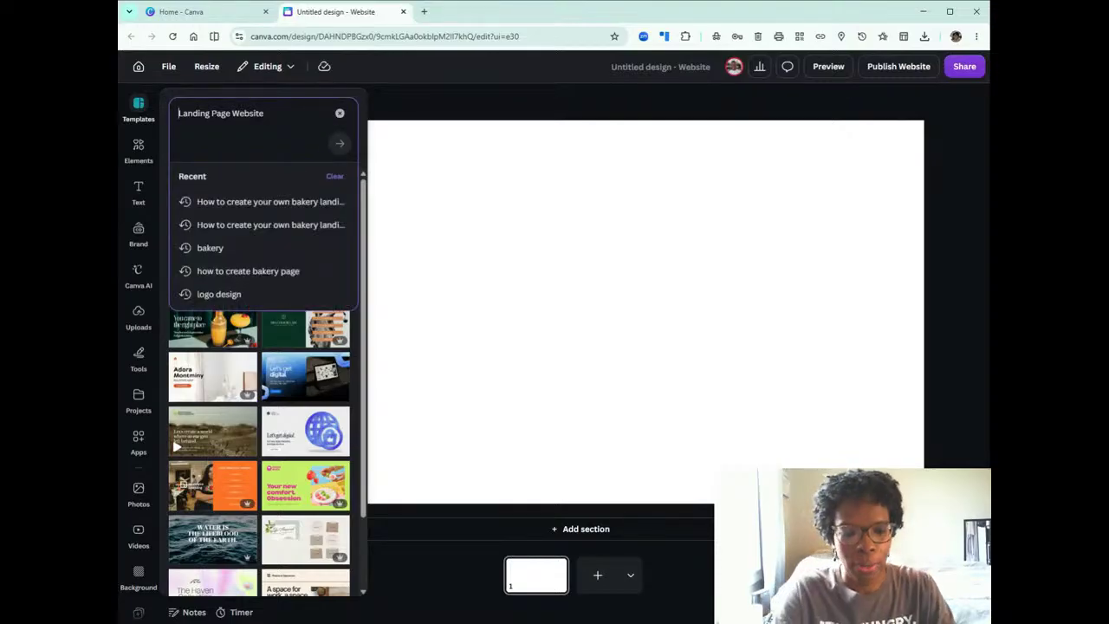
{"action": "type", "text": "Bakery"}
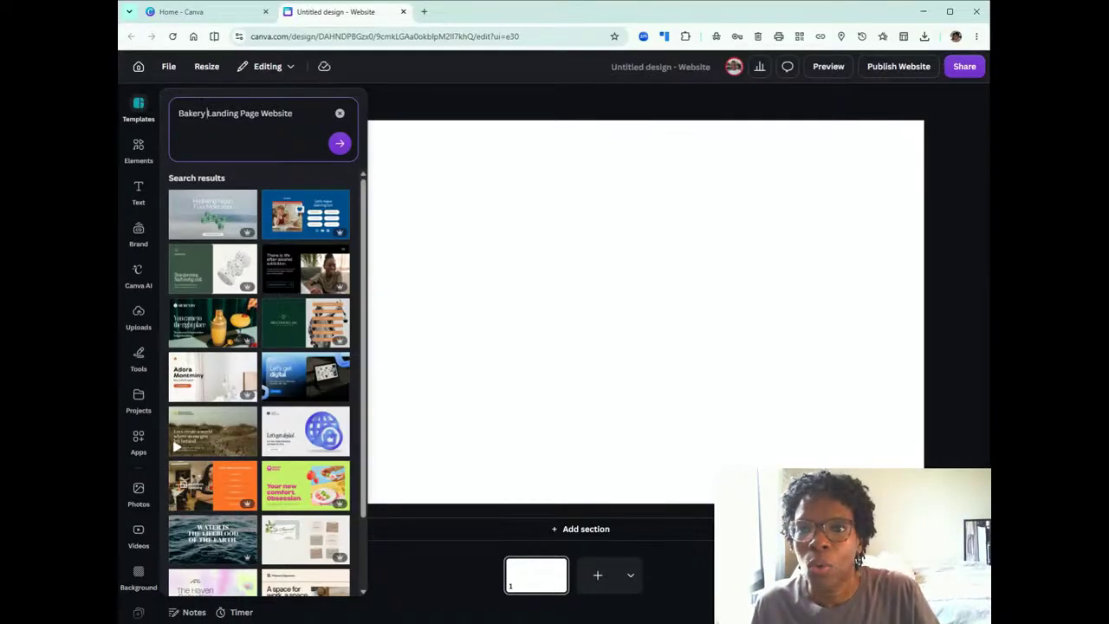
{"action": "left_click", "coordinate": [340, 143]}
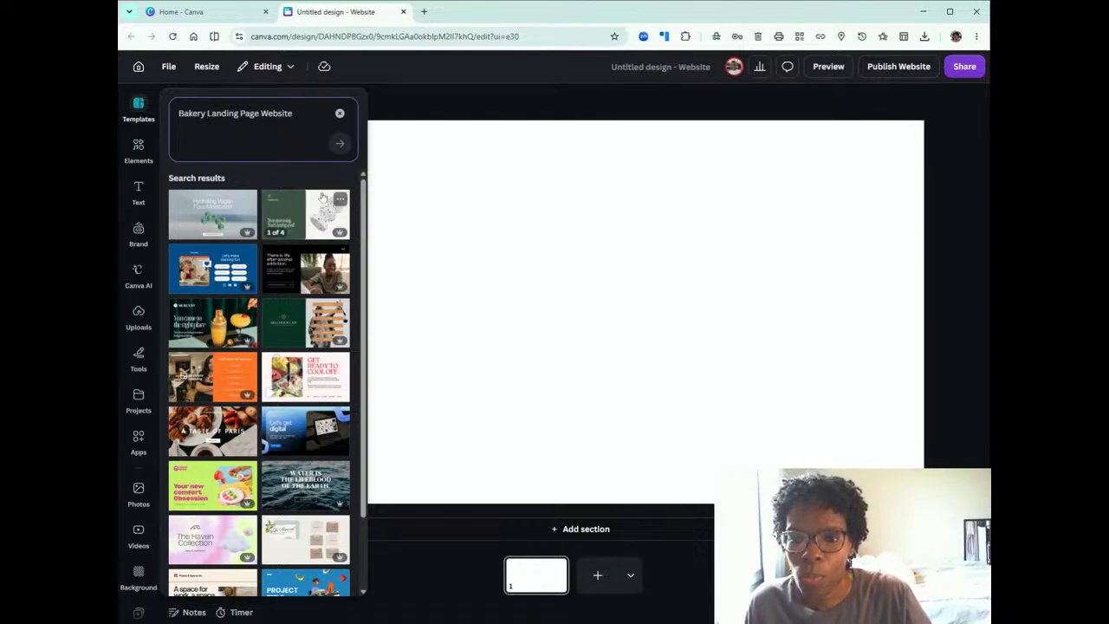
Search the templates for "Bakery" and apply the "Oven-Fresh. Online. On time." opening section of the light orange, beige and brown bakery website template.
{"action": "left_click", "coordinate": [341, 117]}
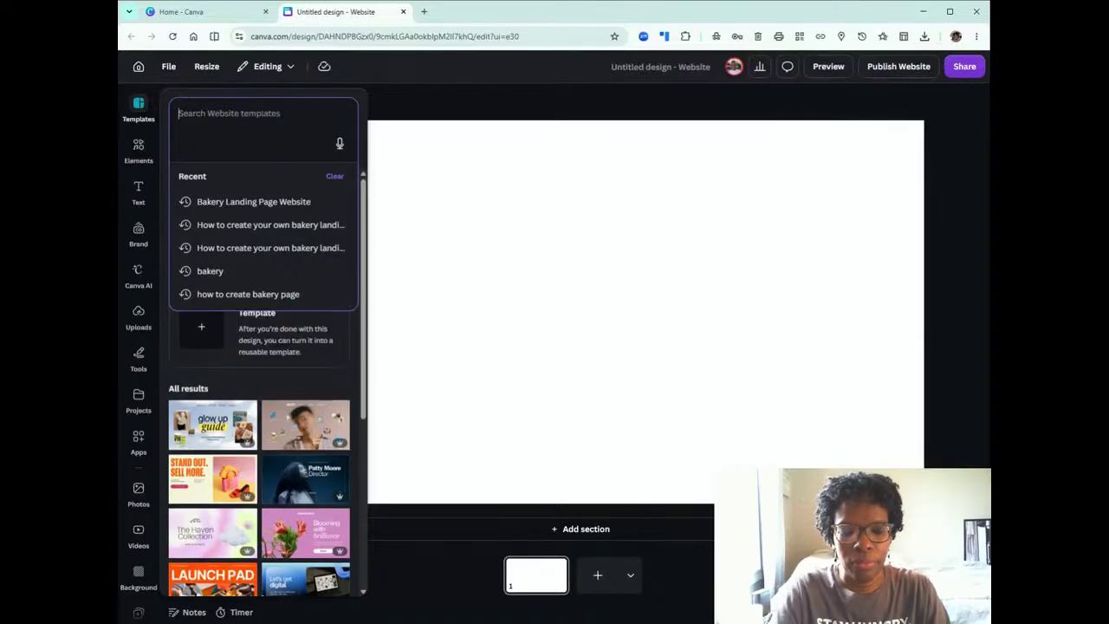
{"action": "type", "text": "Bakery"}
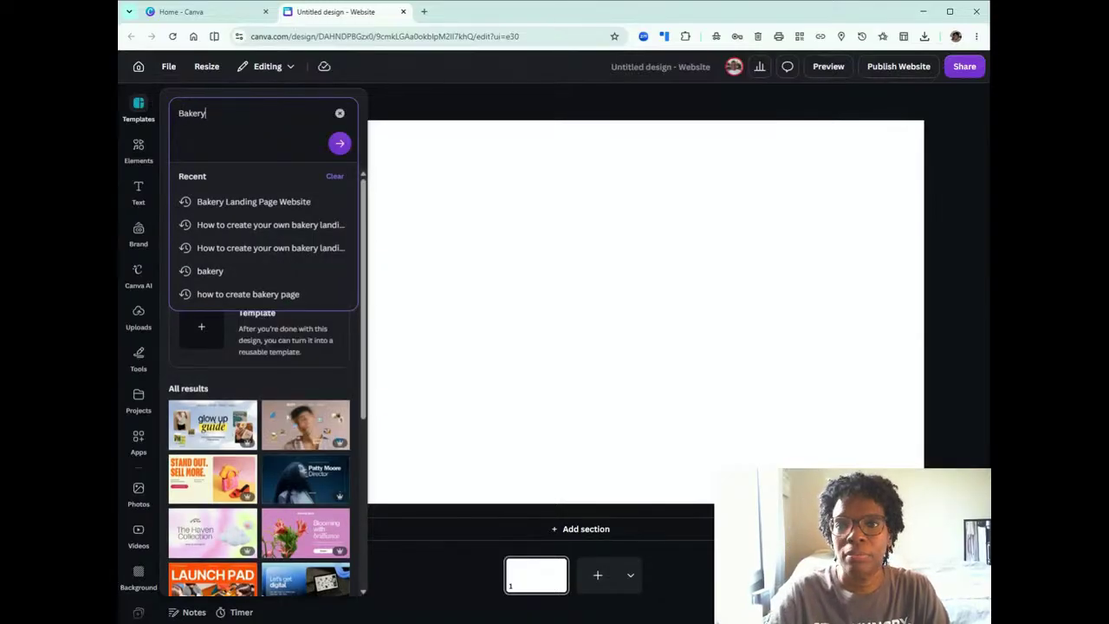
{"action": "key", "text": "Return"}
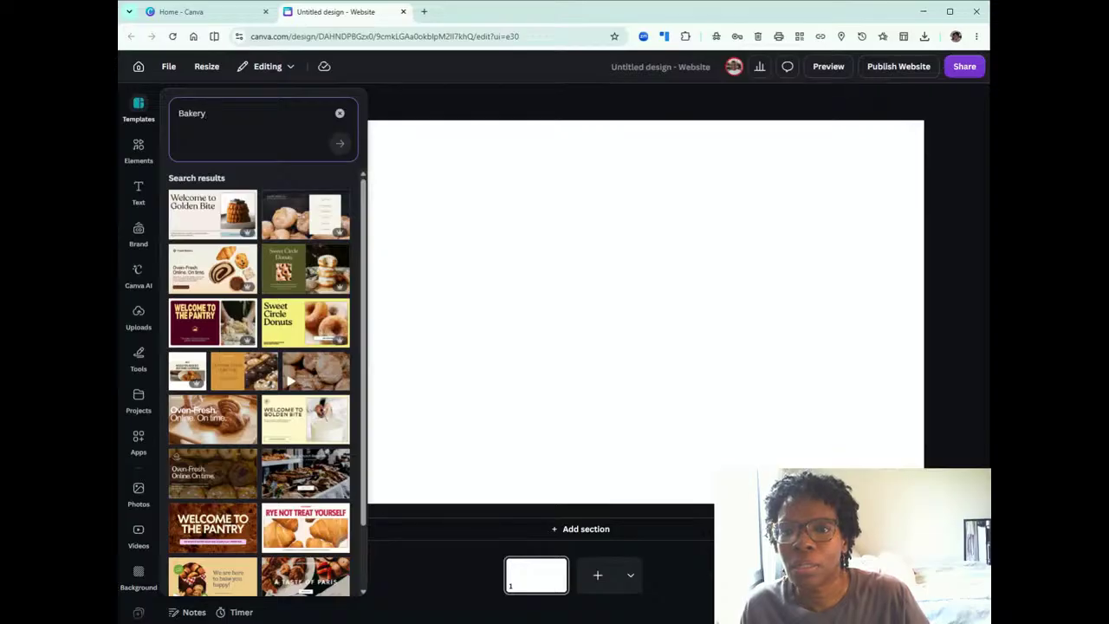
{"action": "left_click", "coordinate": [212, 272]}
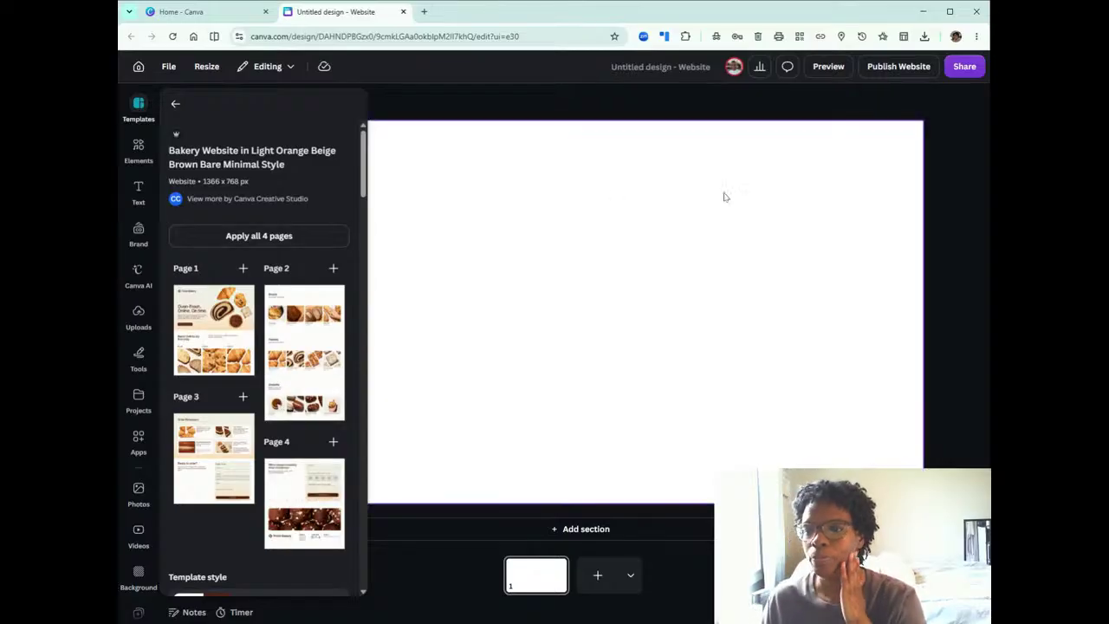
{"action": "left_click", "coordinate": [196, 312]}
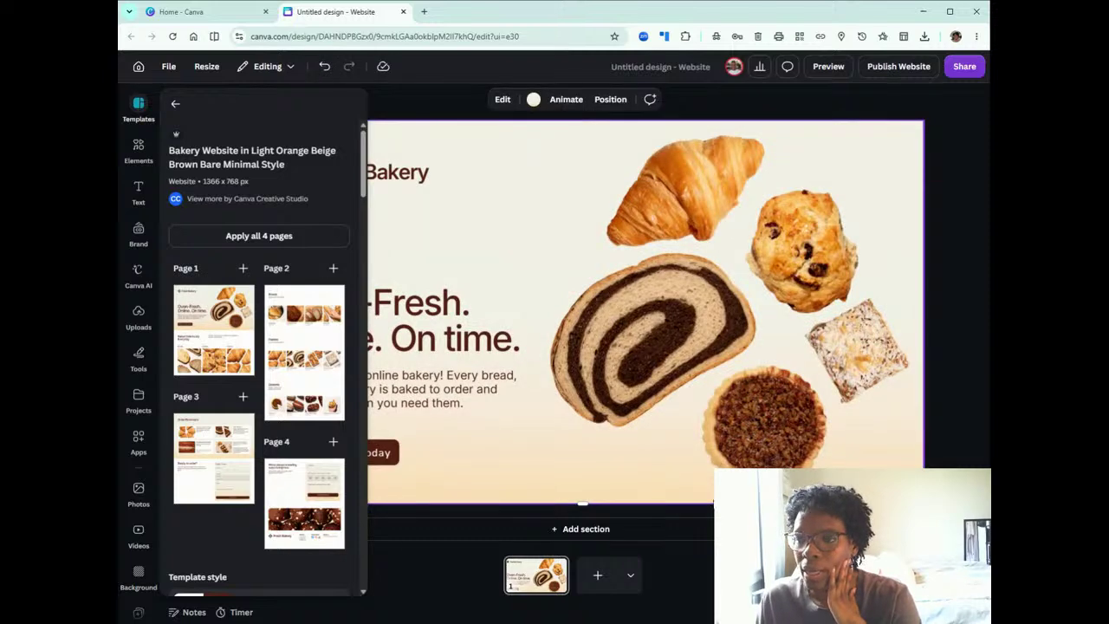
Add a second page and fill it with the Pastries section from the bakery template.
{"action": "left_click", "coordinate": [598, 577]}
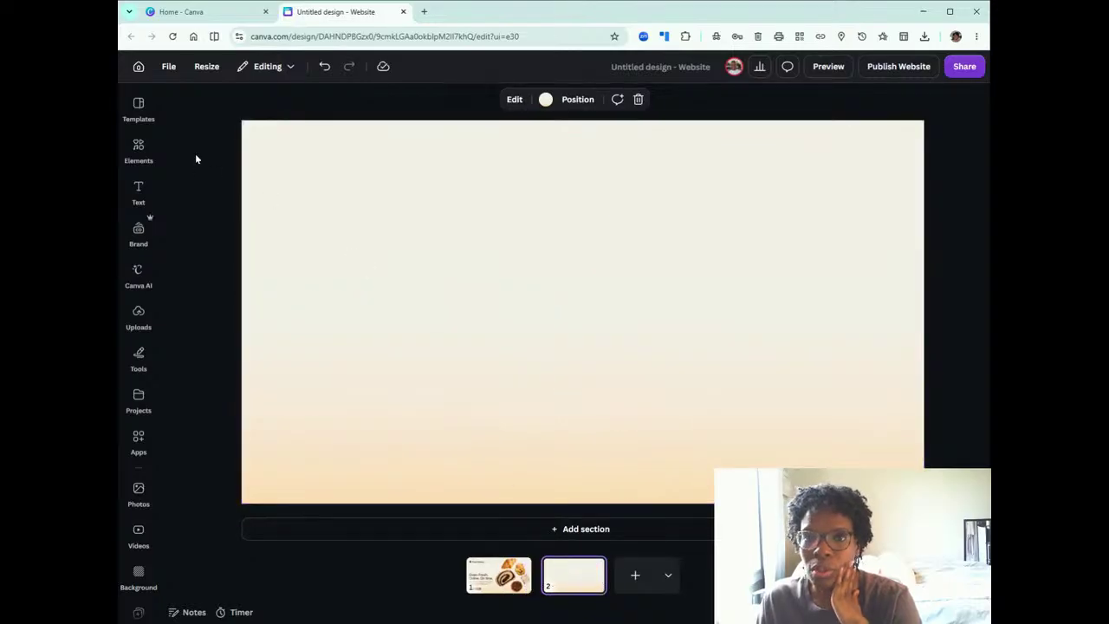
{"action": "left_click", "coordinate": [142, 110]}
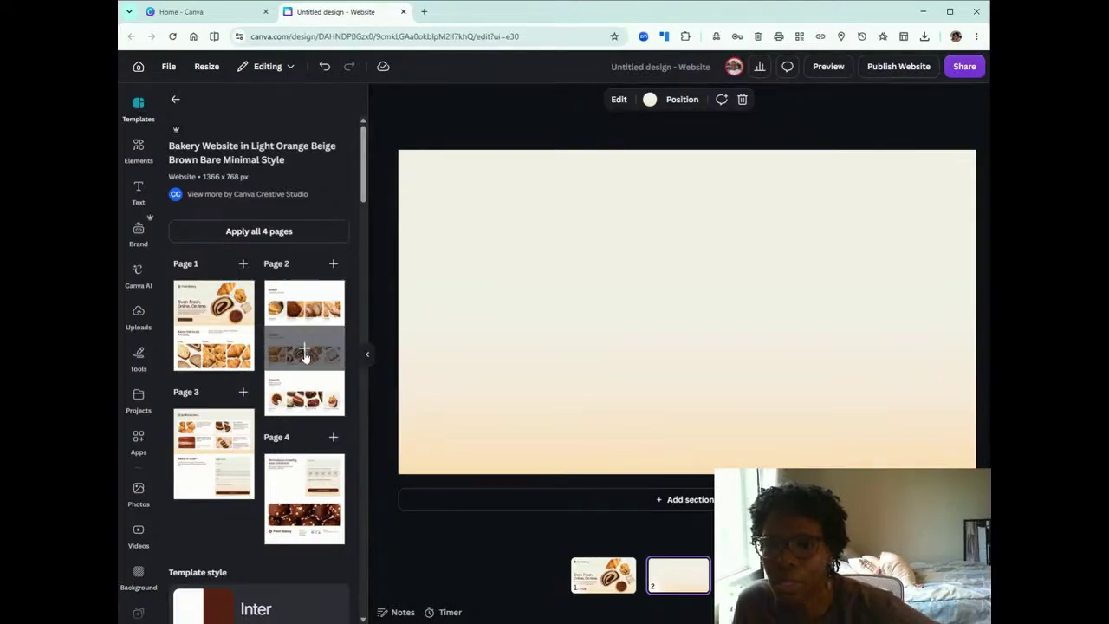
{"action": "left_click", "coordinate": [304, 351]}
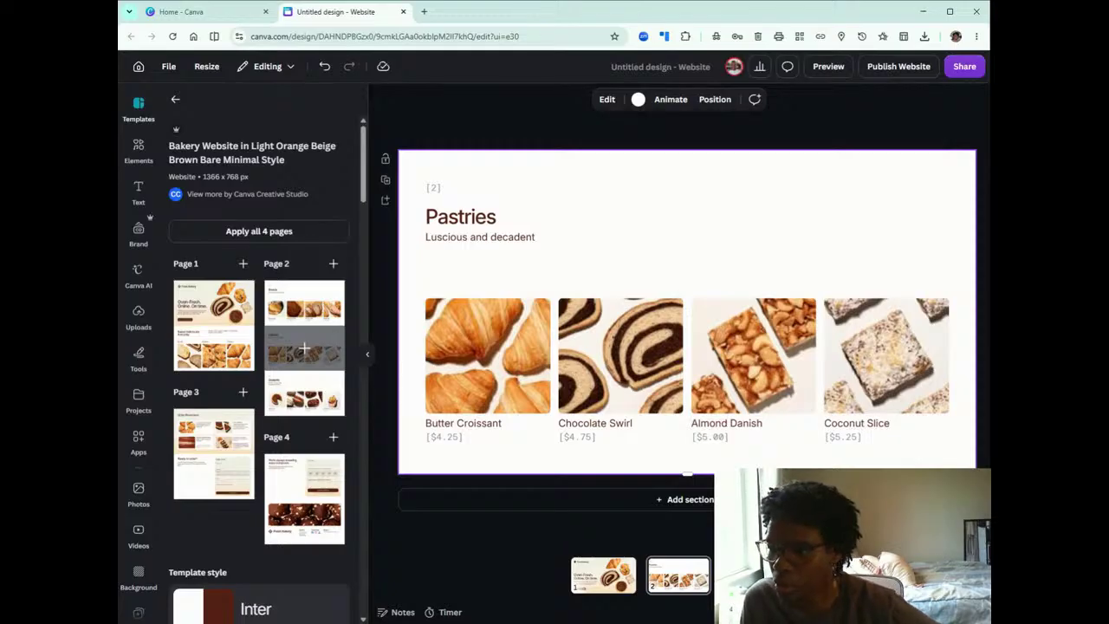
Try the template's Breads and Desserts sections on the second page, and undo both changes.
{"action": "left_click", "coordinate": [292, 313]}
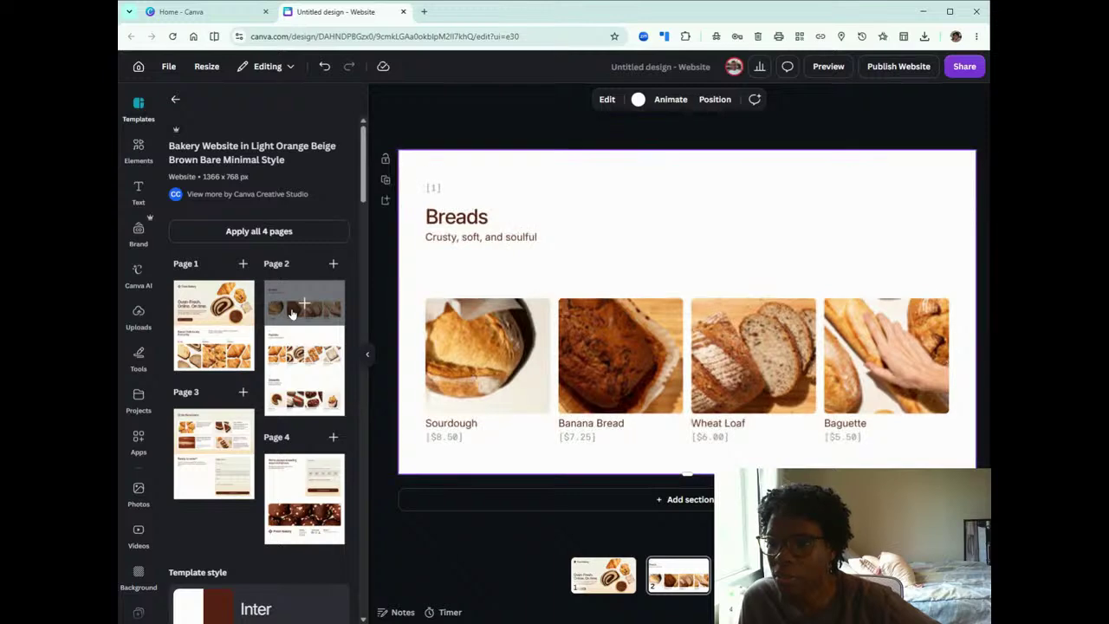
{"action": "left_click", "coordinate": [308, 396]}
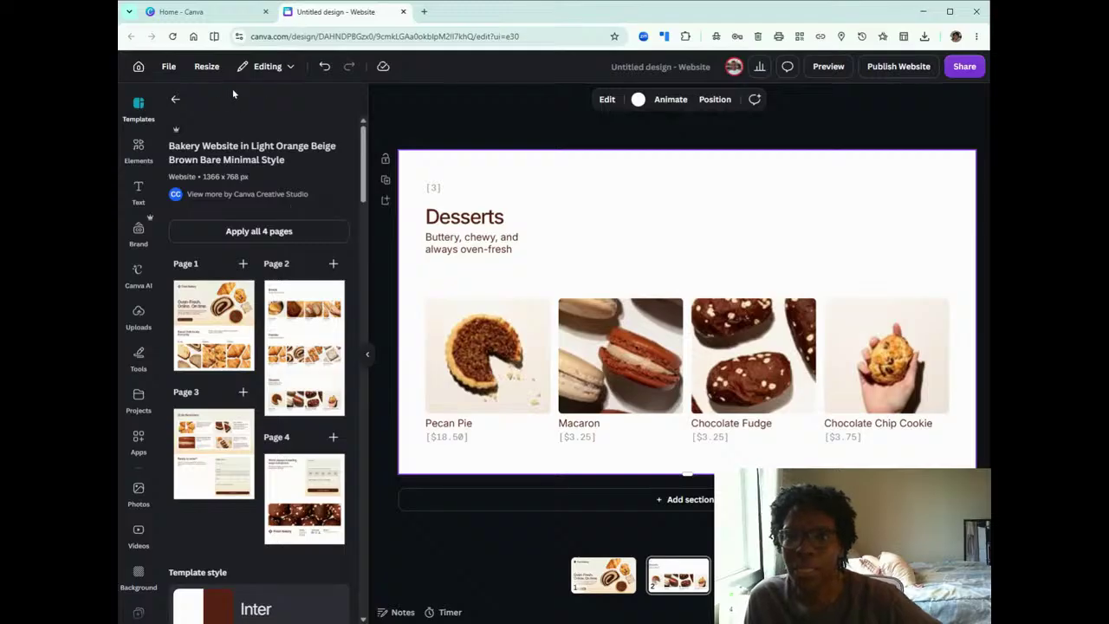
{"action": "left_click", "coordinate": [322, 69]}
{"action": "left_click", "coordinate": [322, 70]}
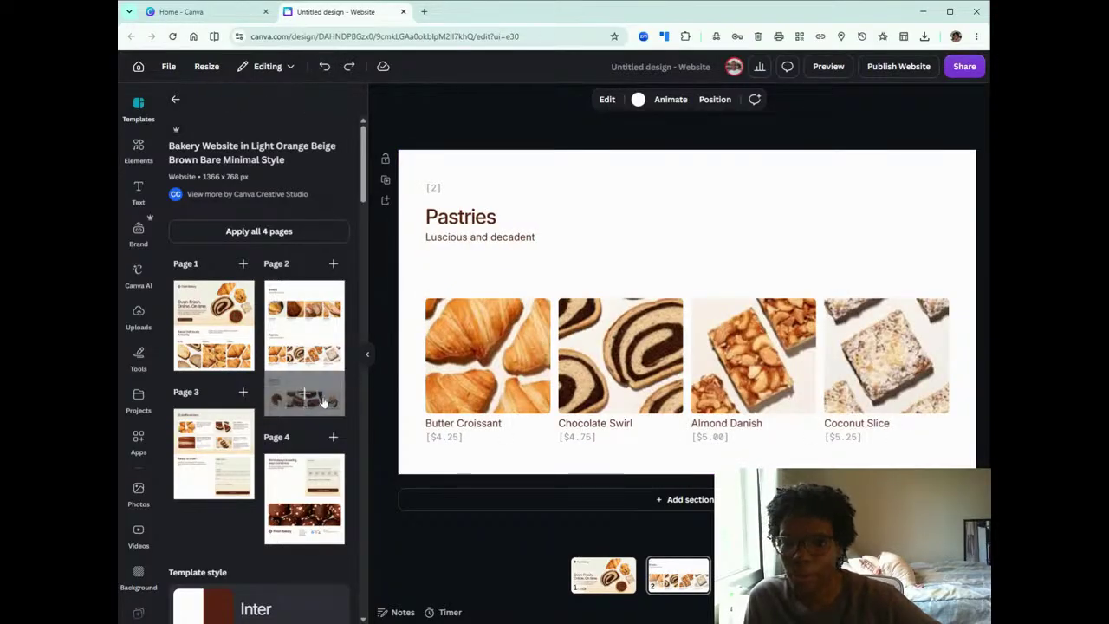
Add a third page, try the order form section, undo it, and apply the template's "We're always kneading ways to improve" feedback form section.
{"action": "left_click", "coordinate": [684, 499]}
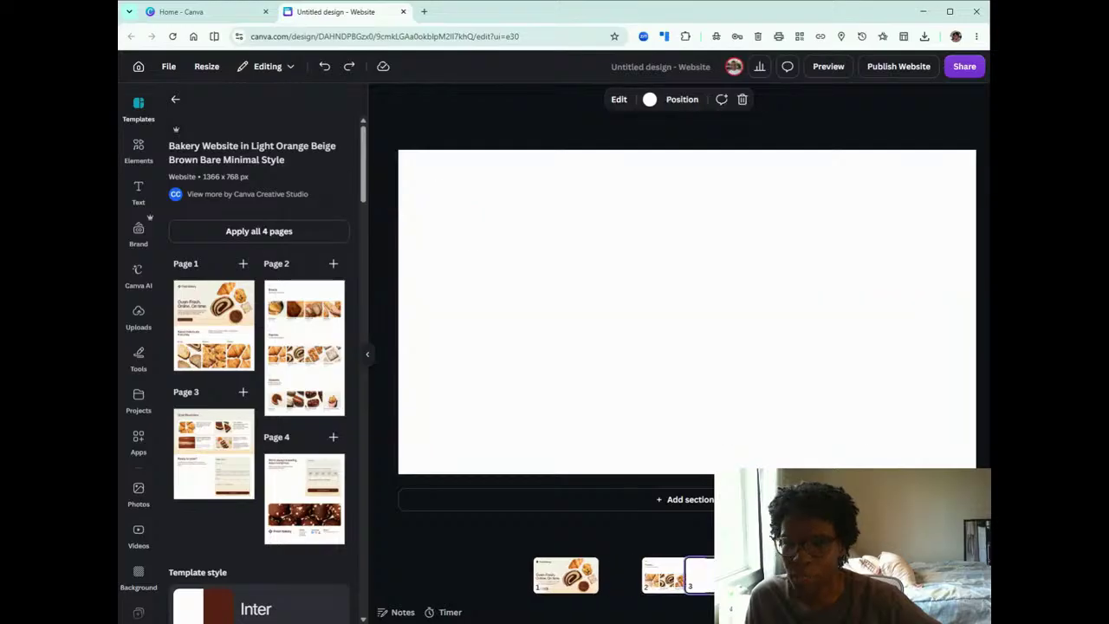
{"action": "left_click", "coordinate": [214, 478]}
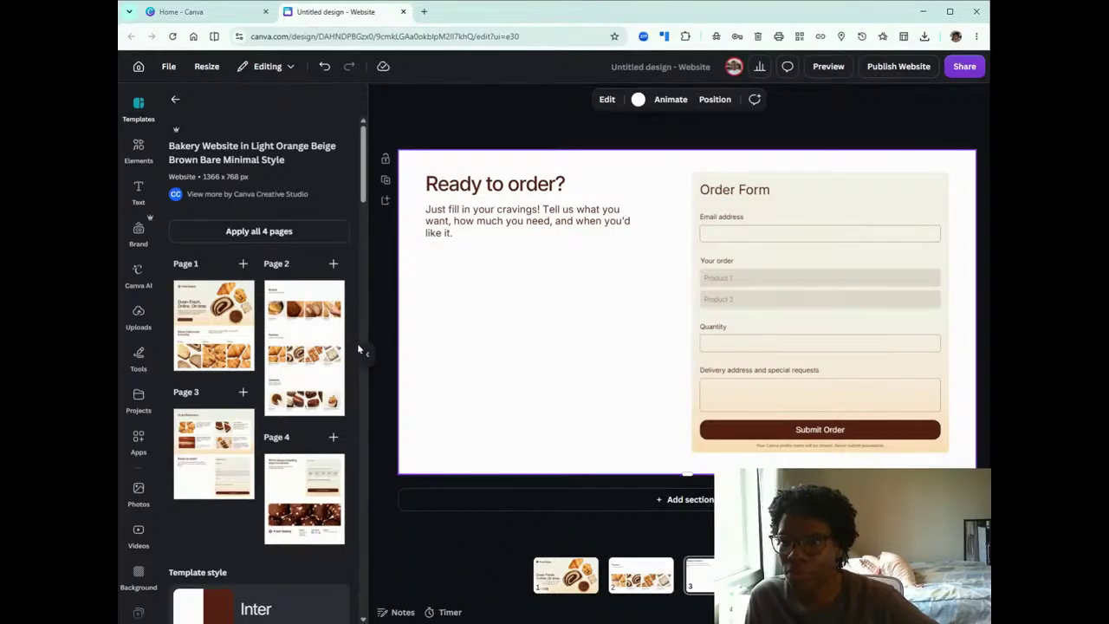
{"action": "left_click", "coordinate": [323, 68]}
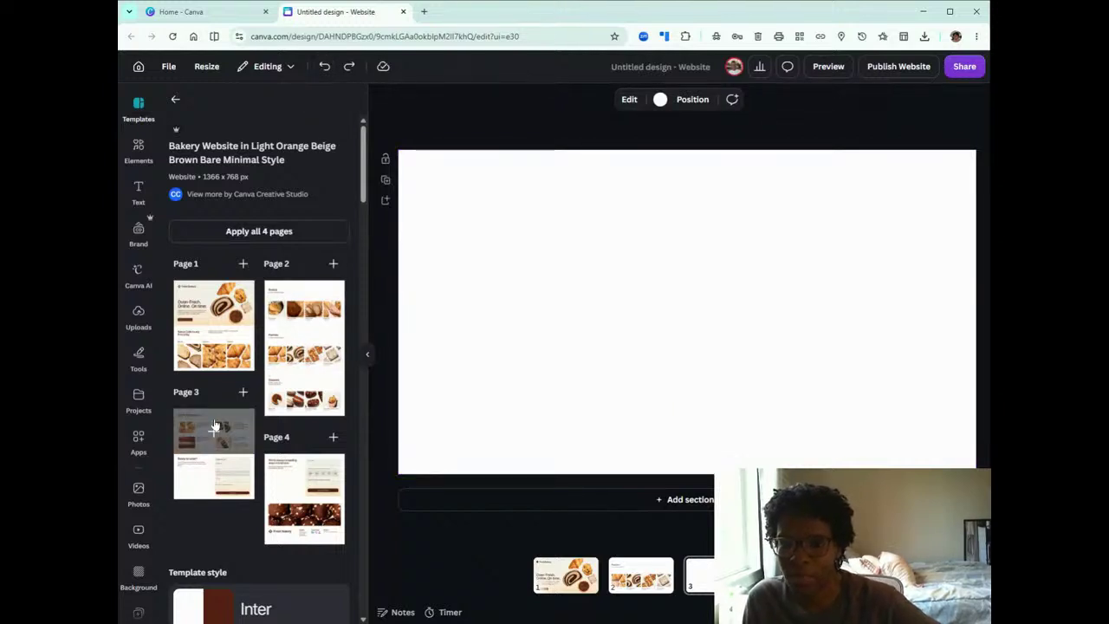
{"action": "left_click", "coordinate": [296, 488]}
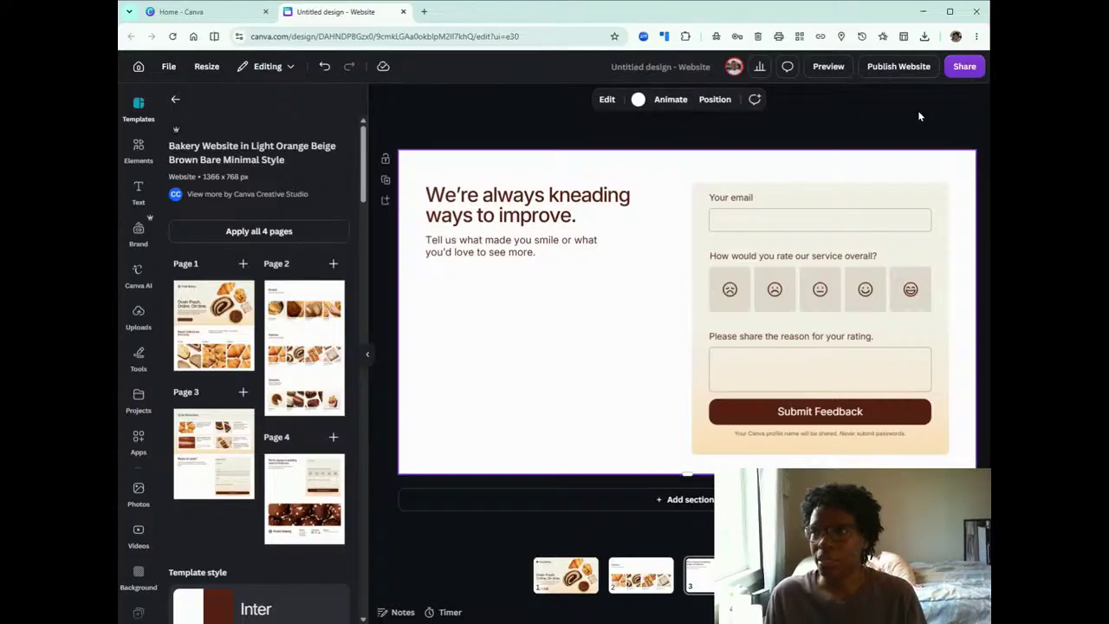
{"action": "left_click_drag", "start_coordinate": [988, 143], "coordinate": [912, 143]}
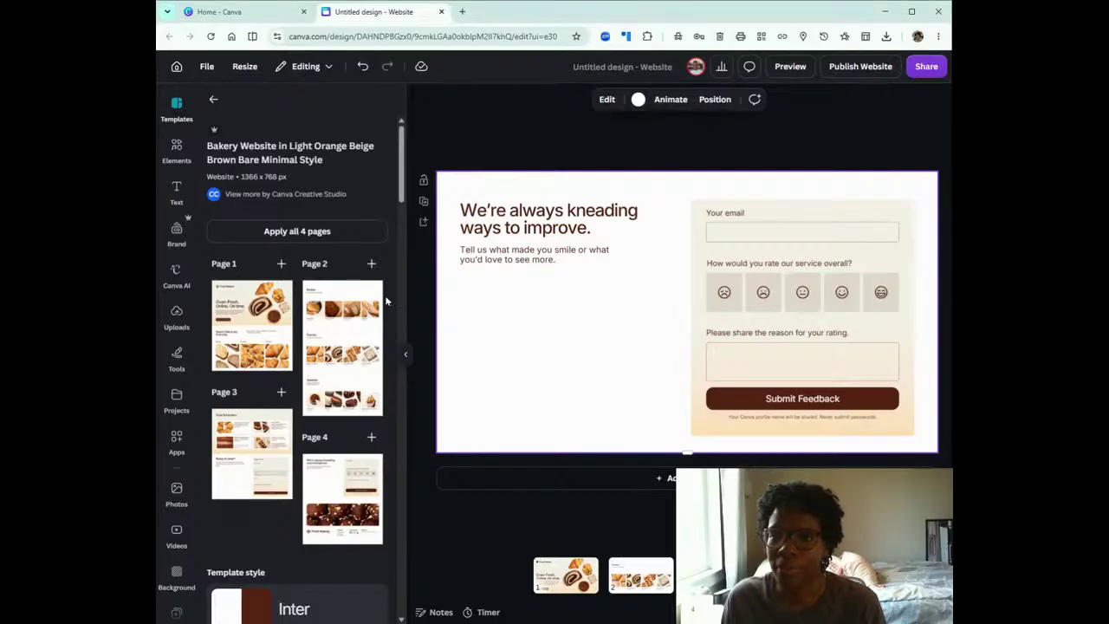
Replace the "Fresh Bakery" logo text on the first page with "Roxie's Fresh Bakes".
{"action": "left_click", "coordinate": [403, 356]}
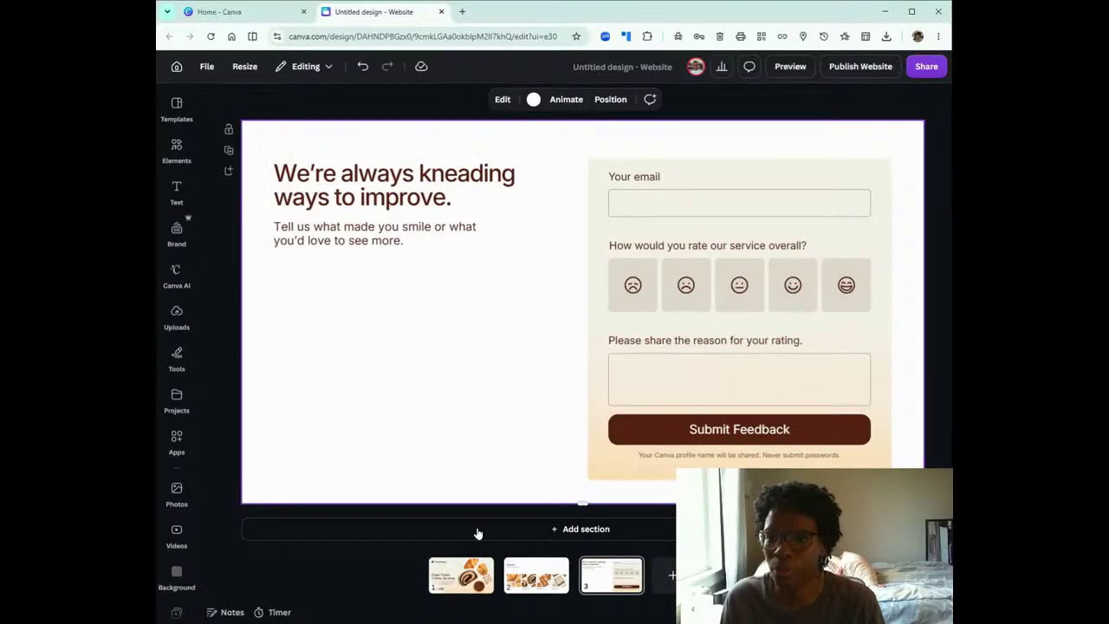
{"action": "left_click", "coordinate": [459, 576]}
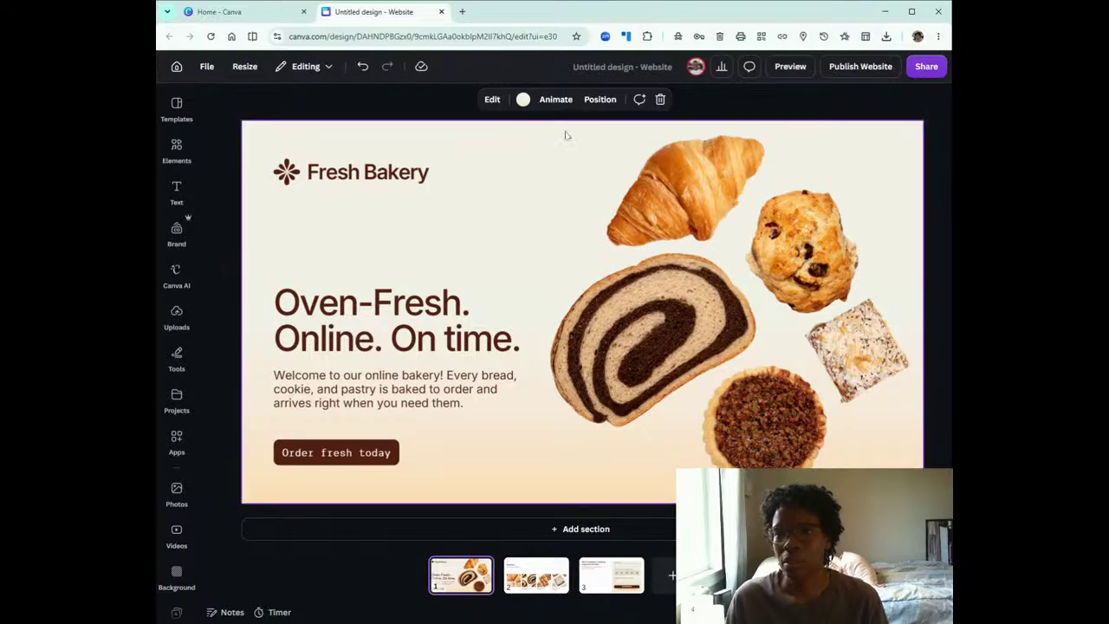
{"action": "left_click", "coordinate": [426, 179]}
{"action": "left_click", "coordinate": [426, 177]}
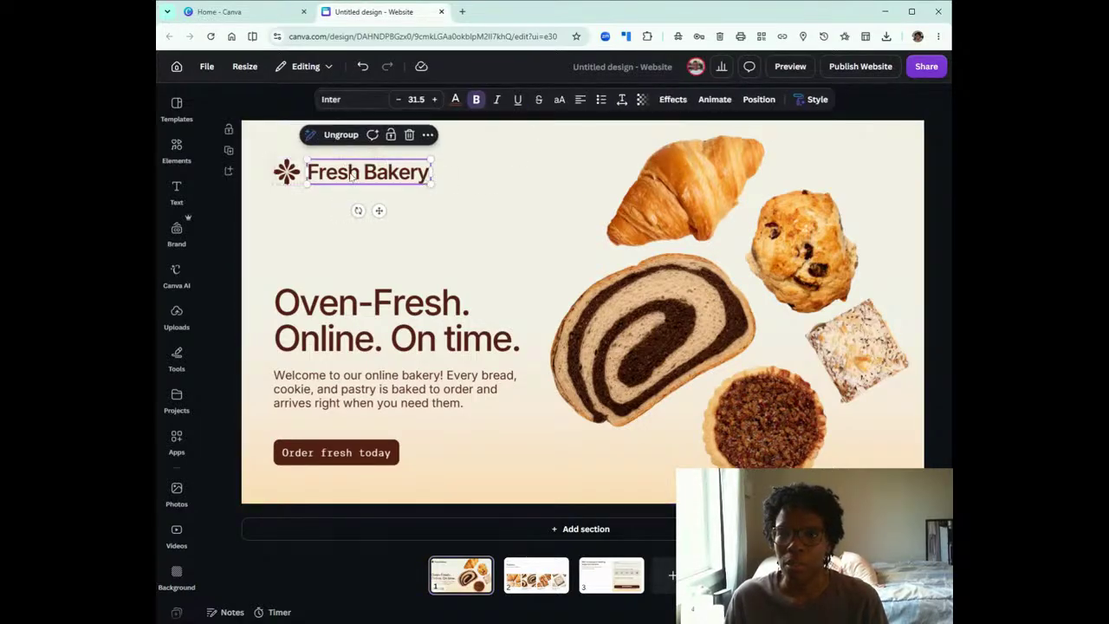
{"action": "left_click", "coordinate": [327, 172]}
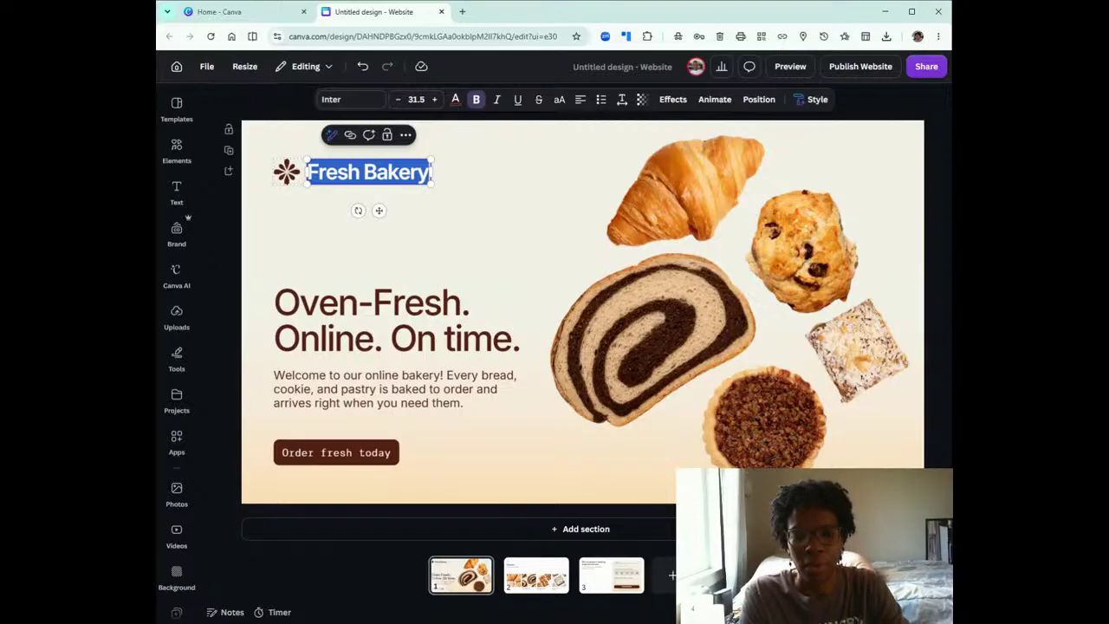
{"action": "type", "text": "Roxie"}
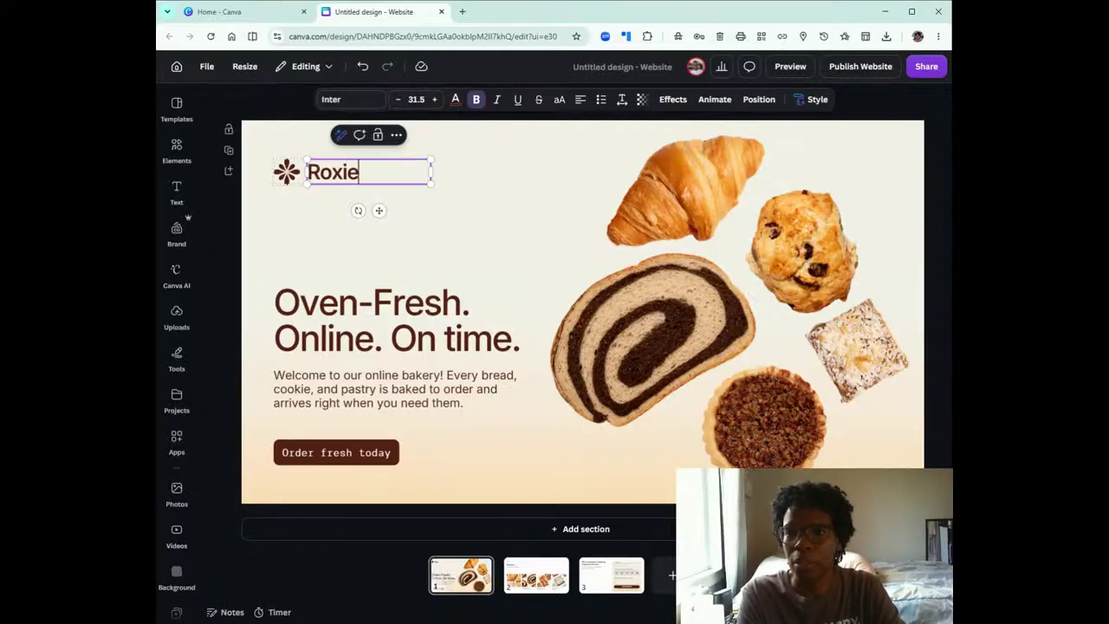
{"action": "type", "text": "'s Fresh"}
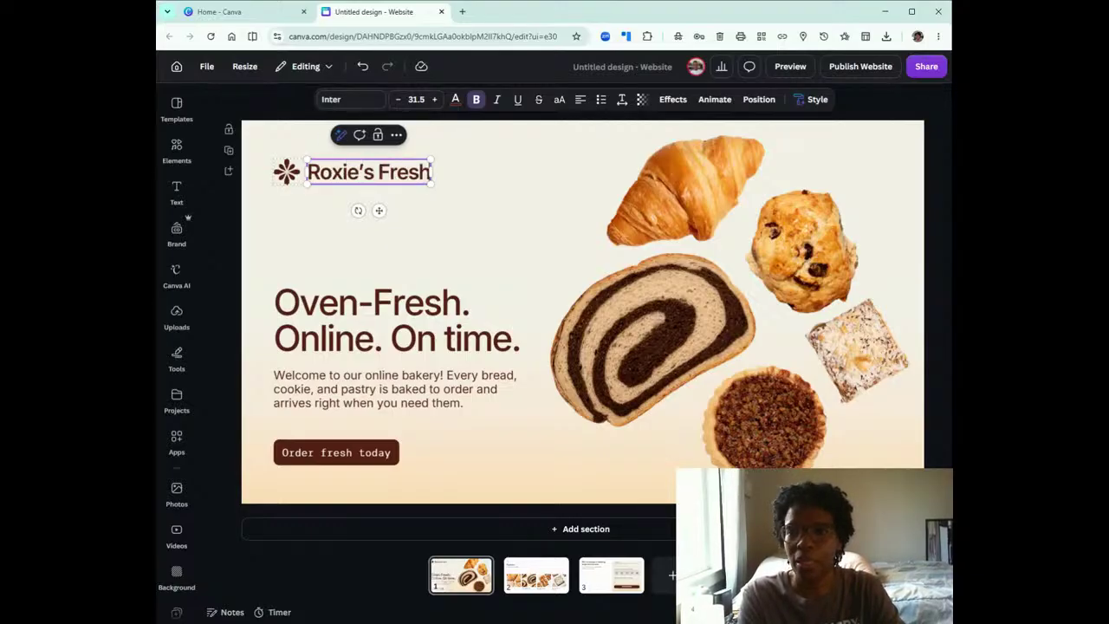
{"action": "type", "text": " Bakes"}
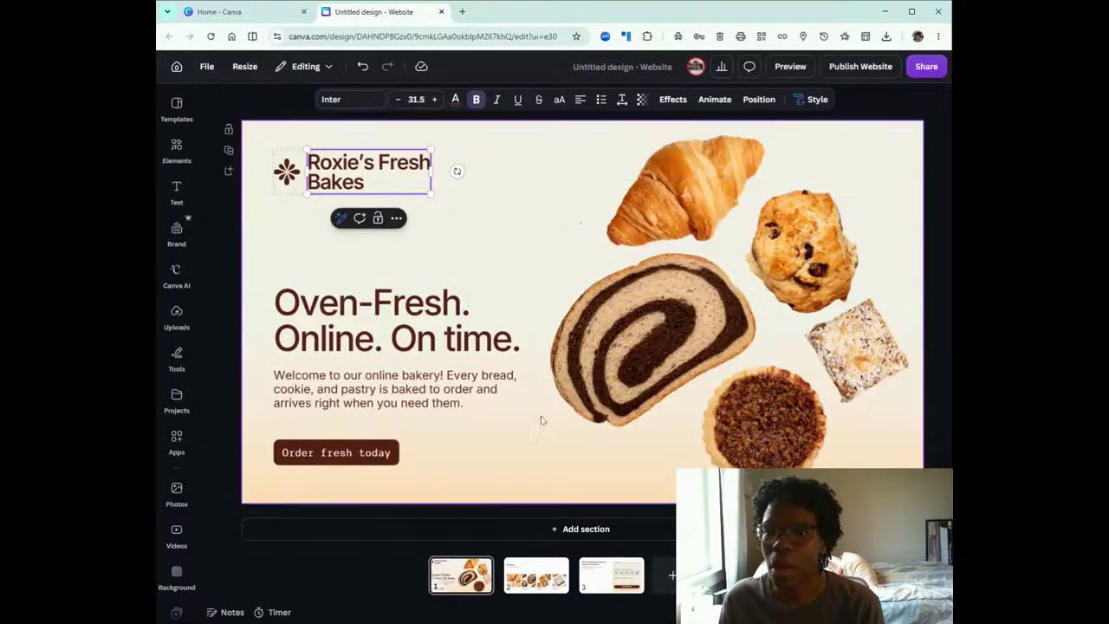
{"action": "left_click", "coordinate": [522, 478]}
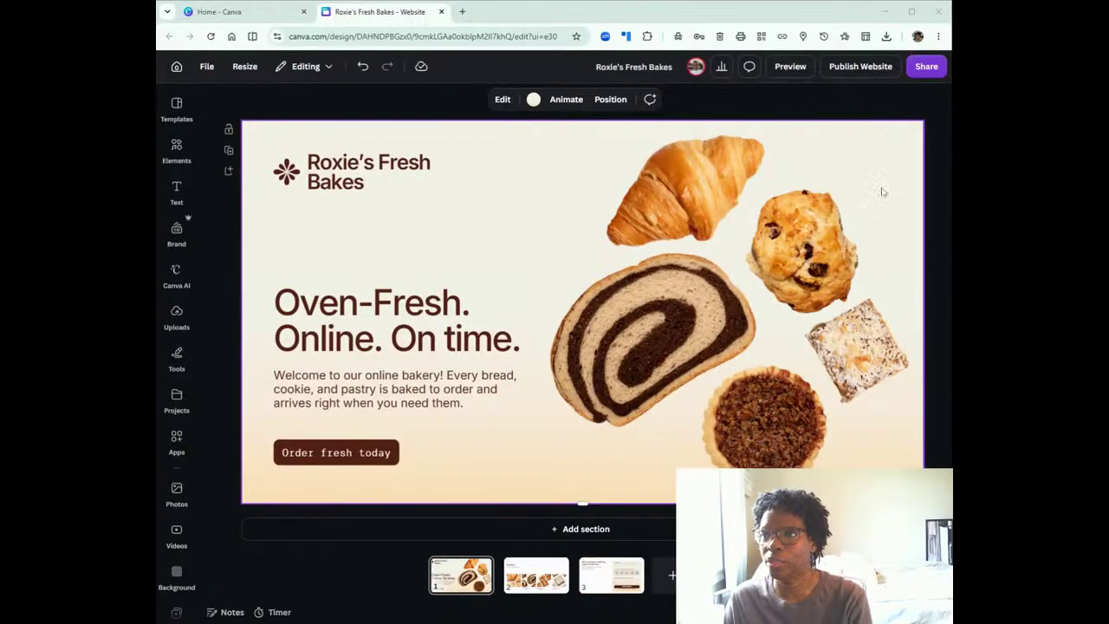
Preview the website, check pages 2 and 3 through its navigation menu, and close the preview.
{"action": "scroll", "coordinate": [829, 347], "scroll_direction": "down", "scroll_amount": 3}
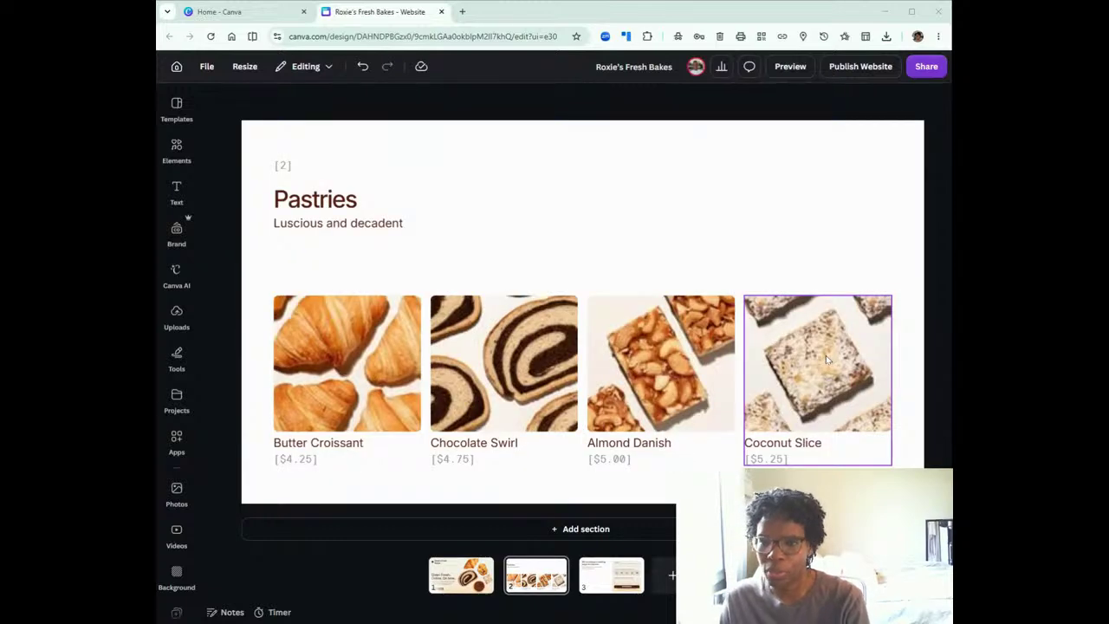
{"action": "scroll", "coordinate": [825, 355], "scroll_direction": "up", "scroll_amount": 3}
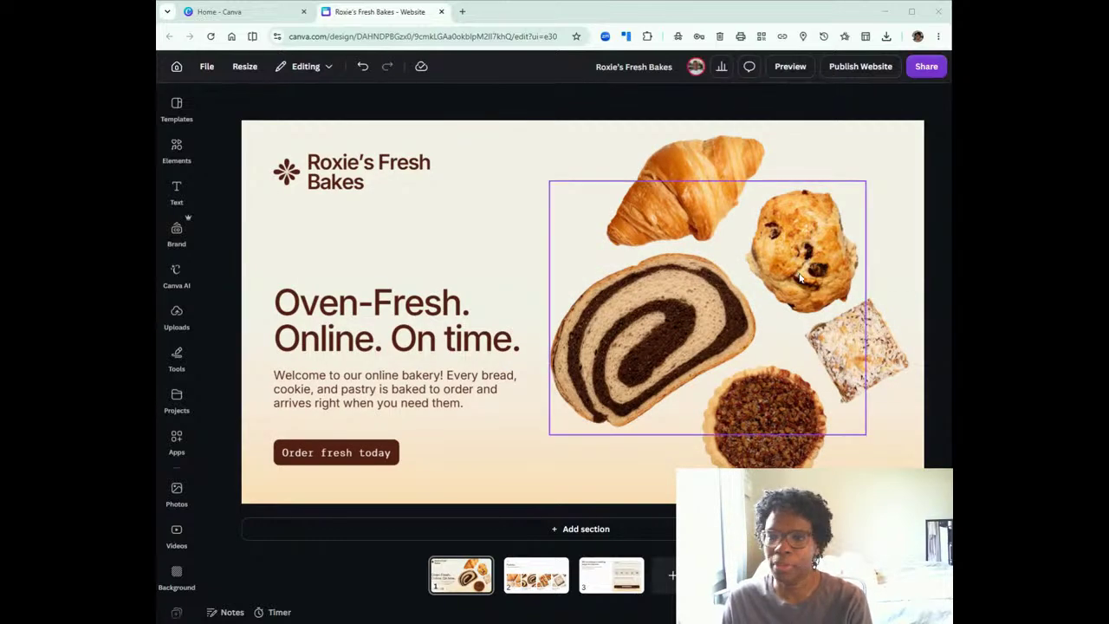
{"action": "left_click", "coordinate": [798, 68]}
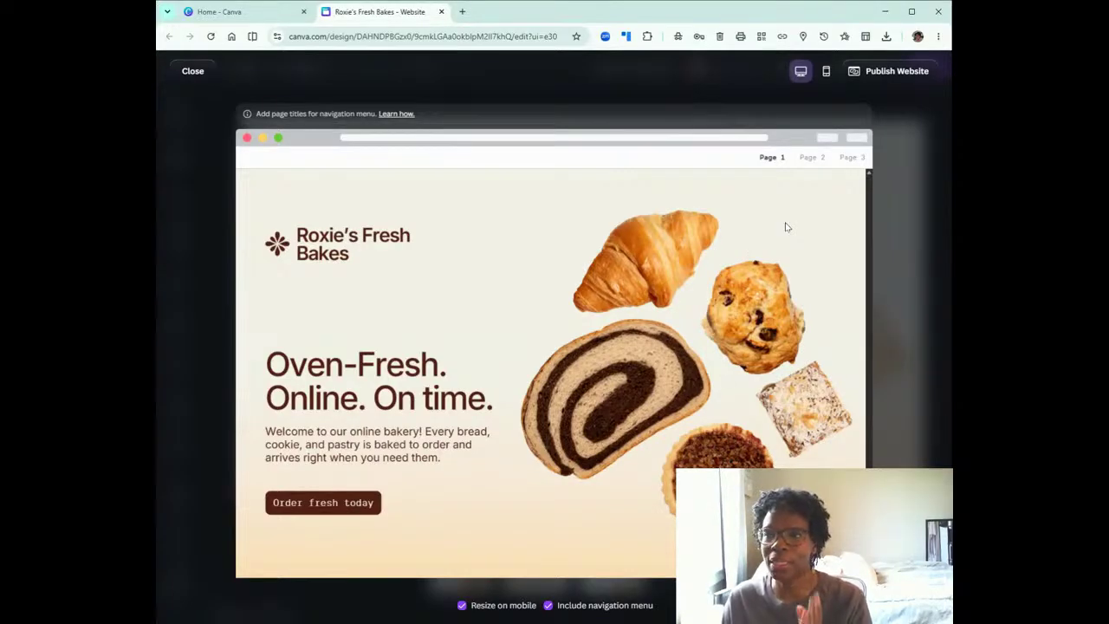
{"action": "left_click", "coordinate": [812, 158]}
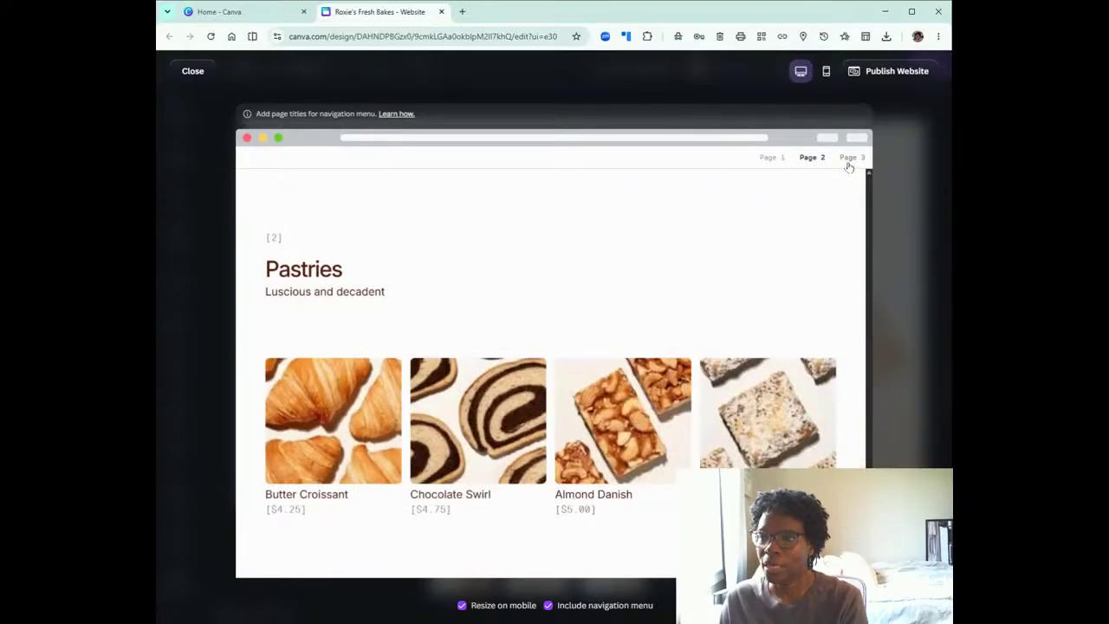
{"action": "left_click", "coordinate": [849, 159]}
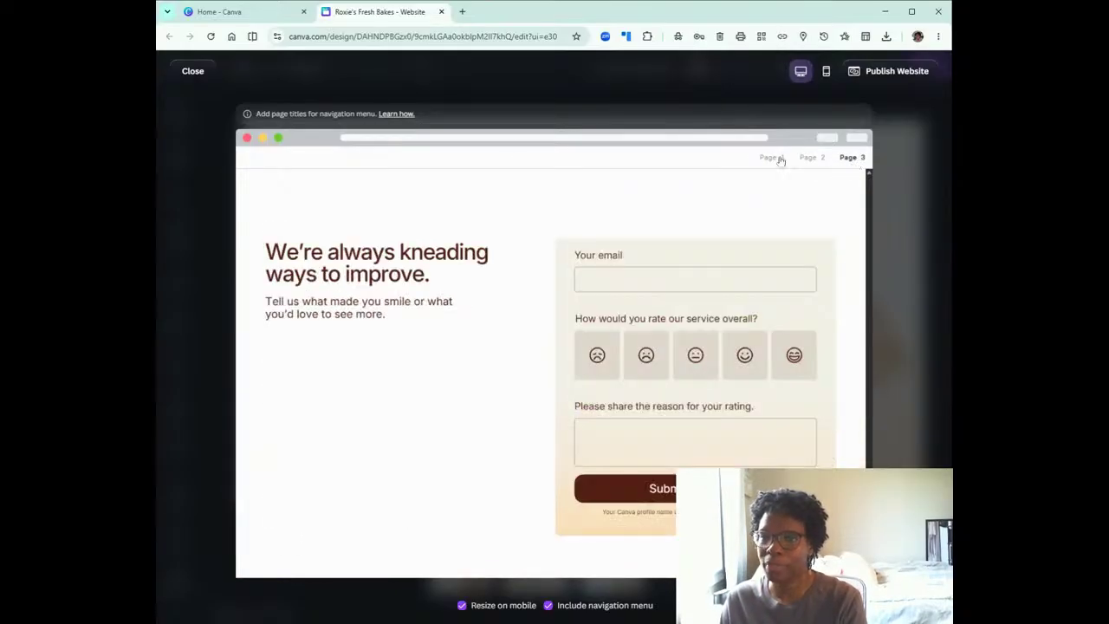
{"action": "left_click", "coordinate": [178, 77]}
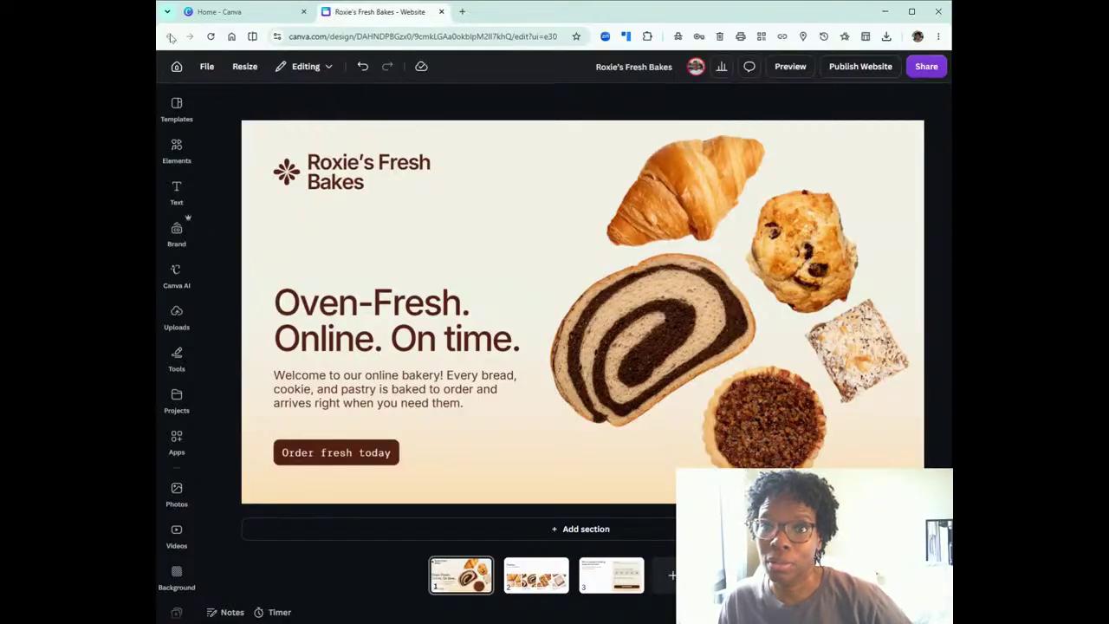
Return to the home page and search the existing designs for "landing page".
{"action": "left_click", "coordinate": [176, 67]}
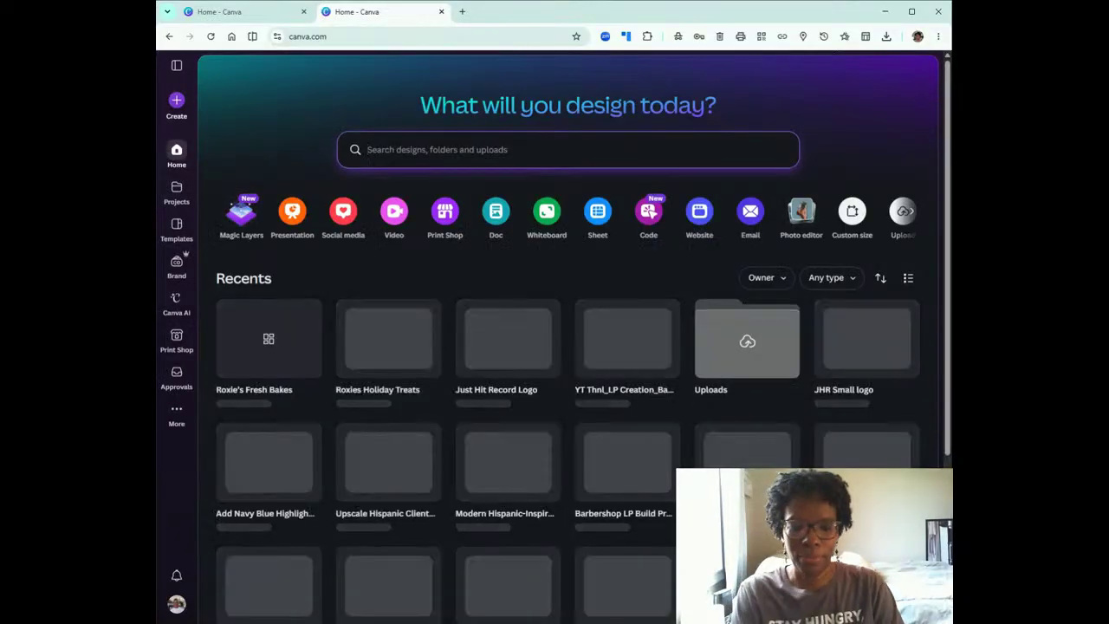
{"action": "type", "text": "landing page"}
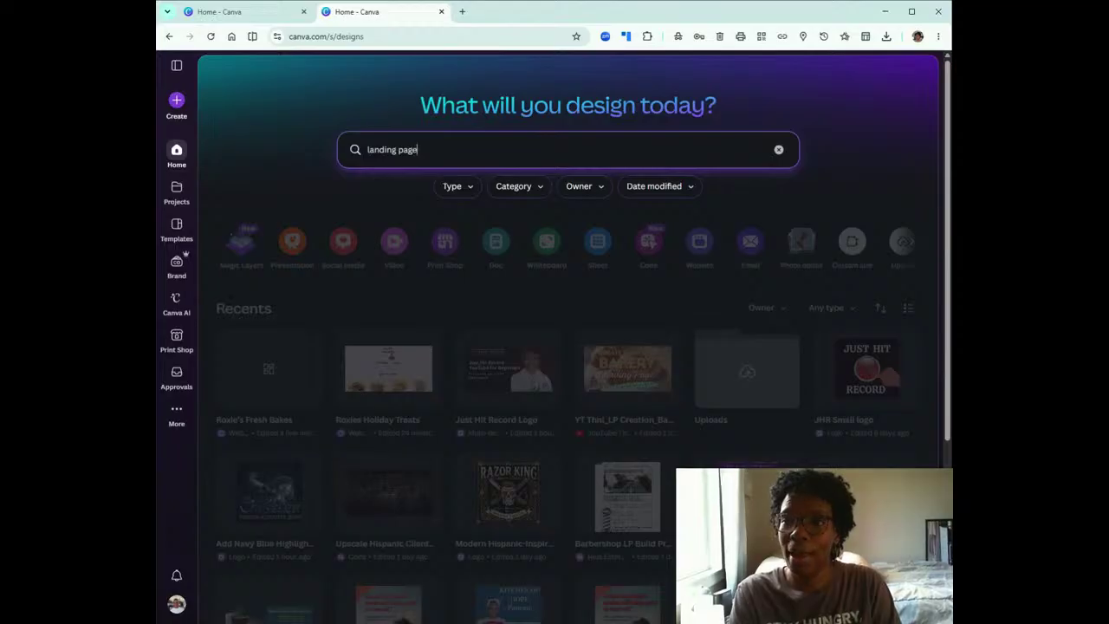
{"action": "key", "text": "Return"}
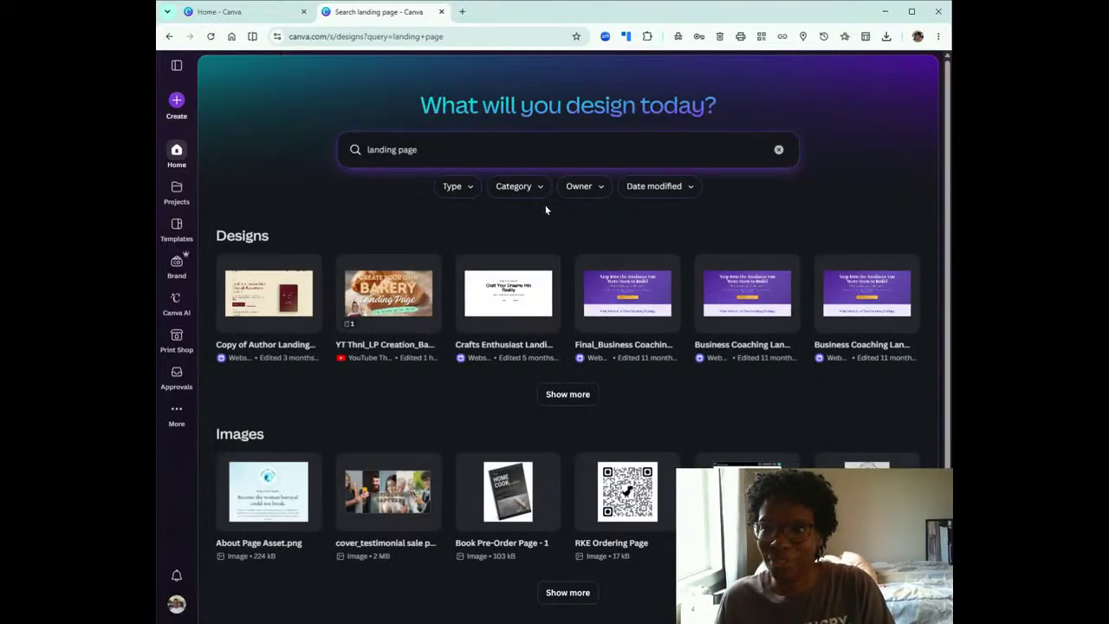
Start creating a new design from the home page.
{"action": "left_click", "coordinate": [176, 104]}
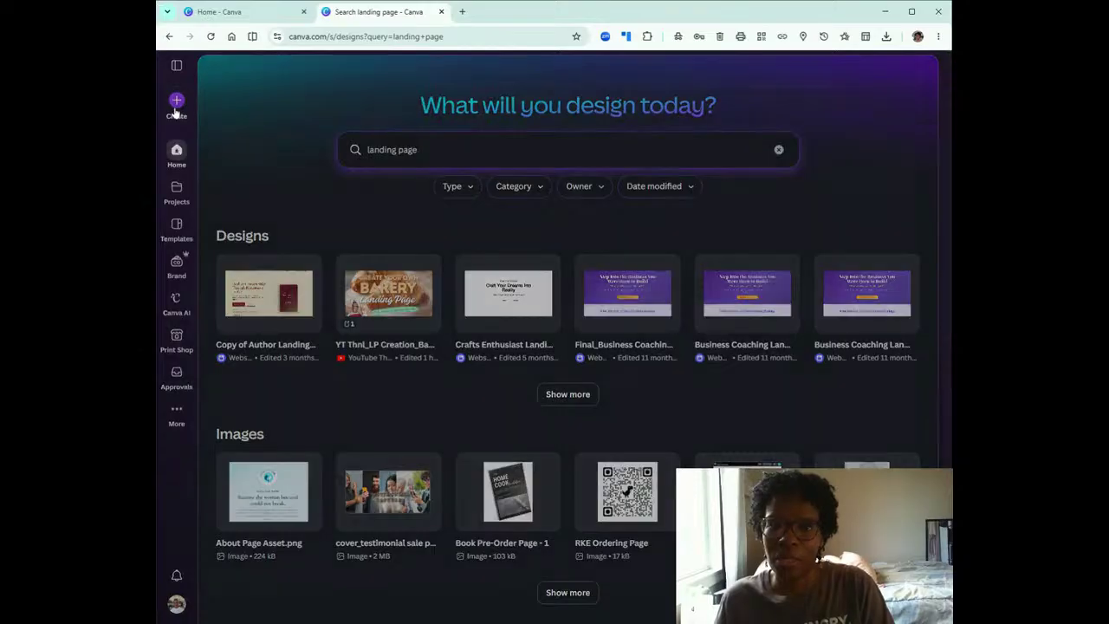
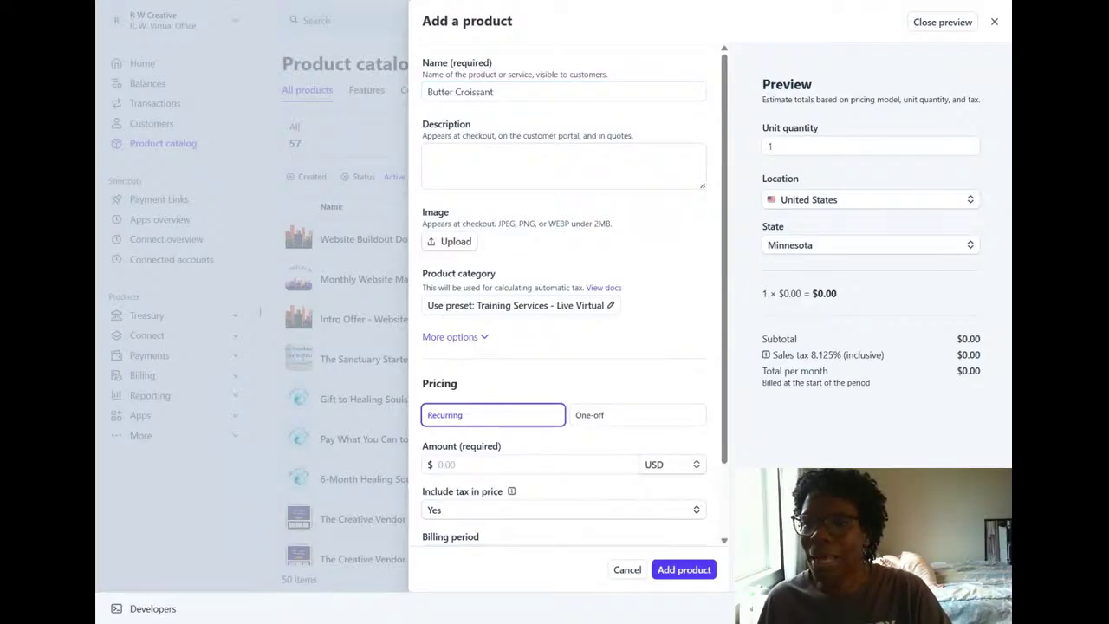
Enter the Butter Croissant product's description as "Buttery, flakey croissants that are made fresh every morning.".
{"action": "left_click", "coordinate": [493, 92]}
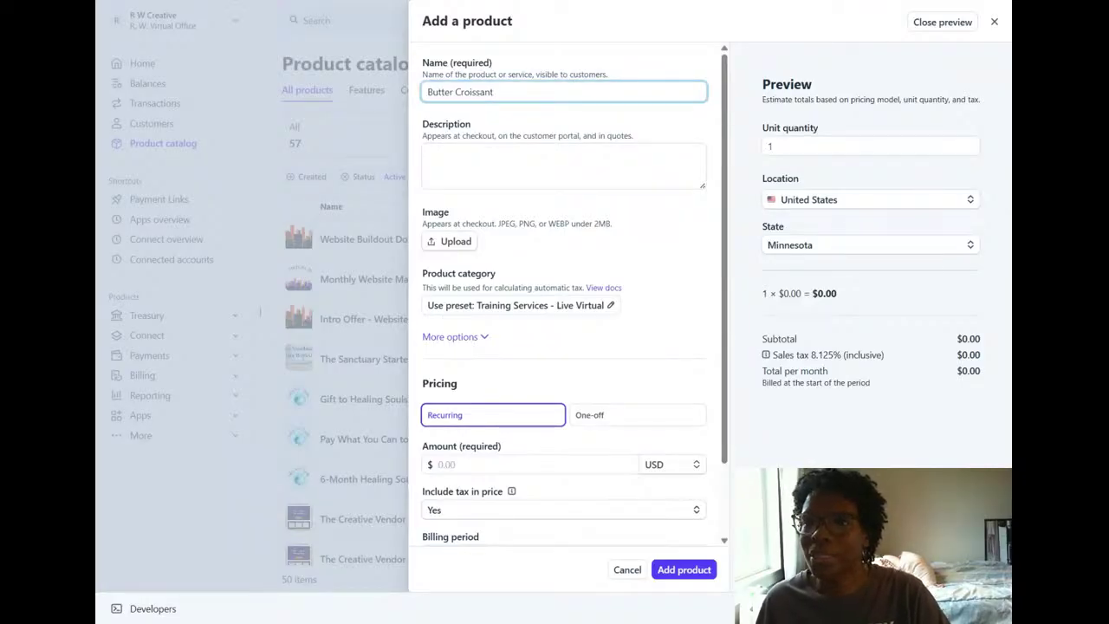
{"action": "left_click", "coordinate": [428, 153]}
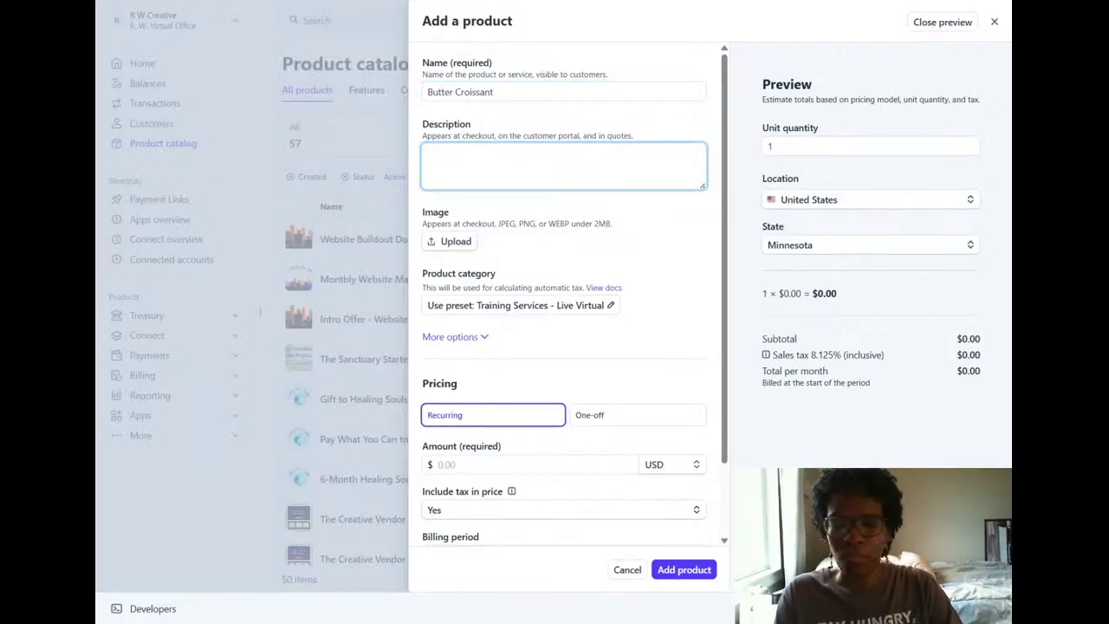
{"action": "type", "text": "Buttery, "}
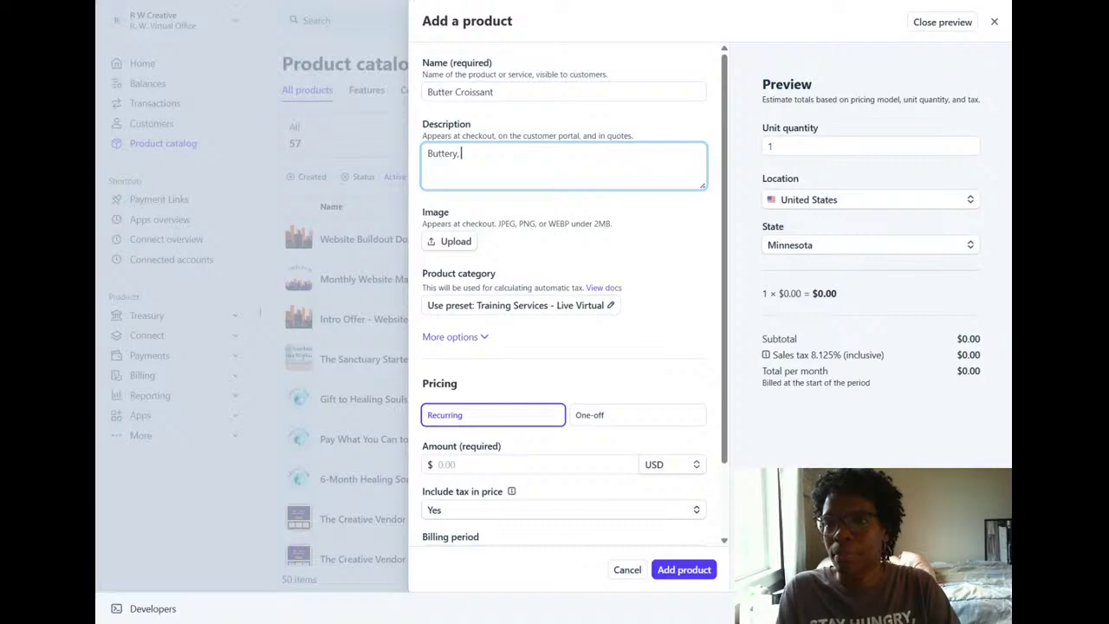
{"action": "type", "text": "flakey"}
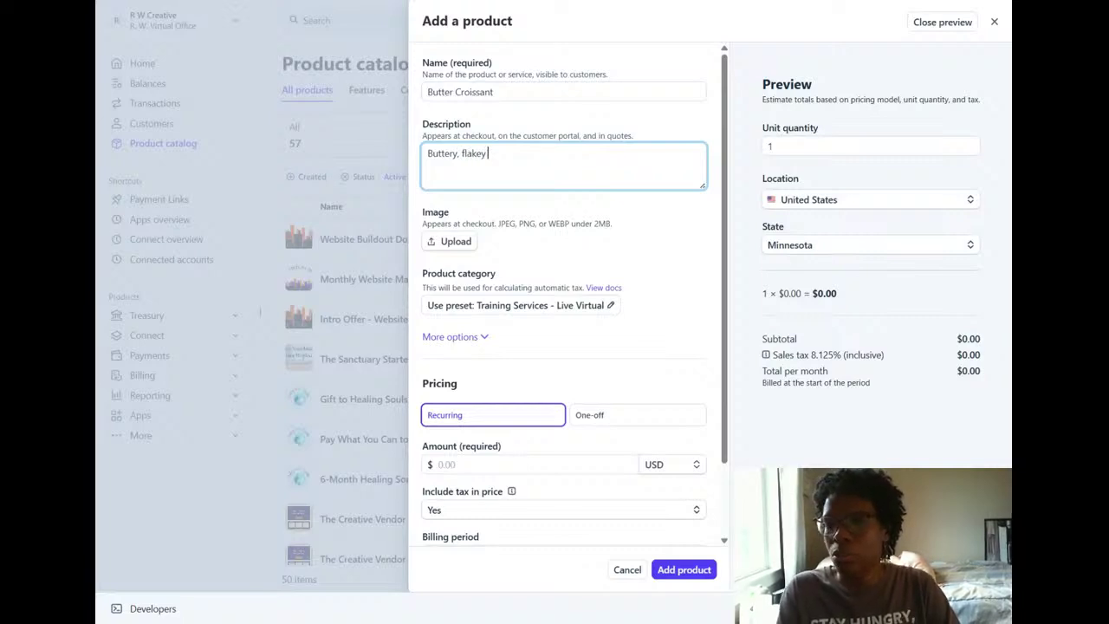
{"action": "type", "text": " cros"}
{"action": "key", "text": "BackSpace"}
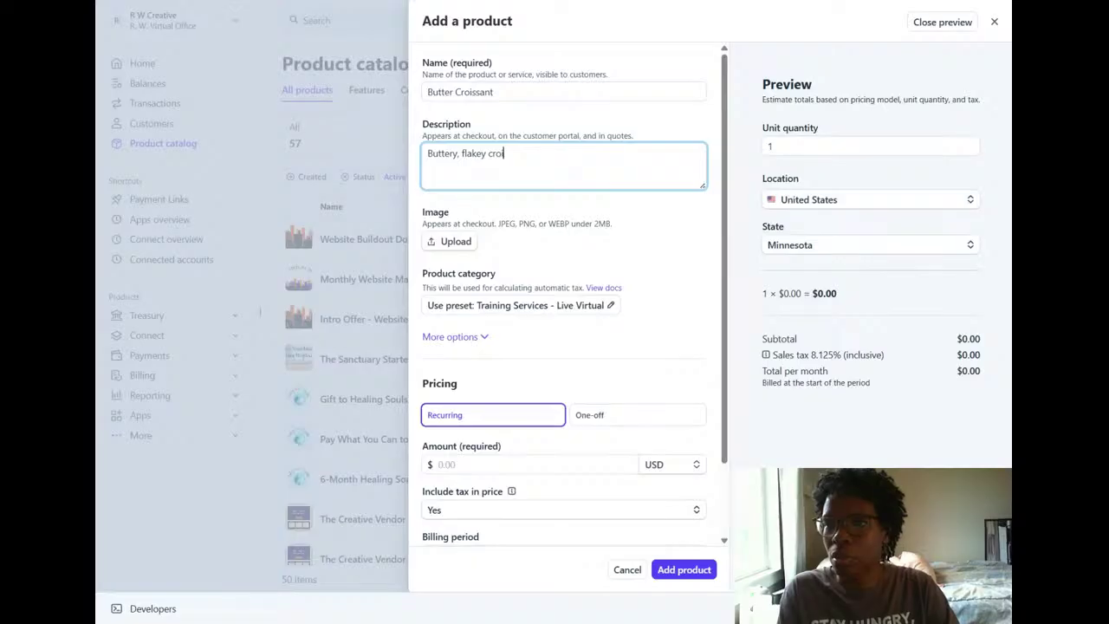
{"action": "type", "text": "issants "}
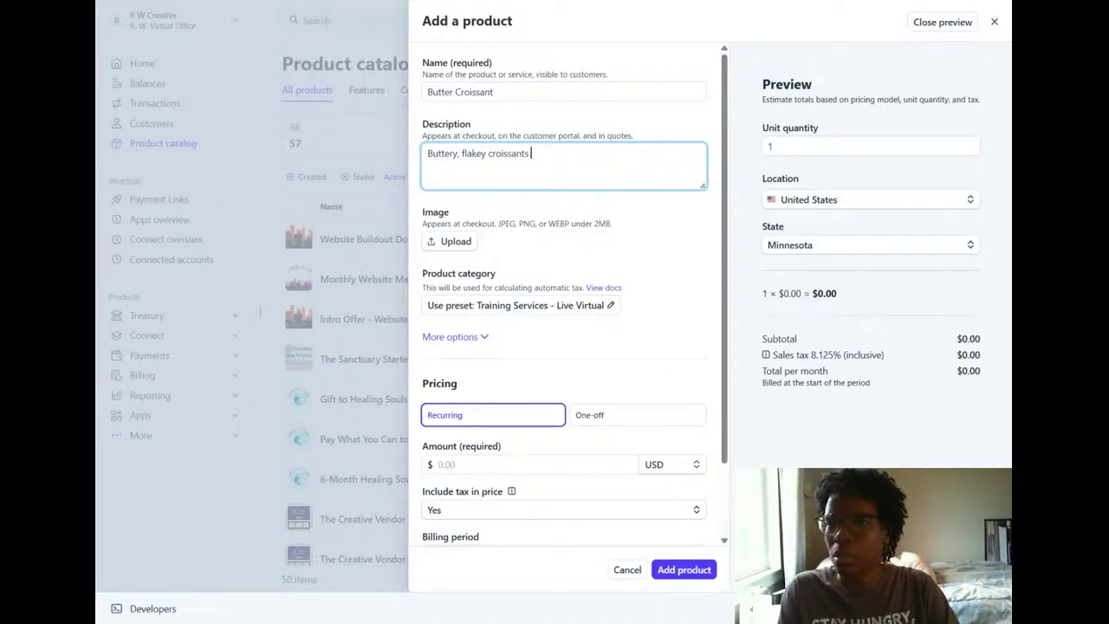
{"action": "type", "text": "that are mad"}
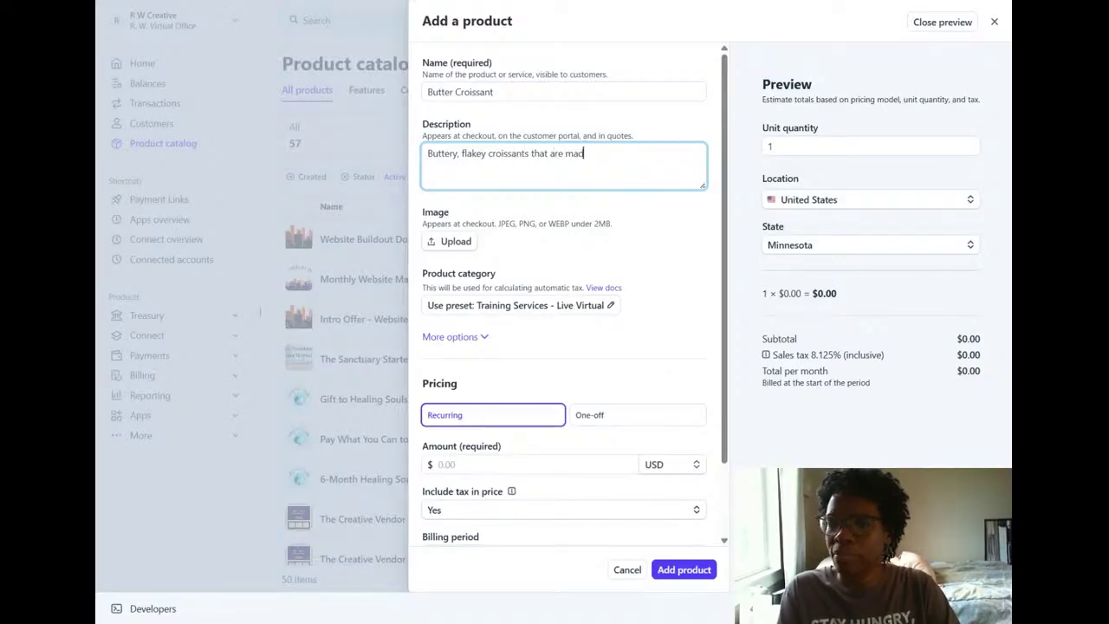
{"action": "type", "text": "e fresh e"}
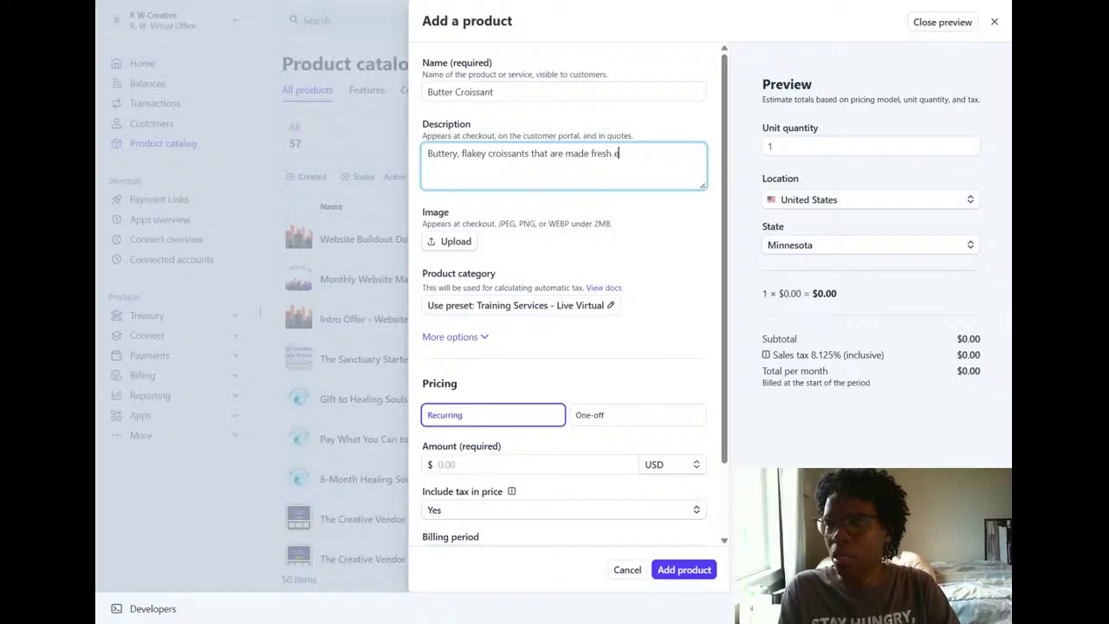
{"action": "type", "text": "very morn"}
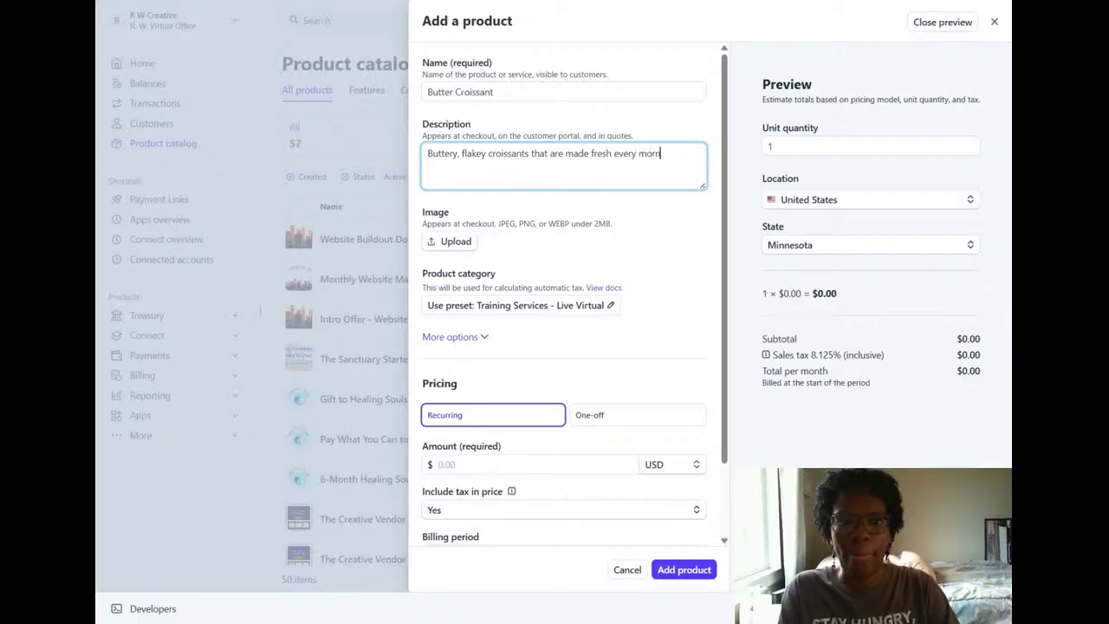
{"action": "type", "text": "ing"}
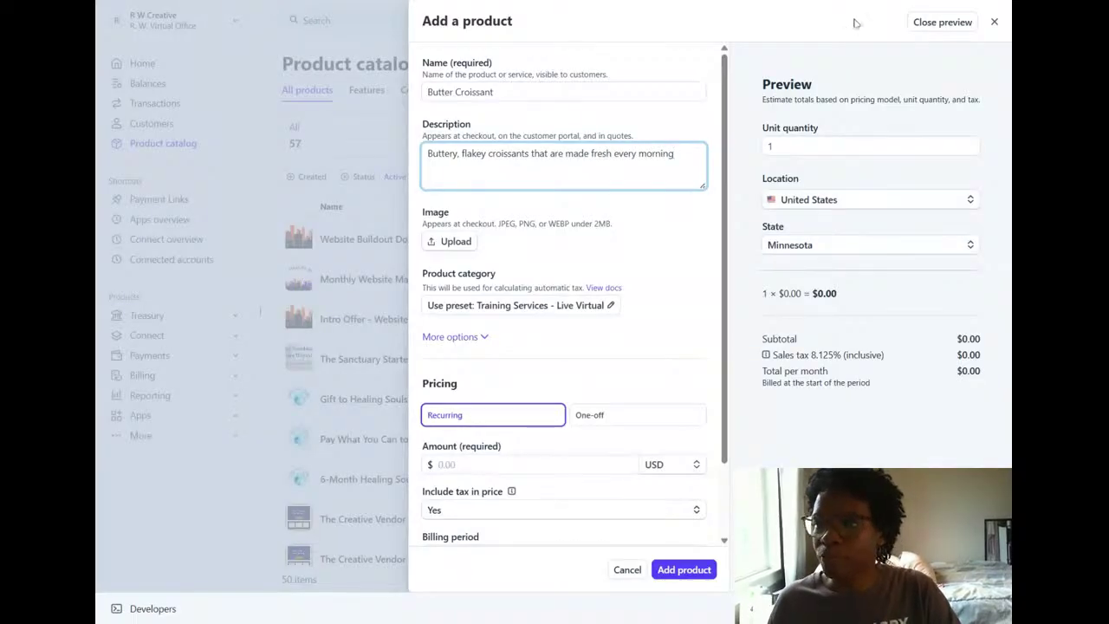
{"action": "type", "text": "."}
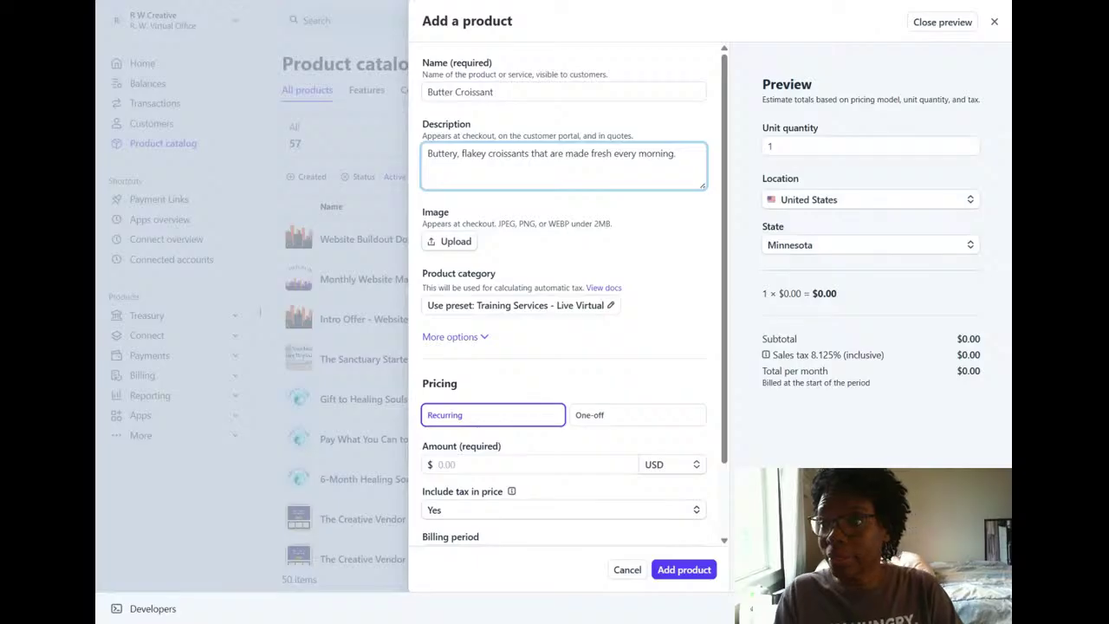
Upload the croissant picture as the product image.
{"action": "left_click", "coordinate": [456, 245]}
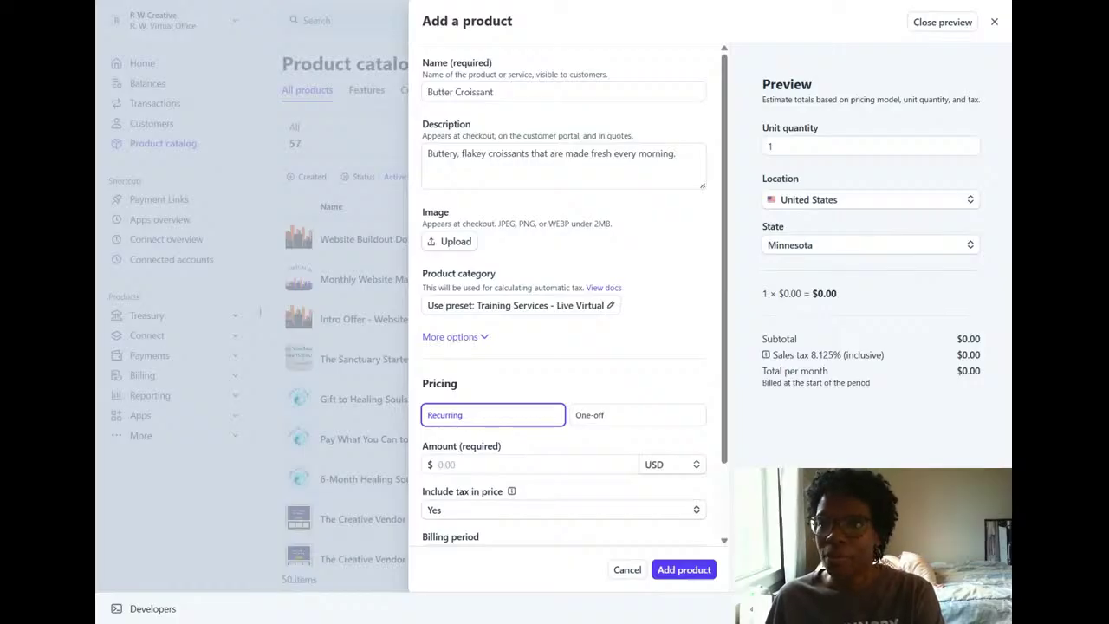
{"action": "left_click", "coordinate": [676, 154]}
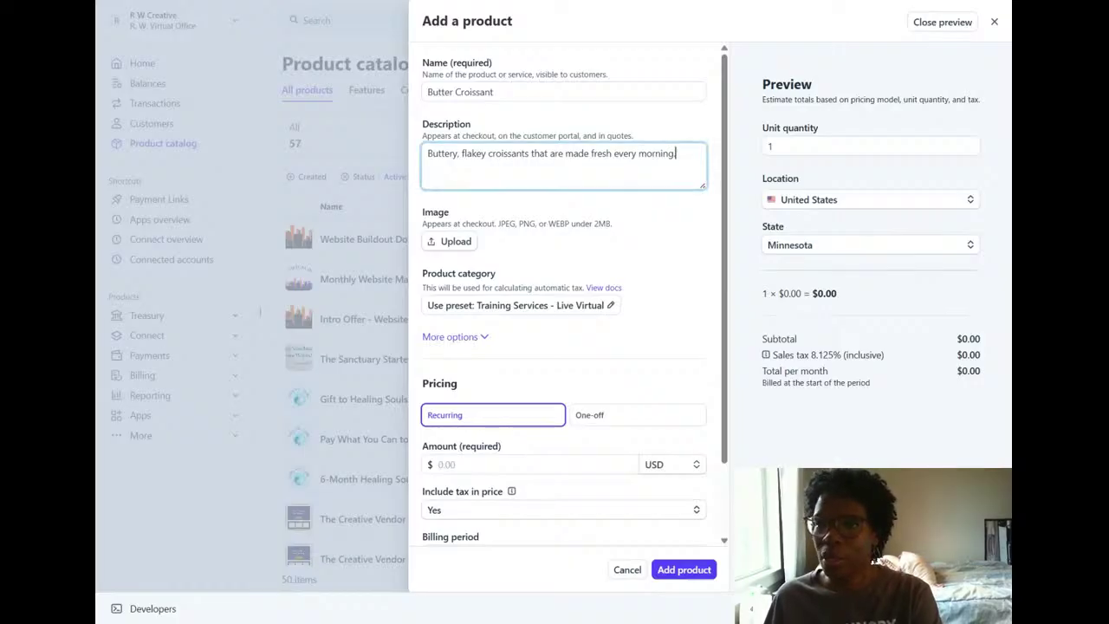
{"action": "left_click", "coordinate": [445, 248]}
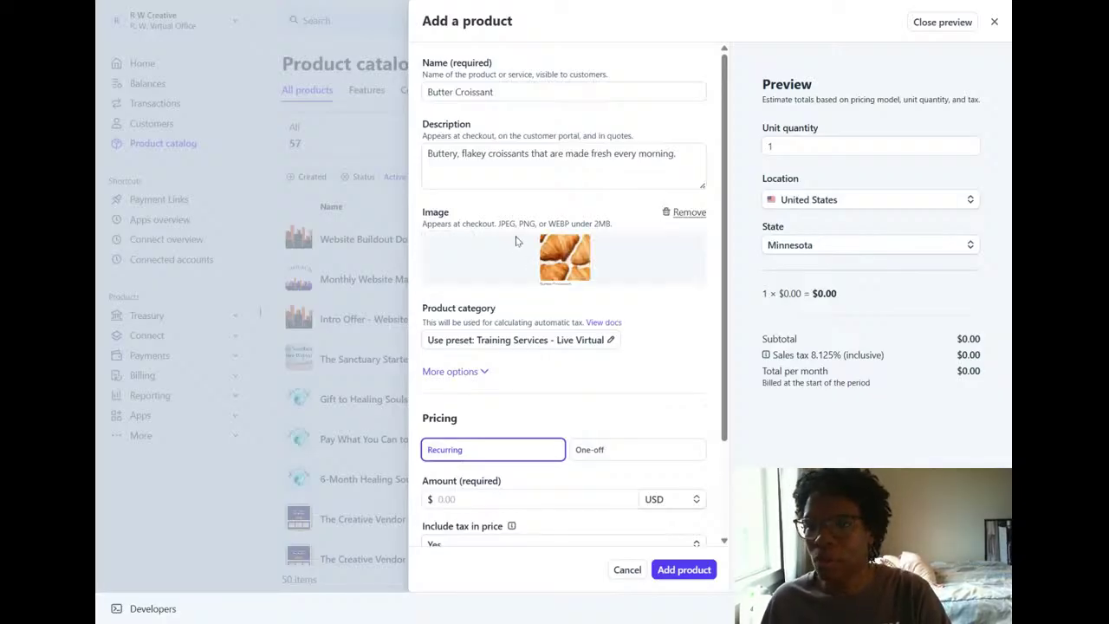
{"action": "left_click", "coordinate": [594, 343]}
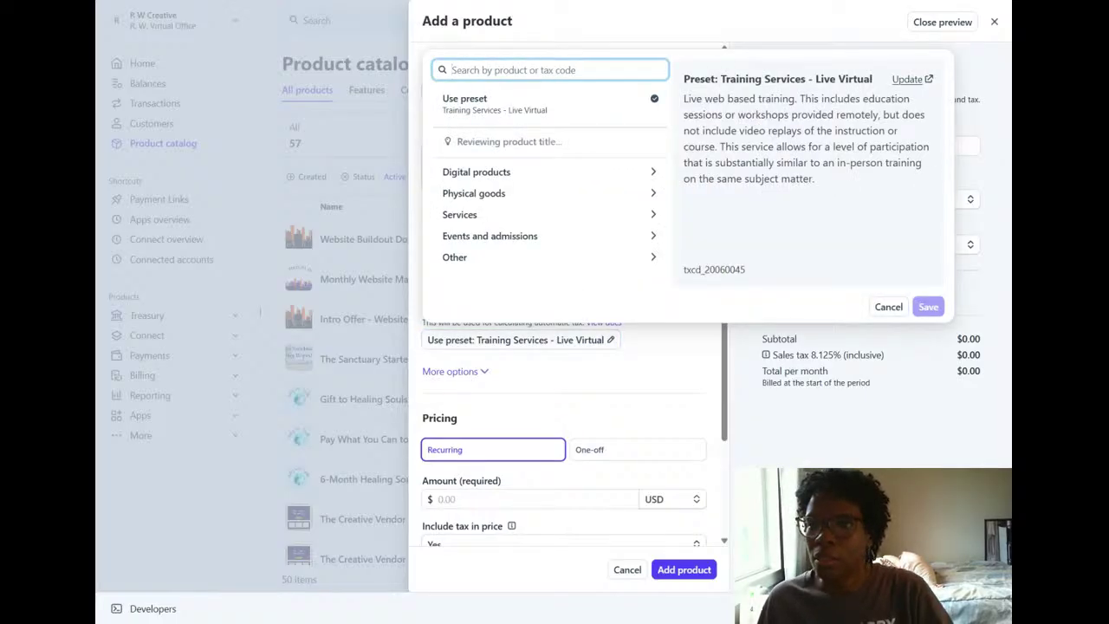
{"action": "left_click", "coordinate": [489, 194]}
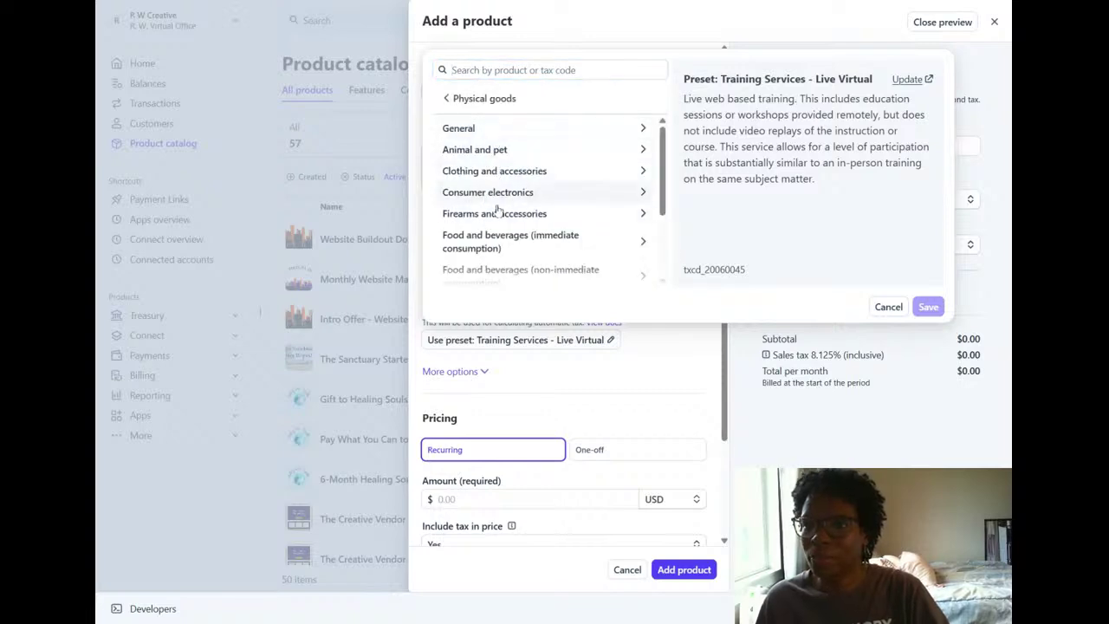
{"action": "left_click", "coordinate": [502, 244]}
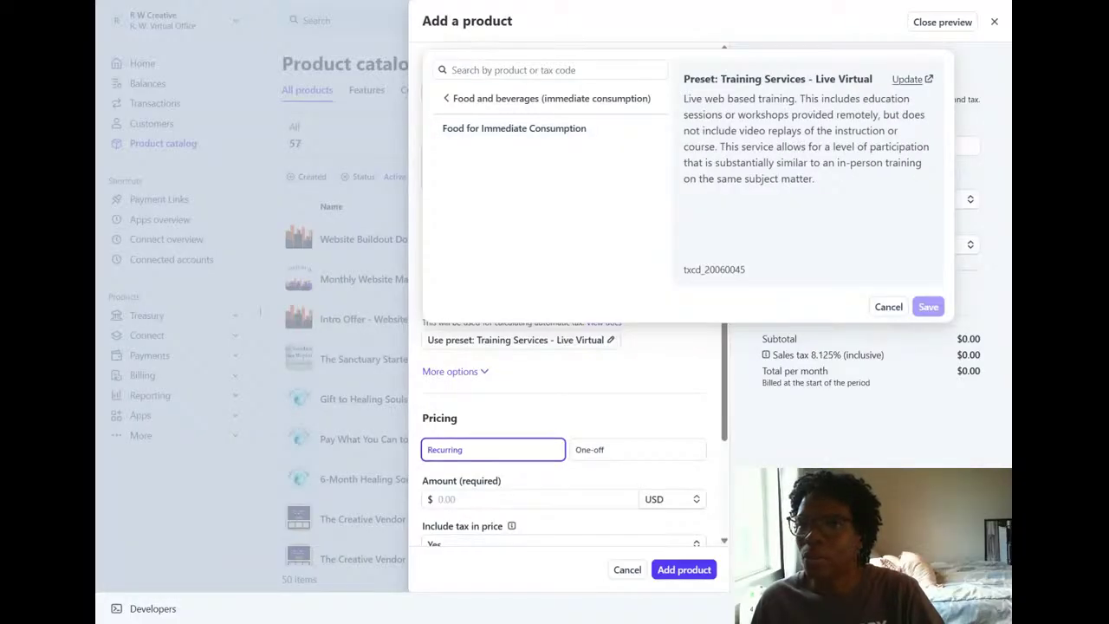
{"action": "left_click", "coordinate": [887, 307]}
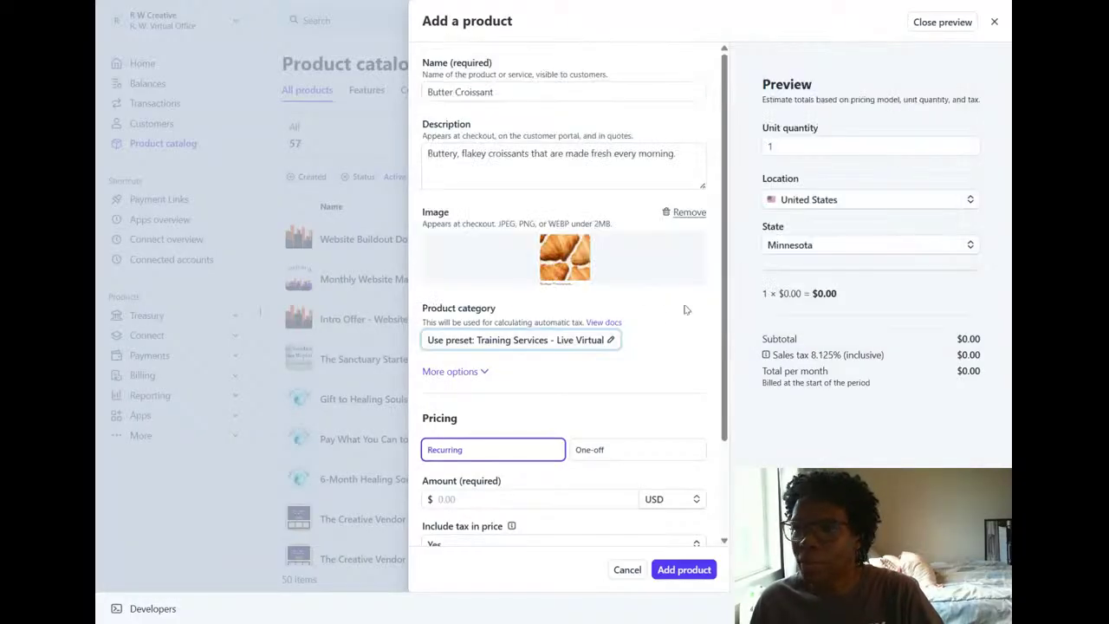
Search the product categories for "bake" and for "cross", clearing each search.
{"action": "left_click", "coordinate": [580, 344]}
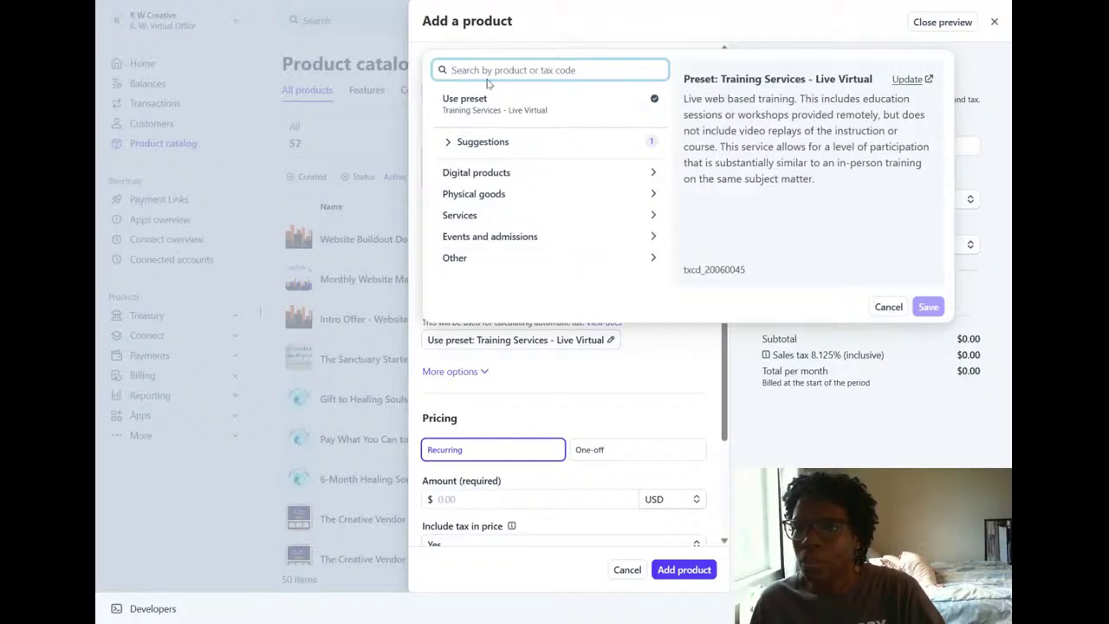
{"action": "type", "text": "bak"}
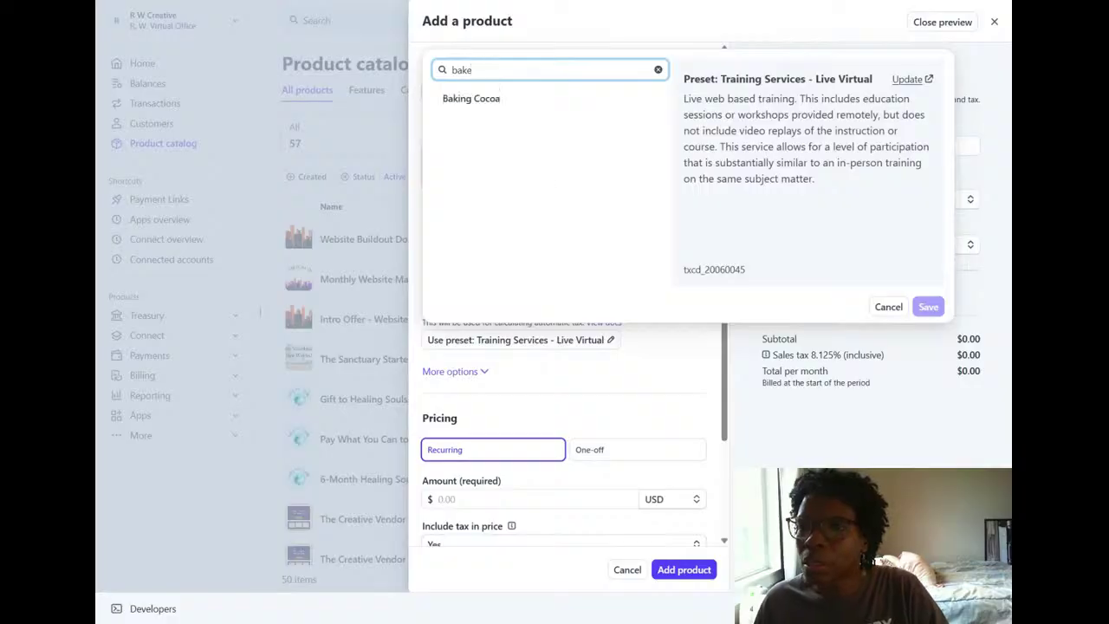
{"action": "type", "text": "e"}
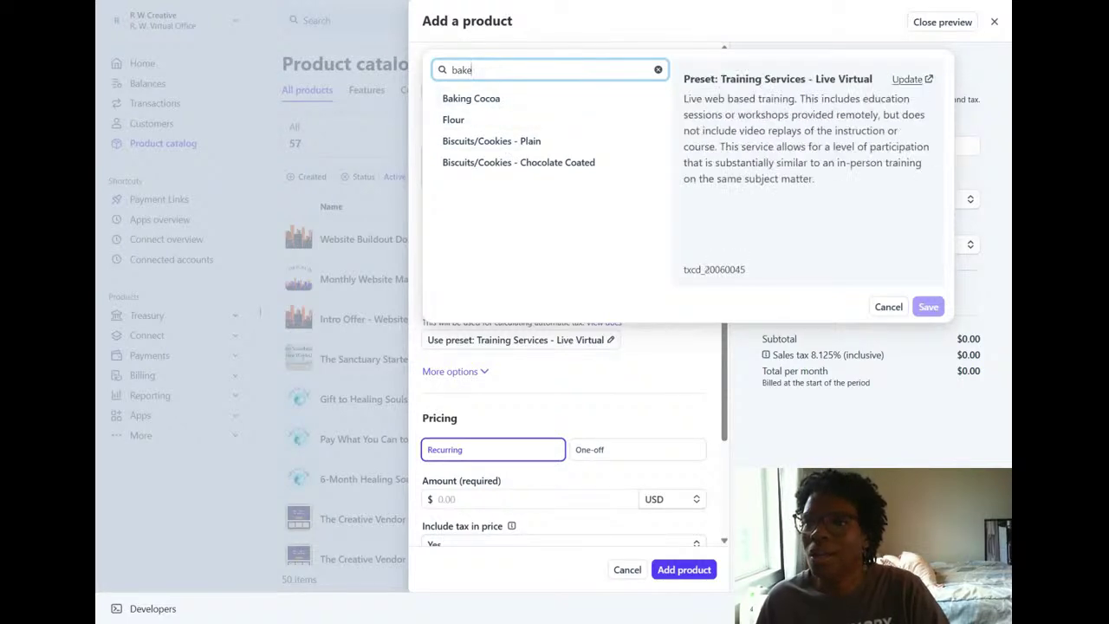
{"action": "left_click", "coordinate": [658, 71]}
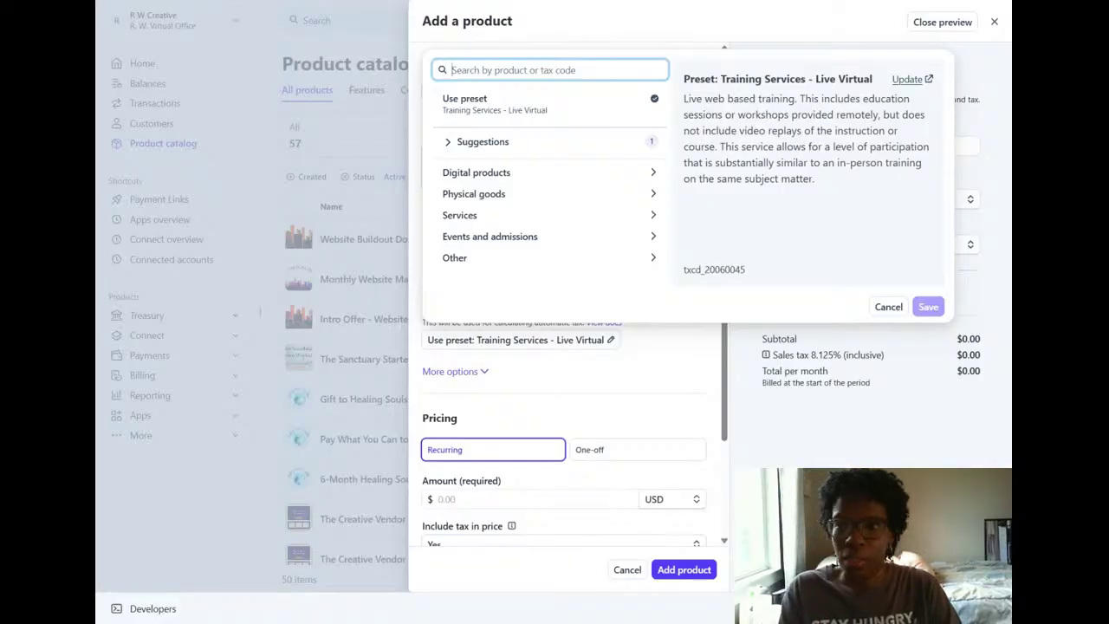
{"action": "type", "text": "cross"}
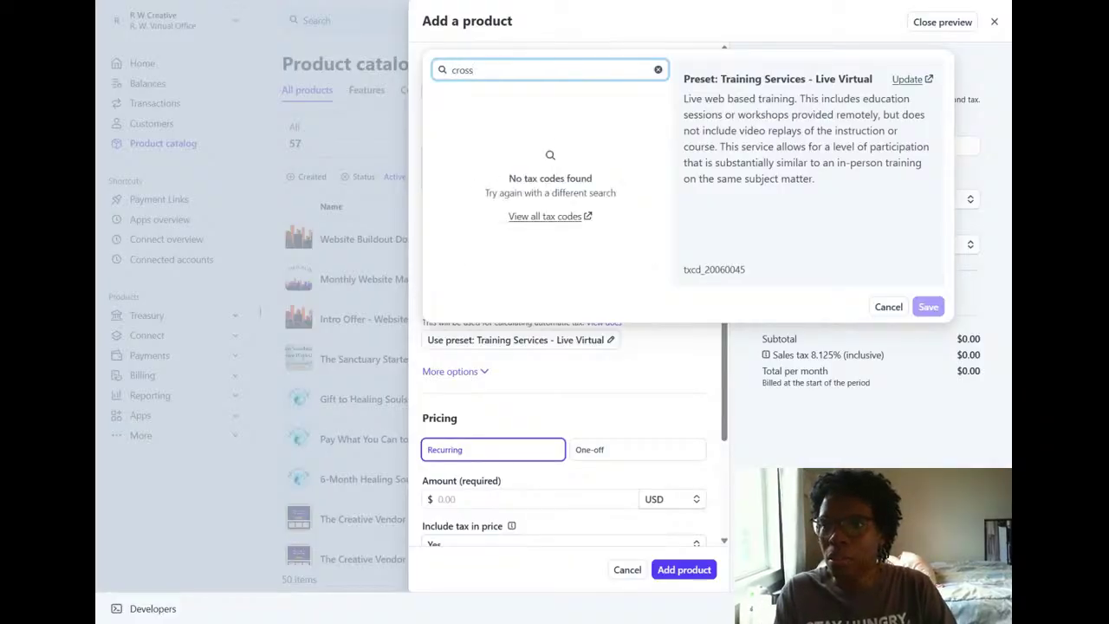
{"action": "key", "text": "BackSpace"}
{"action": "key", "text": "BackSpace"}
{"action": "key", "text": "BackSpace"}
{"action": "key", "text": "BackSpace"}
{"action": "key", "text": "BackSpace"}
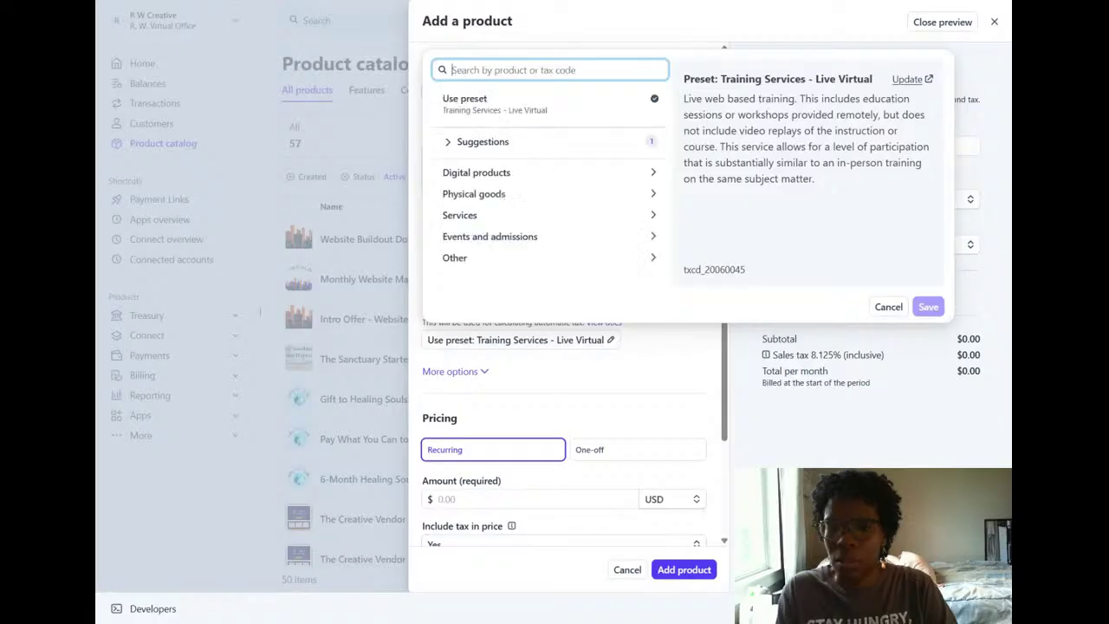
Search the product categories for "pastries" and "pastry", clear the search, and expand the suggested categories.
{"action": "type", "text": "pastries"}
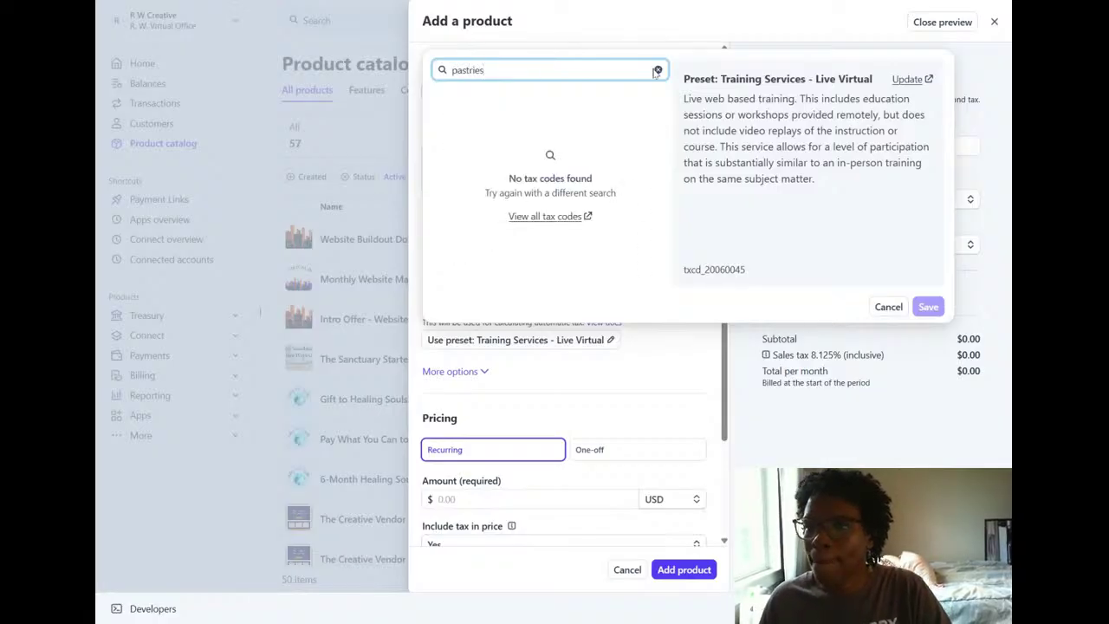
{"action": "key", "text": "BackSpace"}
{"action": "key", "text": "BackSpace"}
{"action": "key", "text": "BackSpace"}
{"action": "type", "text": "y"}
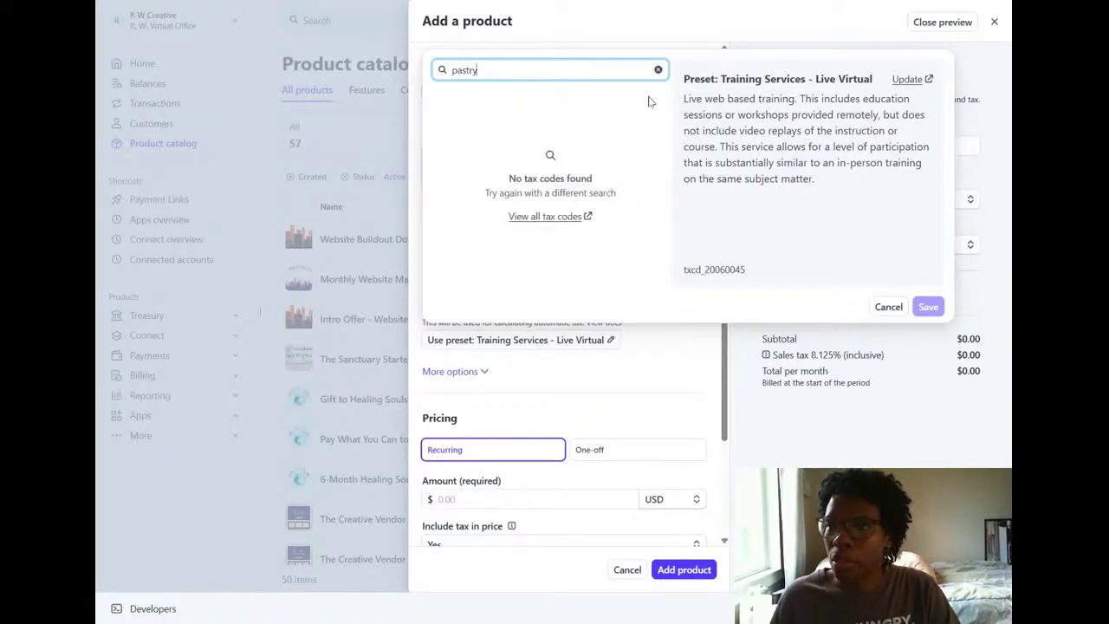
{"action": "left_click", "coordinate": [658, 70]}
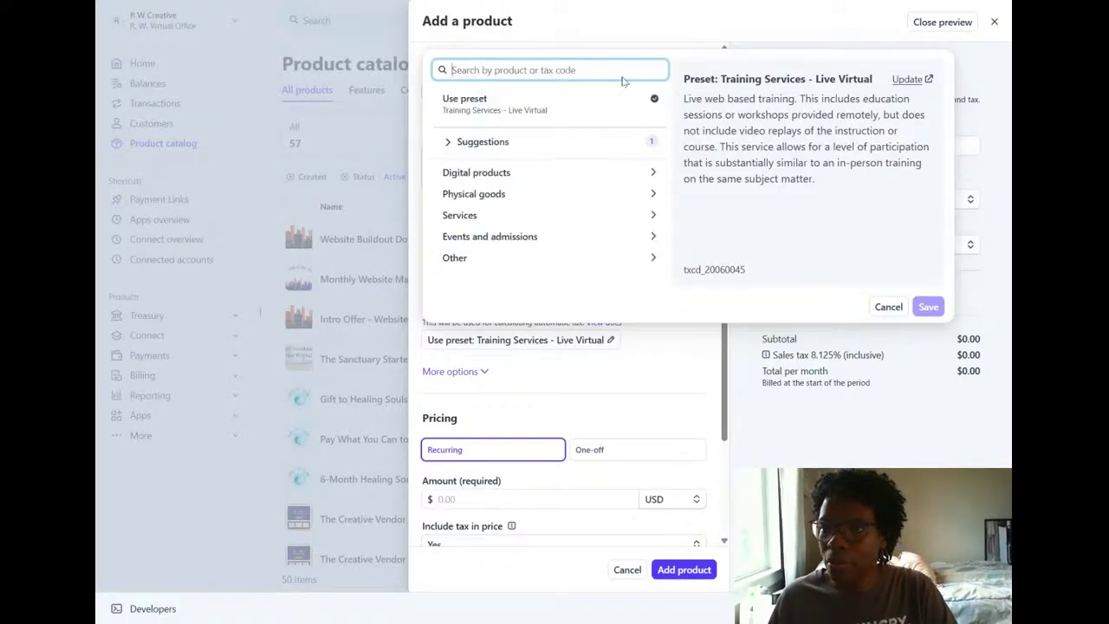
{"action": "left_click", "coordinate": [483, 145]}
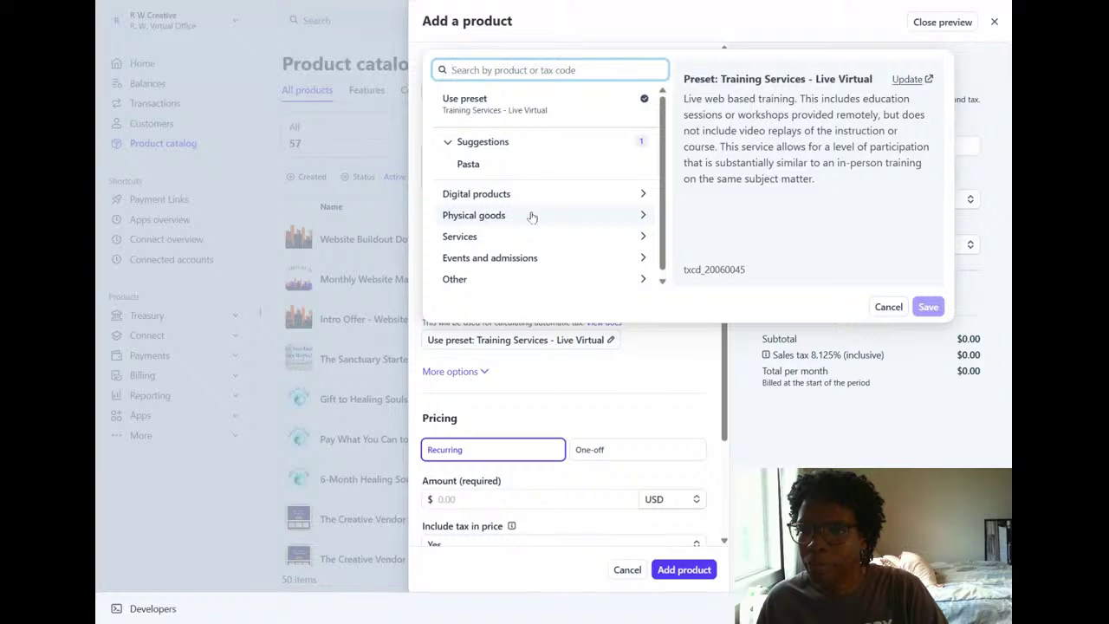
Search the product categories for "food for" and save Food for Immediate Consumption as the product's category.
{"action": "type", "text": "food"}
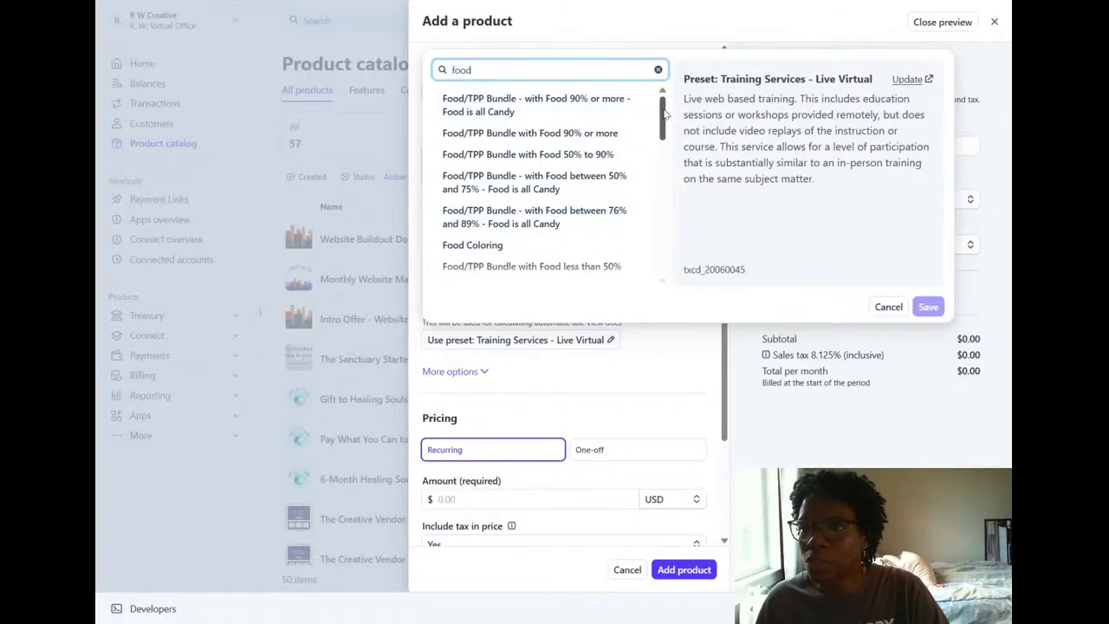
{"action": "left_click_drag", "start_coordinate": [665, 115], "coordinate": [667, 173]}
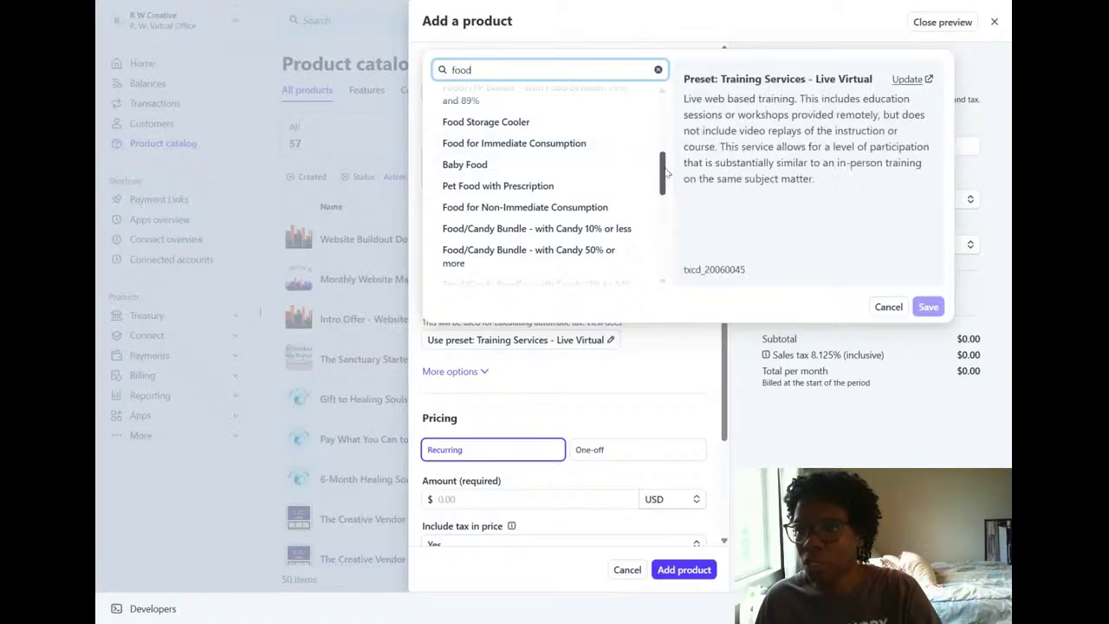
{"action": "left_click_drag", "start_coordinate": [665, 173], "coordinate": [639, 104]}
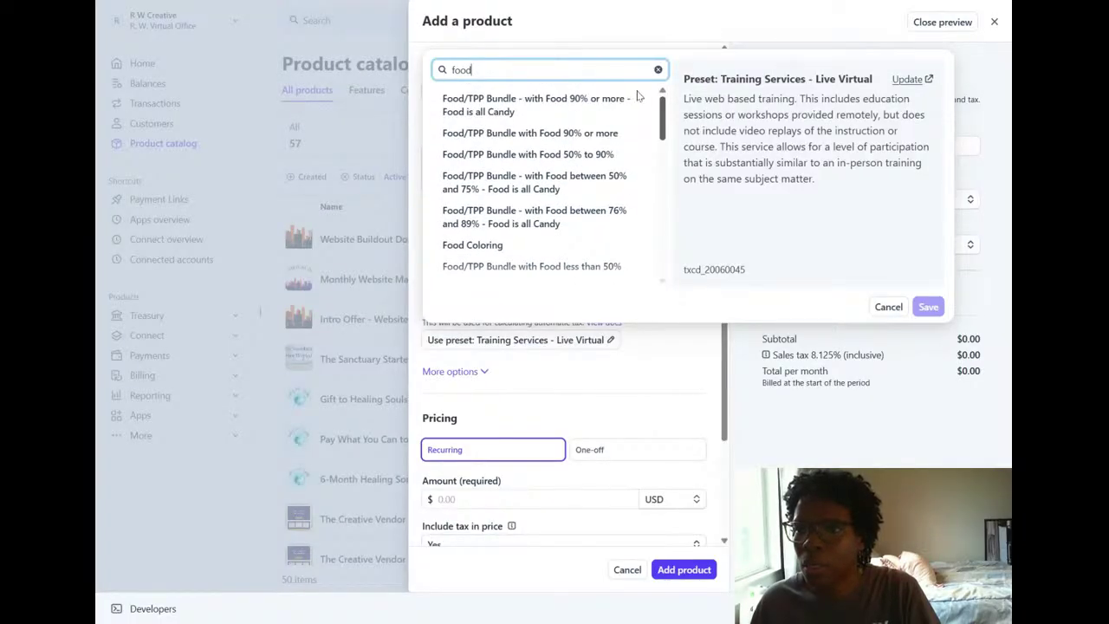
{"action": "type", "text": "for"}
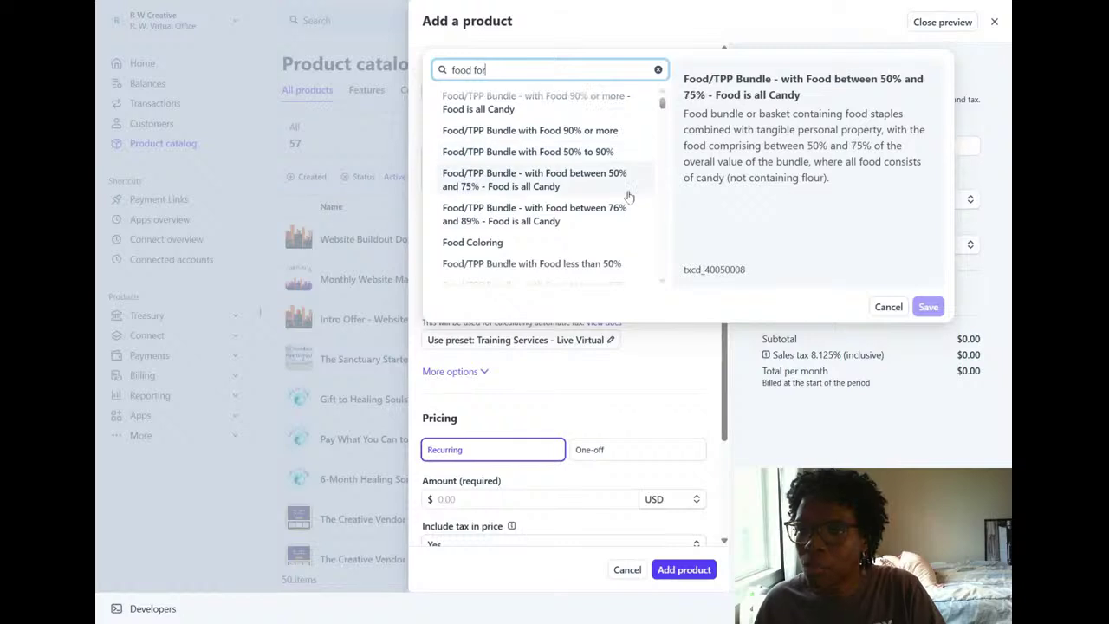
{"action": "left_click", "coordinate": [585, 101]}
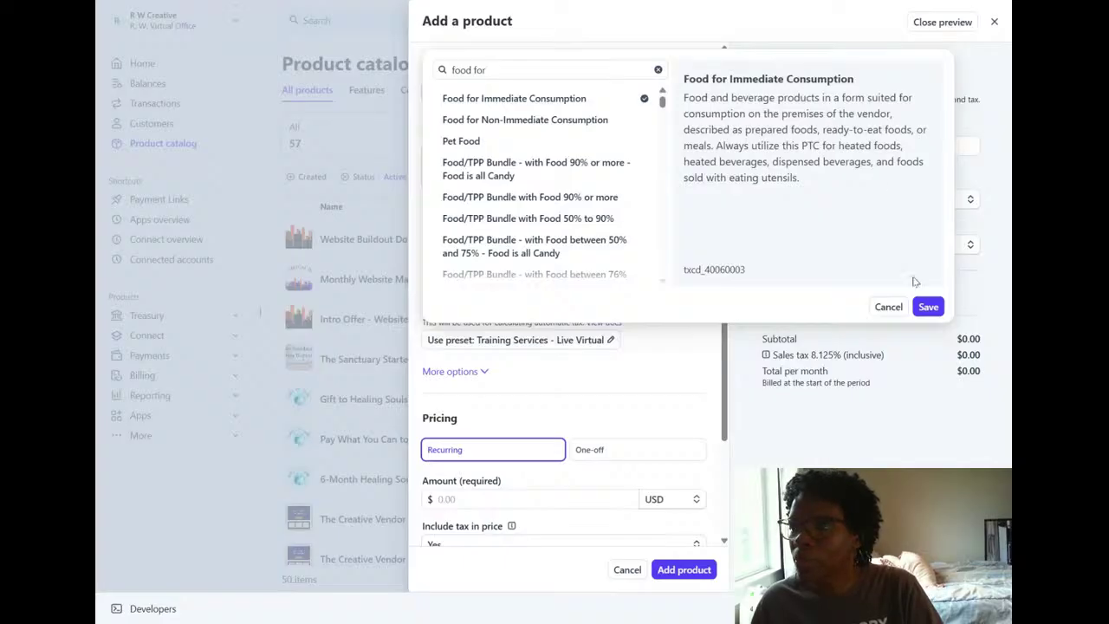
{"action": "left_click", "coordinate": [924, 306]}
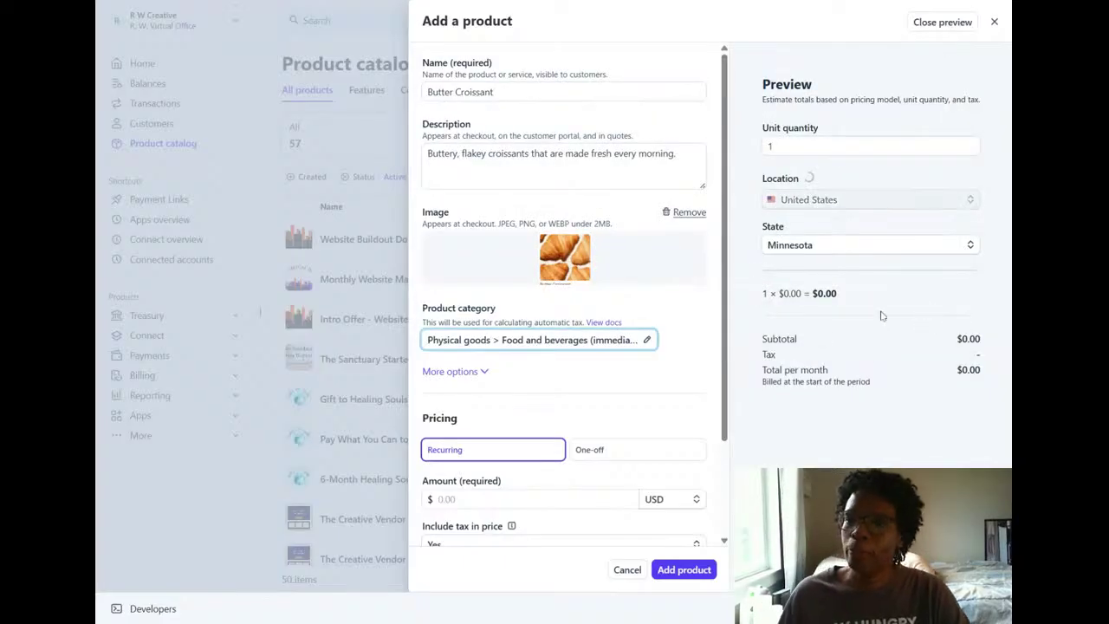
{"action": "scroll", "coordinate": [607, 381], "scroll_direction": "down", "scroll_amount": 3}
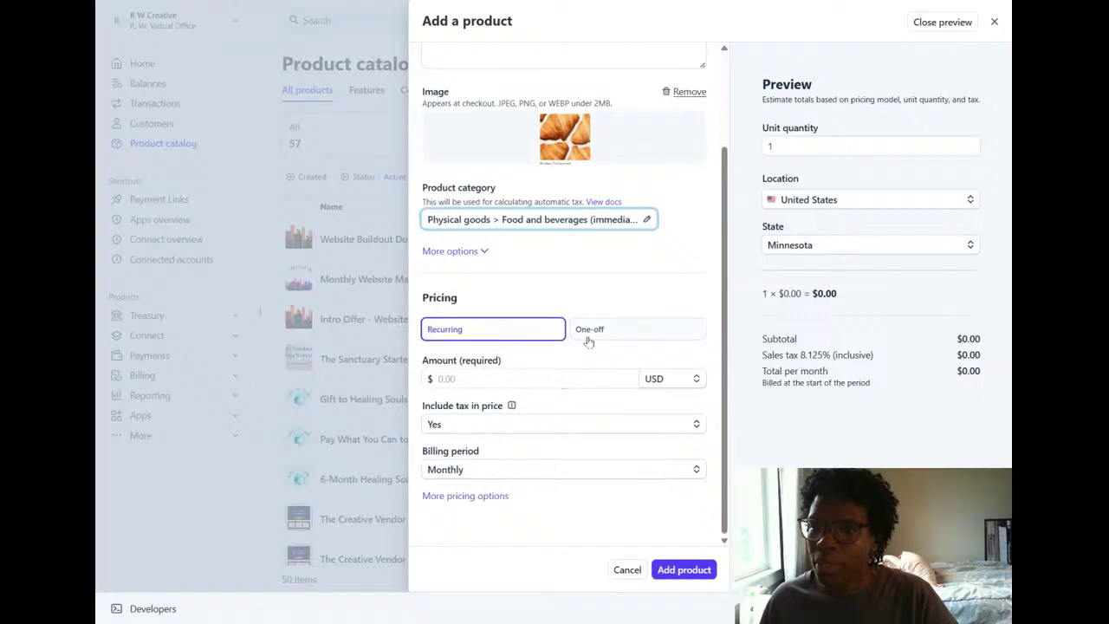
Set one-off pricing of 4.25 USD with tax included in the price, and add the product to the catalog.
{"action": "left_click", "coordinate": [610, 332]}
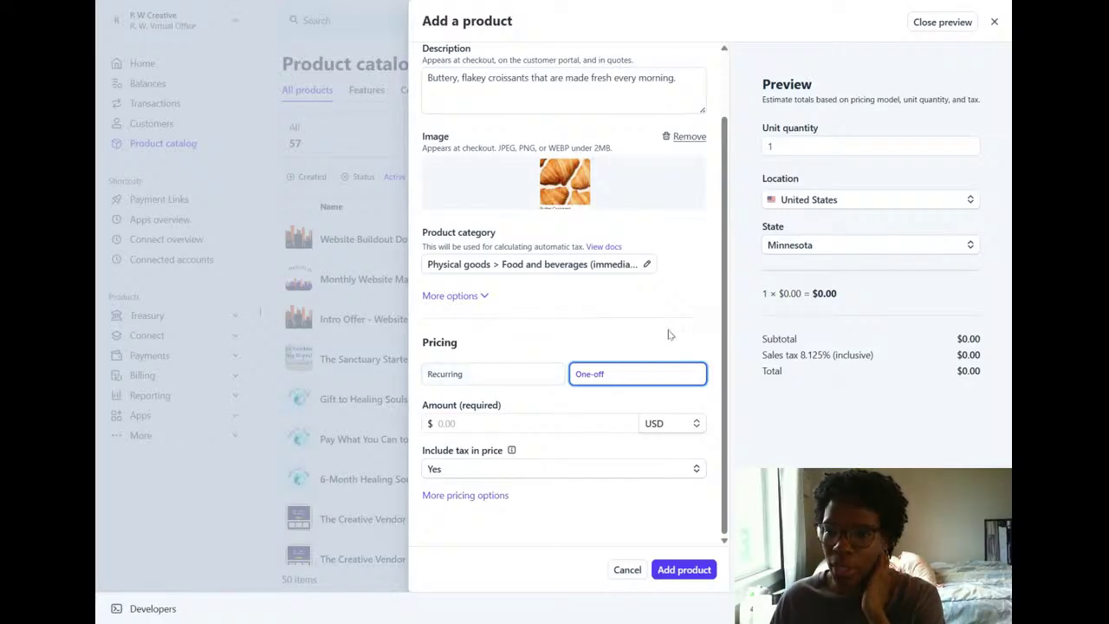
{"action": "key", "text": "Tab"}
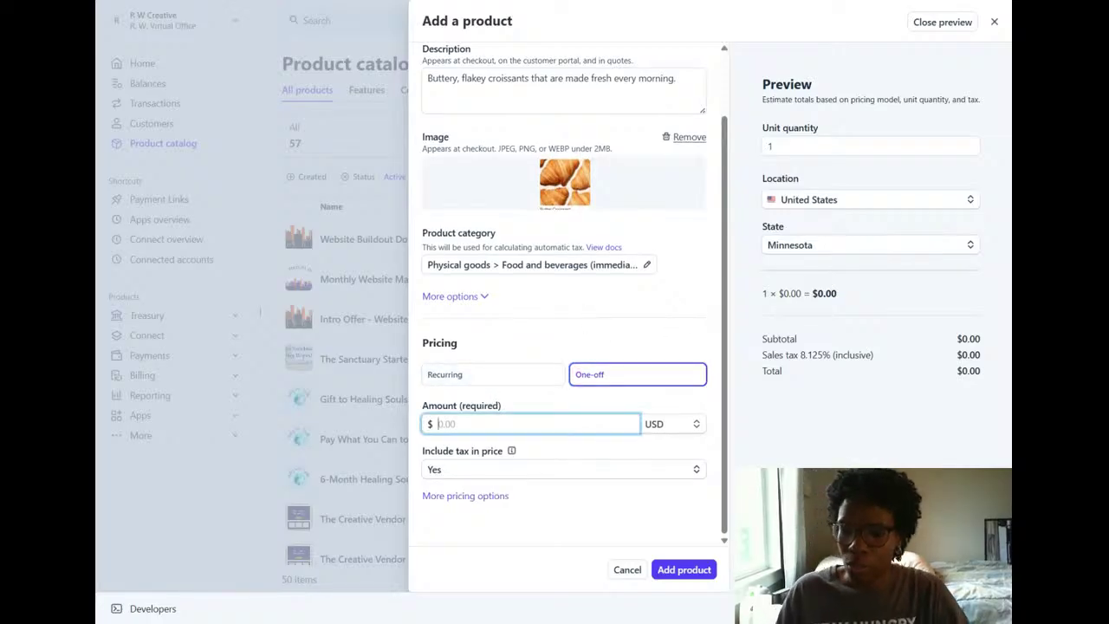
{"action": "type", "text": "4.25"}
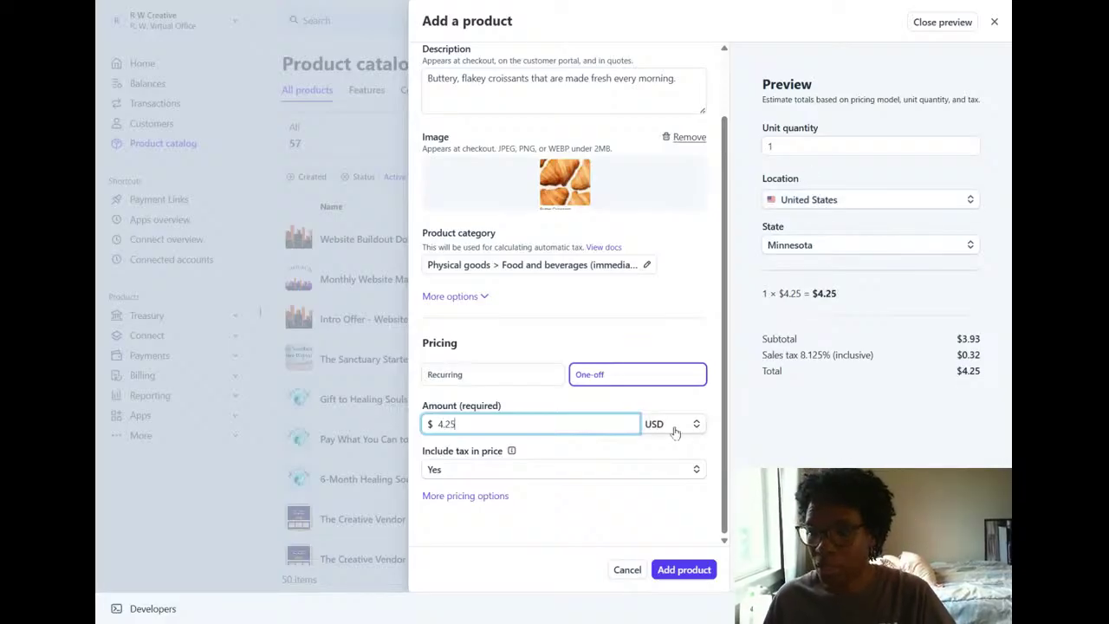
{"action": "left_click", "coordinate": [661, 478]}
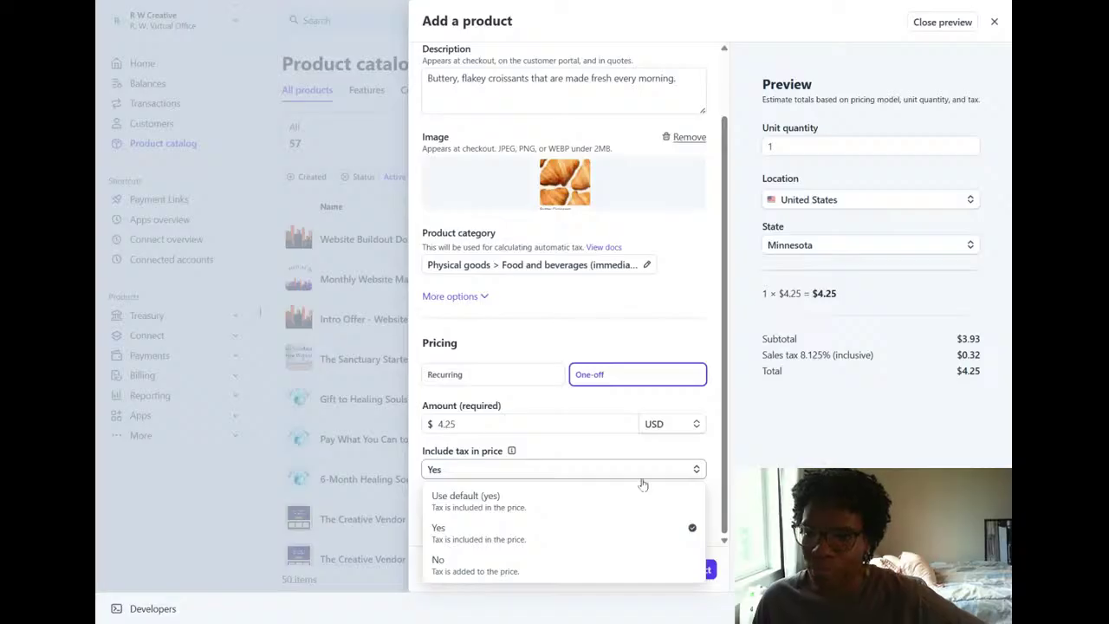
{"action": "left_click", "coordinate": [640, 468]}
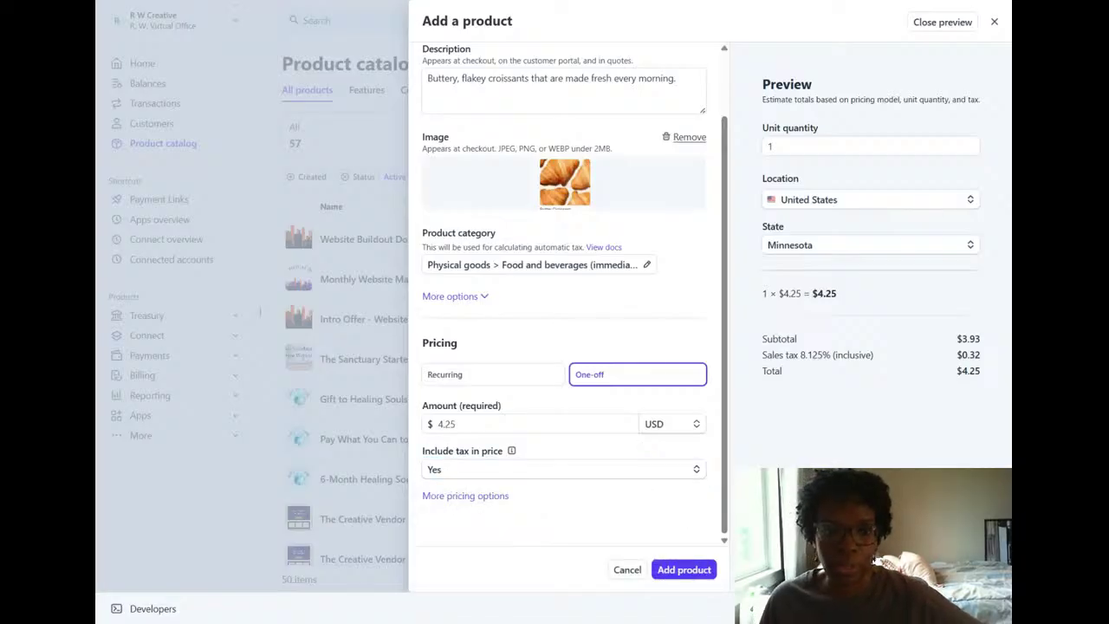
{"action": "left_click", "coordinate": [681, 570]}
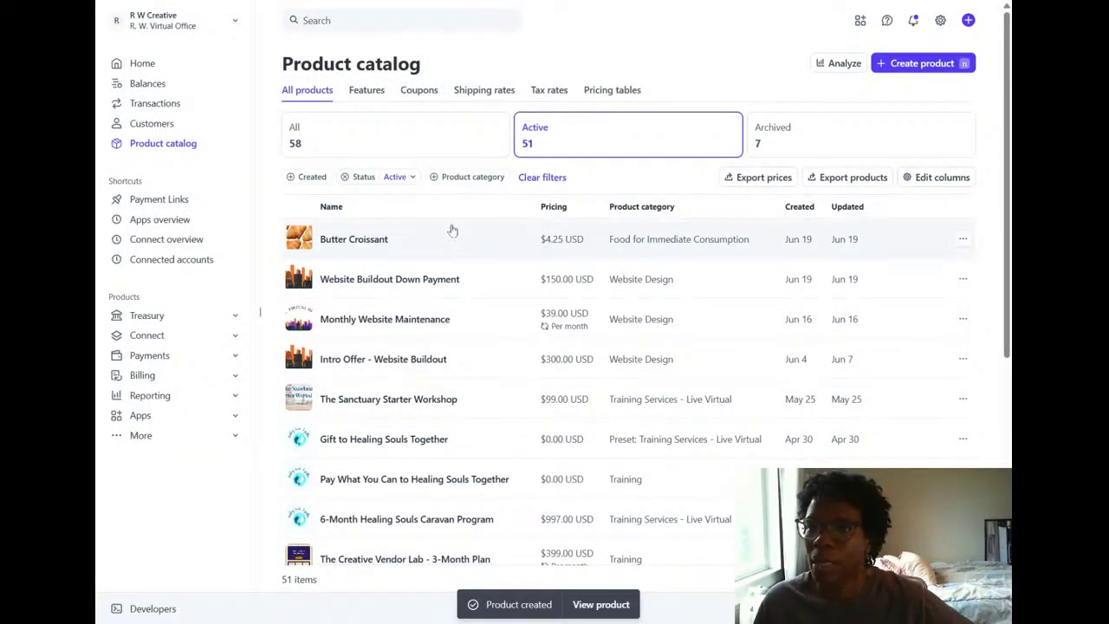
Start a new payment link and choose the Butter Croissant product at $4.25 USD.
{"action": "left_click", "coordinate": [162, 201]}
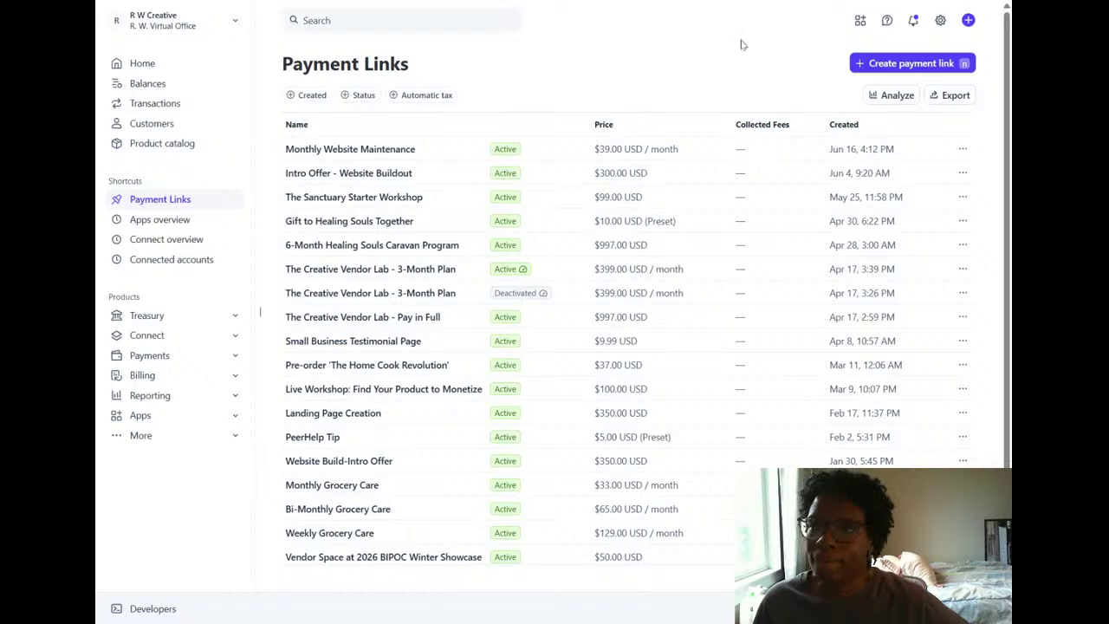
{"action": "left_click", "coordinate": [937, 66]}
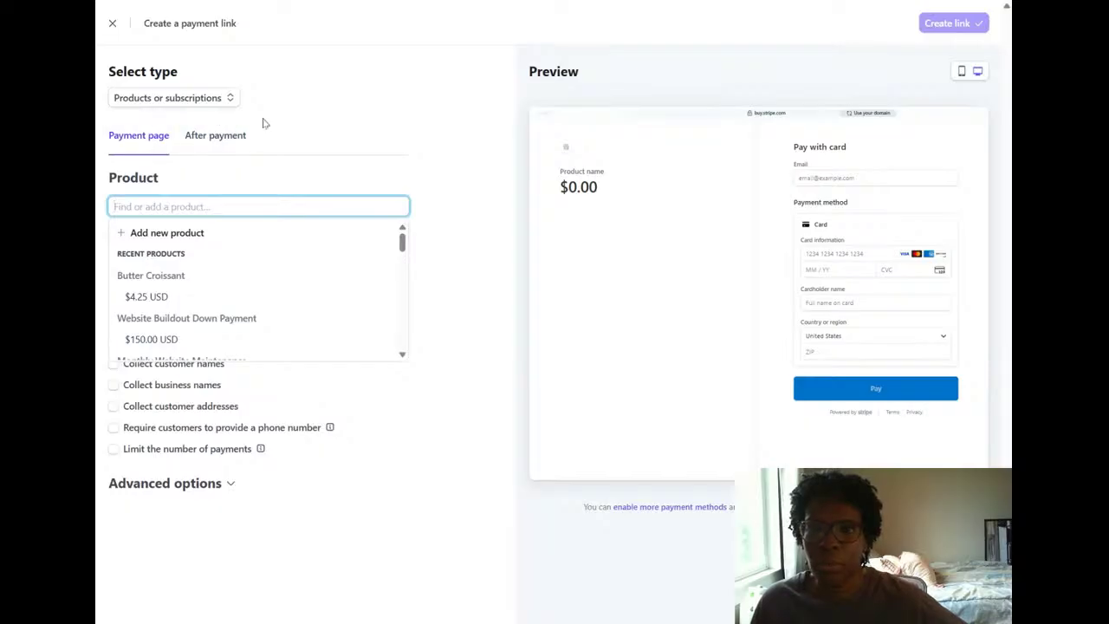
{"action": "left_click", "coordinate": [173, 296]}
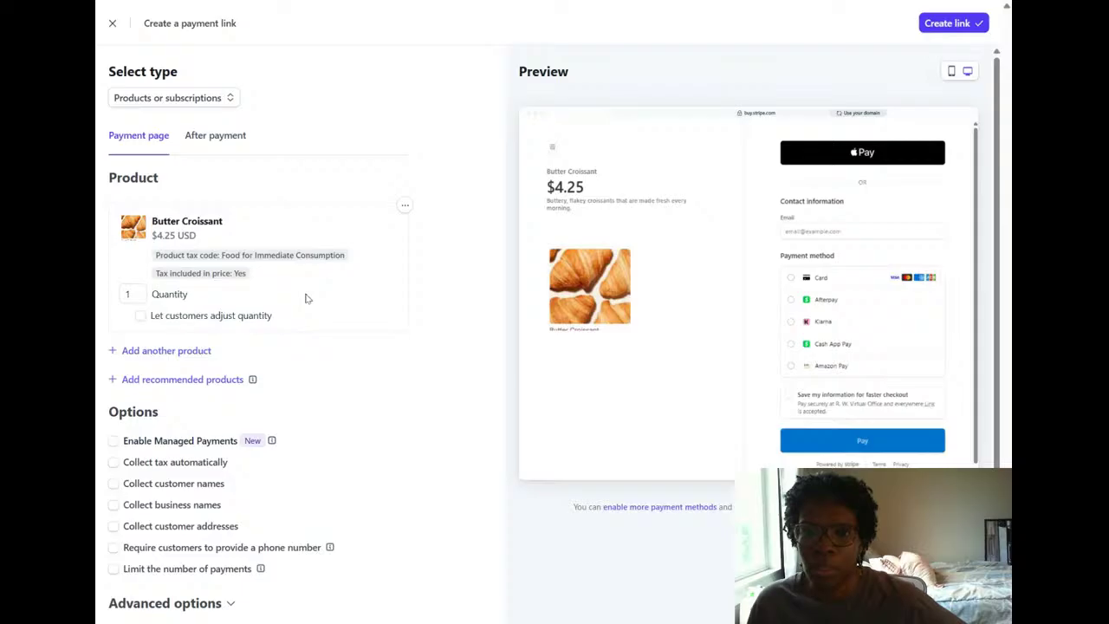
Let customers adjust the Butter Croissant quantity, with a maximum of 10.
{"action": "left_click", "coordinate": [140, 317]}
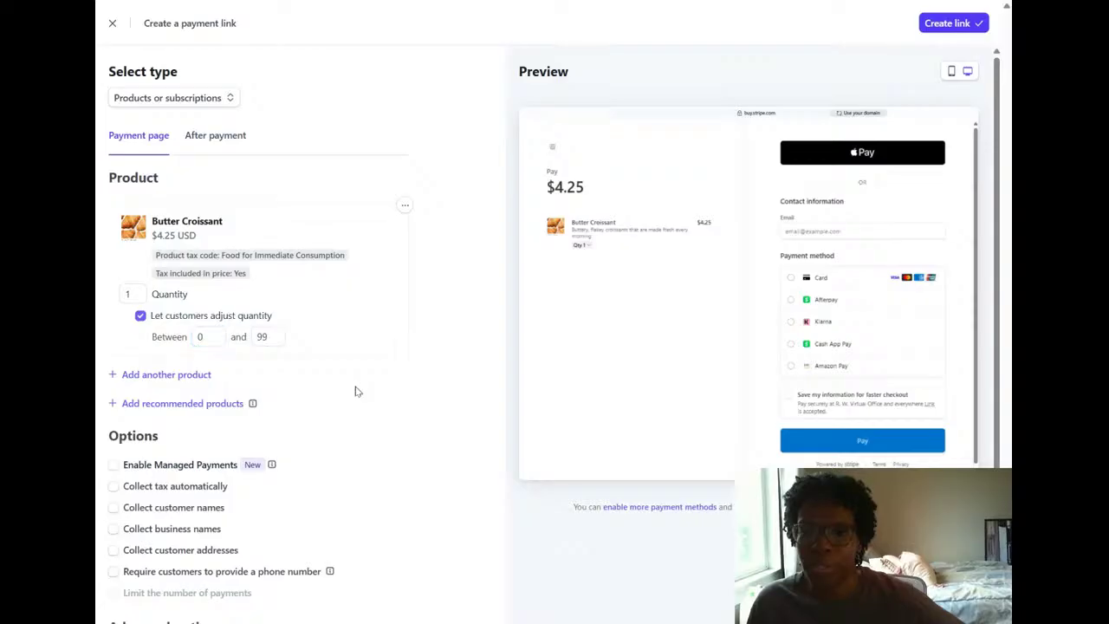
{"action": "double_click", "coordinate": [262, 336]}
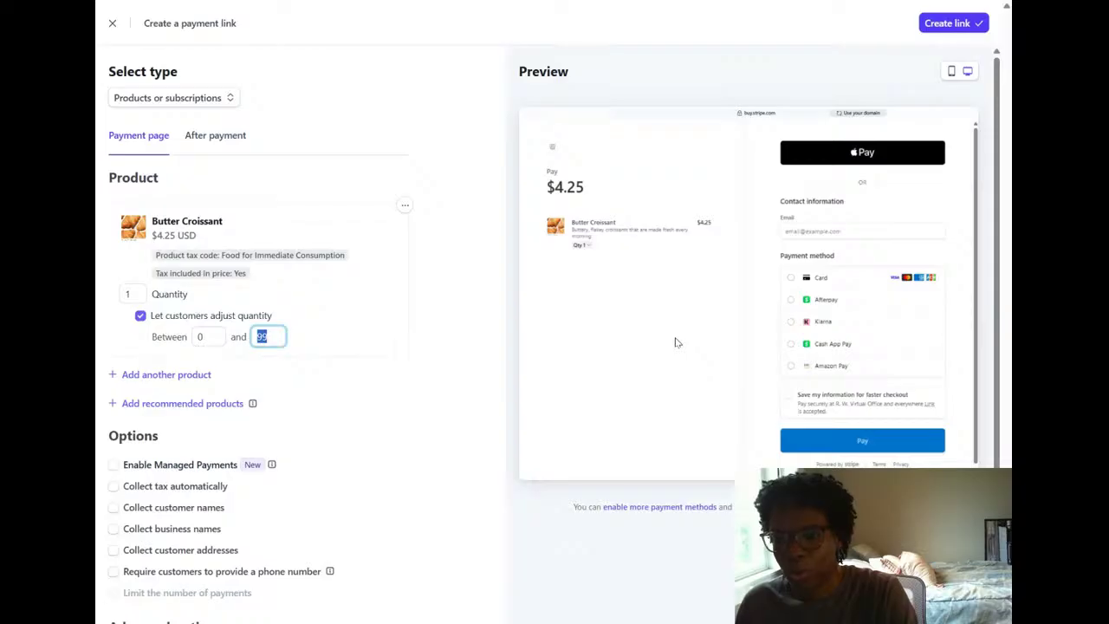
{"action": "type", "text": "10"}
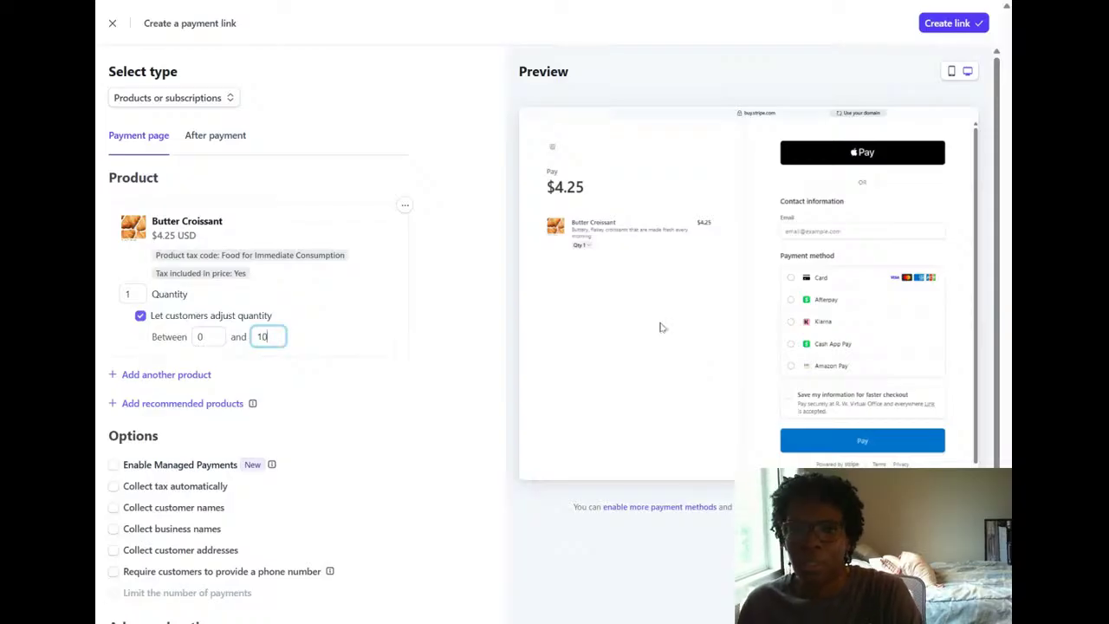
{"action": "left_click", "coordinate": [427, 117]}
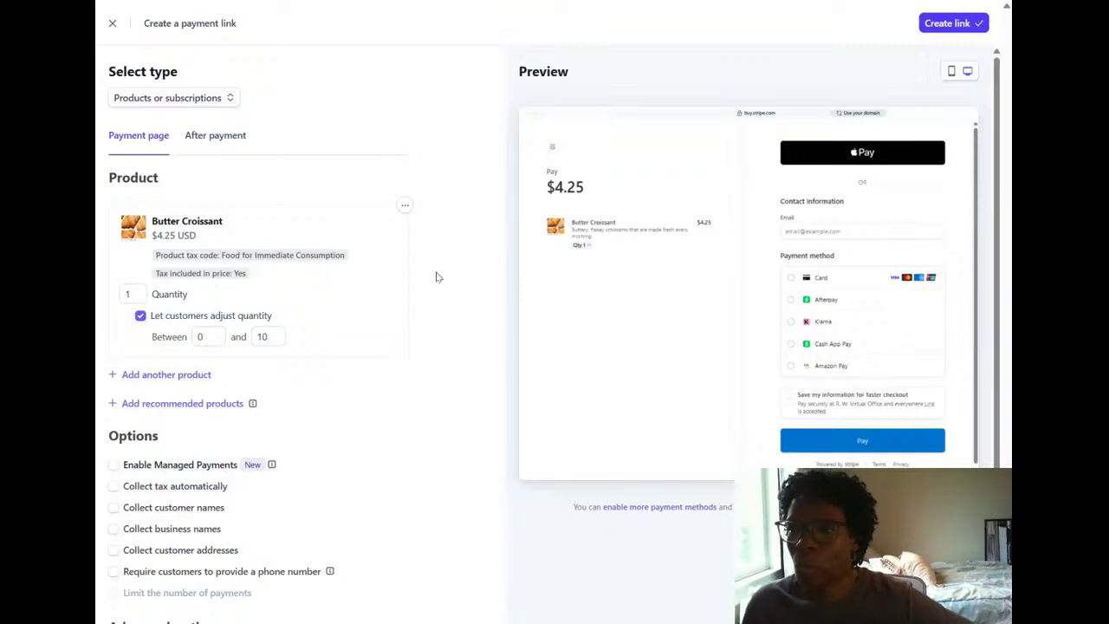
Add Preview - Cookie Box (3 dozen) at $65.00 USD as a recommended product on the payment link.
{"action": "scroll", "coordinate": [438, 278], "scroll_direction": "down", "scroll_amount": 1}
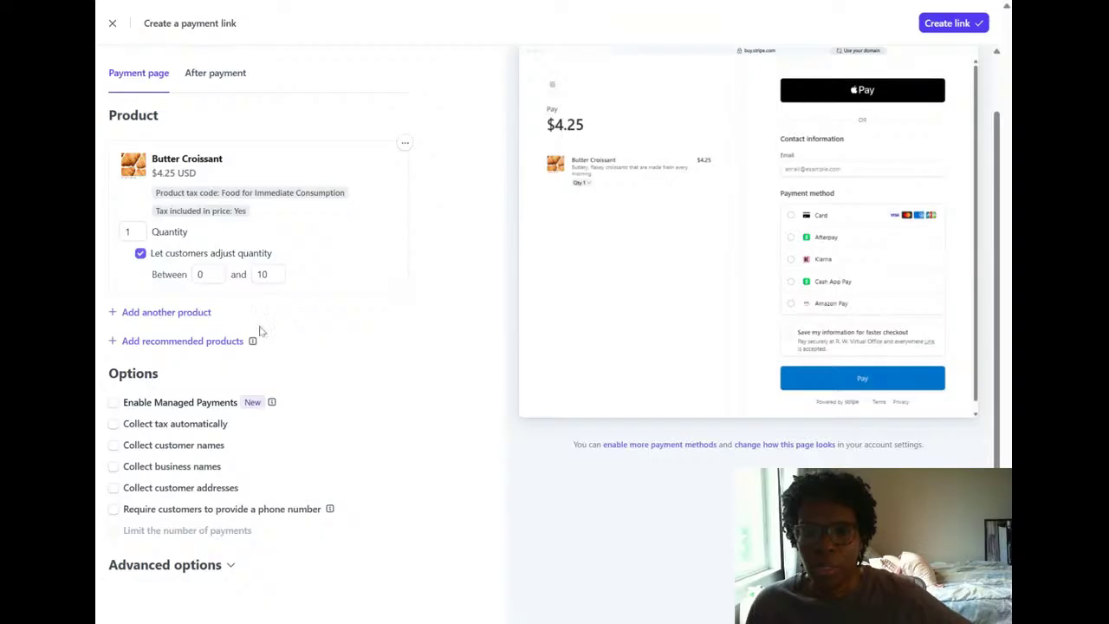
{"action": "left_click", "coordinate": [161, 347]}
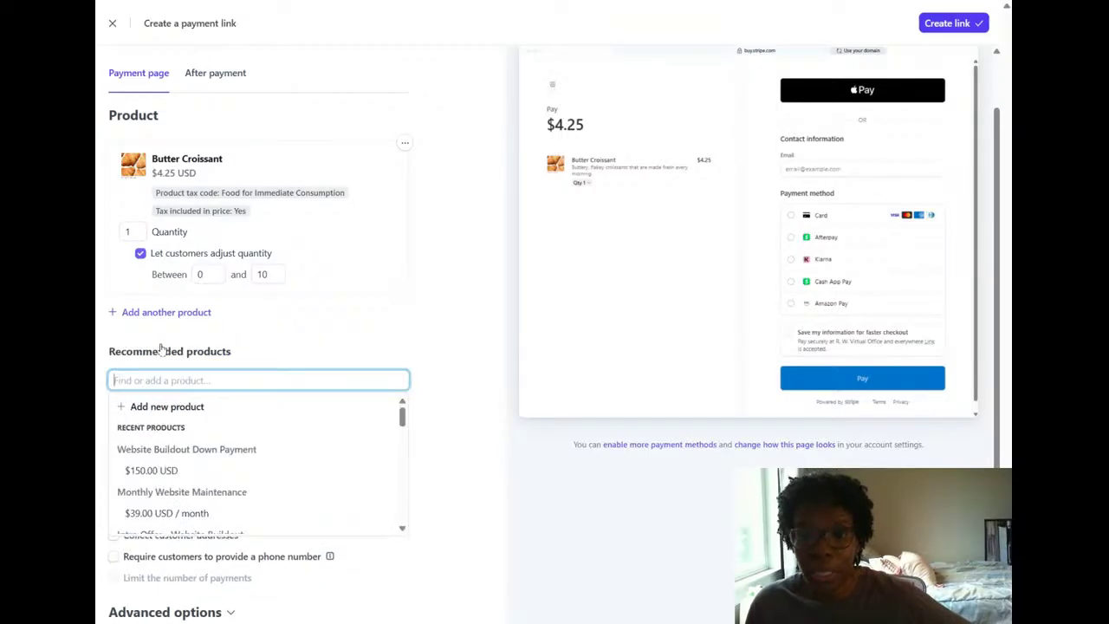
{"action": "scroll", "coordinate": [306, 445], "scroll_direction": "down", "scroll_amount": 5}
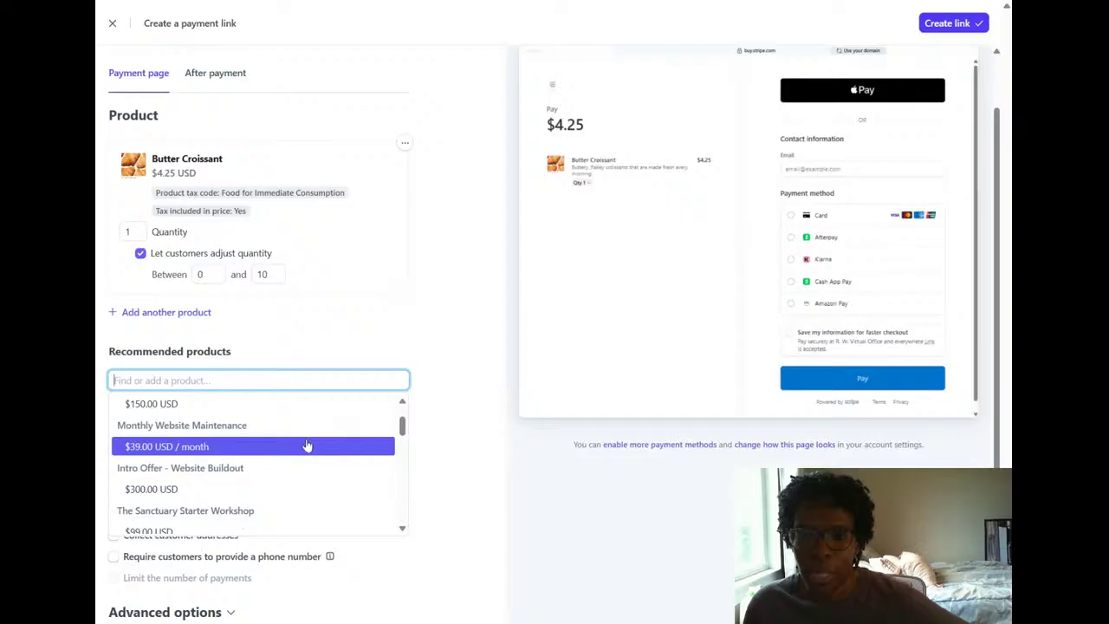
{"action": "scroll", "coordinate": [306, 445], "scroll_direction": "down", "scroll_amount": 5}
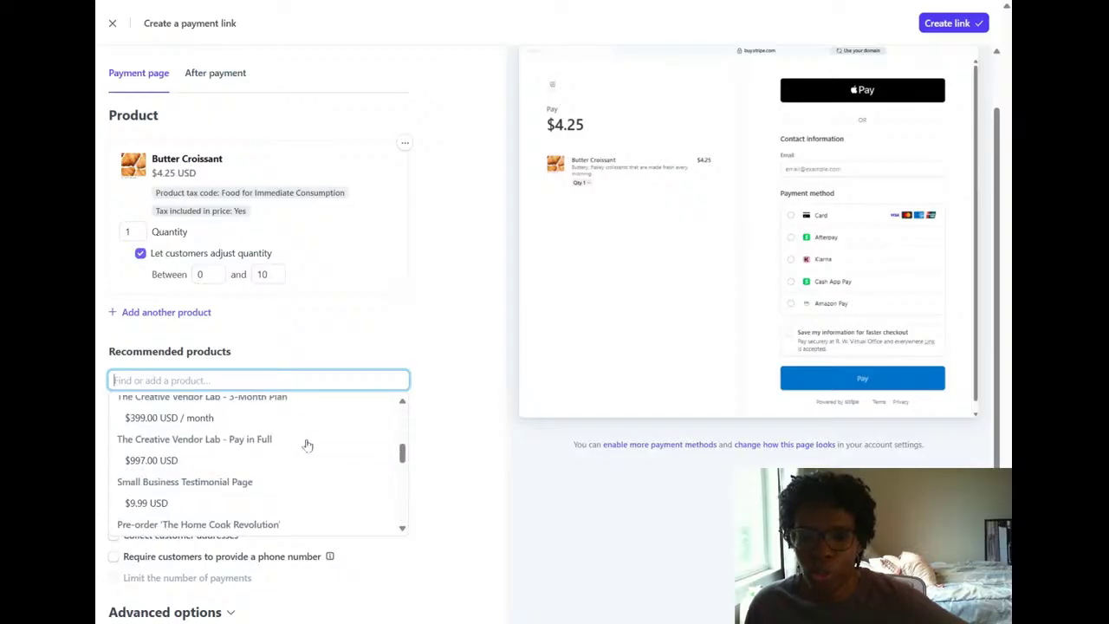
{"action": "scroll", "coordinate": [306, 446], "scroll_direction": "down", "scroll_amount": 3}
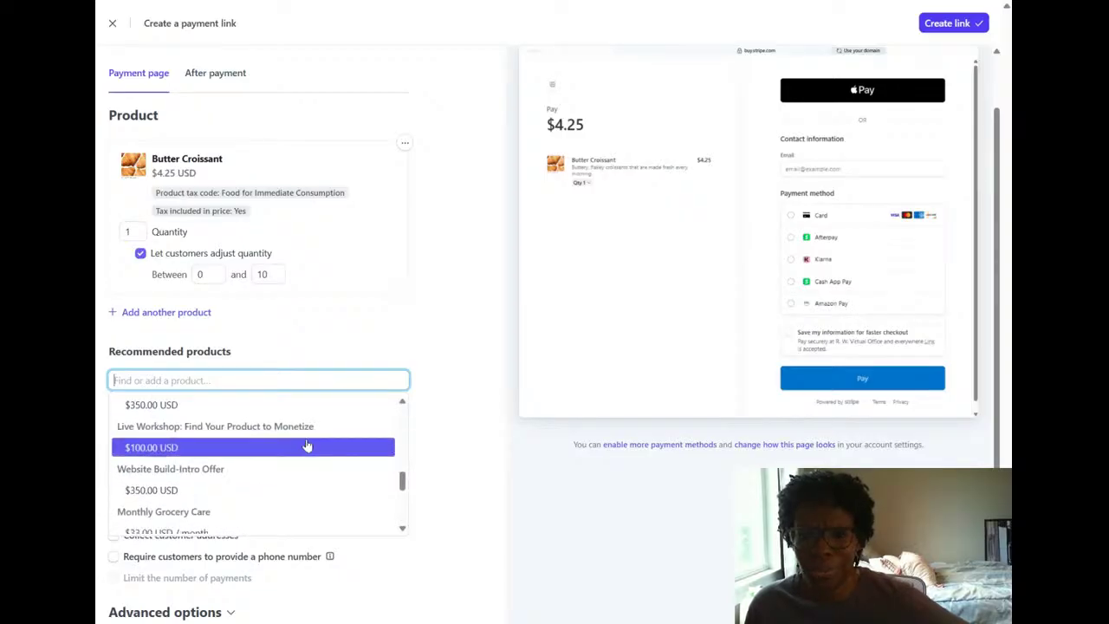
{"action": "scroll", "coordinate": [306, 445], "scroll_direction": "down", "scroll_amount": 5}
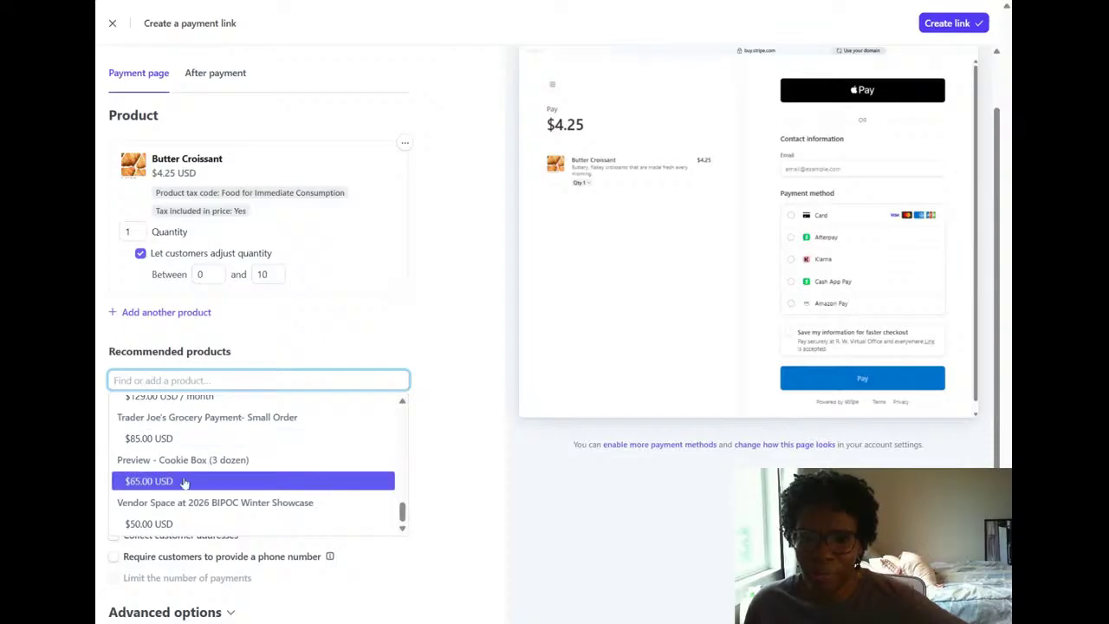
{"action": "left_click", "coordinate": [185, 482]}
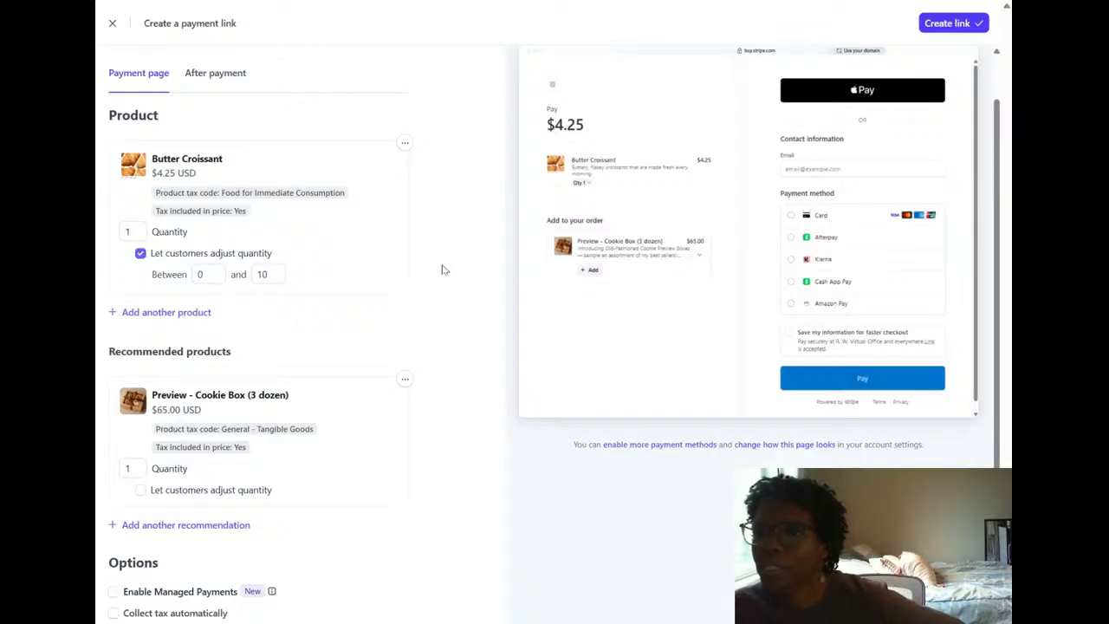
Examine the payment link's general options, its expanded advanced options, and the checkout page preview.
{"action": "scroll", "coordinate": [424, 243], "scroll_direction": "down", "scroll_amount": 3}
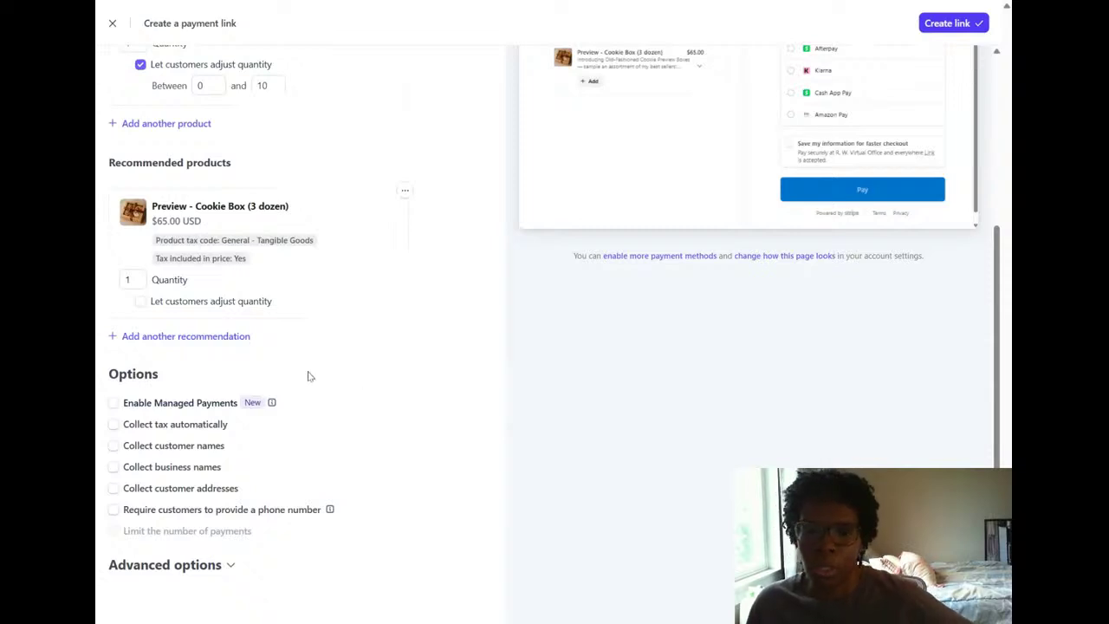
{"action": "mouse_move", "coordinate": [273, 404]}
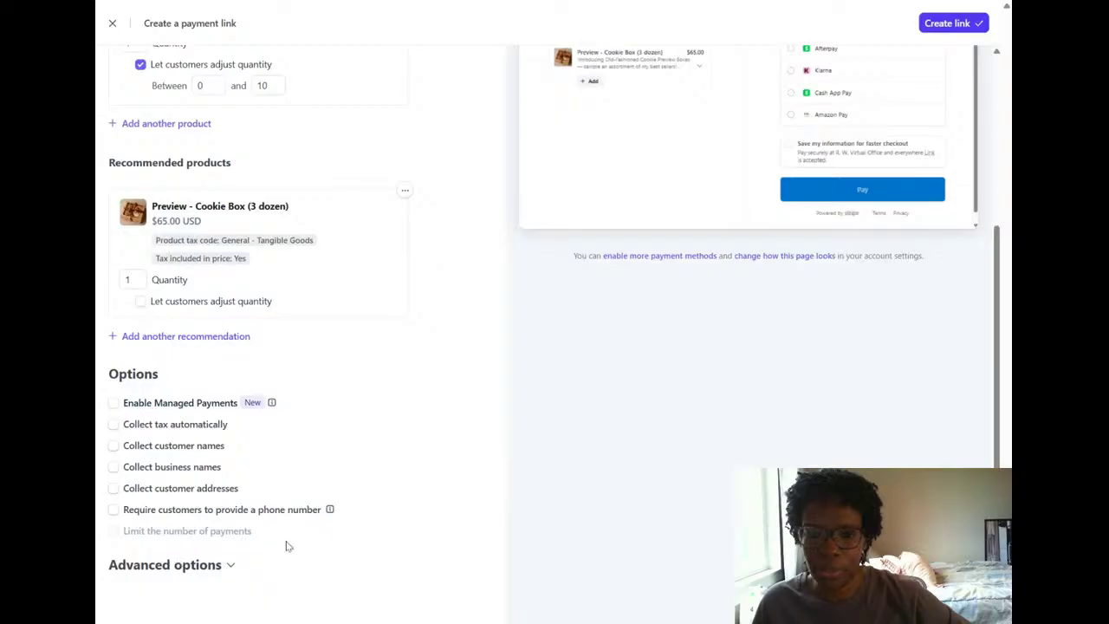
{"action": "left_click", "coordinate": [231, 564]}
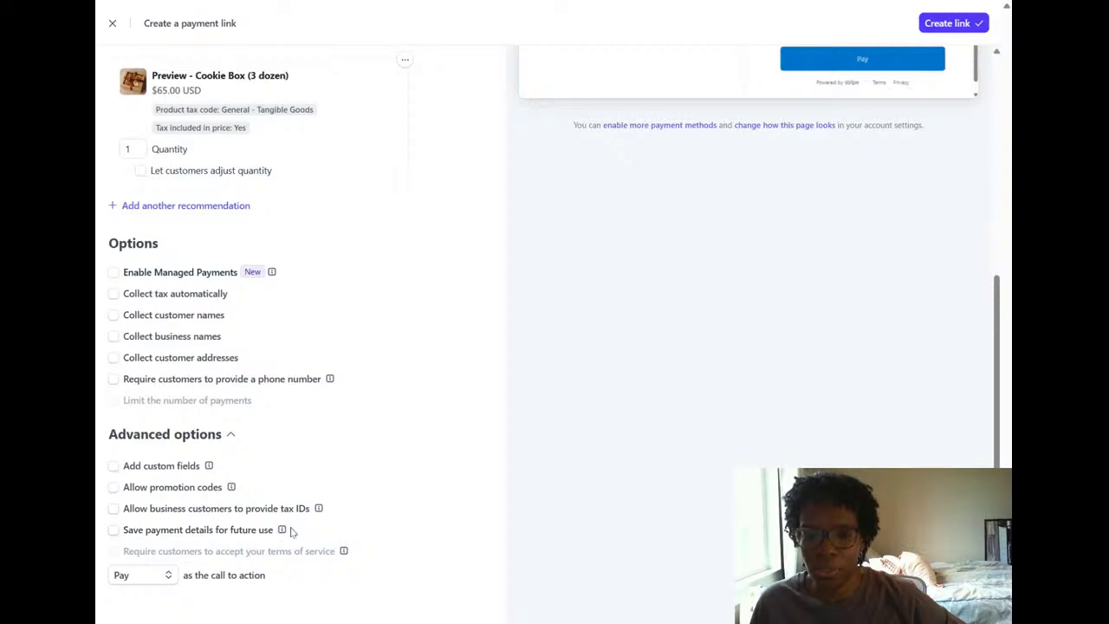
{"action": "scroll", "coordinate": [290, 528], "scroll_direction": "down", "scroll_amount": 1}
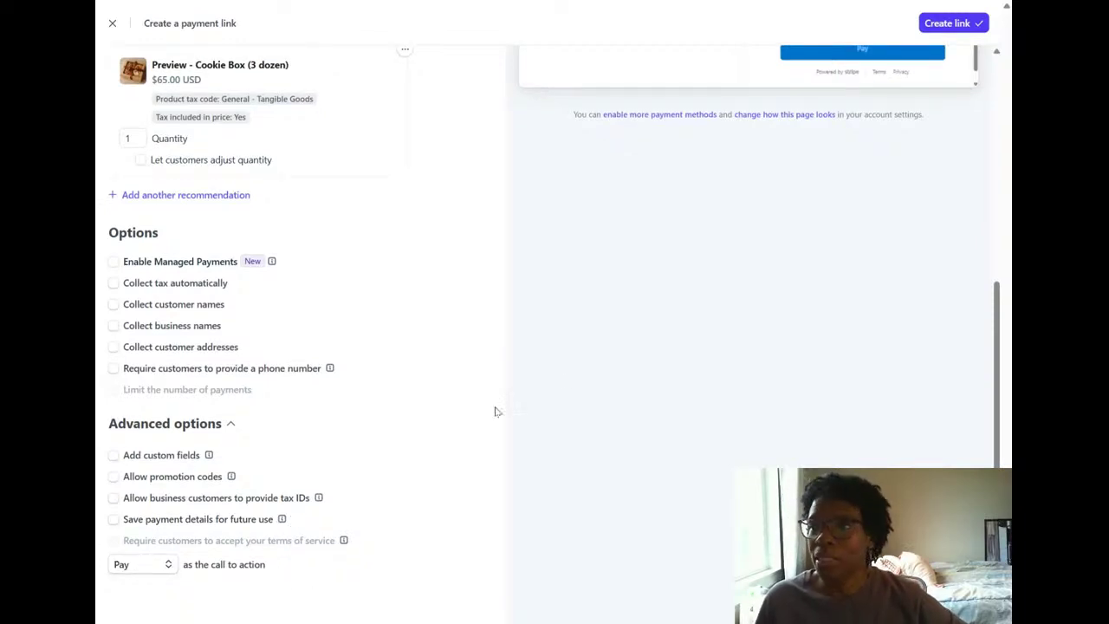
{"action": "scroll", "coordinate": [495, 411], "scroll_direction": "up", "scroll_amount": 5}
{"action": "scroll", "coordinate": [447, 404], "scroll_direction": "up", "scroll_amount": 4}
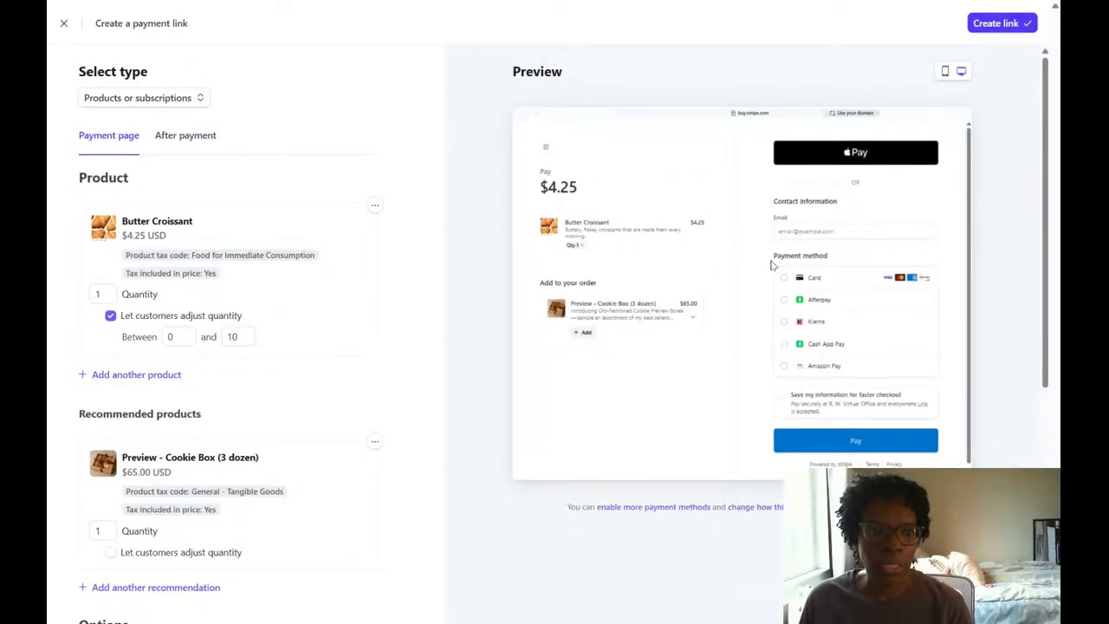
Create the Butter Croissant payment link and copy its URL.
{"action": "left_click", "coordinate": [990, 30]}
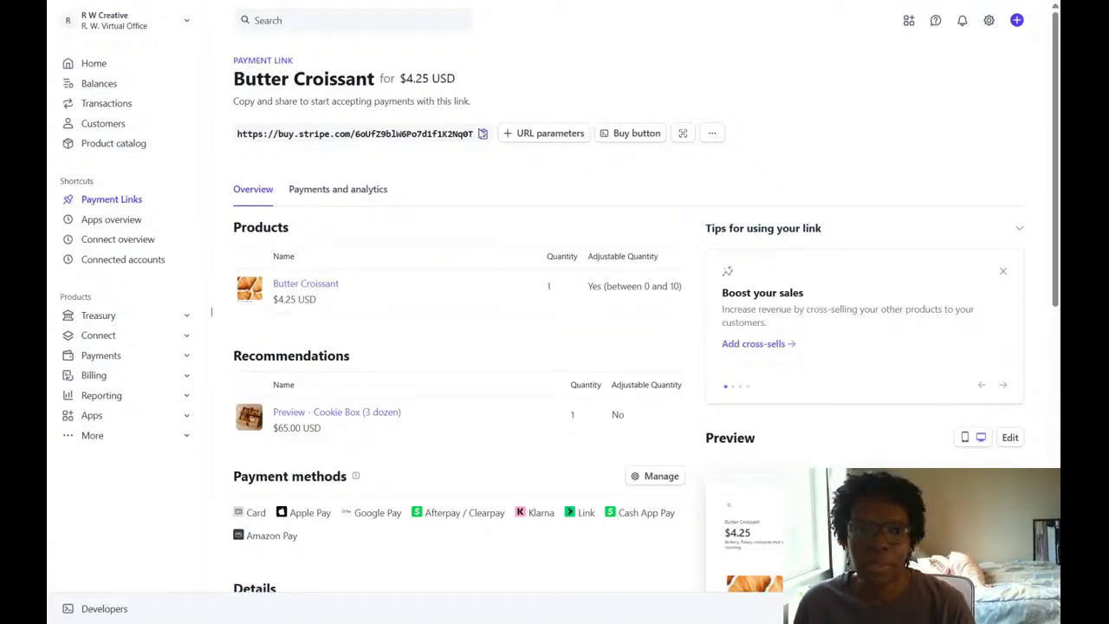
{"action": "left_click", "coordinate": [484, 135]}
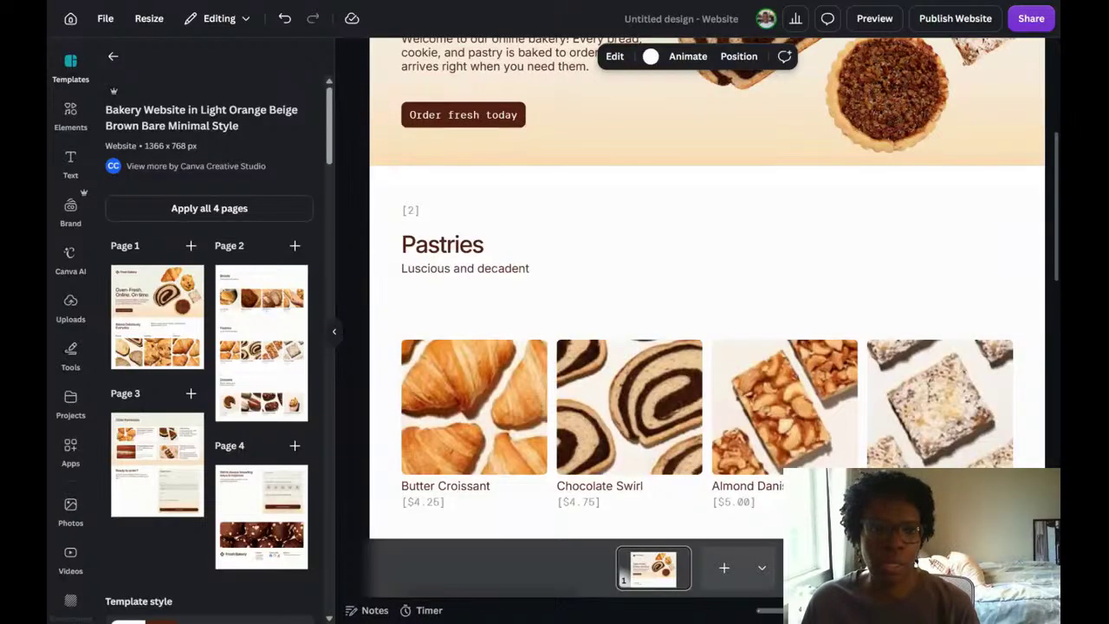
Switch to the Canva website design and examine the actions available for the Butter Croissant group and its image in the Pastries section.
{"action": "scroll", "coordinate": [871, 192], "scroll_direction": "down", "scroll_amount": 3}
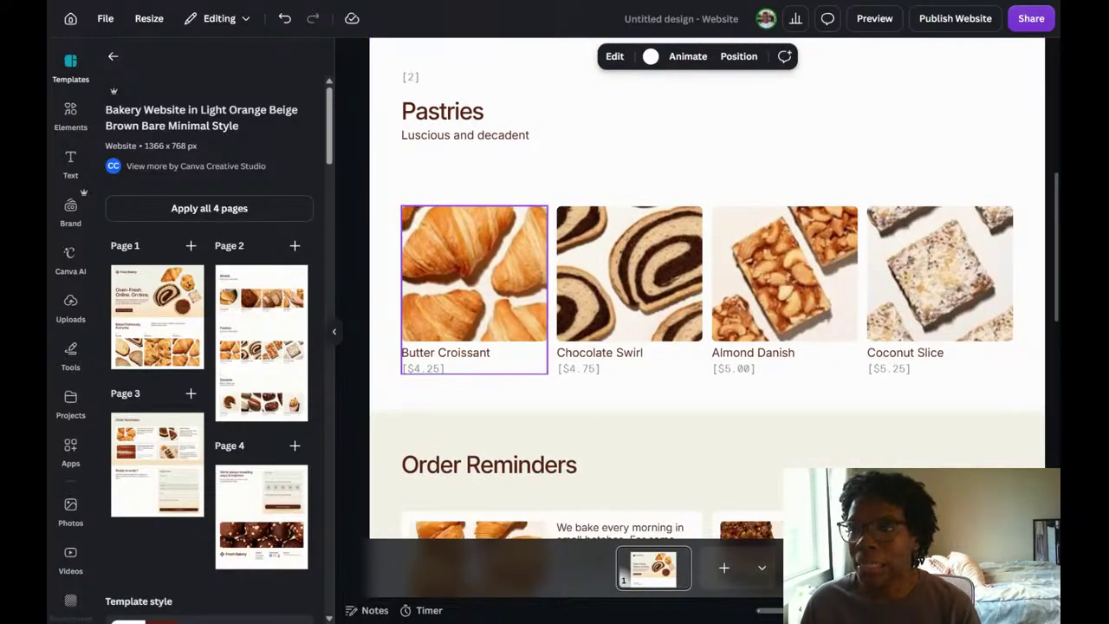
{"action": "left_click", "coordinate": [454, 299]}
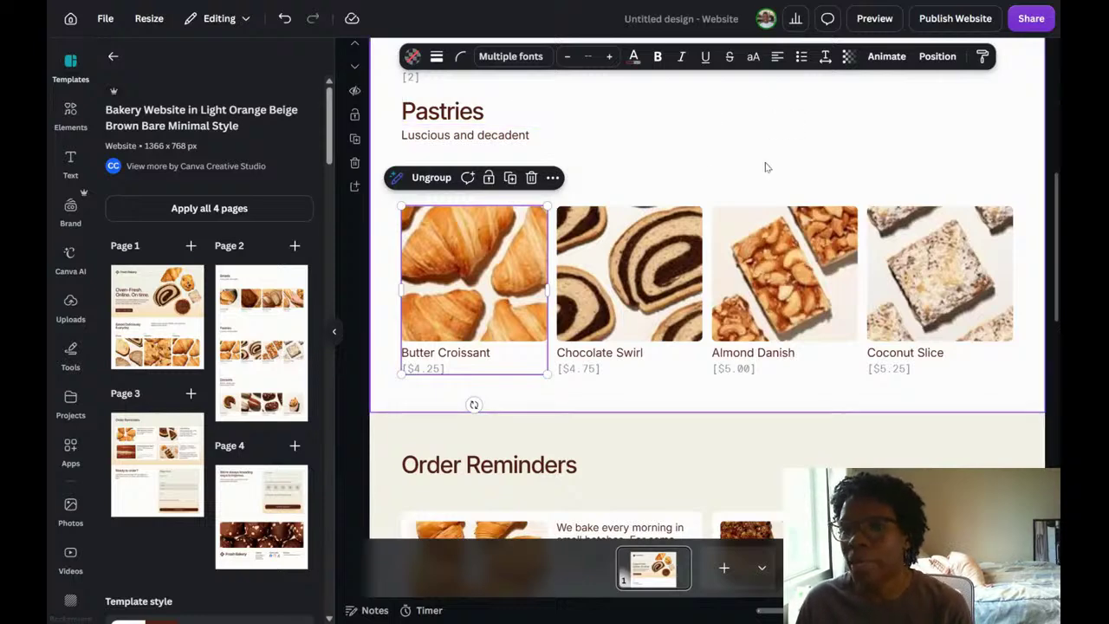
{"action": "left_click", "coordinate": [554, 177]}
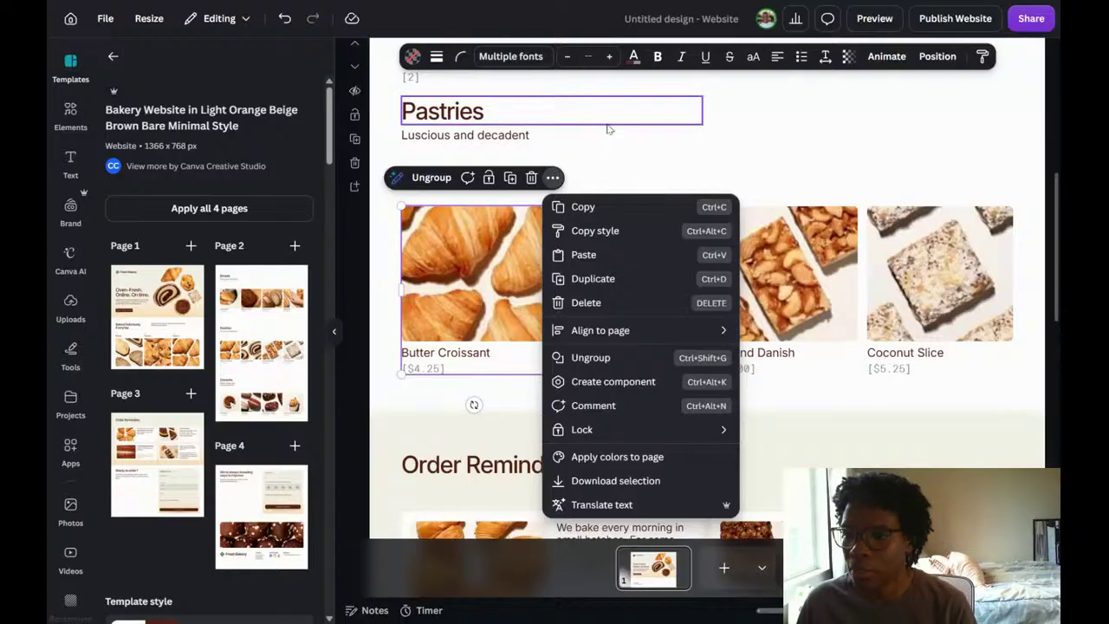
{"action": "left_click", "coordinate": [499, 275]}
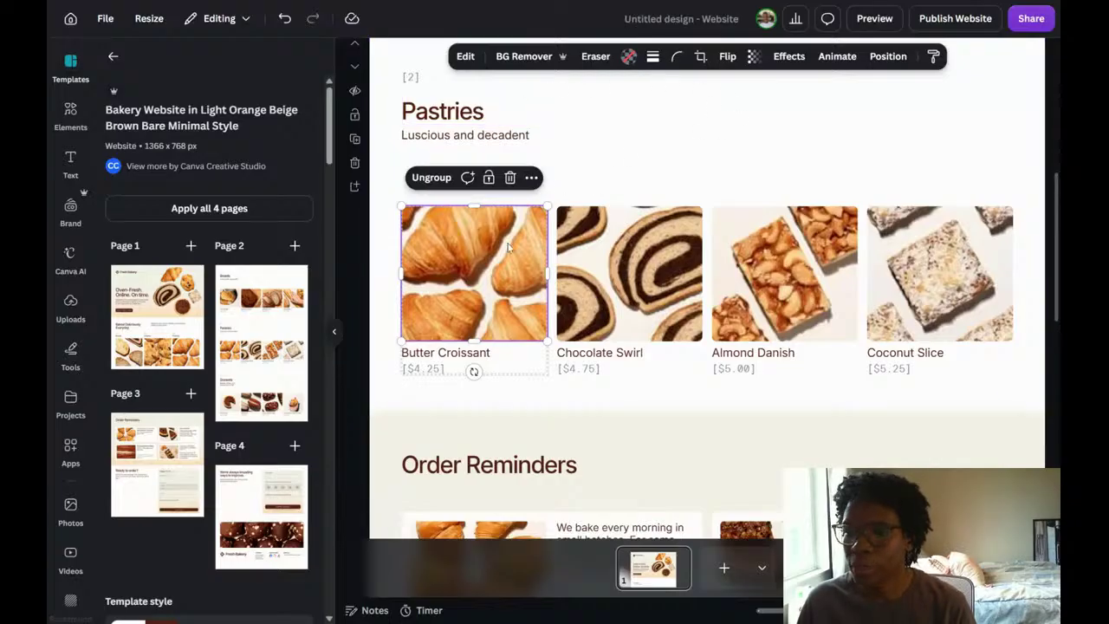
{"action": "left_click", "coordinate": [658, 155]}
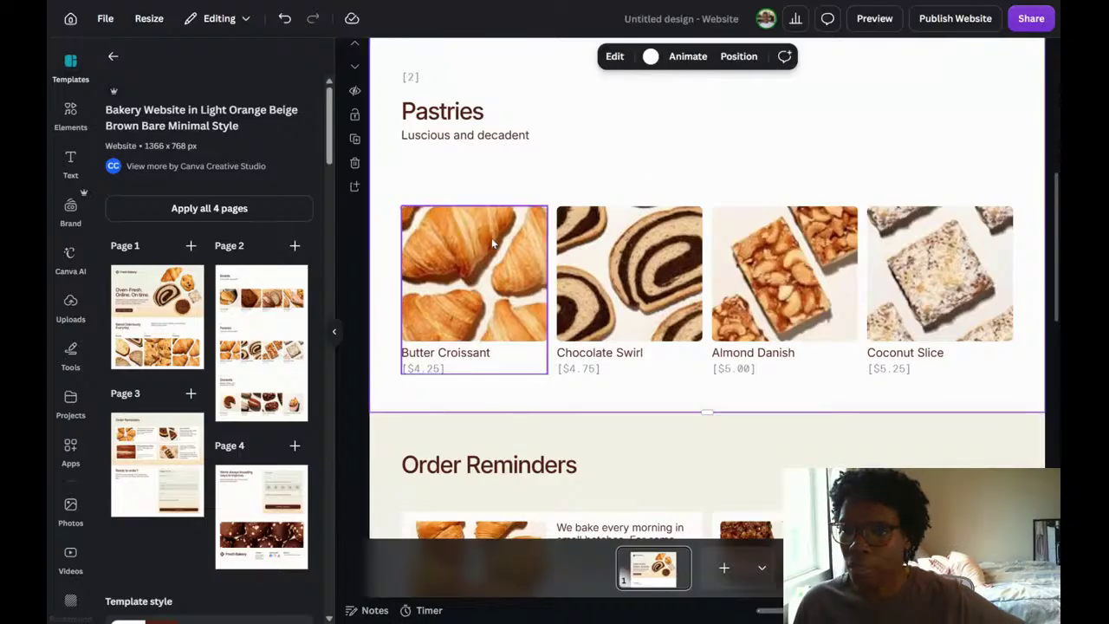
{"action": "left_click", "coordinate": [442, 254]}
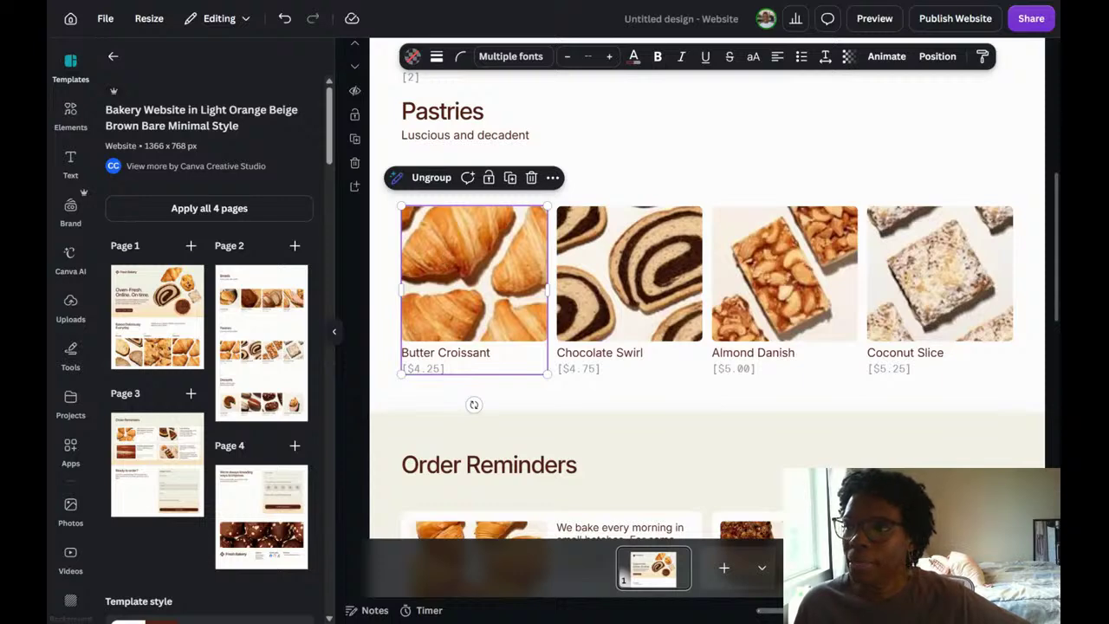
{"action": "right_click", "coordinate": [443, 254]}
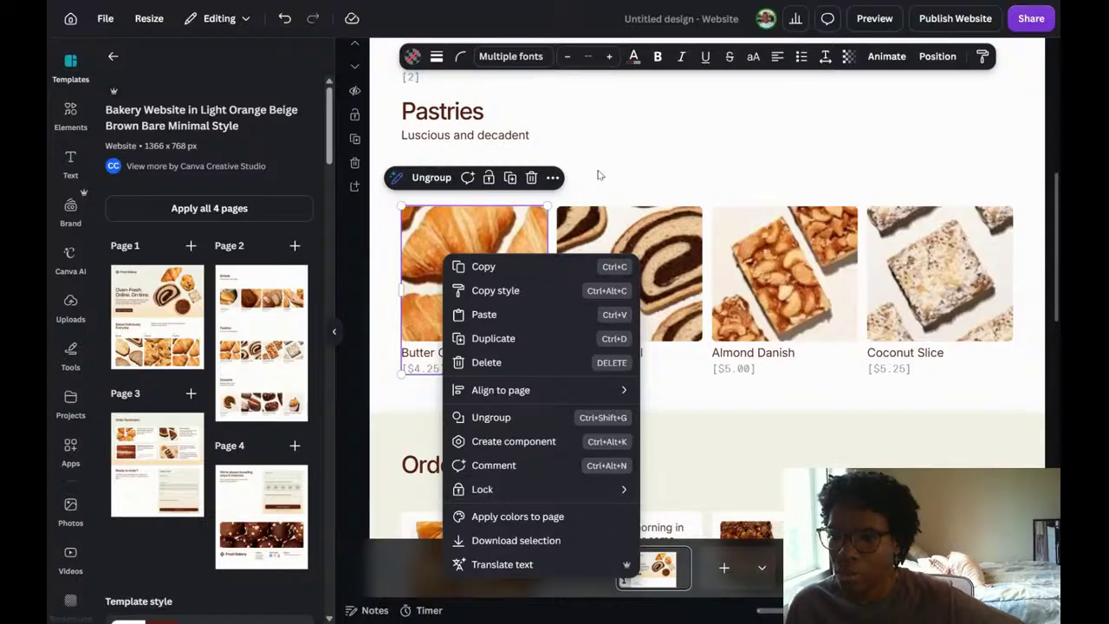
{"action": "key", "text": "Escape"}
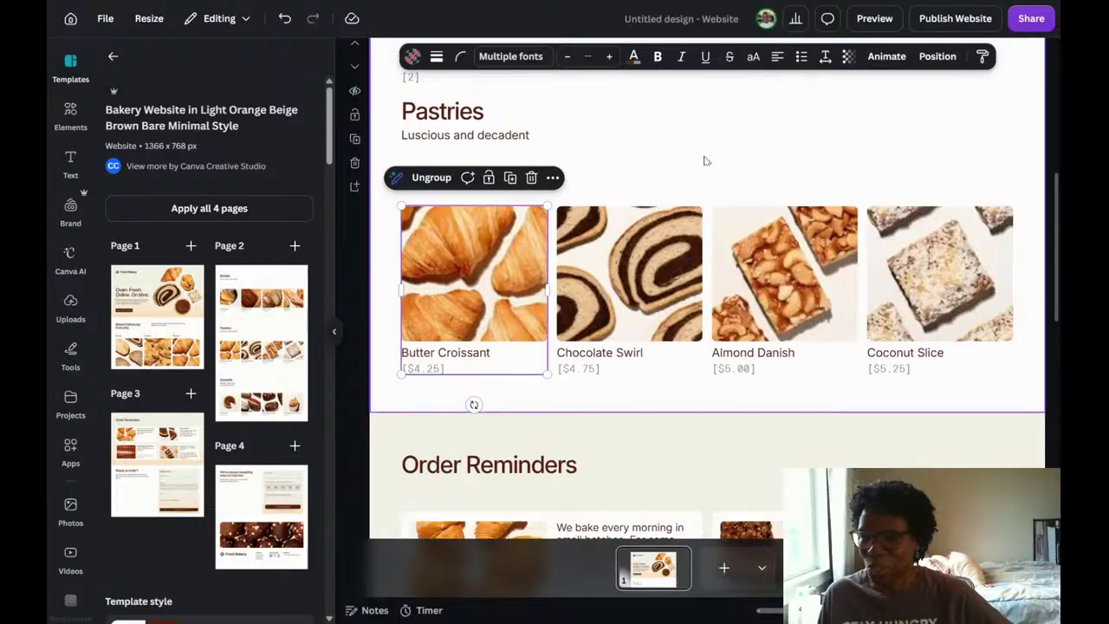
Look through the additional actions offered for the Butter Croissant image within its group.
{"action": "left_click", "coordinate": [460, 271]}
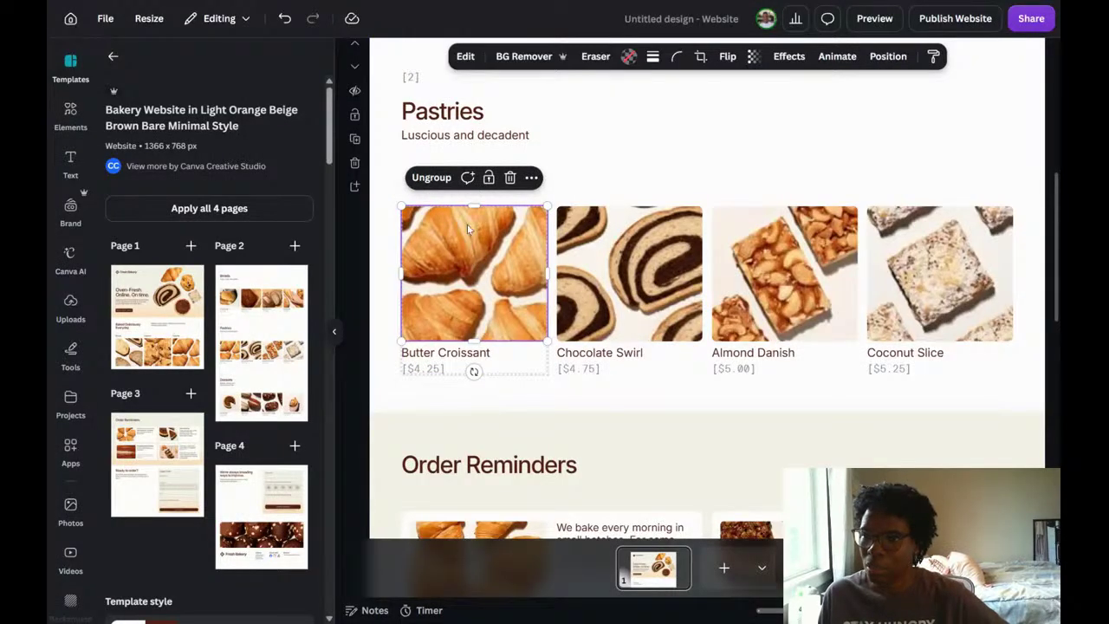
{"action": "left_click", "coordinate": [531, 178]}
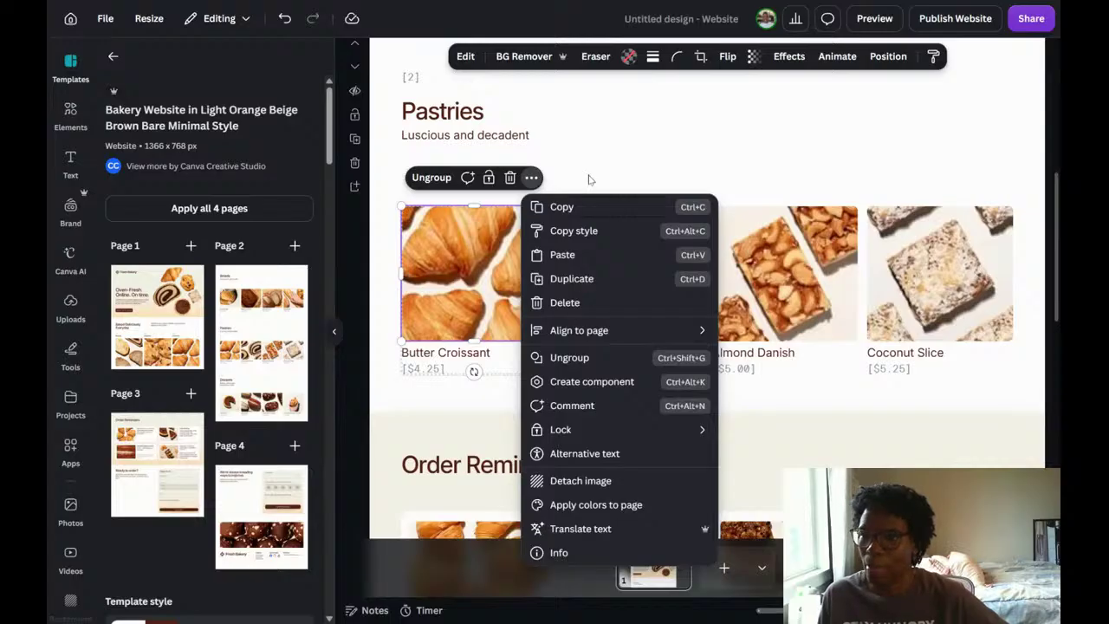
{"action": "left_click", "coordinate": [648, 128]}
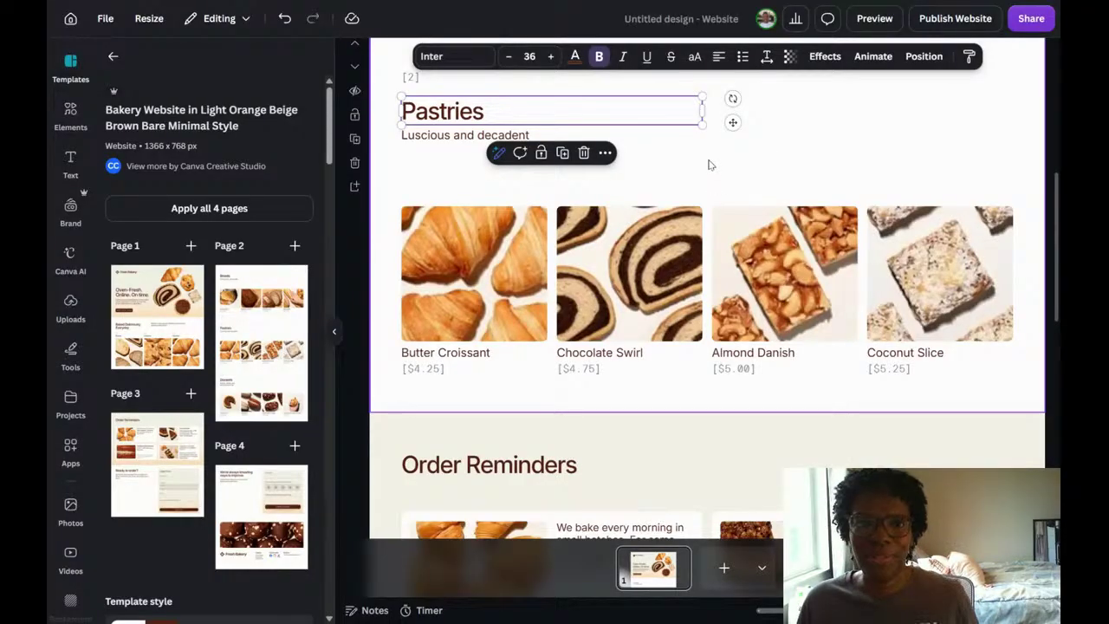
{"action": "left_click", "coordinate": [661, 158]}
Ungroup the Butter Croissant item in the Pastries section so its image, name and price are separate elements.
{"action": "left_click", "coordinate": [454, 240]}
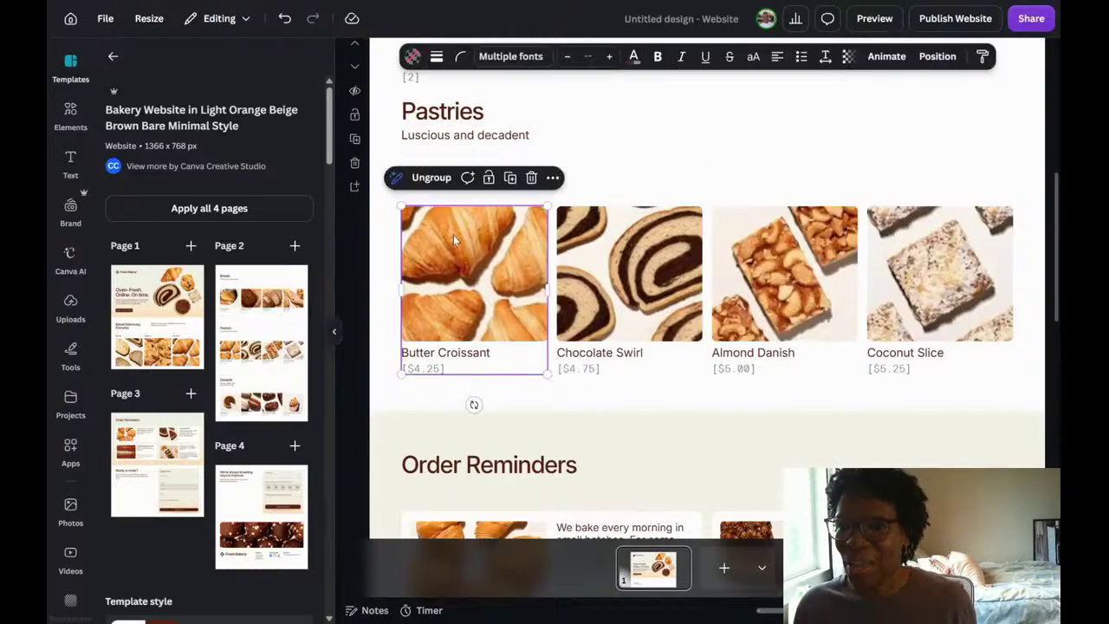
{"action": "left_click", "coordinate": [432, 178]}
{"action": "left_click", "coordinate": [689, 171]}
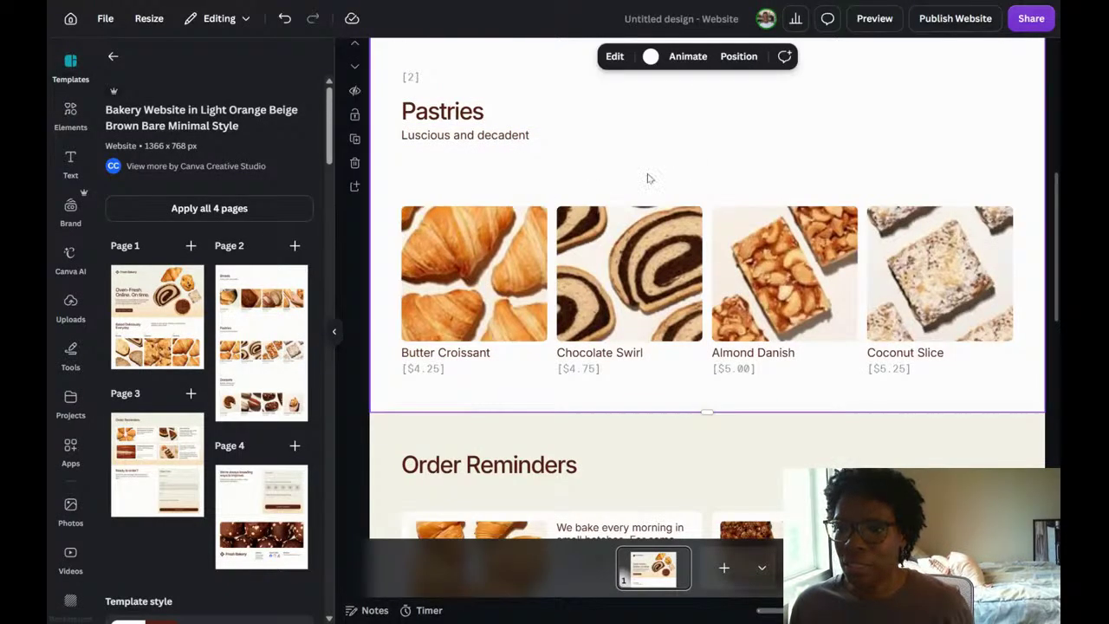
Link the Butter Croissant price text to the copied Stripe payment link URL.
{"action": "left_click", "coordinate": [417, 372]}
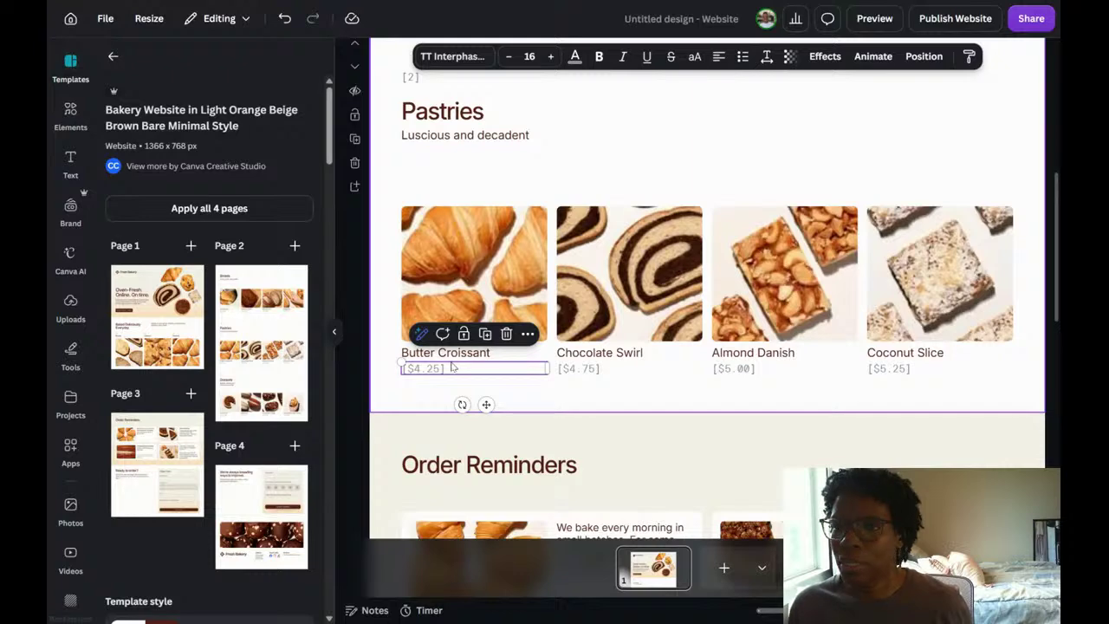
{"action": "right_click", "coordinate": [439, 372]}
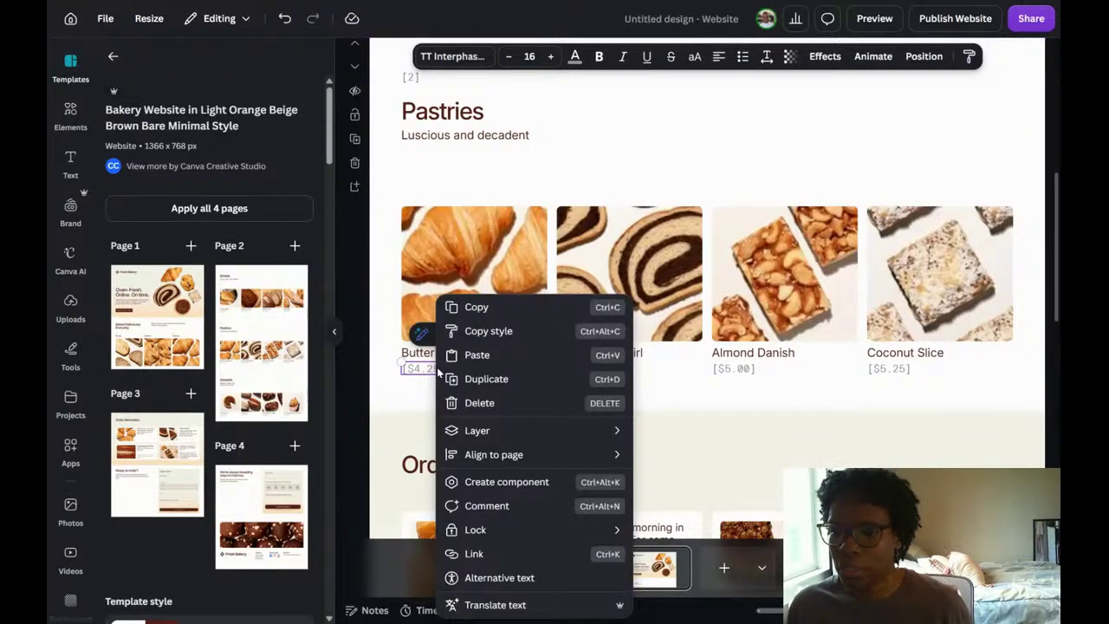
{"action": "left_click", "coordinate": [475, 553]}
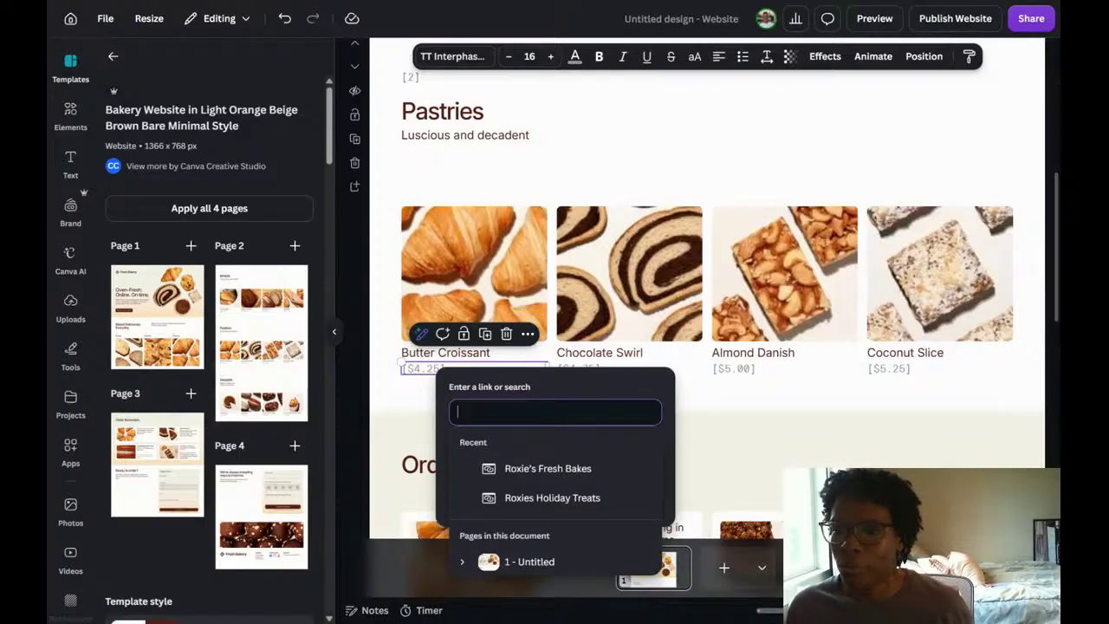
{"action": "type", "text": "https://buy.stripe.com/6oUfZ9blW6Po7d1f1K2Nq0T"}
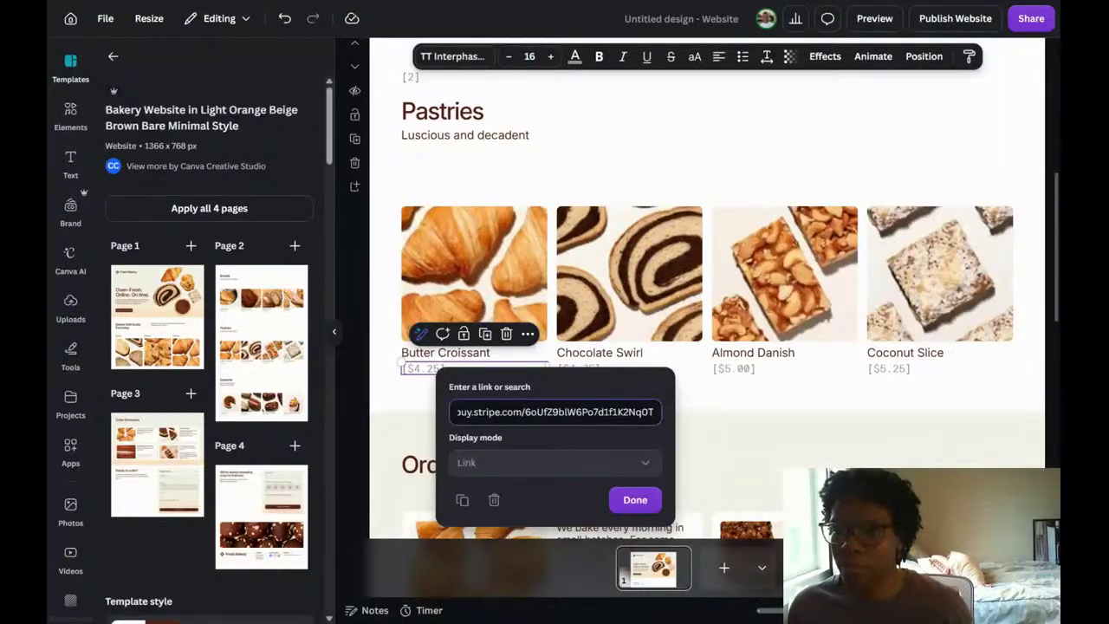
{"action": "left_click", "coordinate": [630, 503]}
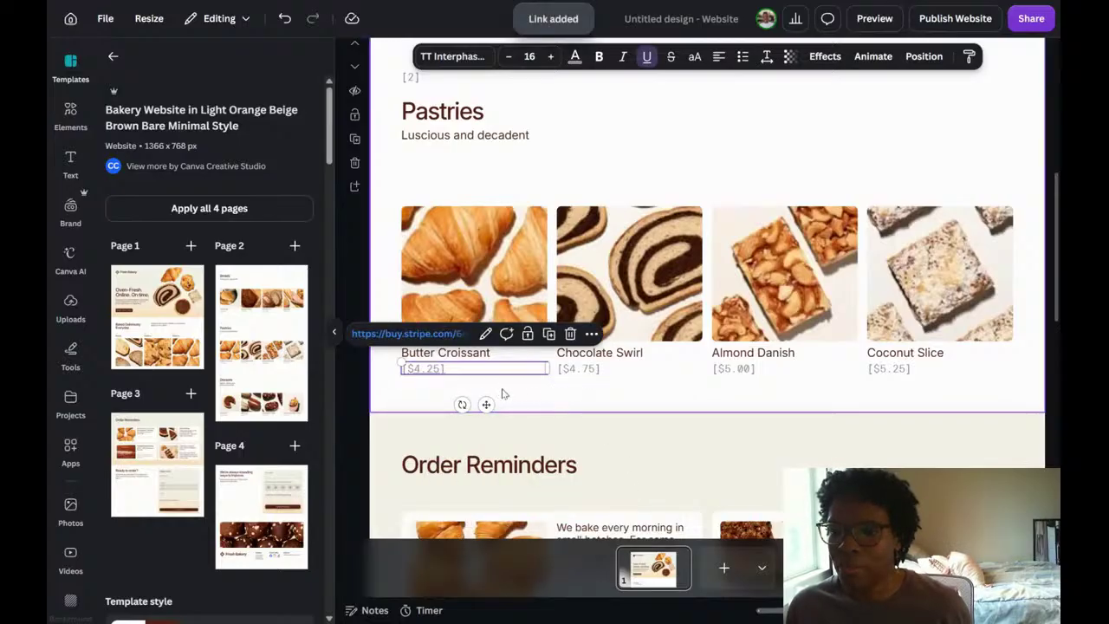
{"action": "left_click", "coordinate": [534, 397]}
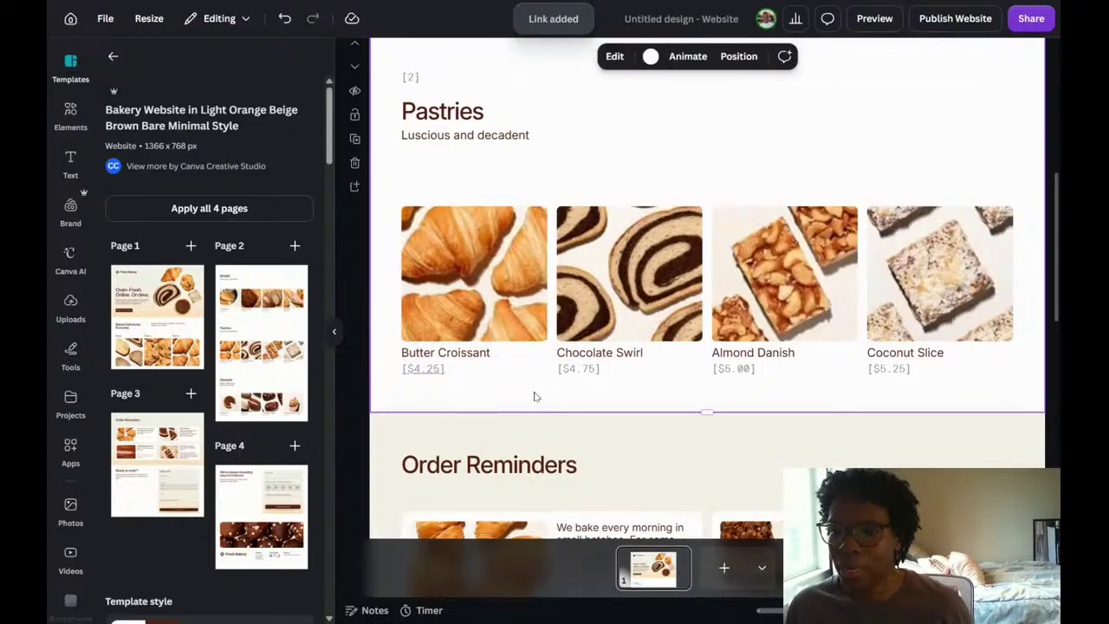
Remove the underline from the linked Butter Croissant price.
{"action": "left_click", "coordinate": [432, 370]}
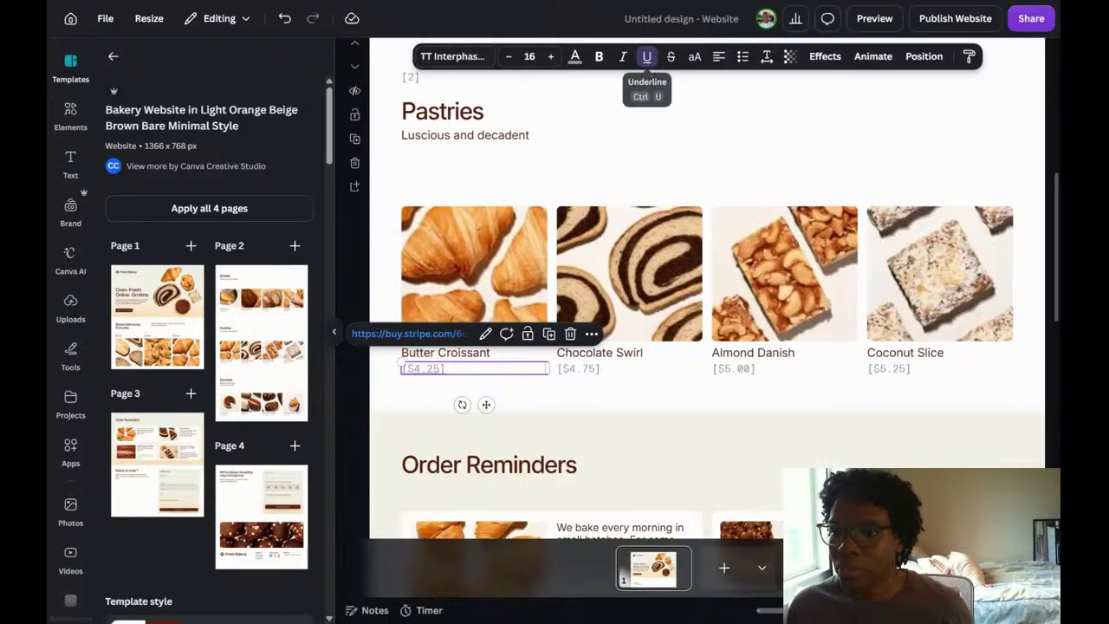
{"action": "left_click", "coordinate": [647, 61]}
{"action": "left_click", "coordinate": [629, 411]}
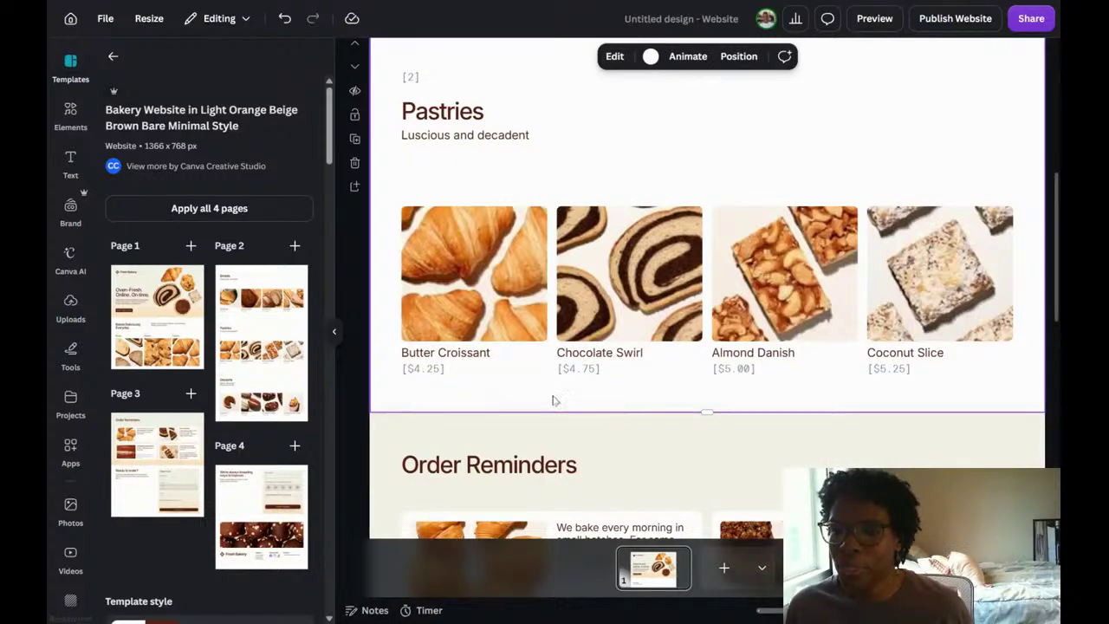
Colour the Butter Croissant price text orange using the default solid colors and make it bold.
{"action": "double_click", "coordinate": [419, 371]}
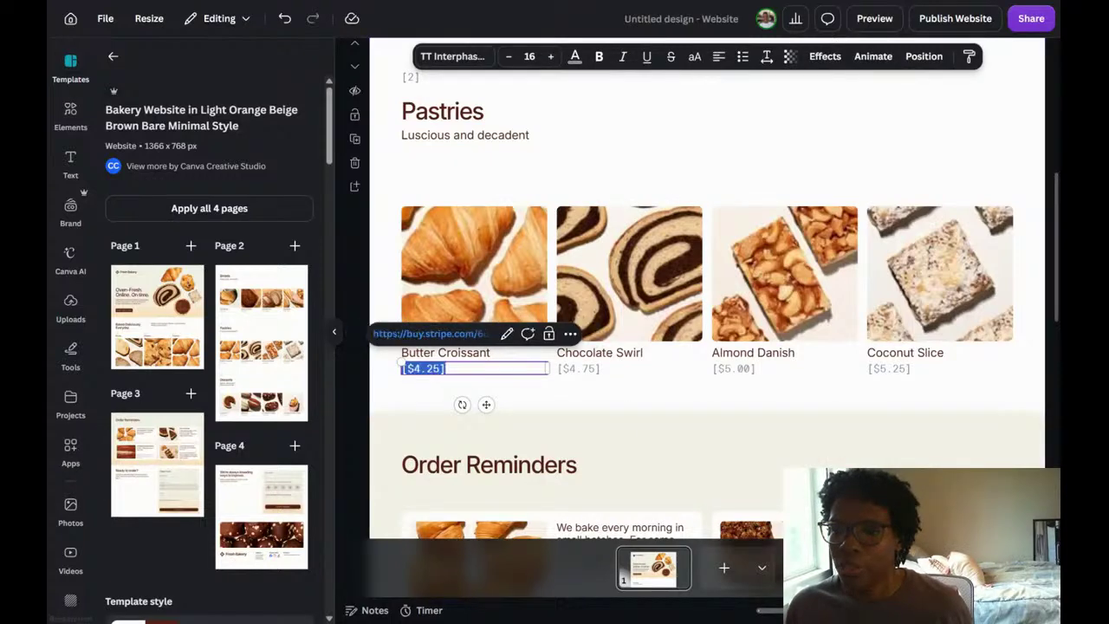
{"action": "left_click", "coordinate": [575, 58]}
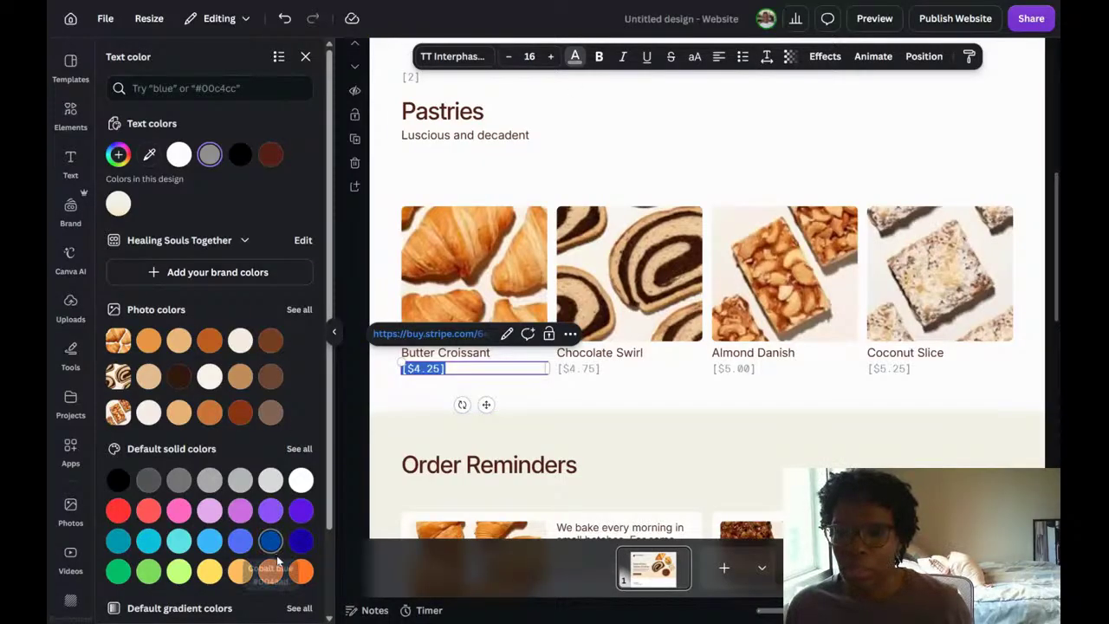
{"action": "left_click", "coordinate": [301, 571]}
{"action": "left_click", "coordinate": [613, 401]}
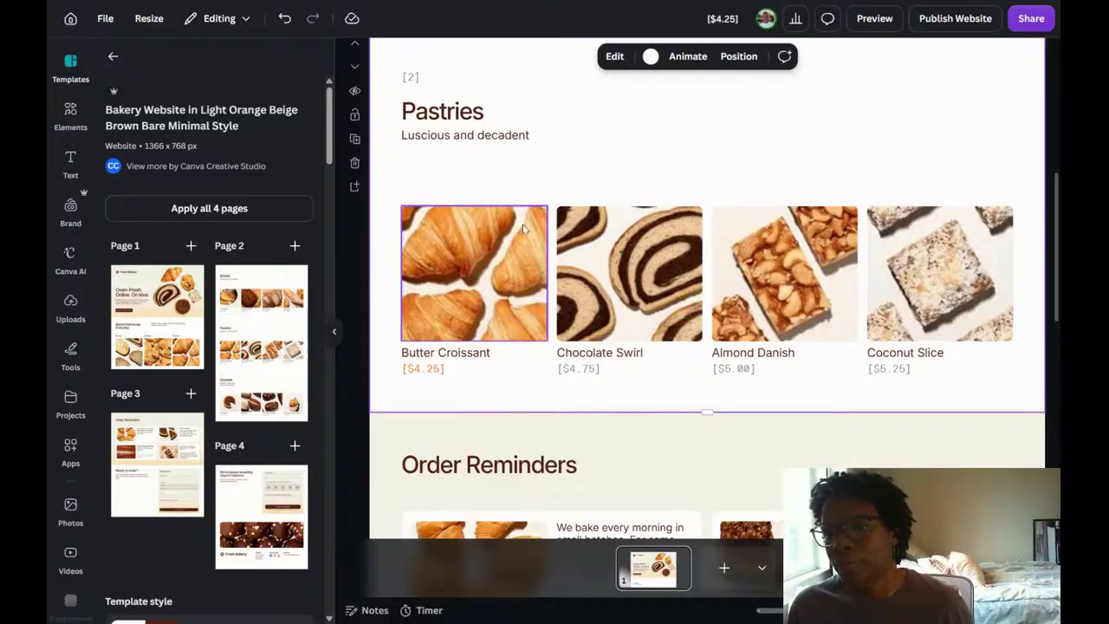
{"action": "left_click", "coordinate": [422, 371]}
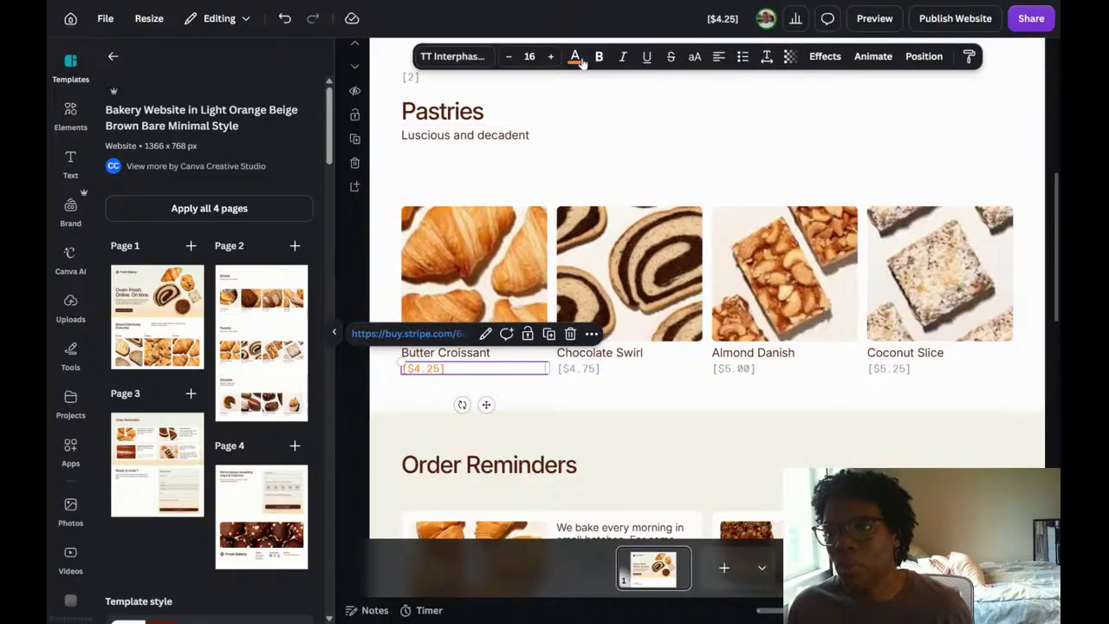
{"action": "left_click", "coordinate": [640, 156]}
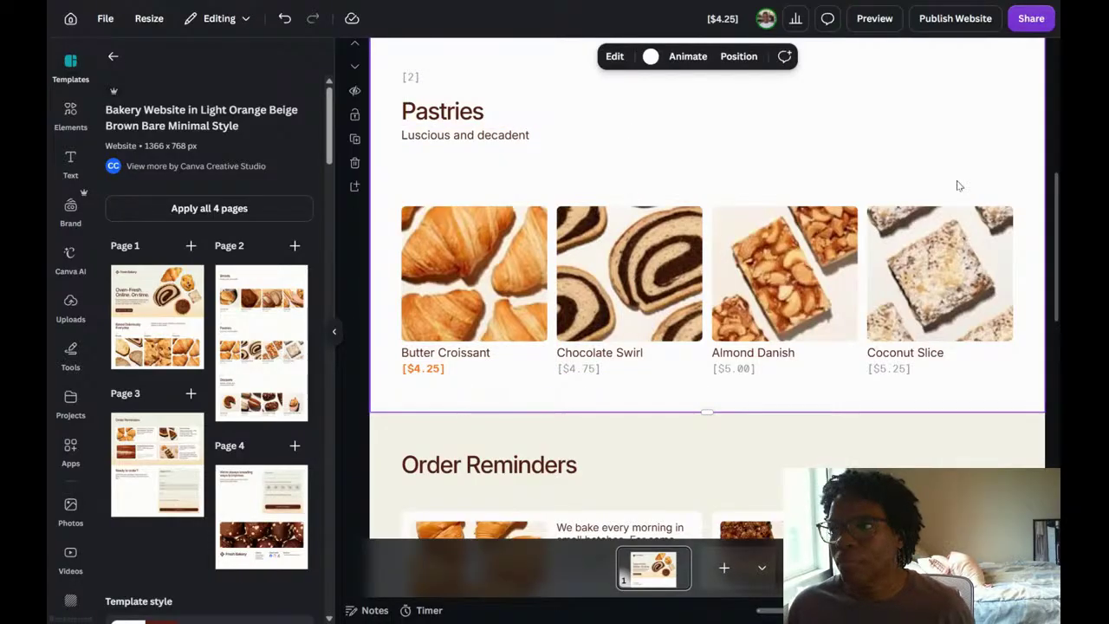
Preview the website in desktop view and examine the linked price, the Order Reminders and the feedback section, then return to the editor.
{"action": "left_click", "coordinate": [874, 19]}
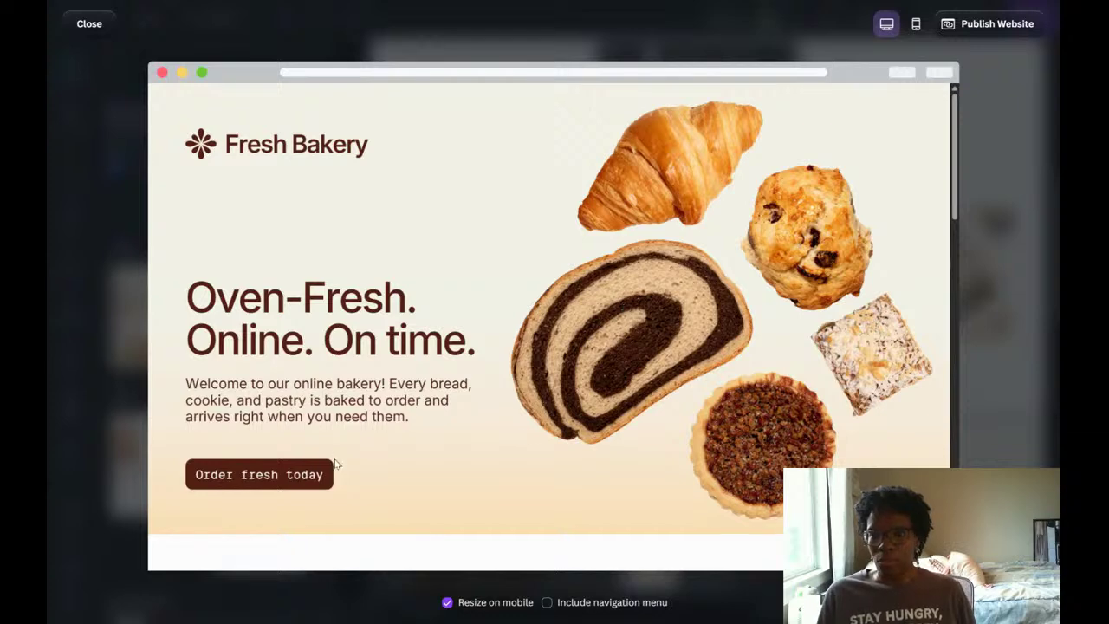
{"action": "scroll", "coordinate": [522, 435], "scroll_direction": "down", "scroll_amount": 3}
{"action": "scroll", "coordinate": [522, 435], "scroll_direction": "down", "scroll_amount": 8}
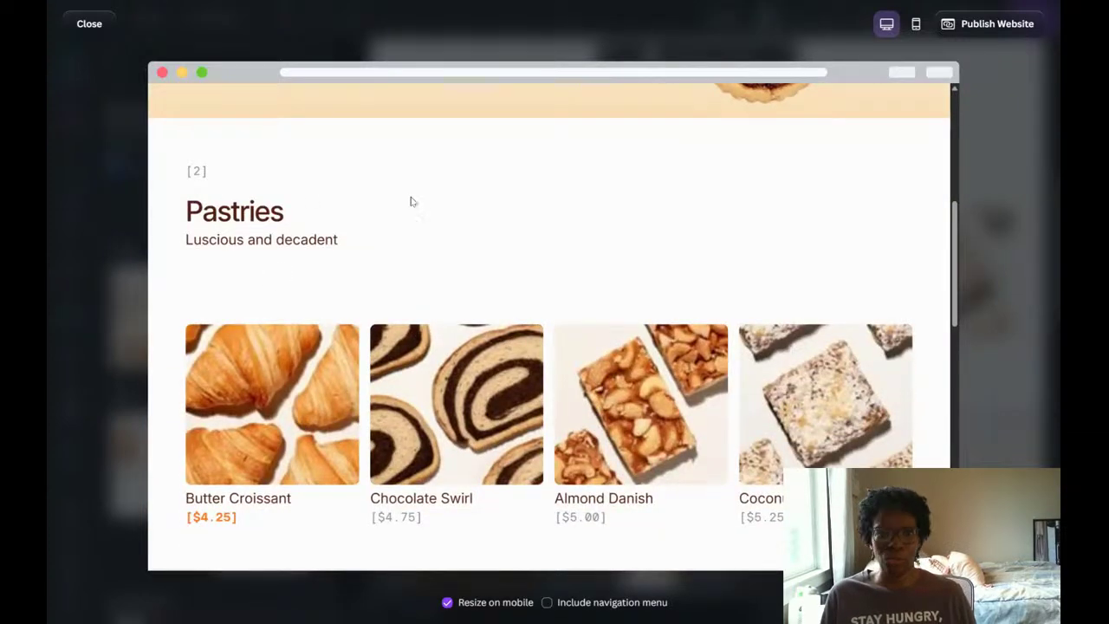
{"action": "scroll", "coordinate": [738, 238], "scroll_direction": "down", "scroll_amount": 2}
{"action": "scroll", "coordinate": [741, 238], "scroll_direction": "down", "scroll_amount": 2}
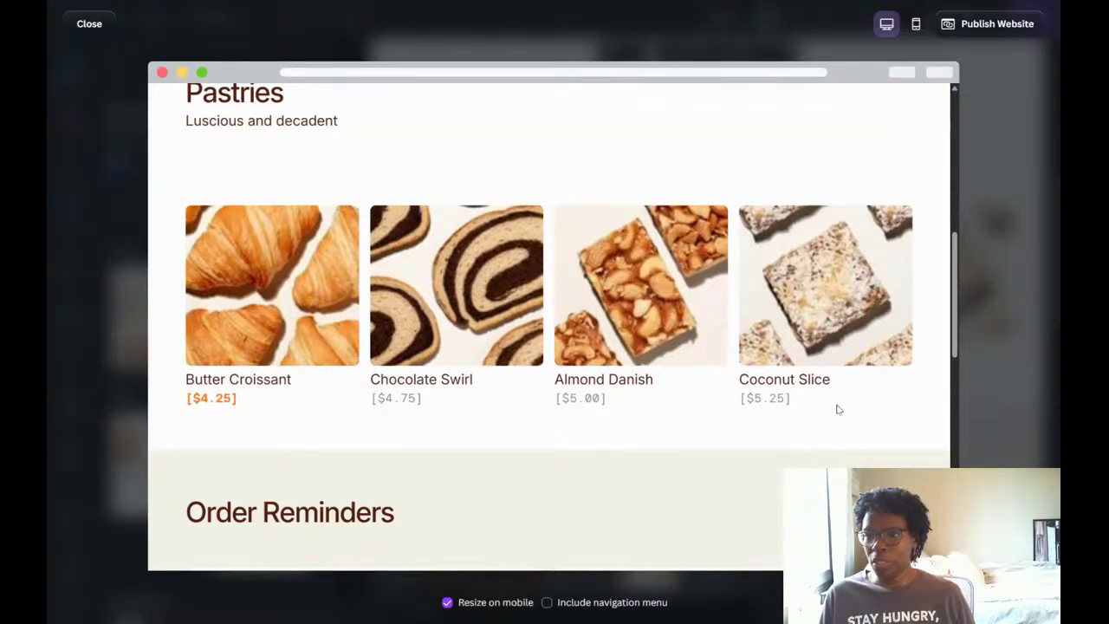
{"action": "scroll", "coordinate": [837, 405], "scroll_direction": "down", "scroll_amount": 4}
{"action": "scroll", "coordinate": [833, 403], "scroll_direction": "down", "scroll_amount": 2}
{"action": "scroll", "coordinate": [833, 403], "scroll_direction": "down", "scroll_amount": 4}
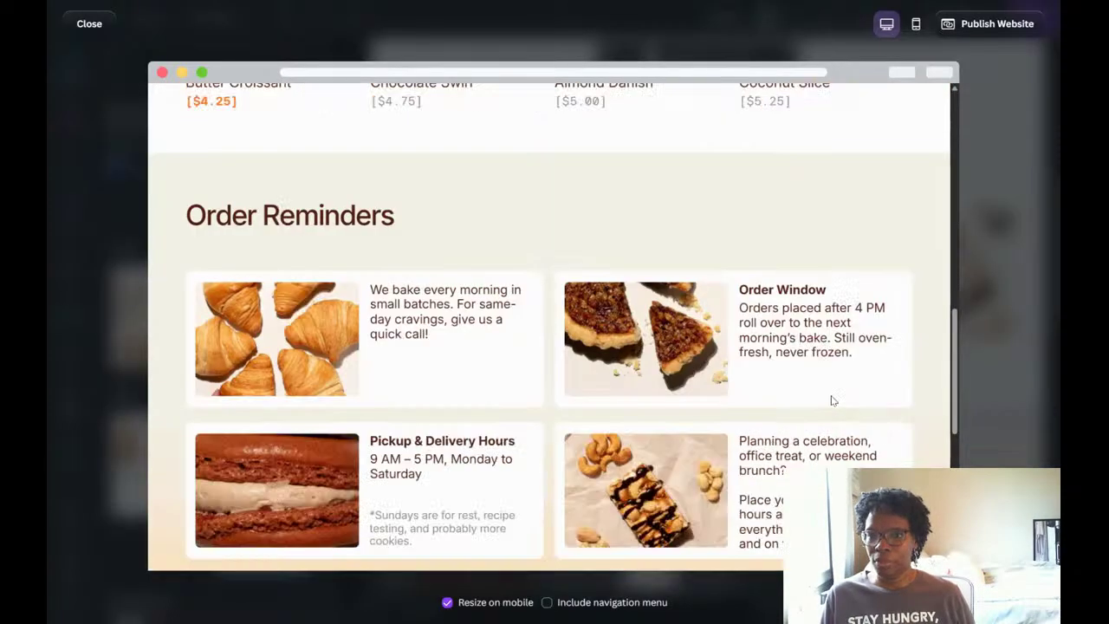
{"action": "scroll", "coordinate": [832, 398], "scroll_direction": "down", "scroll_amount": 2}
{"action": "scroll", "coordinate": [832, 398], "scroll_direction": "down", "scroll_amount": 4}
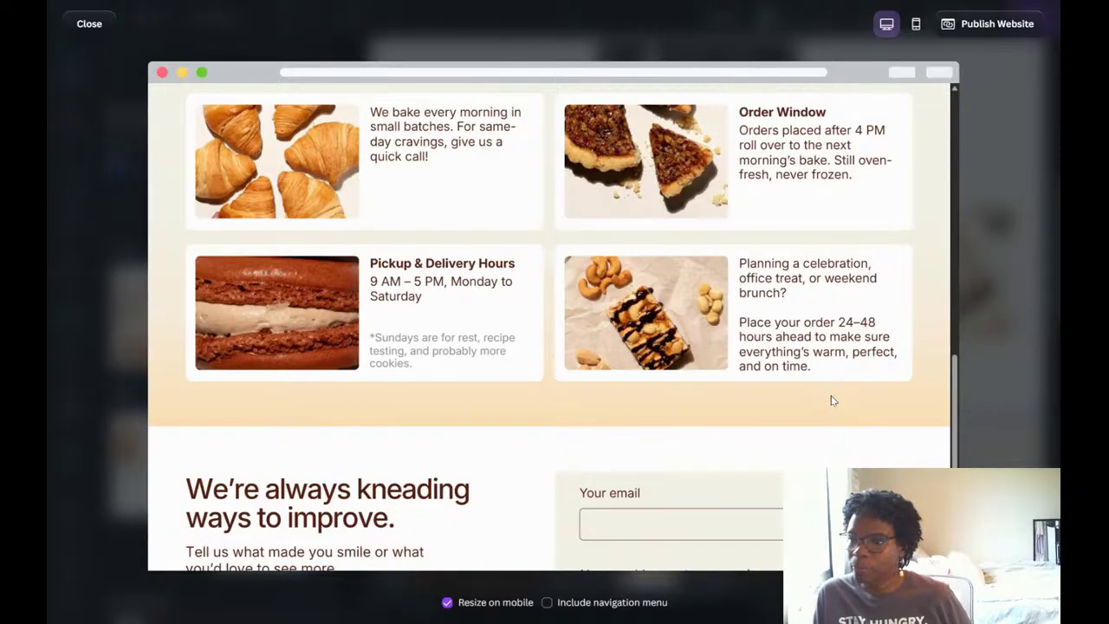
{"action": "scroll", "coordinate": [829, 396], "scroll_direction": "down", "scroll_amount": 2}
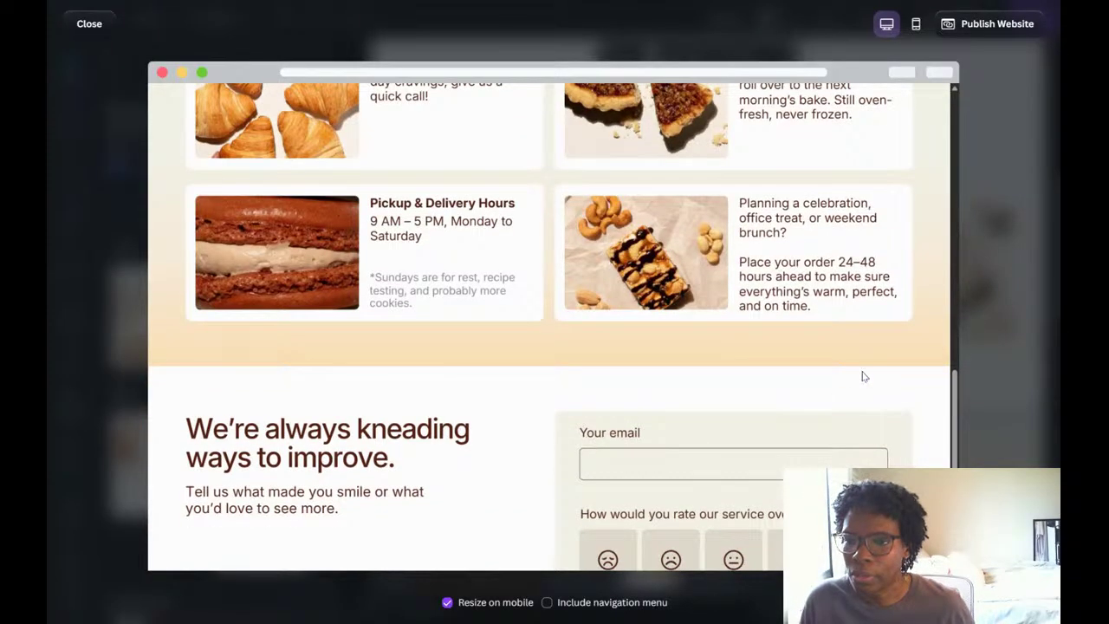
{"action": "scroll", "coordinate": [850, 357], "scroll_direction": "up", "scroll_amount": 4}
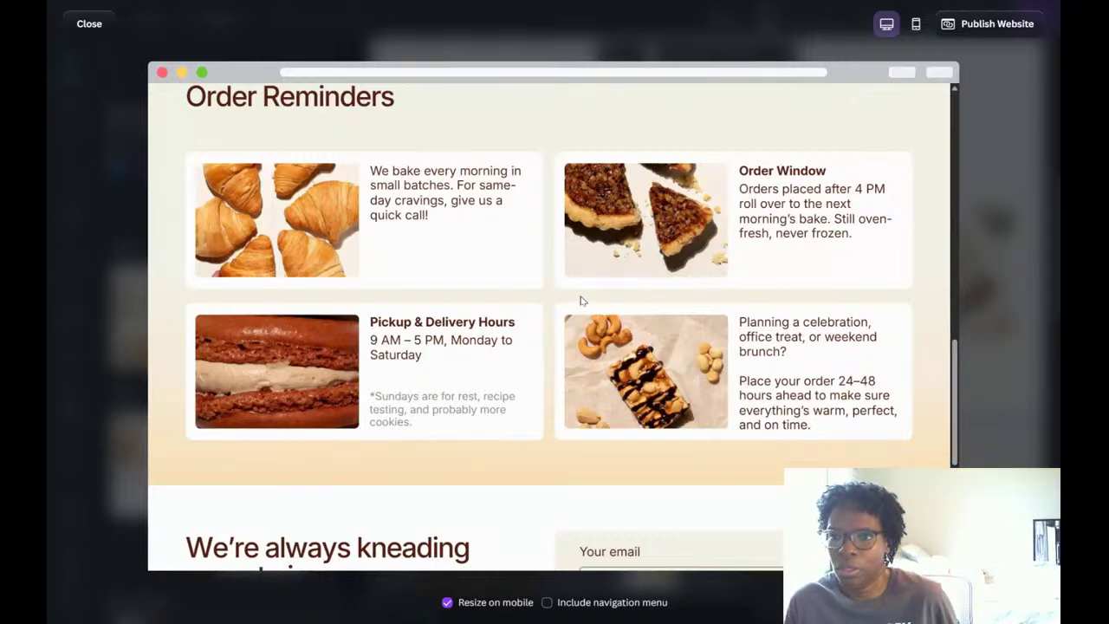
{"action": "scroll", "coordinate": [607, 289], "scroll_direction": "down", "scroll_amount": 5}
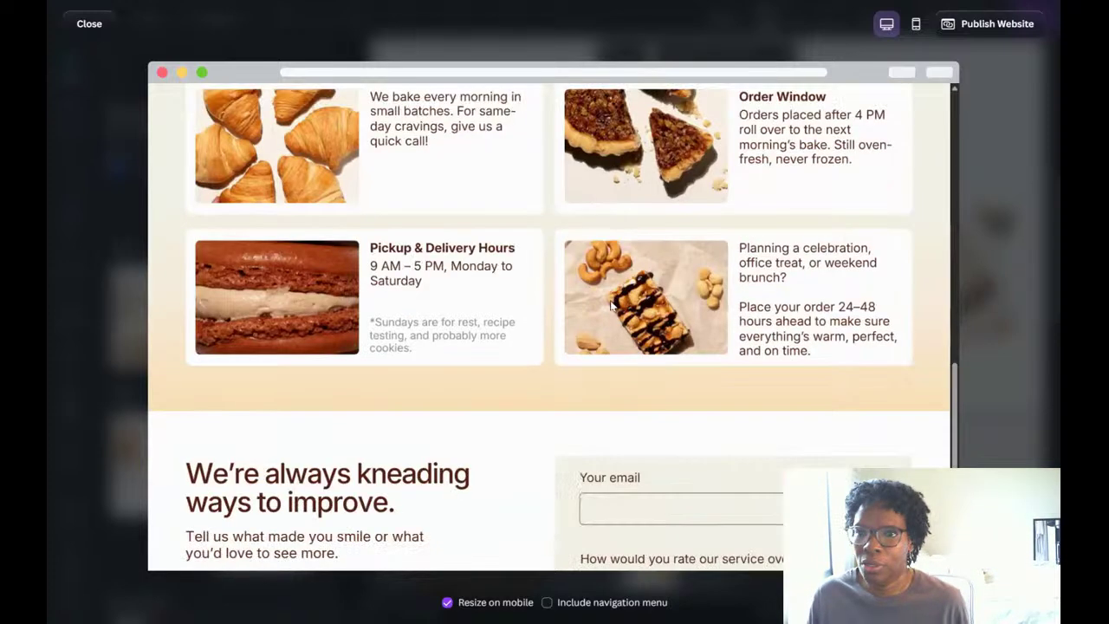
{"action": "scroll", "coordinate": [447, 279], "scroll_direction": "up", "scroll_amount": 8}
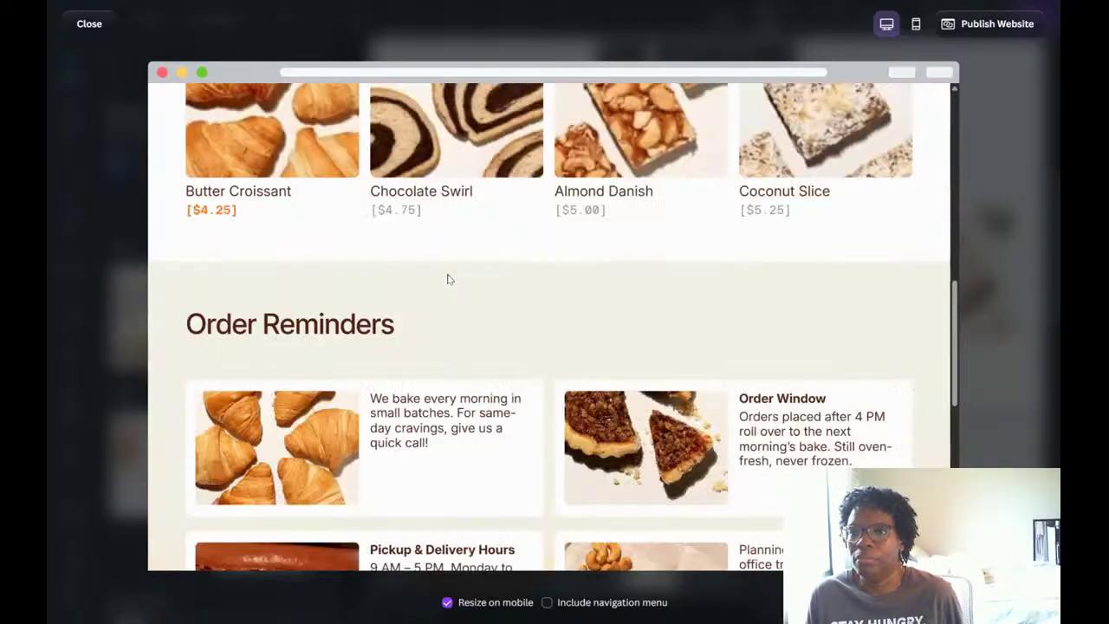
{"action": "scroll", "coordinate": [447, 279], "scroll_direction": "down", "scroll_amount": 3}
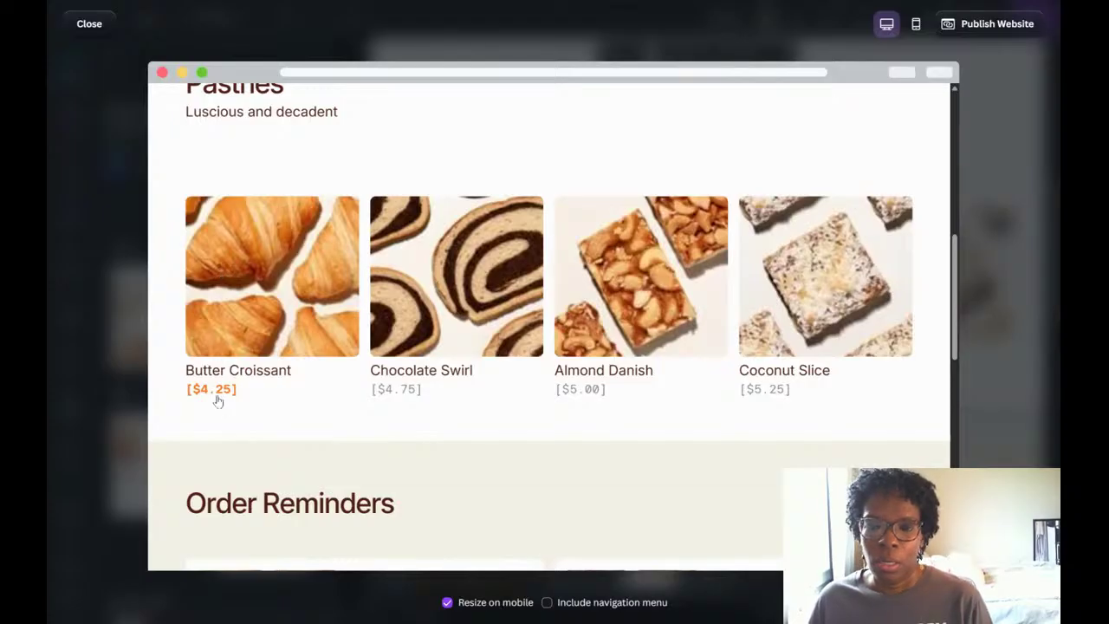
{"action": "left_click", "coordinate": [1002, 134]}
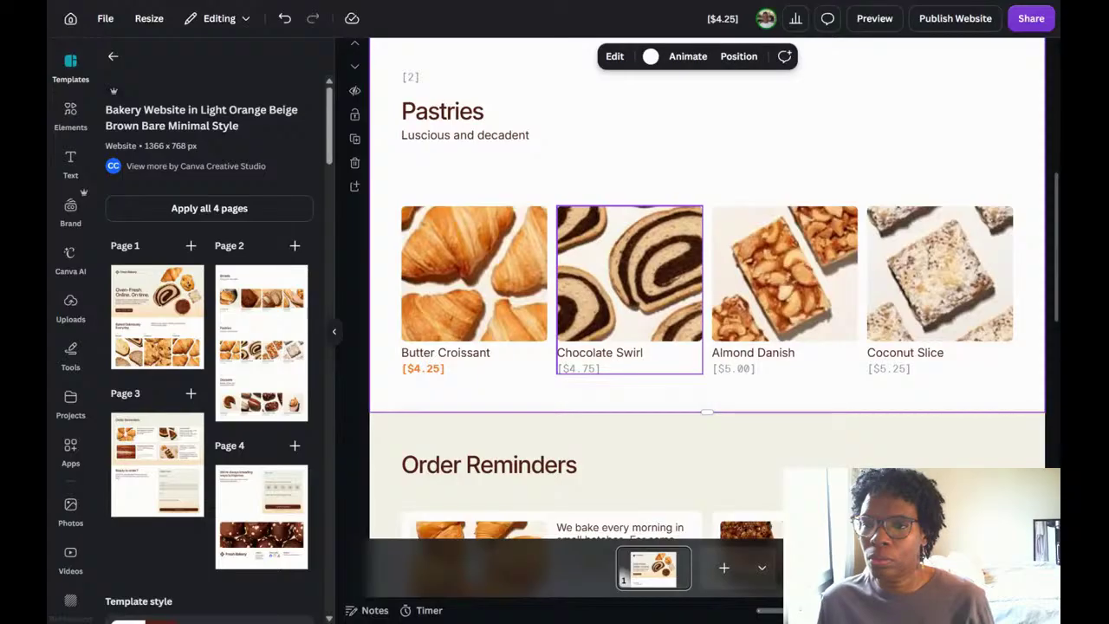
Add a body text box and place it directly beneath the Fresh Bakery name in the header.
{"action": "scroll", "coordinate": [637, 350], "scroll_direction": "up", "scroll_amount": 5}
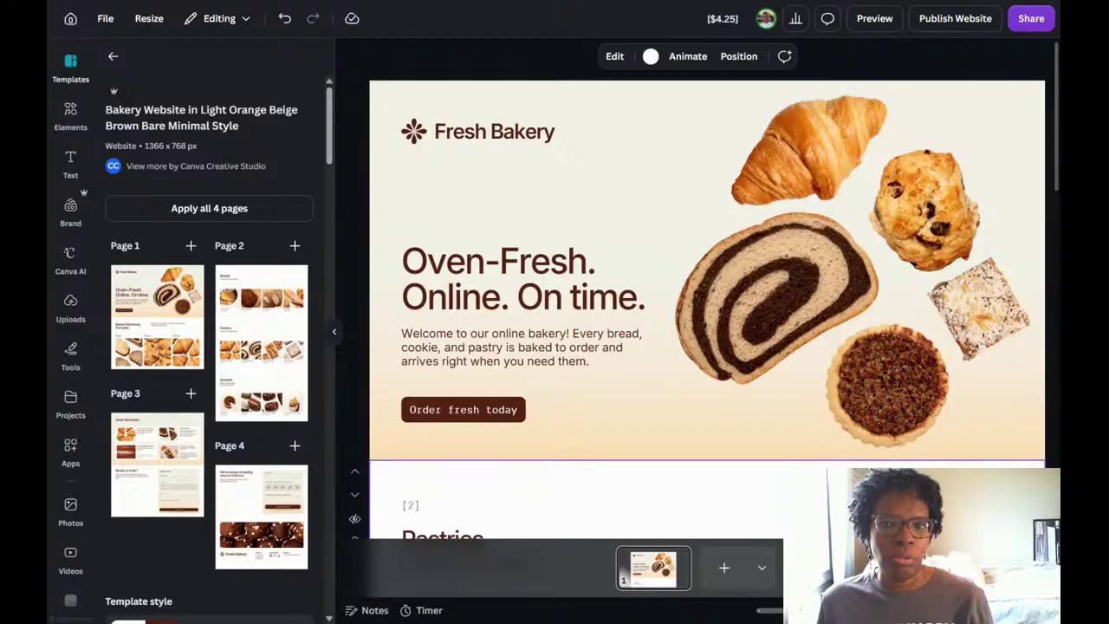
{"action": "left_click", "coordinate": [71, 161]}
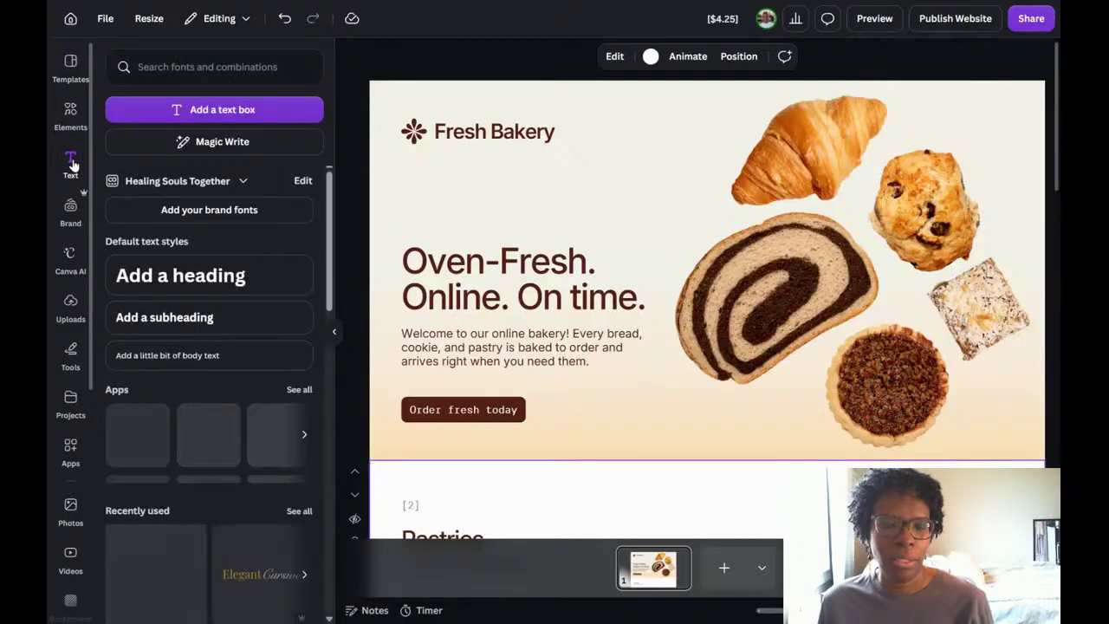
{"action": "left_click", "coordinate": [196, 354]}
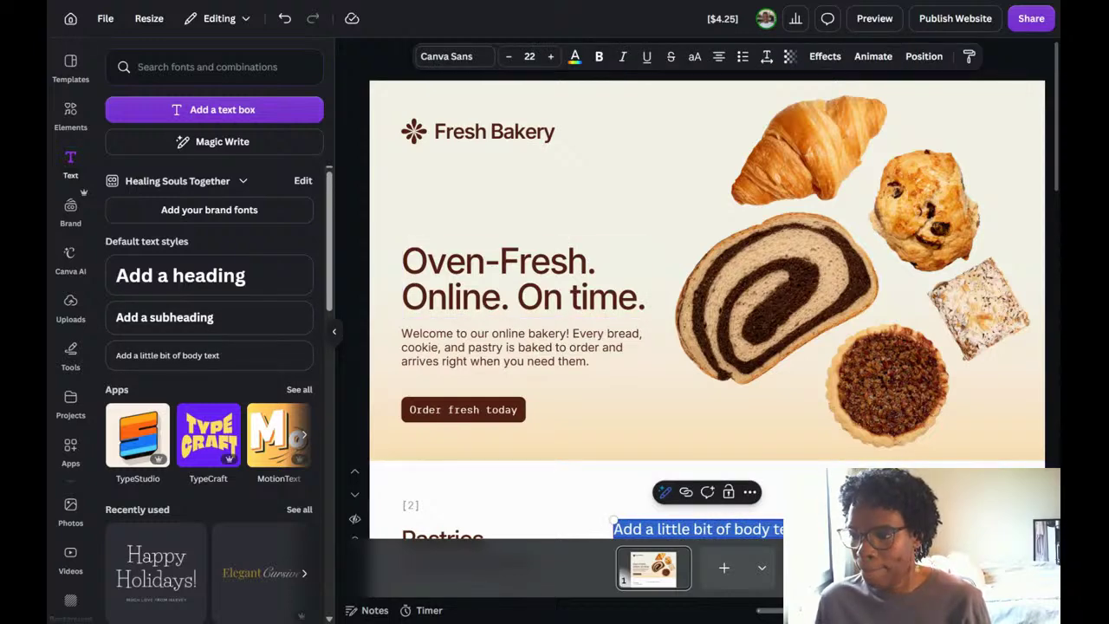
{"action": "left_click_drag", "start_coordinate": [832, 532], "coordinate": [653, 160]}
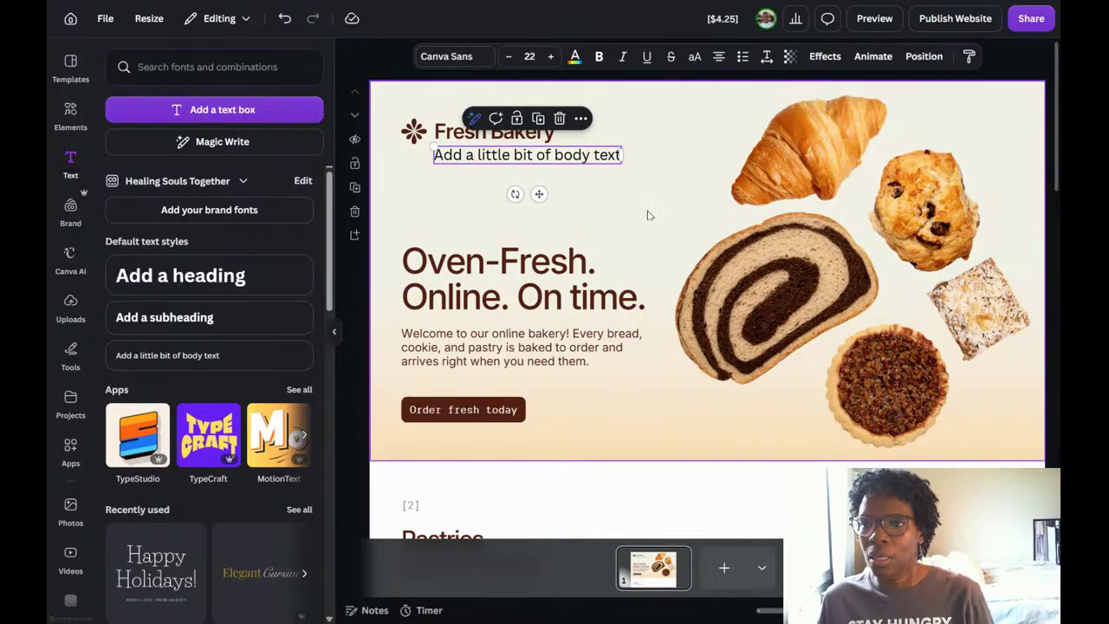
Replace the new text box's placeholder with "Baked locally in Minneapolis, MN".
{"action": "double_click", "coordinate": [599, 164]}
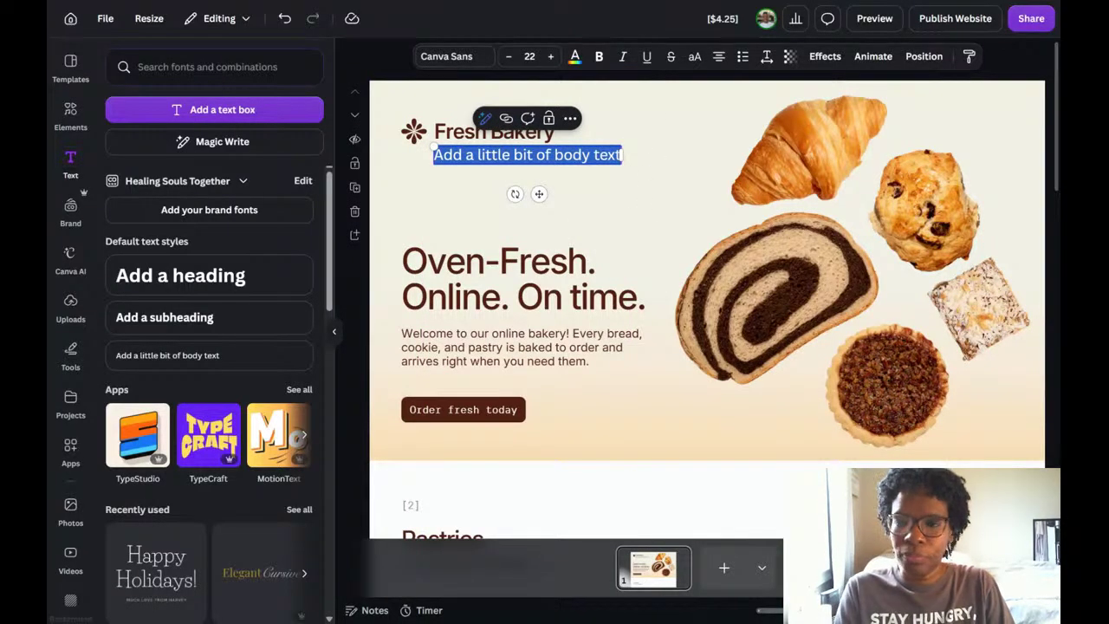
{"action": "type", "text": "Bak"}
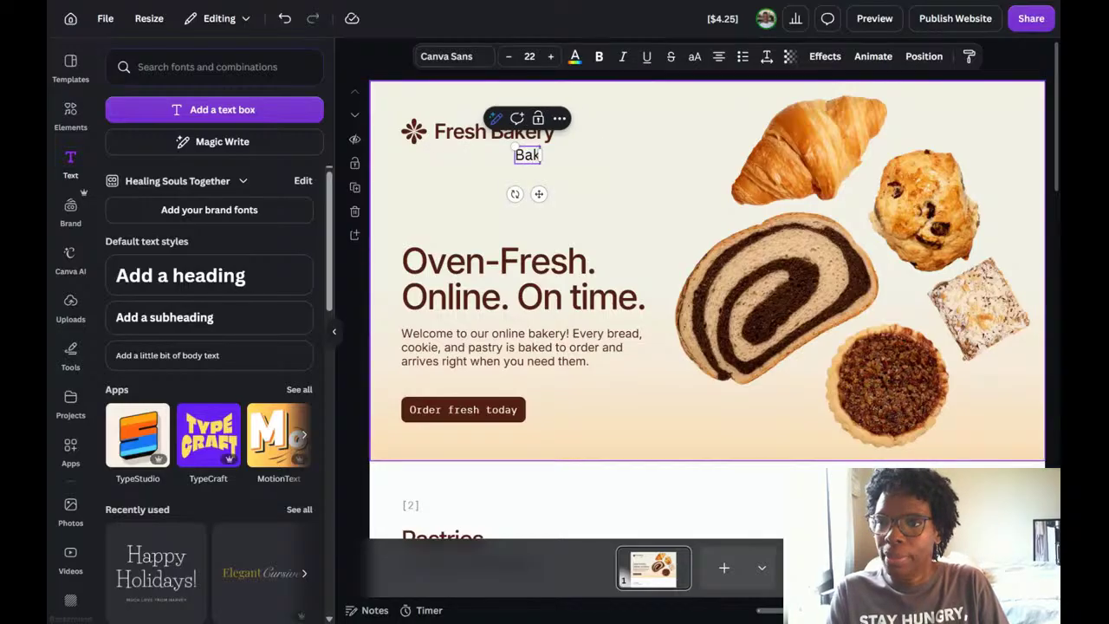
{"action": "type", "text": "ed loc"}
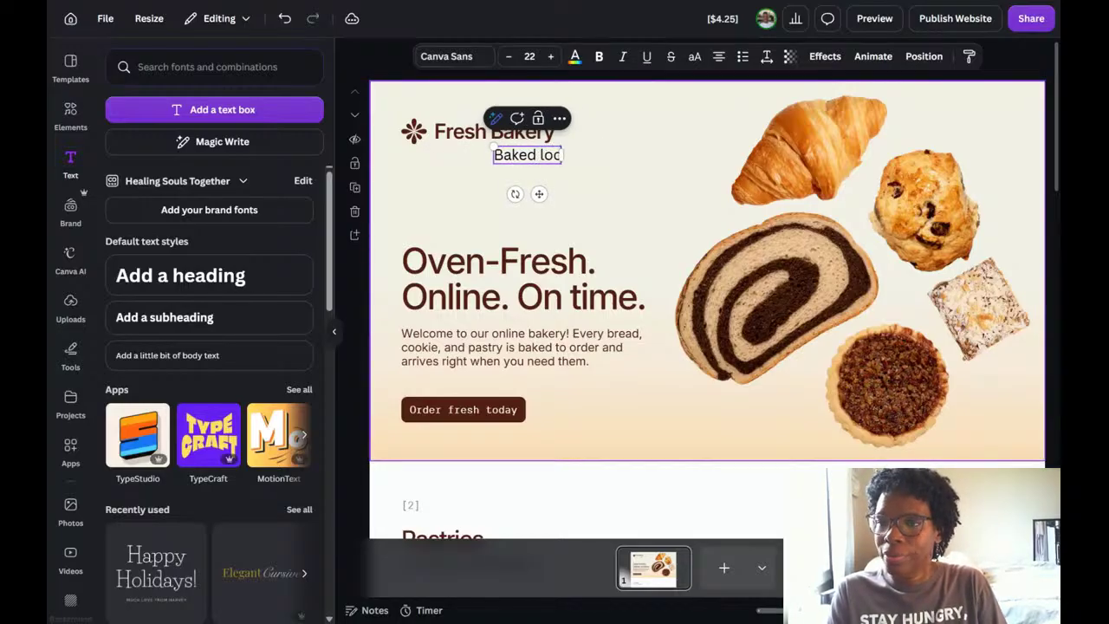
{"action": "type", "text": "ally in"}
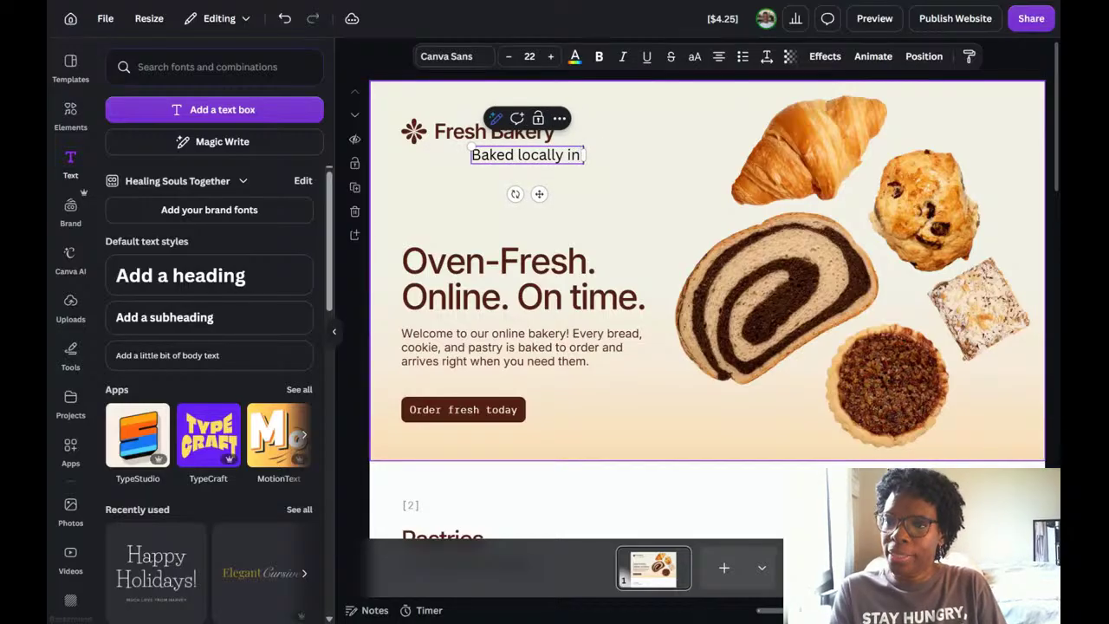
{"action": "type", "text": " Minneap"}
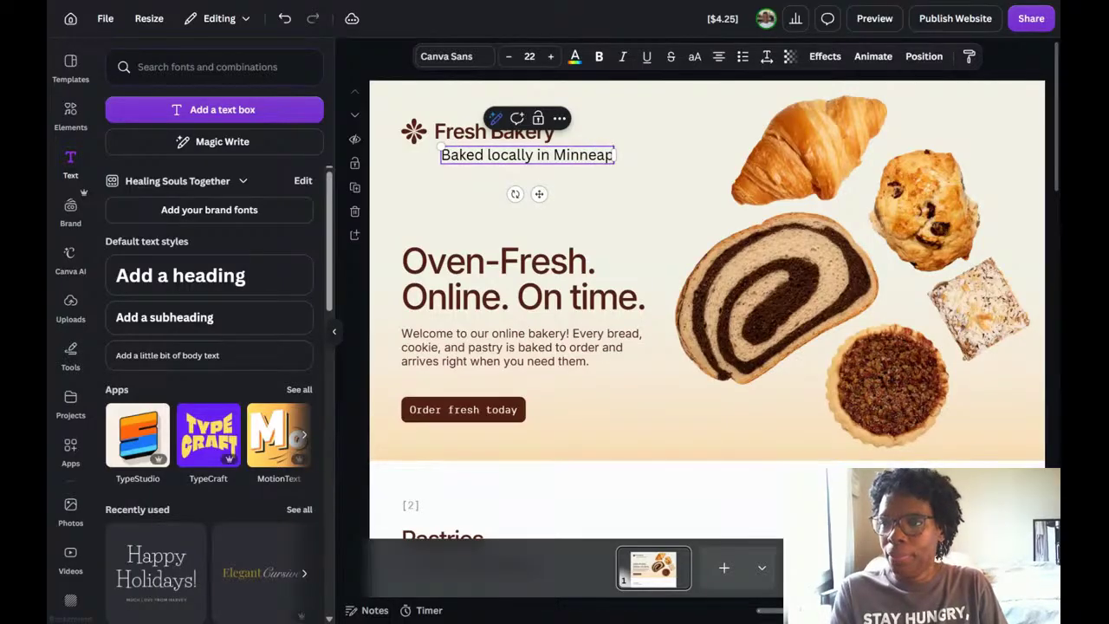
{"action": "type", "text": "olis, MN"}
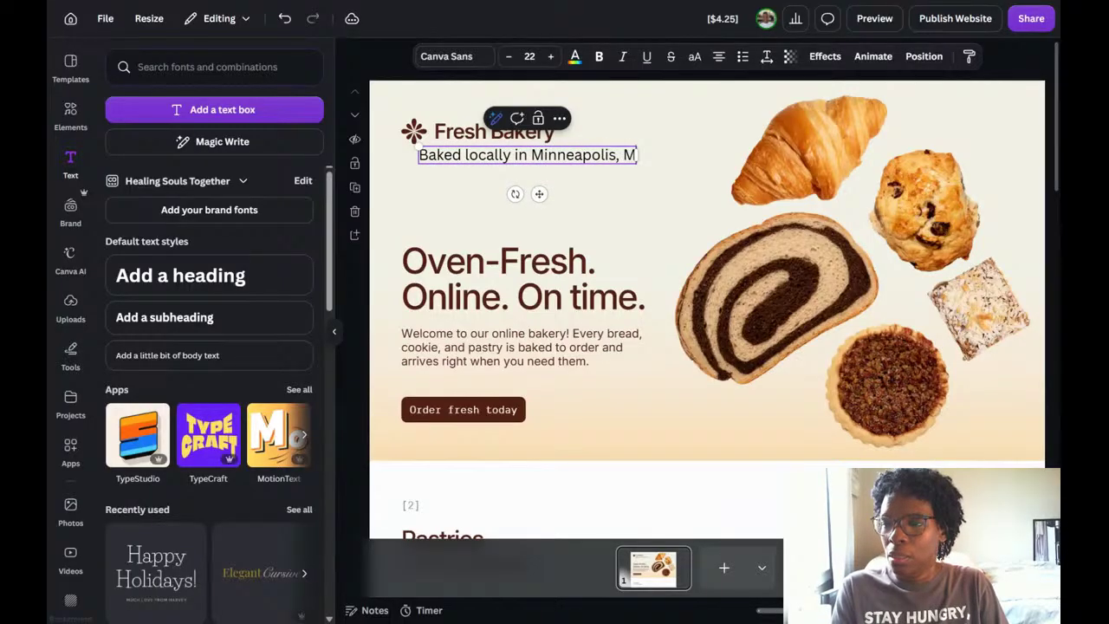
Set the tagline's font size to 19 and colour all of its text the design's dark brown.
{"action": "left_click", "coordinate": [509, 56]}
{"action": "left_click", "coordinate": [508, 57]}
{"action": "left_click", "coordinate": [509, 56]}
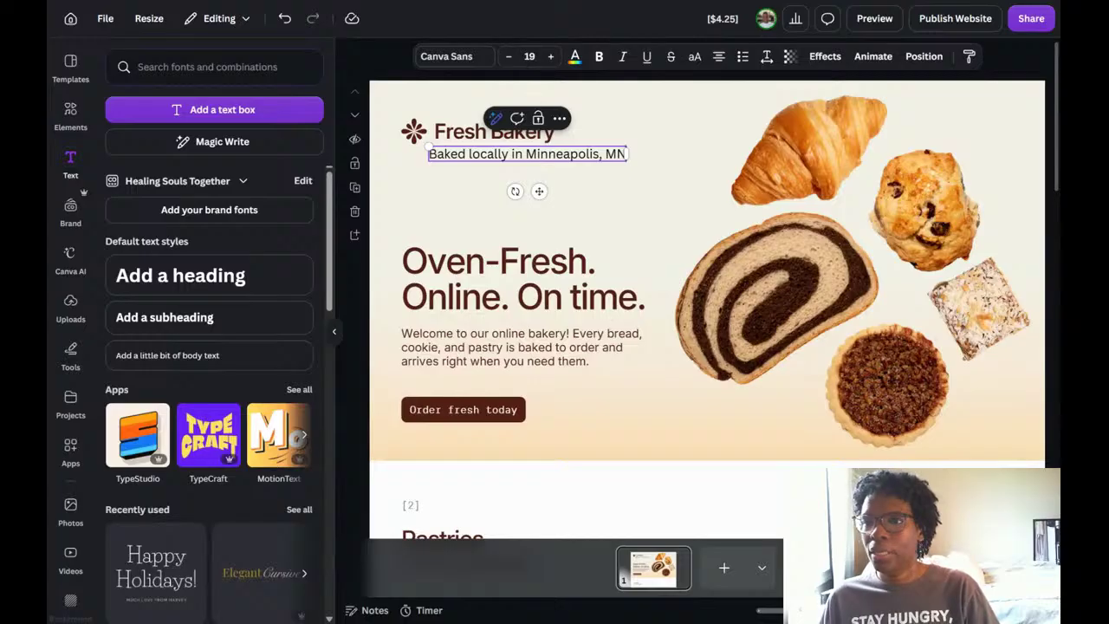
{"action": "left_click", "coordinate": [574, 56]}
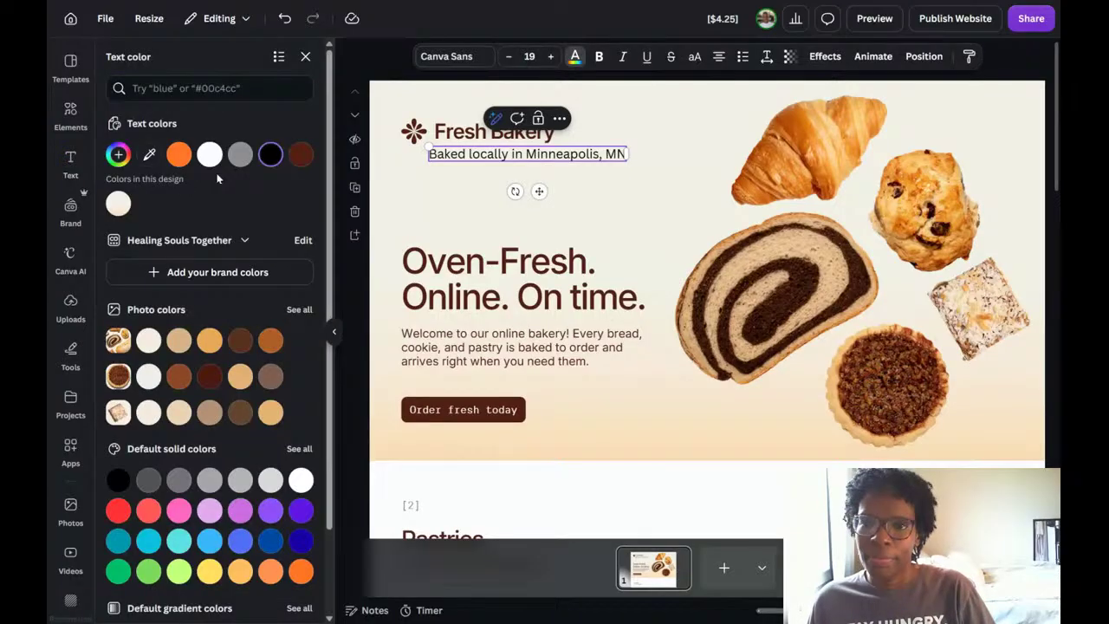
{"action": "left_click", "coordinate": [299, 156]}
{"action": "triple_click", "coordinate": [491, 154]}
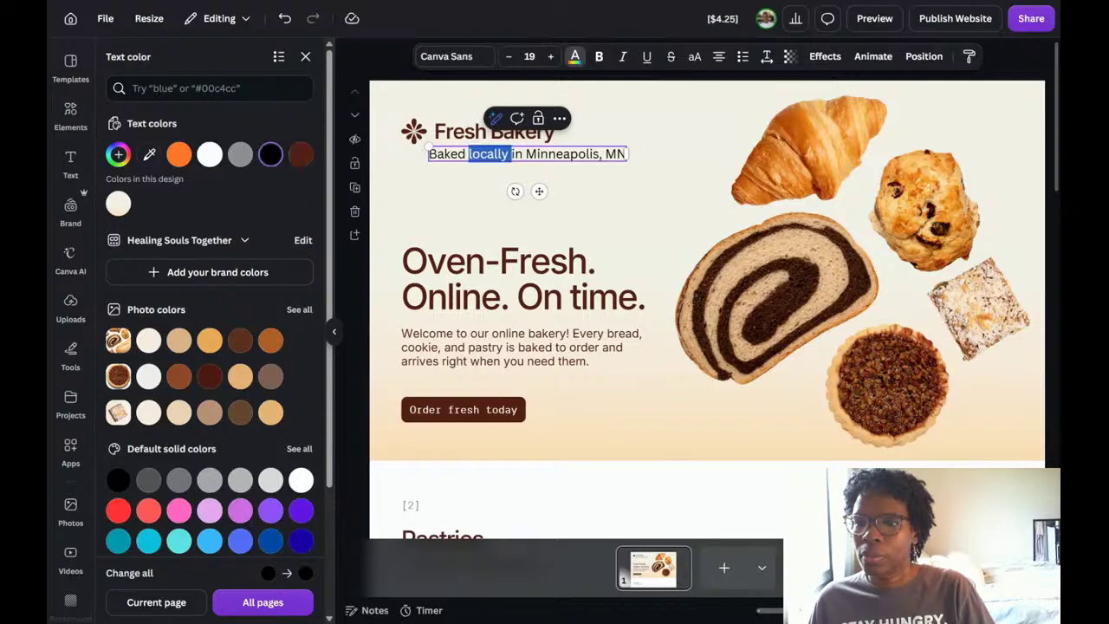
{"action": "left_click", "coordinate": [300, 154]}
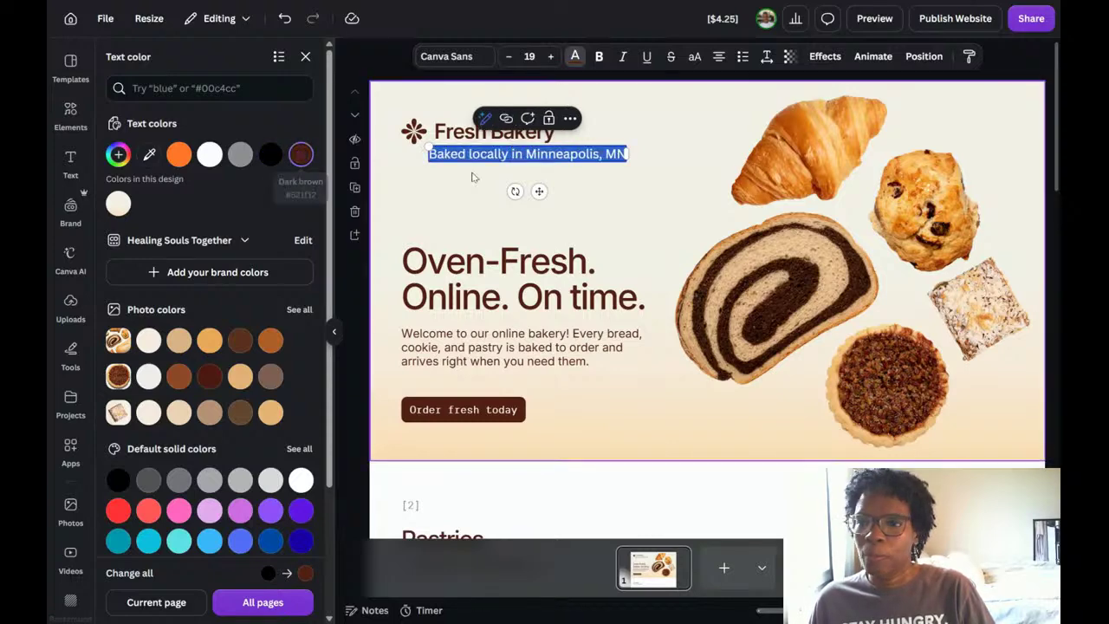
{"action": "left_click", "coordinate": [643, 203]}
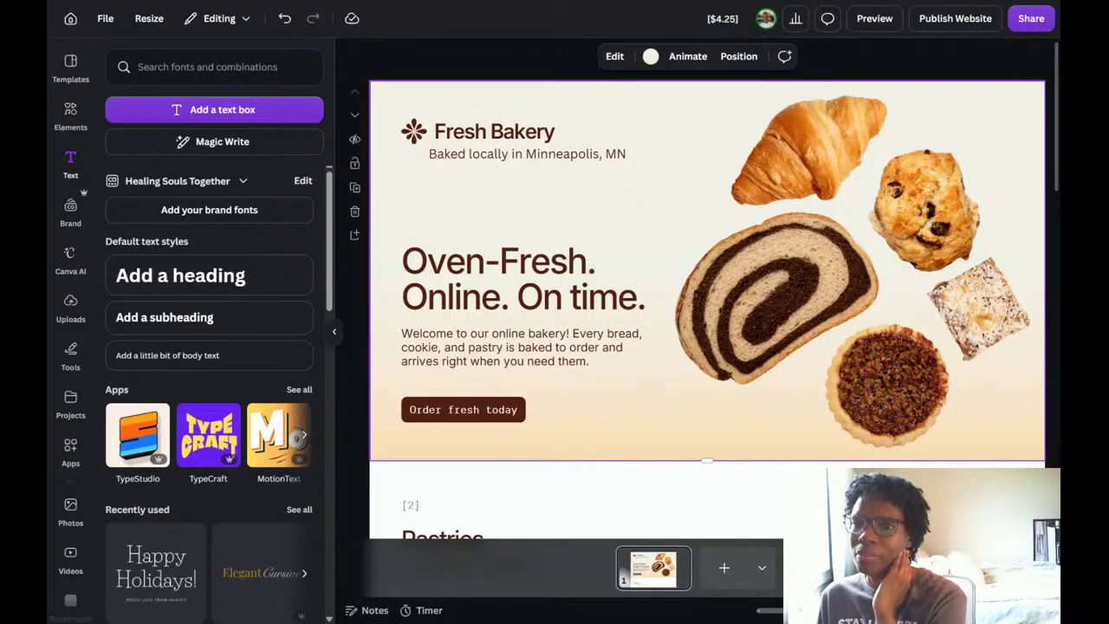
Nudge the tagline so its start lines up with the Fresh Bakery name above it.
{"action": "left_click_drag", "start_coordinate": [567, 156], "coordinate": [574, 156]}
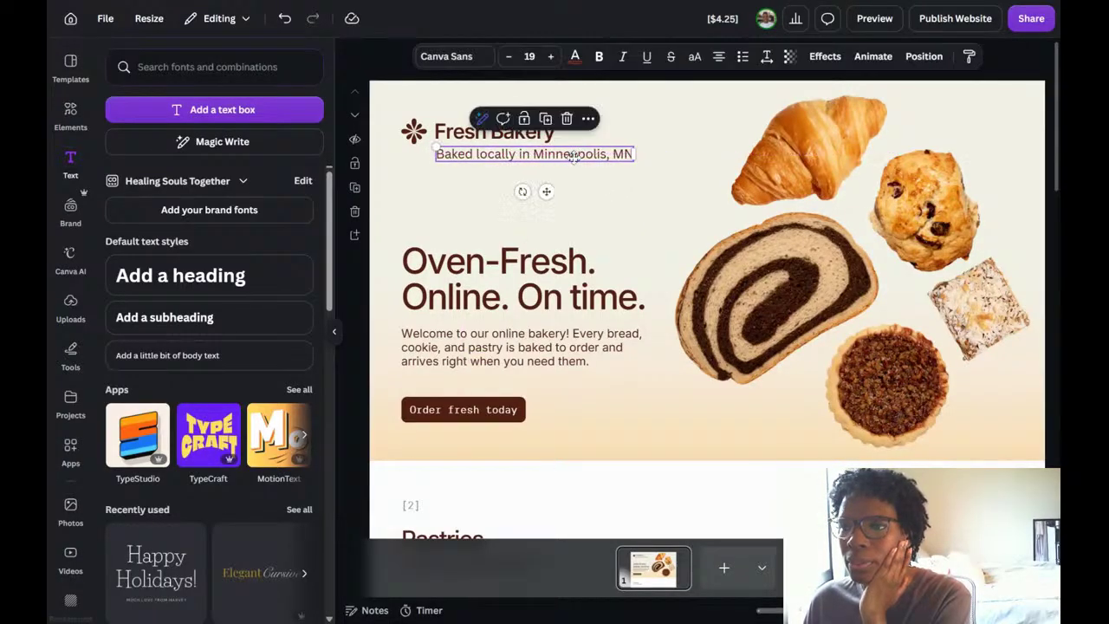
{"action": "left_click", "coordinate": [645, 185]}
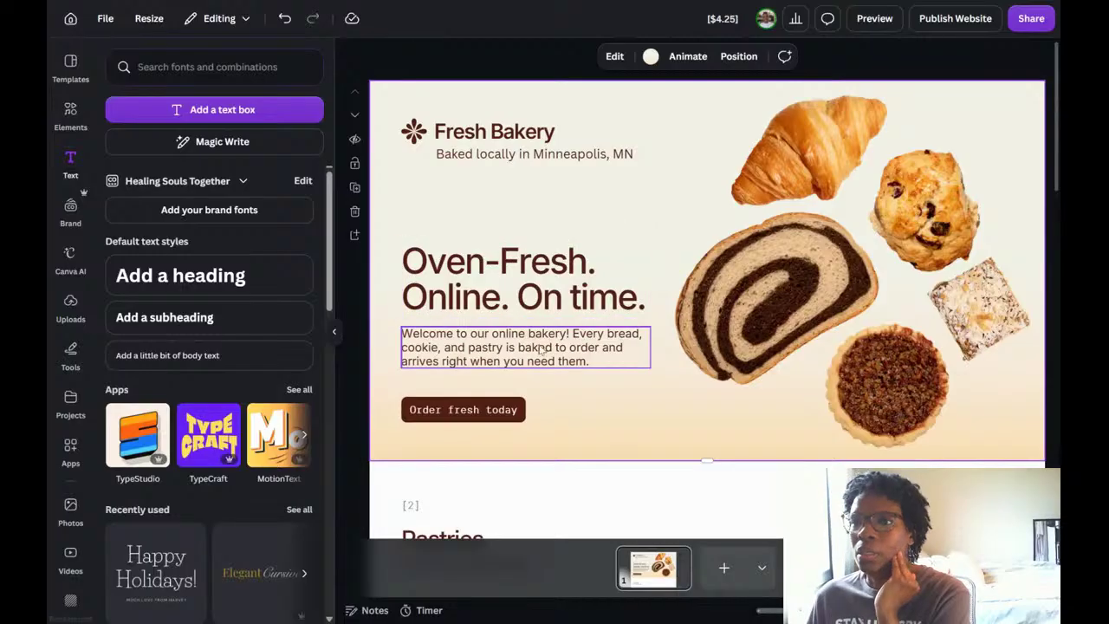
{"action": "left_click_drag", "start_coordinate": [569, 155], "coordinate": [566, 157]}
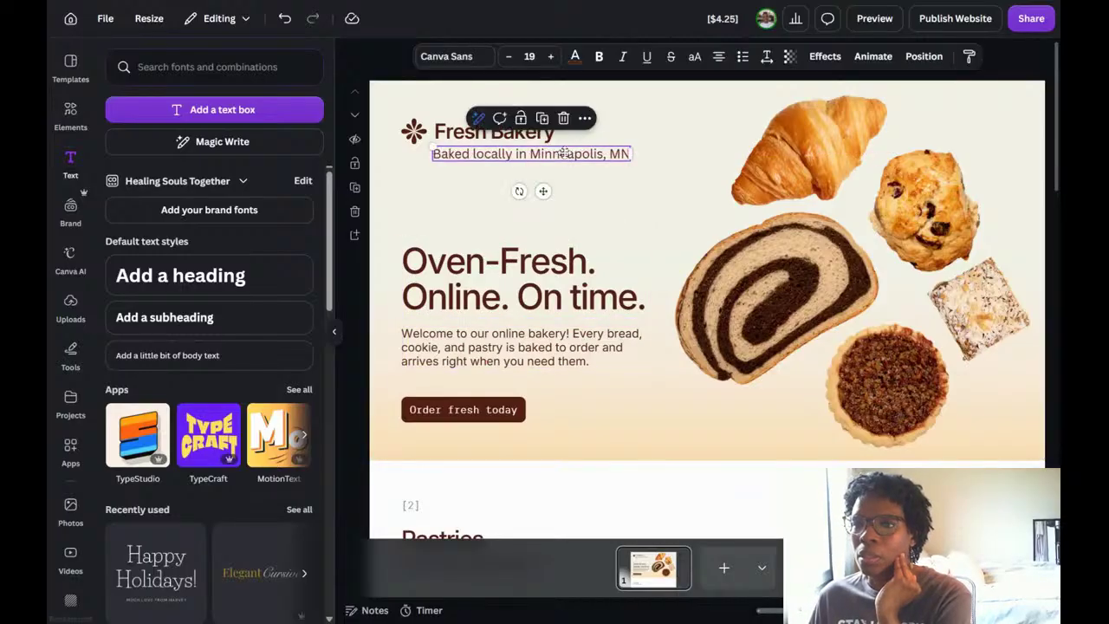
{"action": "left_click", "coordinate": [582, 212]}
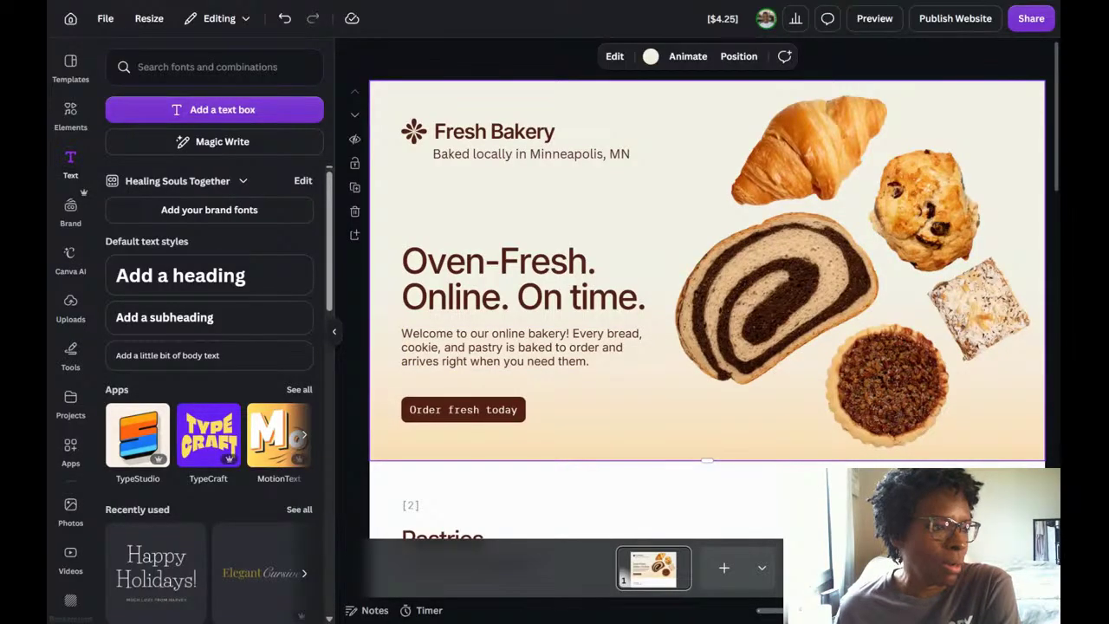
Review the Pastries, Order Reminders and feedback sections of the page, and look through the list of available editor tools.
{"action": "scroll", "coordinate": [719, 394], "scroll_direction": "down", "scroll_amount": 5}
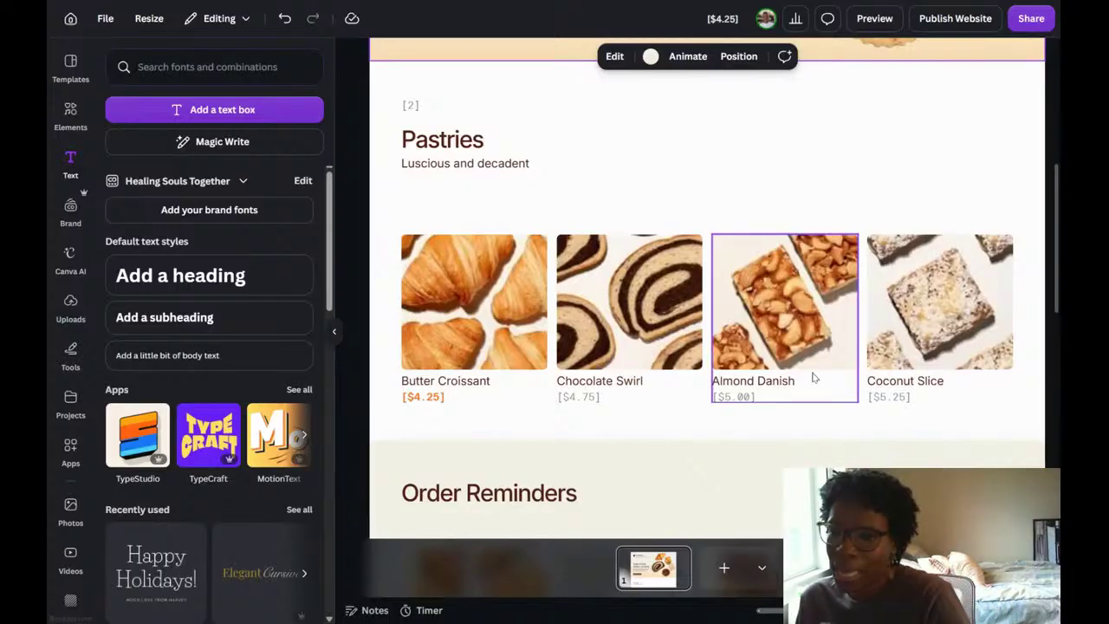
{"action": "scroll", "coordinate": [812, 377], "scroll_direction": "down", "scroll_amount": 3}
{"action": "scroll", "coordinate": [812, 377], "scroll_direction": "down", "scroll_amount": 5}
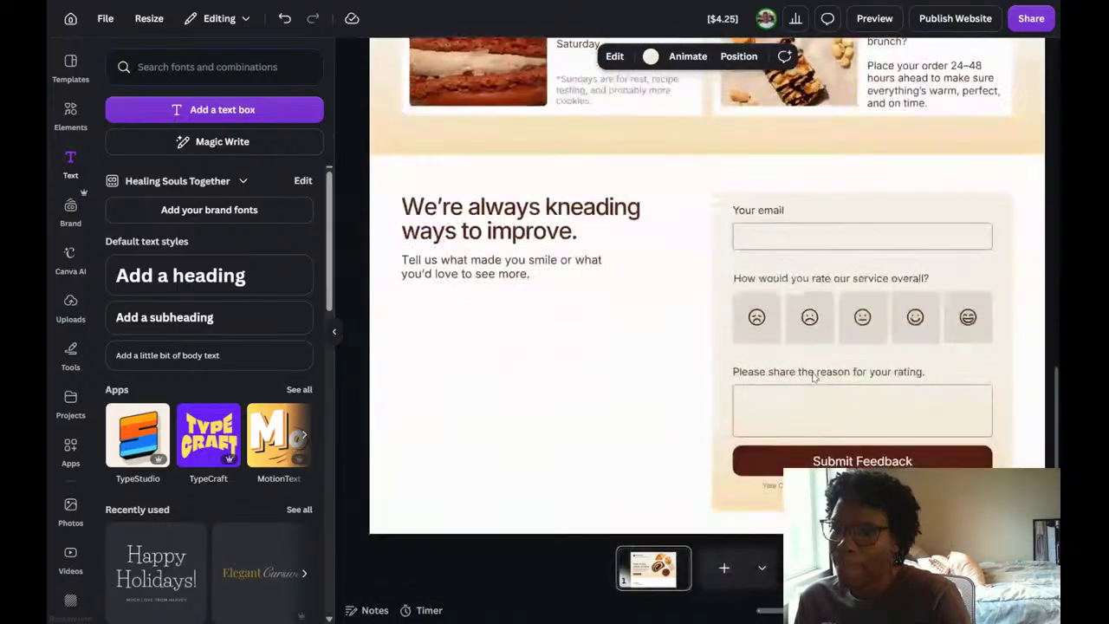
{"action": "scroll", "coordinate": [813, 376], "scroll_direction": "up", "scroll_amount": 3}
{"action": "scroll", "coordinate": [813, 377], "scroll_direction": "up", "scroll_amount": 5}
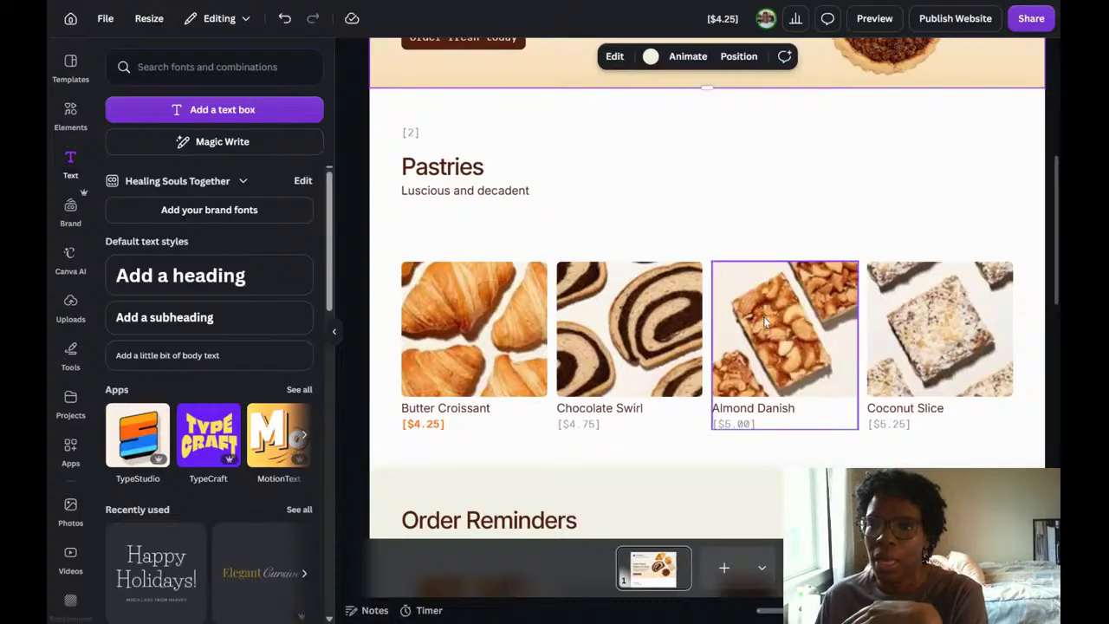
{"action": "scroll", "coordinate": [759, 313], "scroll_direction": "down", "scroll_amount": 2}
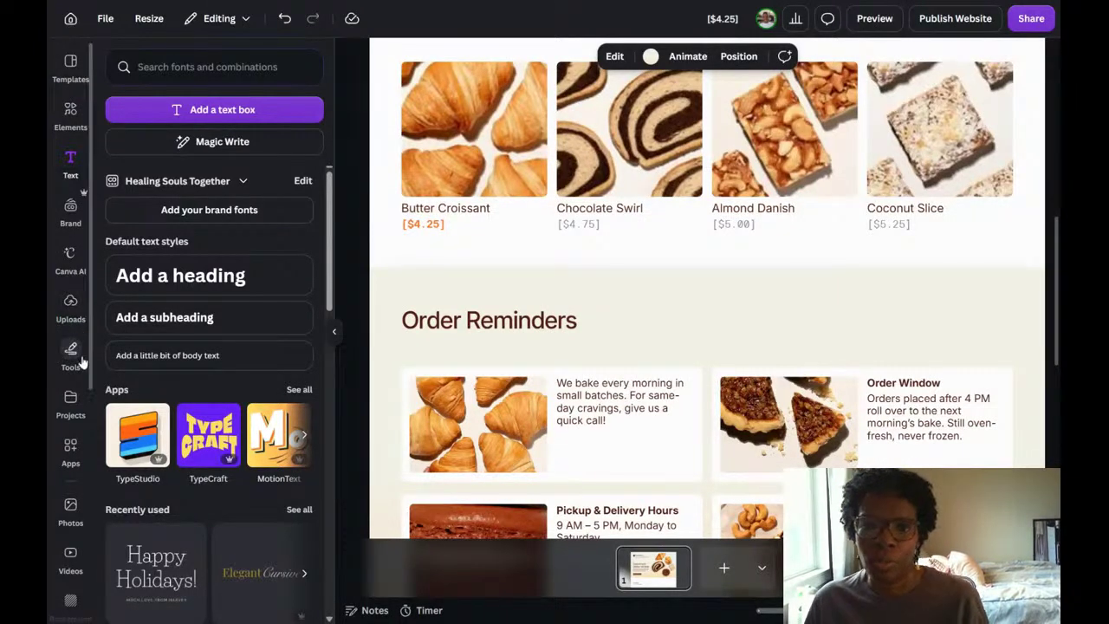
{"action": "scroll", "coordinate": [73, 398], "scroll_direction": "down", "scroll_amount": 5}
{"action": "scroll", "coordinate": [73, 416], "scroll_direction": "down", "scroll_amount": 3}
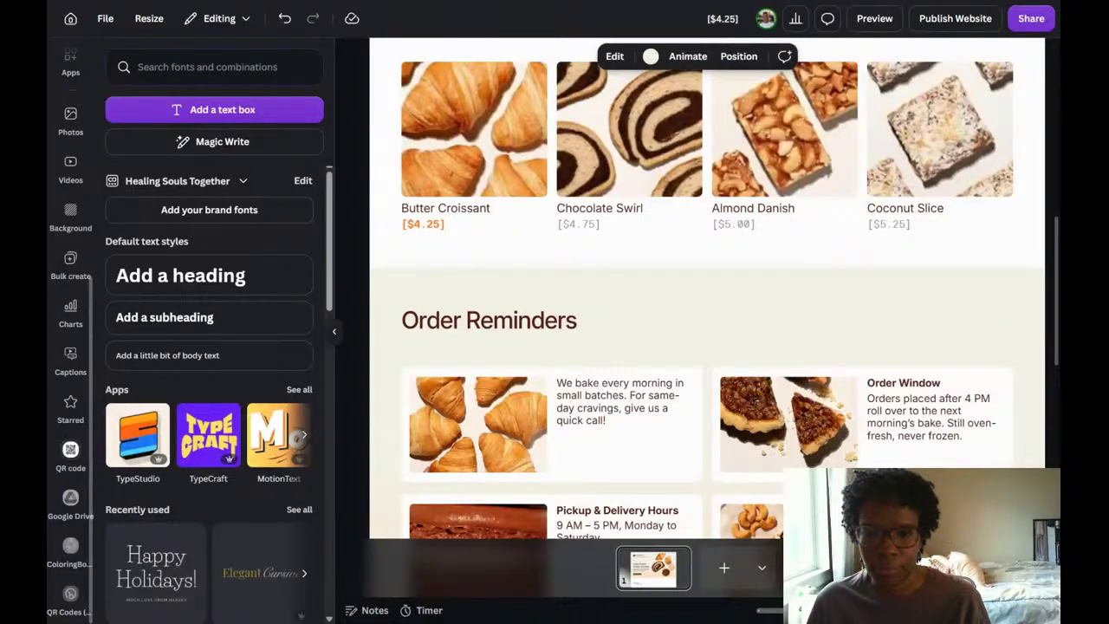
{"action": "scroll", "coordinate": [66, 441], "scroll_direction": "up", "scroll_amount": 5}
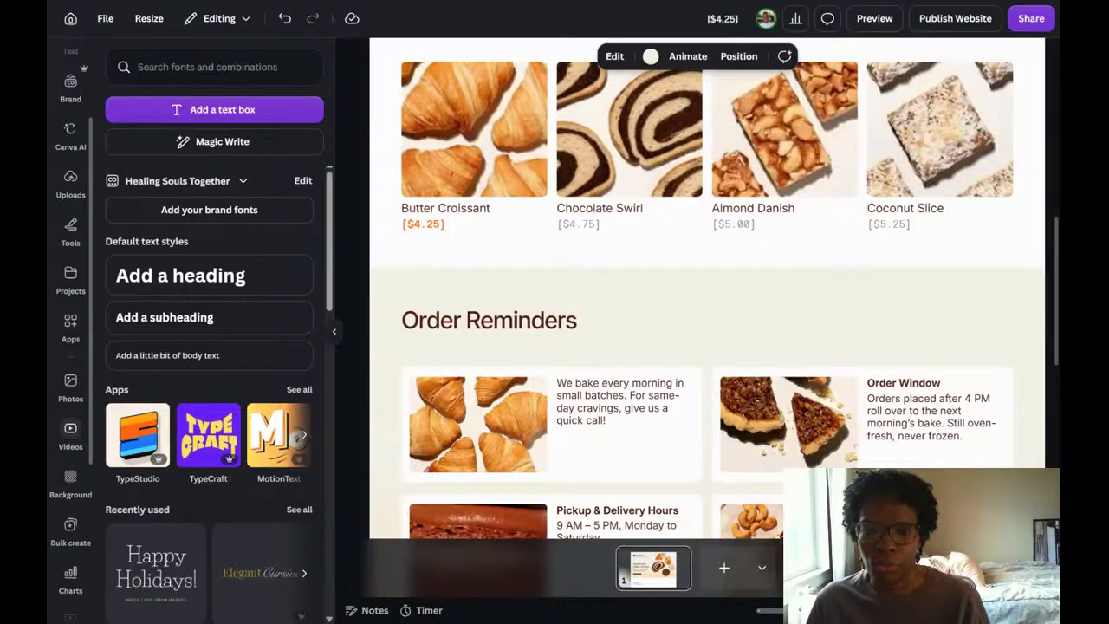
{"action": "scroll", "coordinate": [65, 445], "scroll_direction": "up", "scroll_amount": 2}
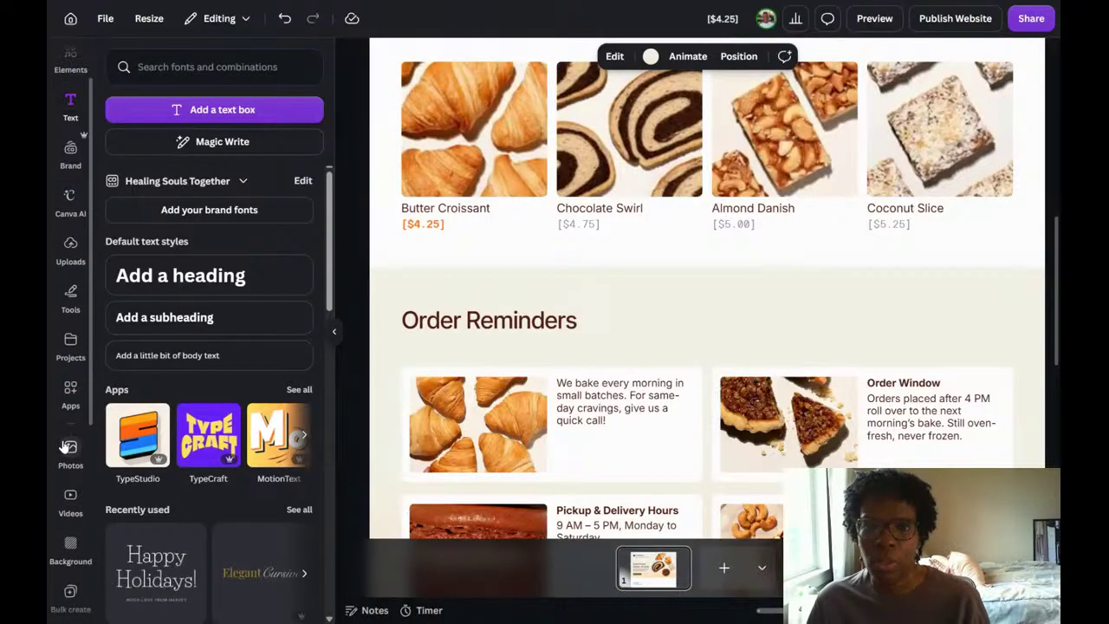
{"action": "scroll", "coordinate": [65, 446], "scroll_direction": "up", "scroll_amount": 2}
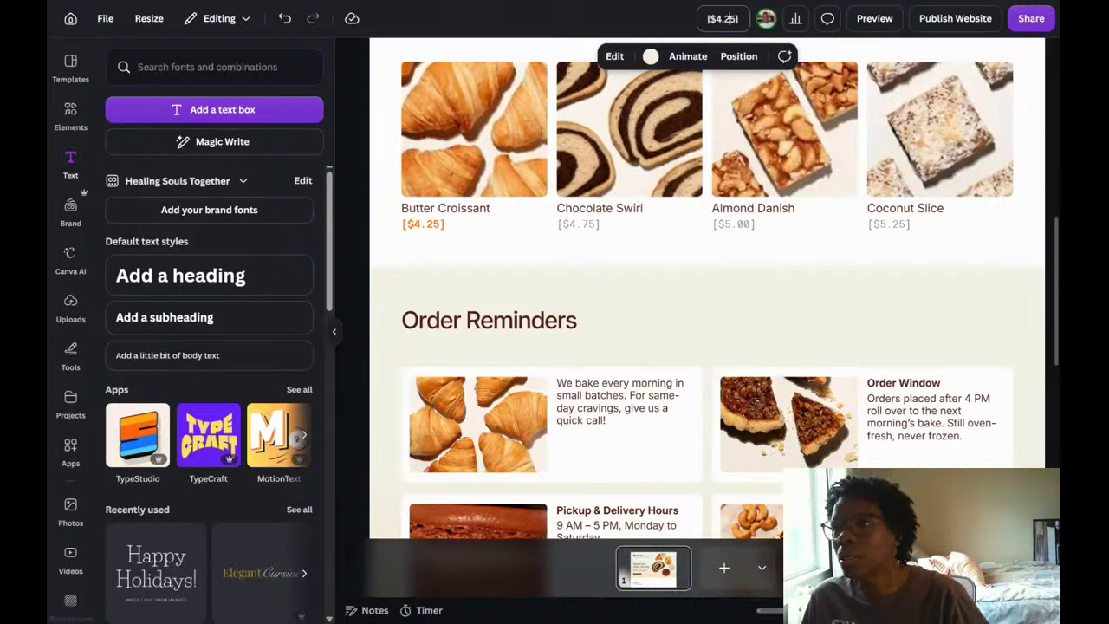
Rename the design as "Bakery LP".
{"action": "left_click_drag", "start_coordinate": [737, 18], "coordinate": [692, 29]}
{"action": "type", "text": "Bakery"}
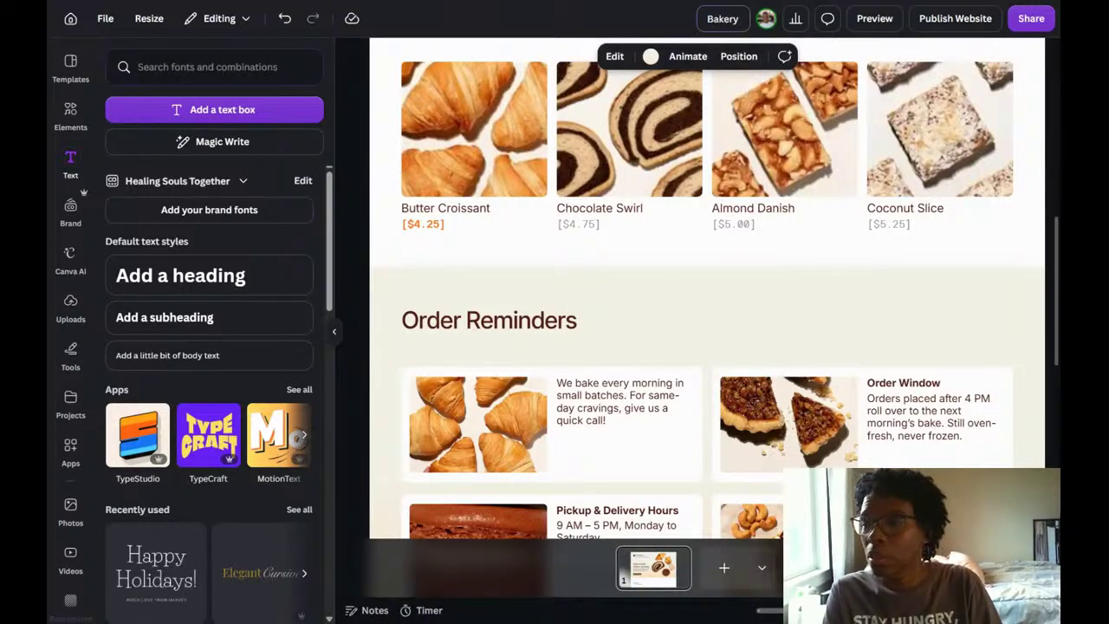
{"action": "type", "text": " LP"}
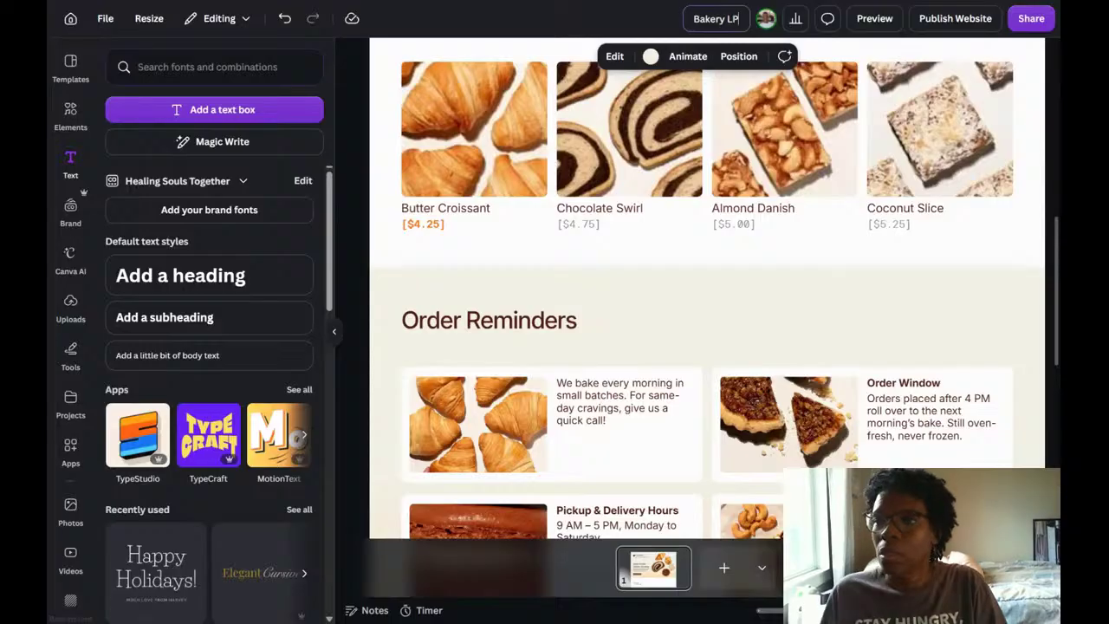
{"action": "left_click", "coordinate": [923, 323]}
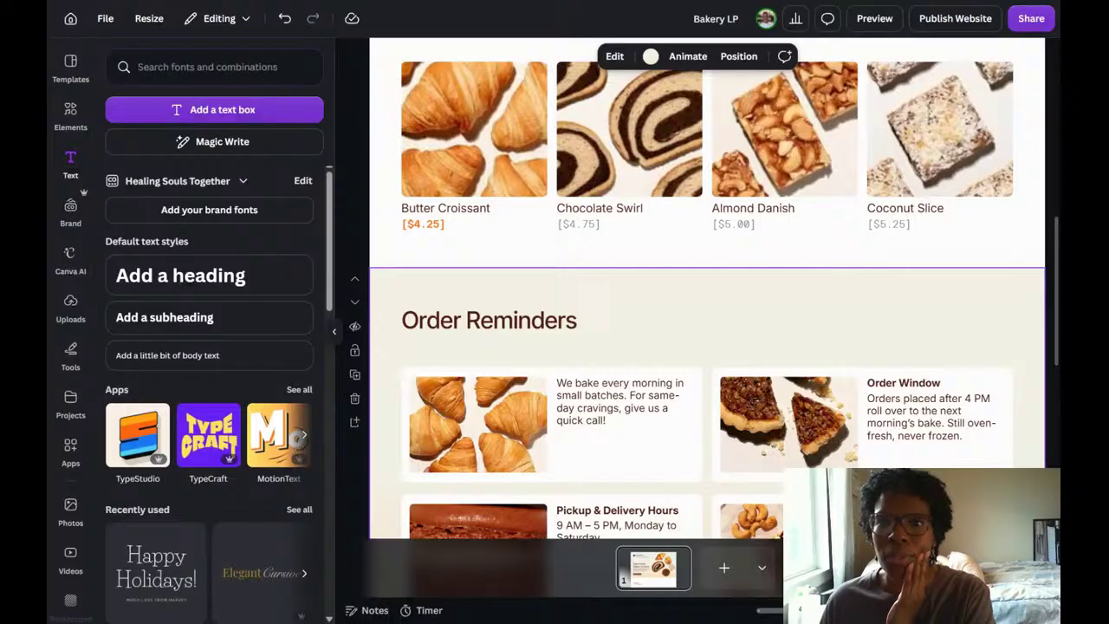
Search the available editor apps for "forms".
{"action": "left_click", "coordinate": [335, 331]}
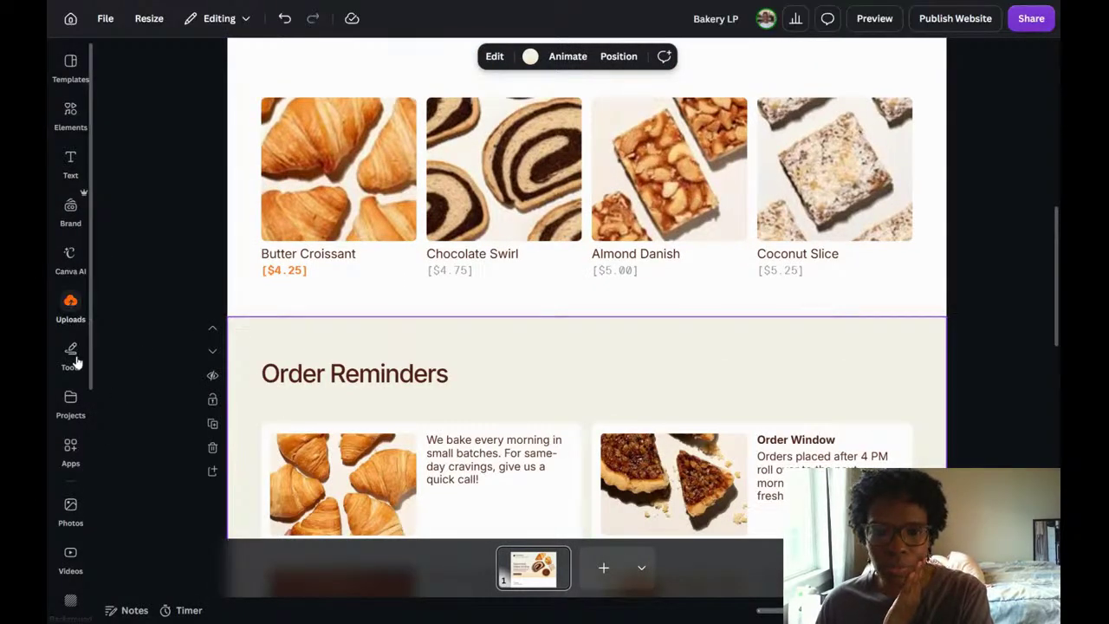
{"action": "scroll", "coordinate": [77, 404], "scroll_direction": "down", "scroll_amount": 1}
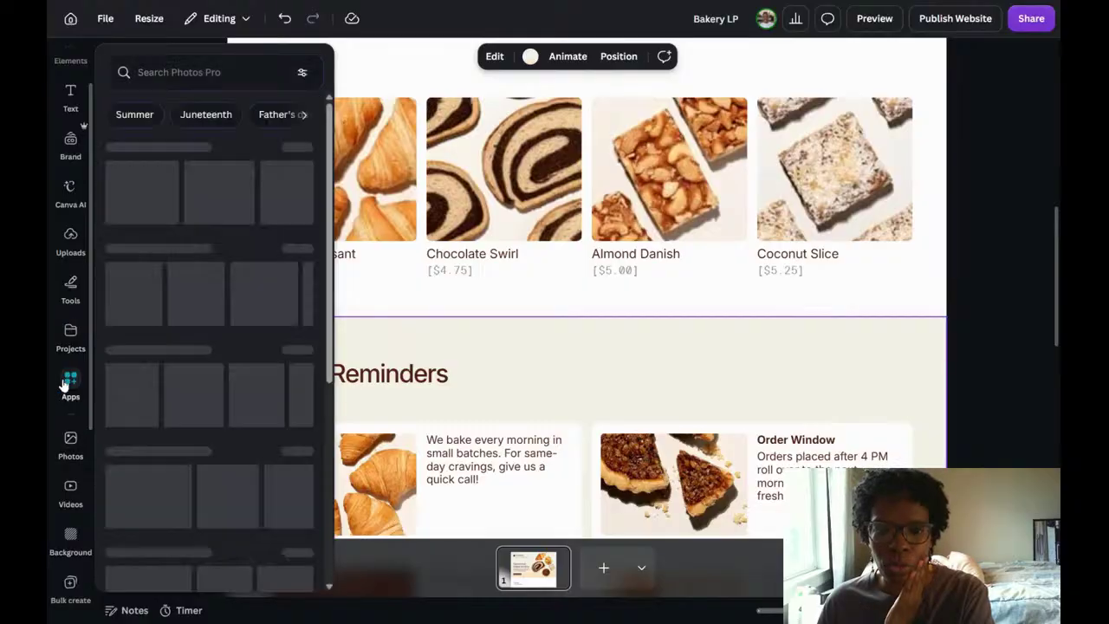
{"action": "left_click", "coordinate": [68, 383]}
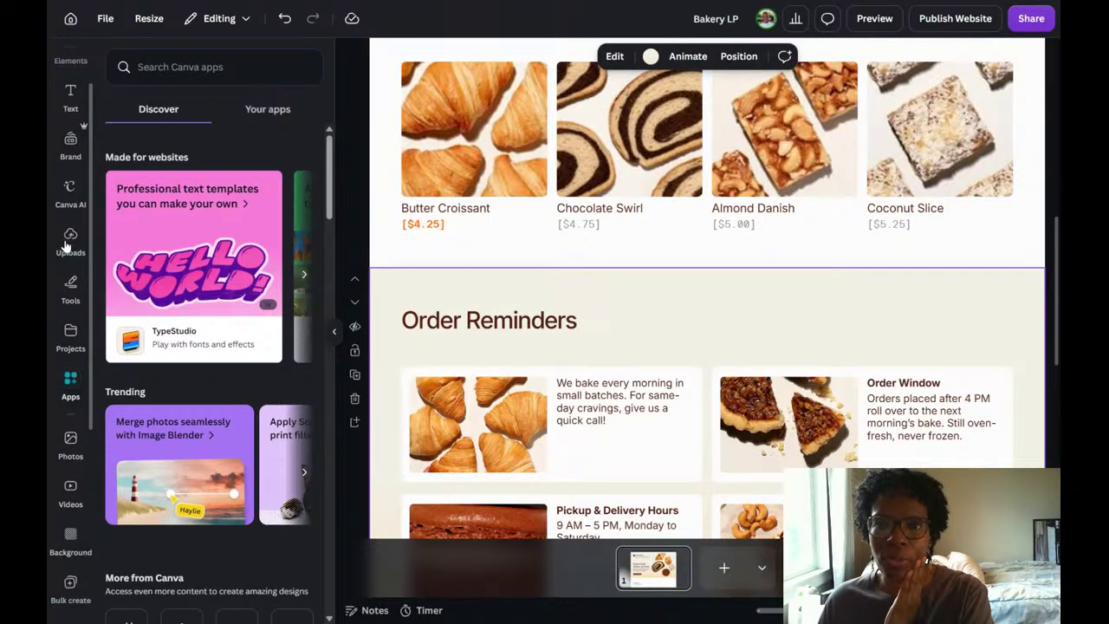
{"action": "left_click", "coordinate": [196, 67]}
{"action": "type", "text": "f"}
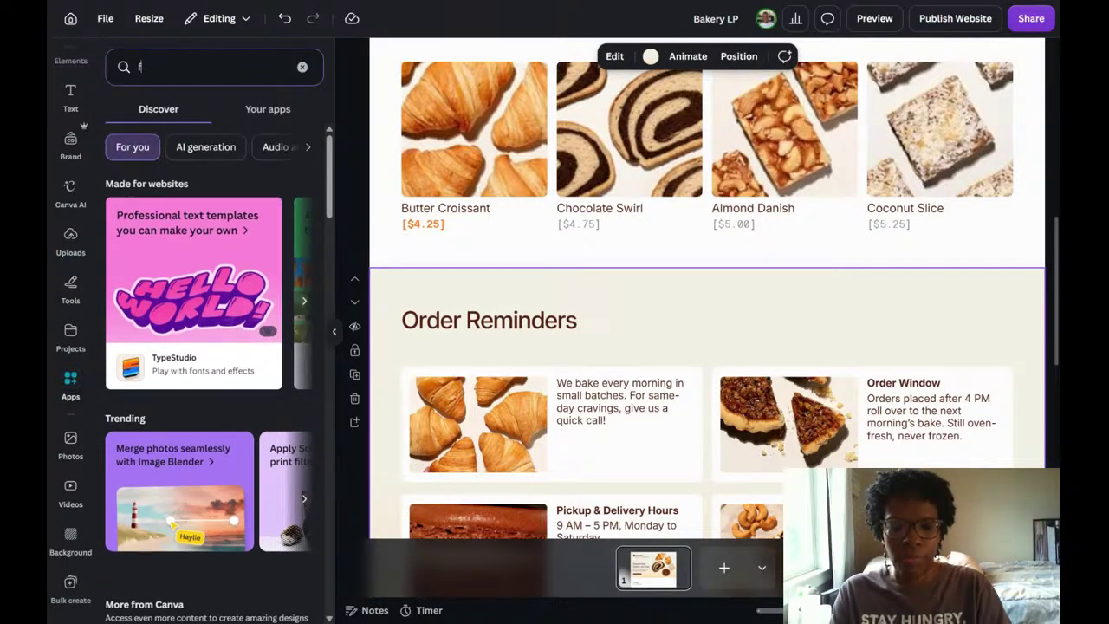
{"action": "type", "text": "orms"}
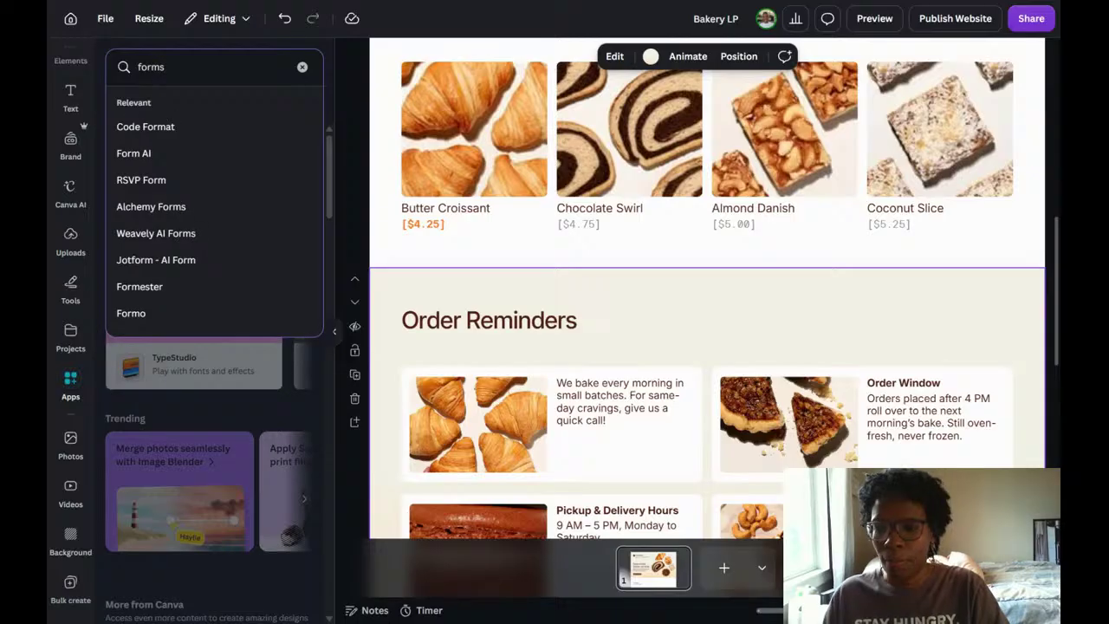
{"action": "key", "text": "Return"}
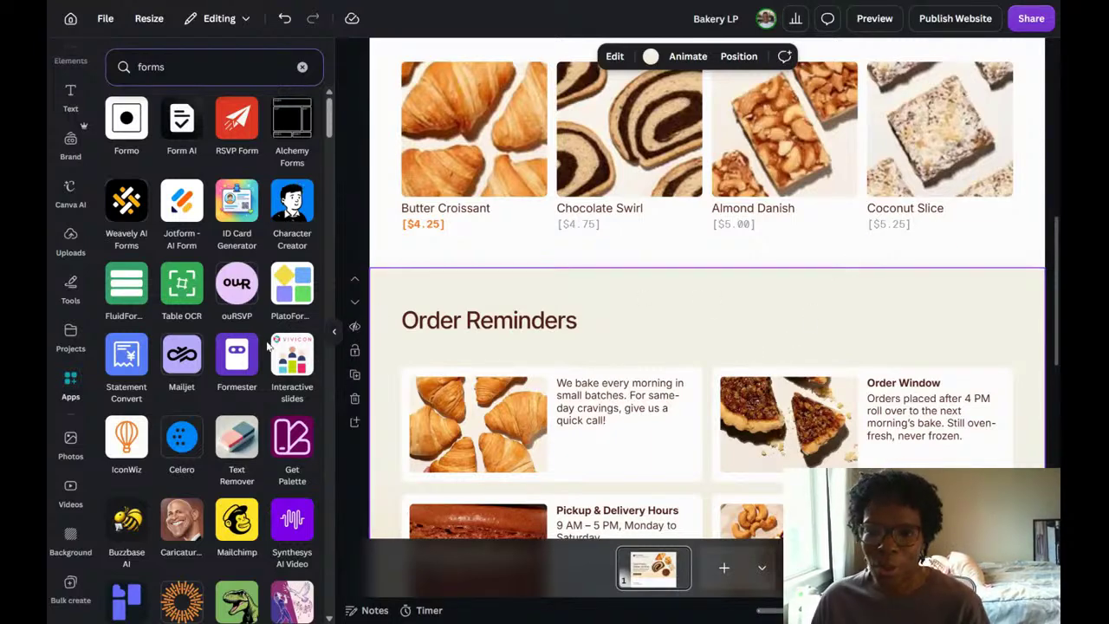
Look through the apps found for "forms" for one that could add a form to the bakery page.
{"action": "scroll", "coordinate": [255, 345], "scroll_direction": "down", "scroll_amount": 1}
{"action": "scroll", "coordinate": [255, 345], "scroll_direction": "down", "scroll_amount": 4}
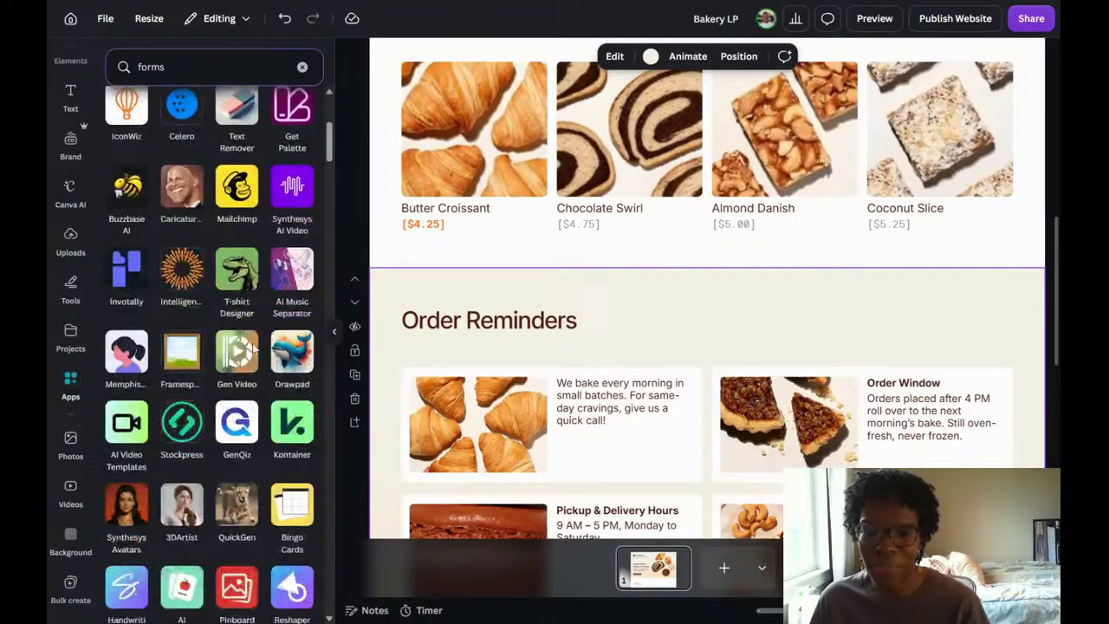
{"action": "scroll", "coordinate": [254, 347], "scroll_direction": "down", "scroll_amount": 3}
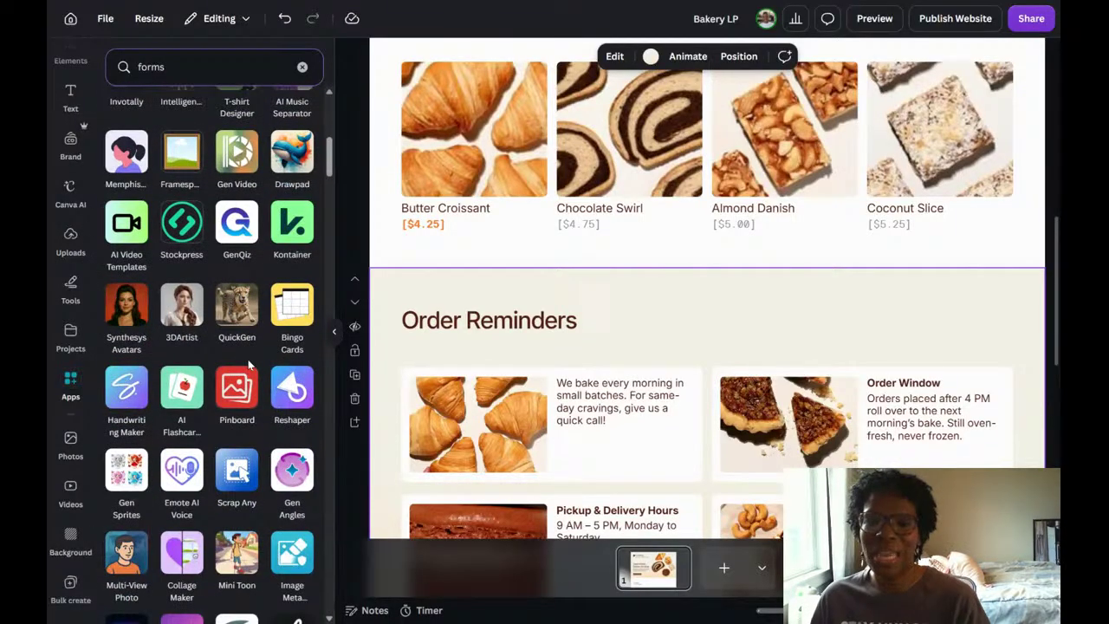
{"action": "scroll", "coordinate": [249, 367], "scroll_direction": "down", "scroll_amount": 3}
{"action": "scroll", "coordinate": [244, 381], "scroll_direction": "down", "scroll_amount": 2}
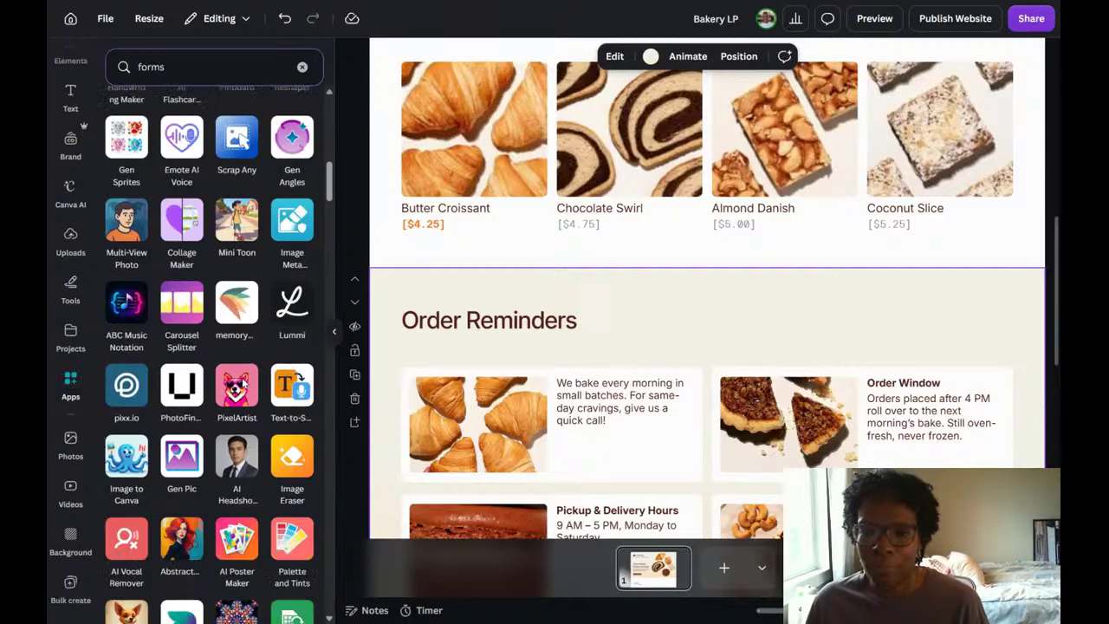
{"action": "scroll", "coordinate": [243, 381], "scroll_direction": "down", "scroll_amount": 10}
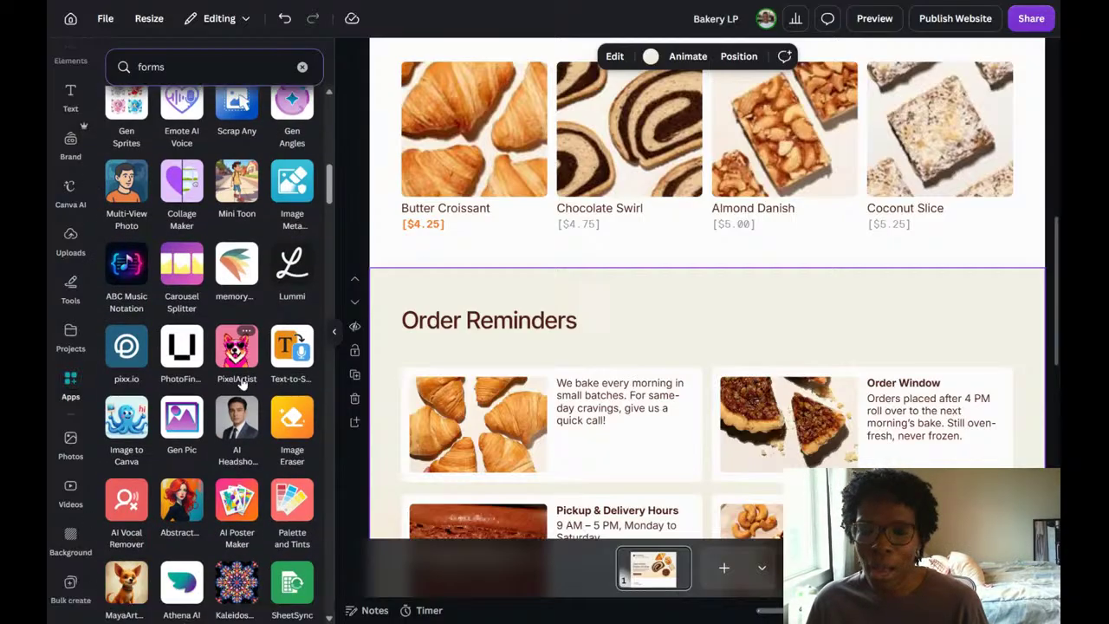
{"action": "scroll", "coordinate": [243, 381], "scroll_direction": "up", "scroll_amount": 15}
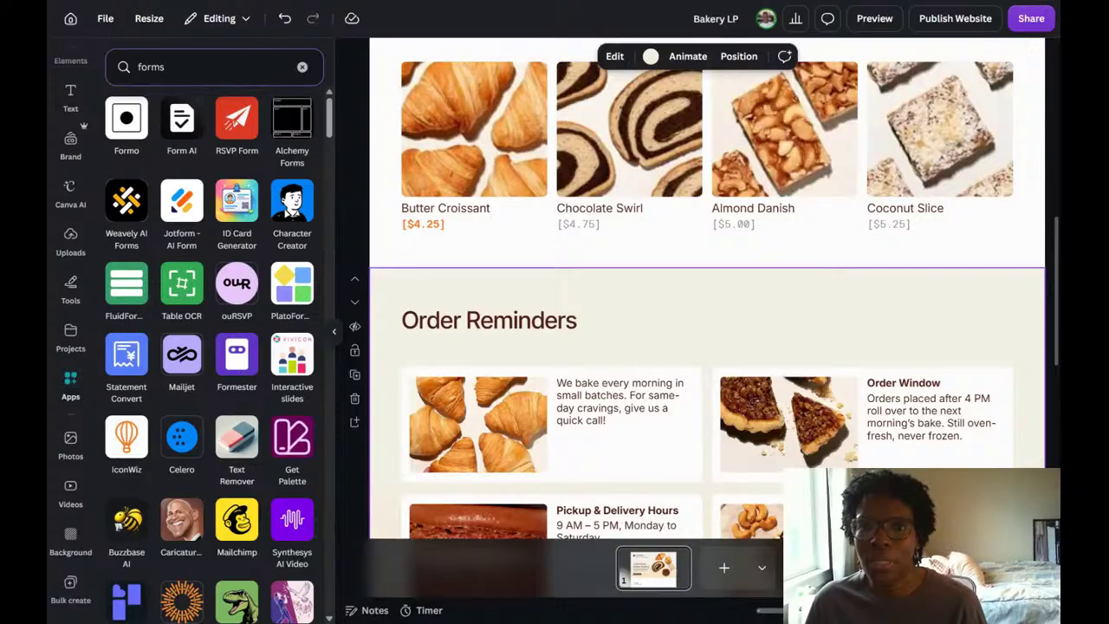
Refine the app search to "contact forms", check the suggested apps, and clear the search.
{"action": "left_click", "coordinate": [208, 67]}
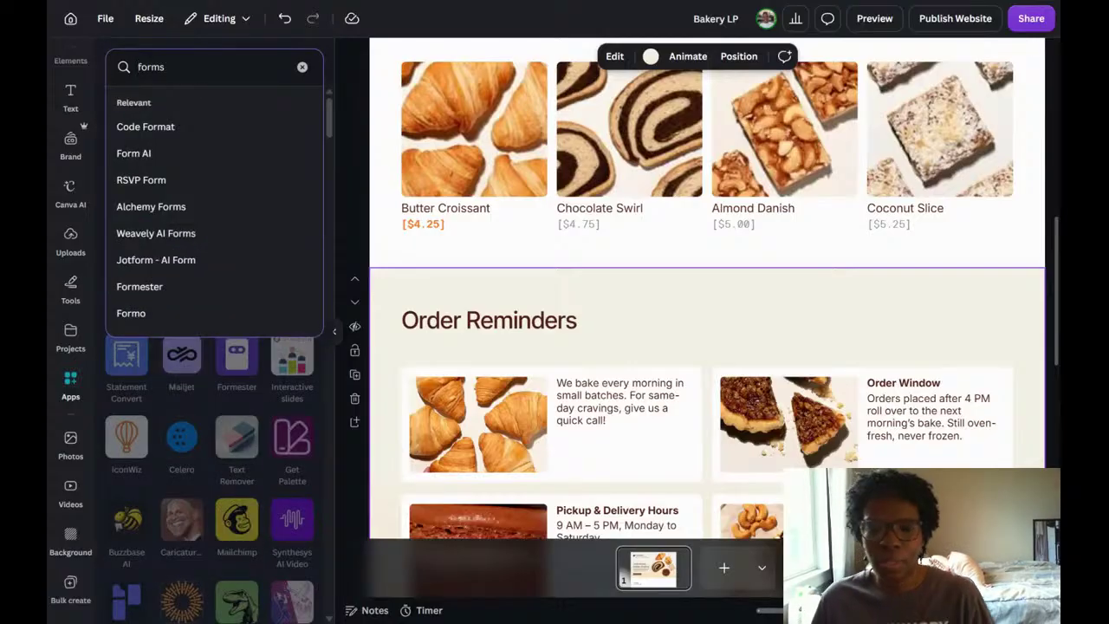
{"action": "type", "text": "contac"}
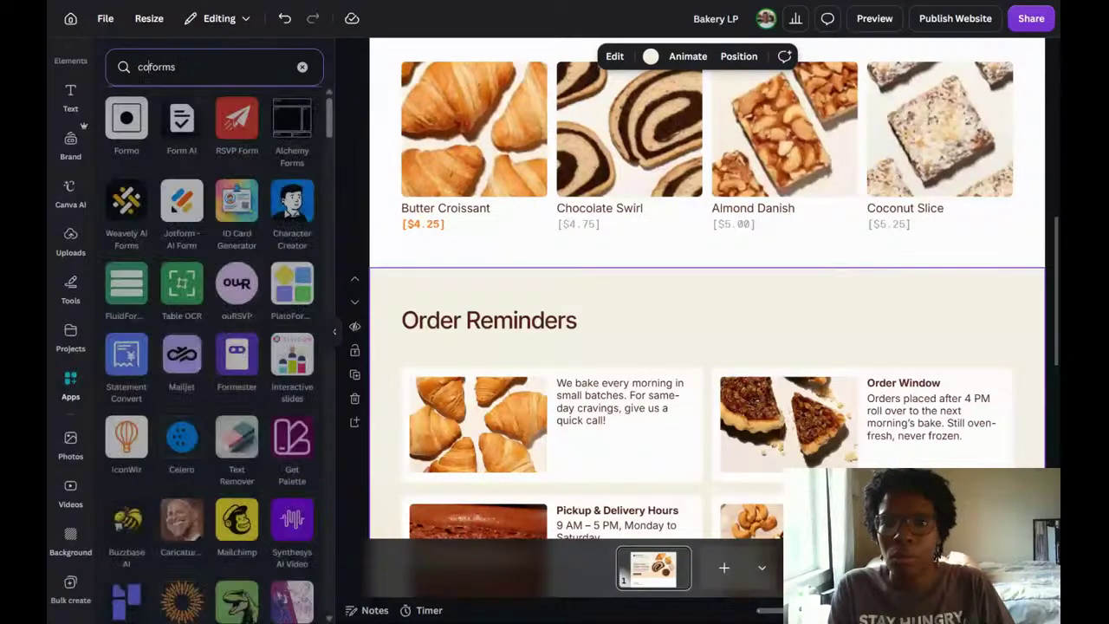
{"action": "type", "text": "t"}
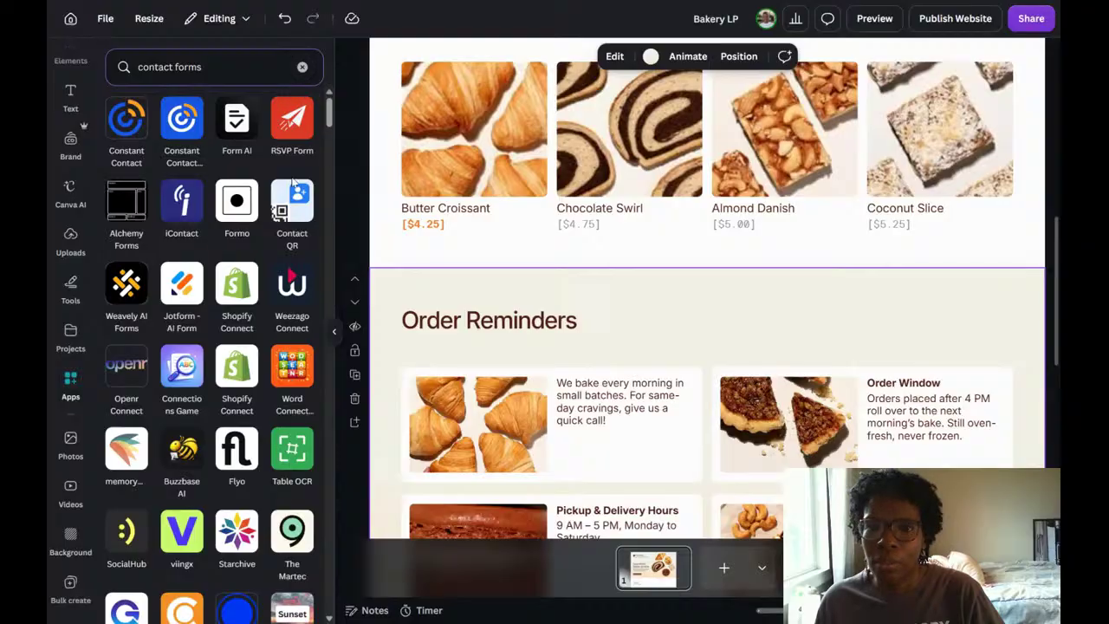
{"action": "left_click", "coordinate": [302, 67]}
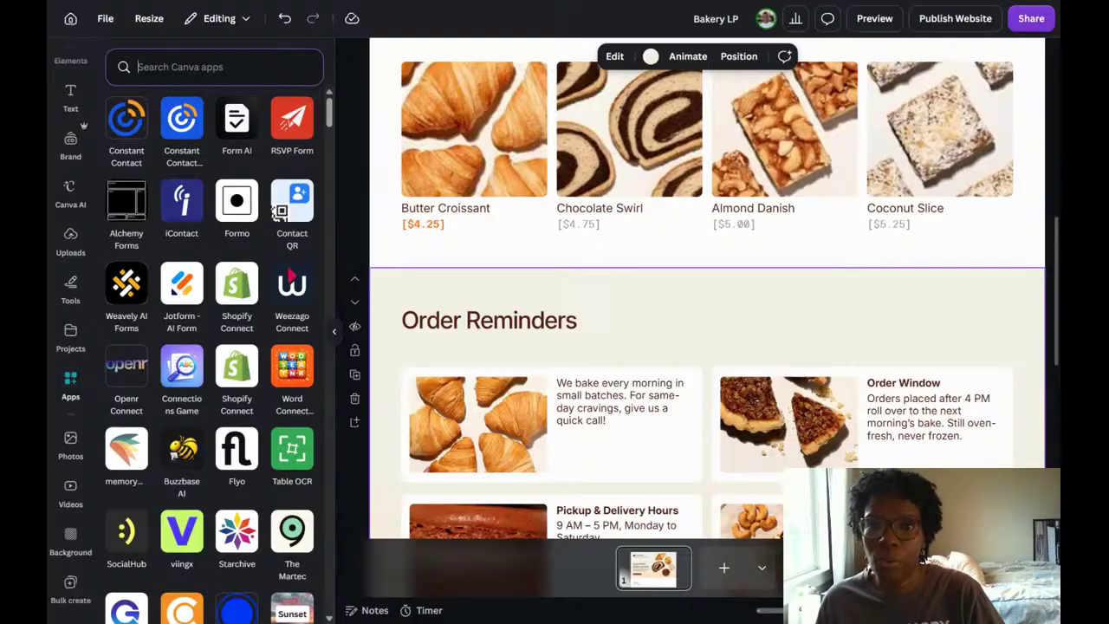
Browse the Forms category of design elements, checking its Business, Education, Events, Feedback and Other templates alongside the page's feedback form.
{"action": "scroll", "coordinate": [73, 173], "scroll_direction": "up", "scroll_amount": 1}
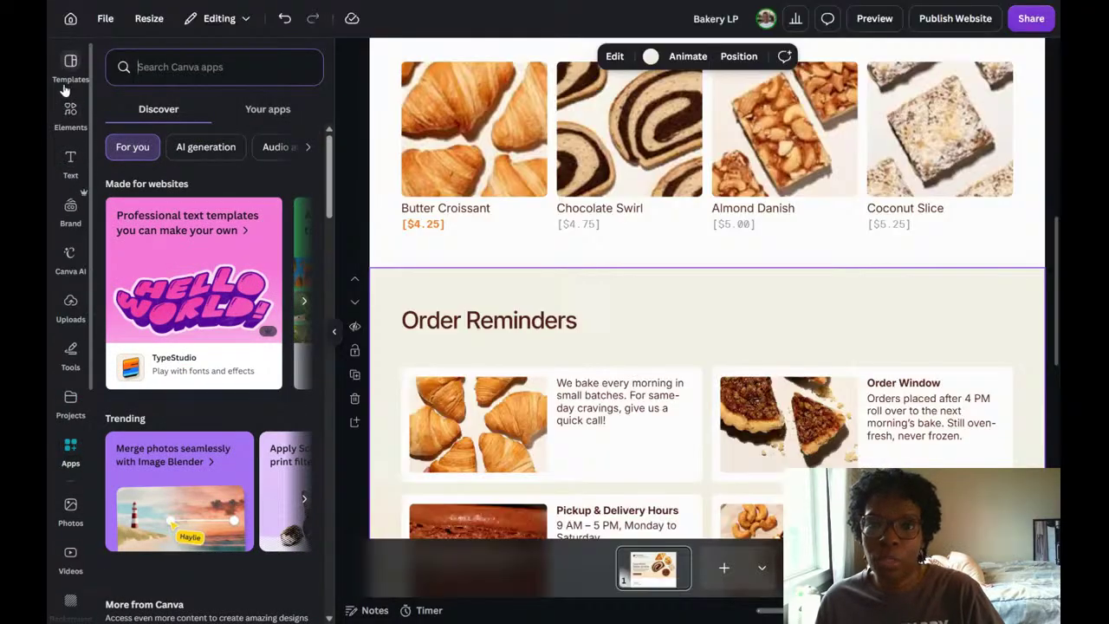
{"action": "left_click", "coordinate": [71, 111]}
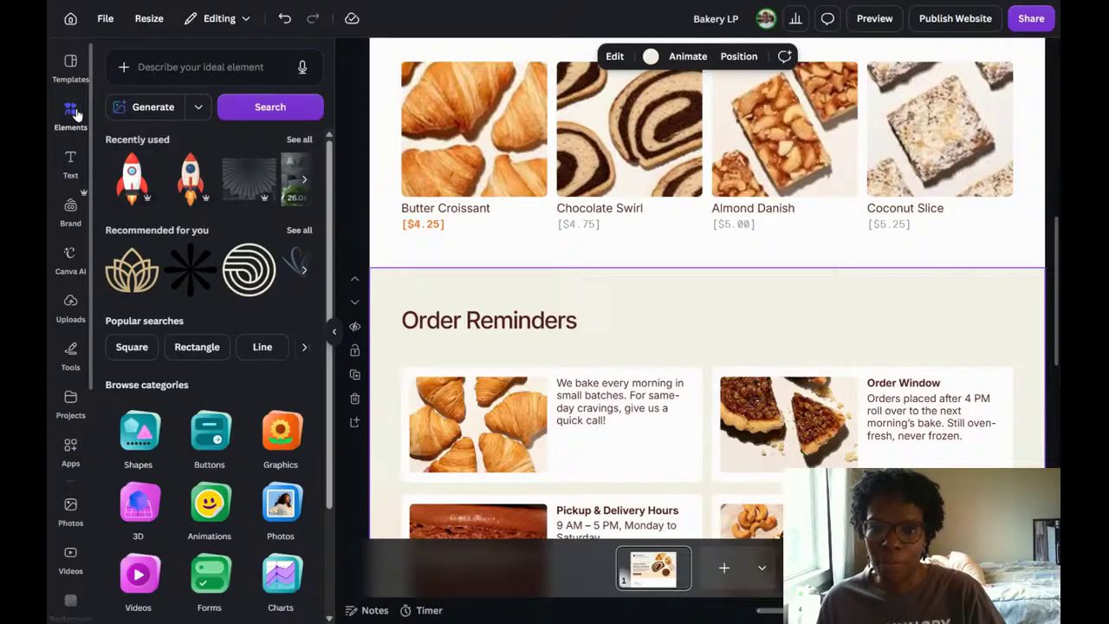
{"action": "scroll", "coordinate": [249, 449], "scroll_direction": "down", "scroll_amount": 3}
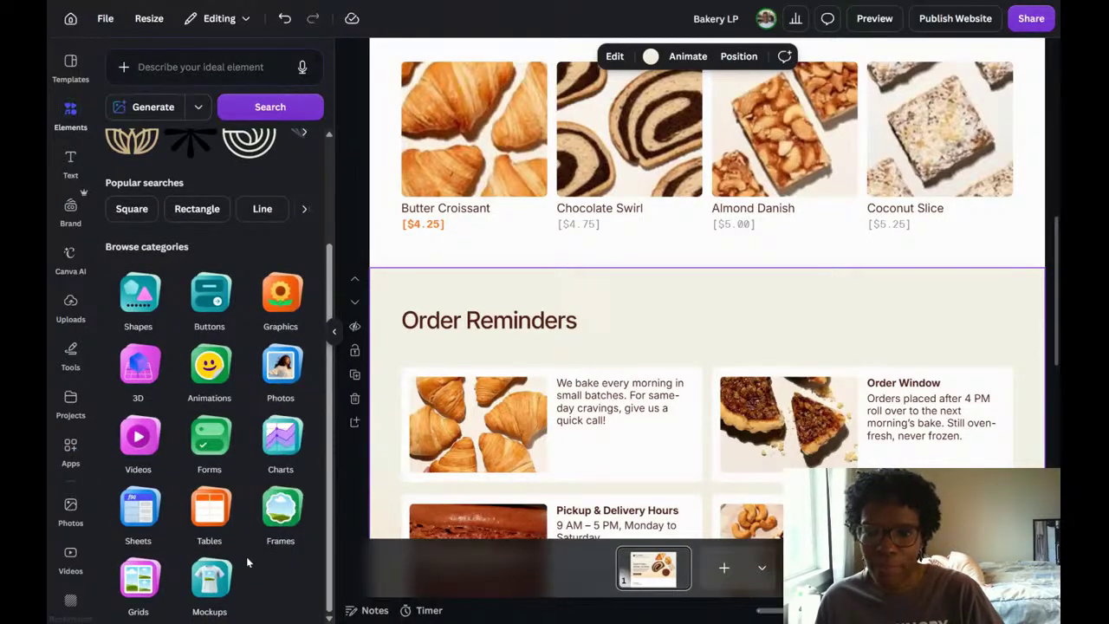
{"action": "left_click", "coordinate": [209, 446]}
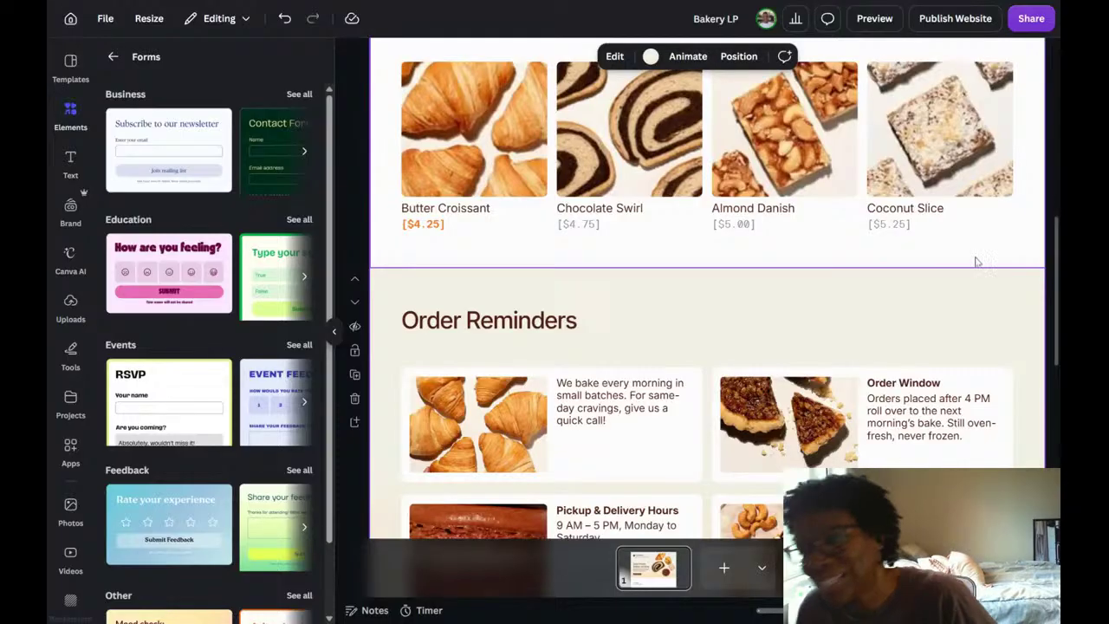
{"action": "scroll", "coordinate": [898, 331], "scroll_direction": "down", "scroll_amount": 6}
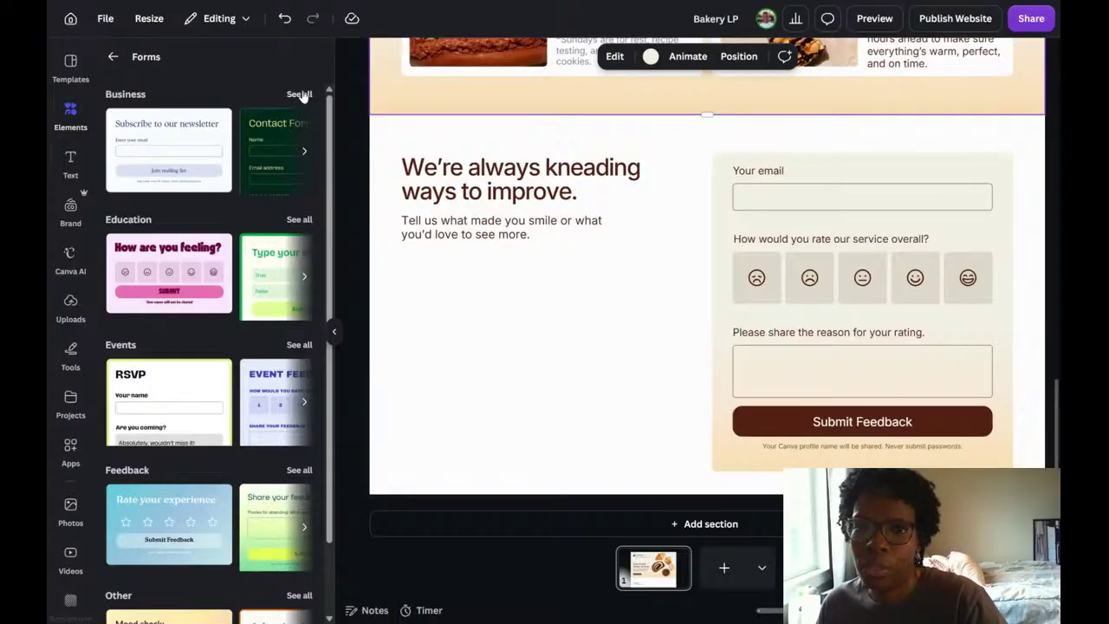
{"action": "scroll", "coordinate": [266, 228], "scroll_direction": "down", "scroll_amount": 1}
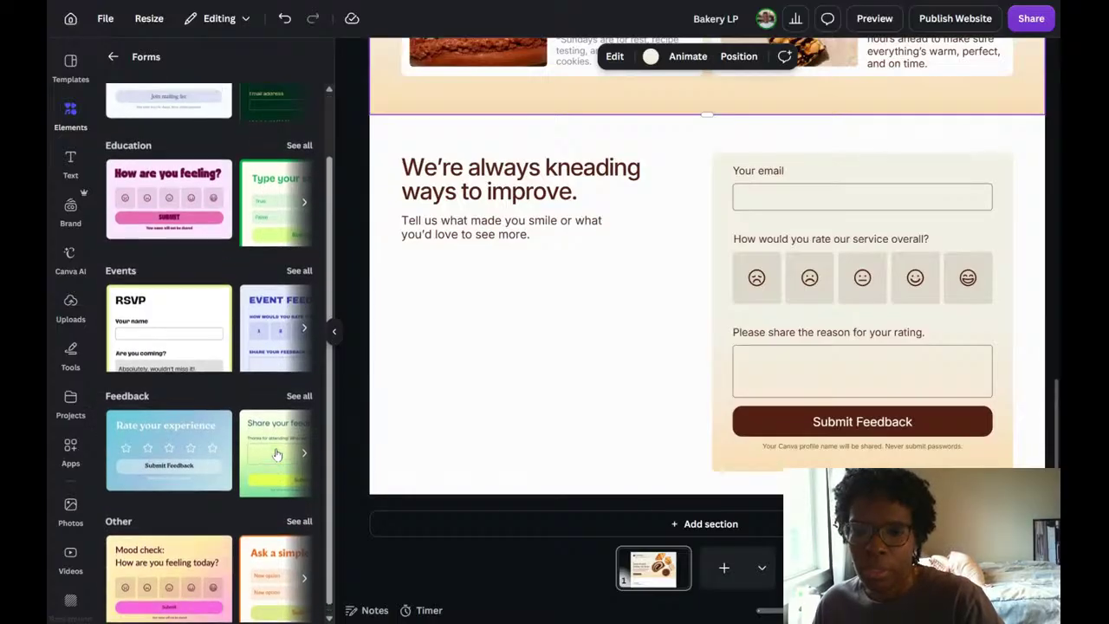
{"action": "scroll", "coordinate": [173, 364], "scroll_direction": "up", "scroll_amount": 2}
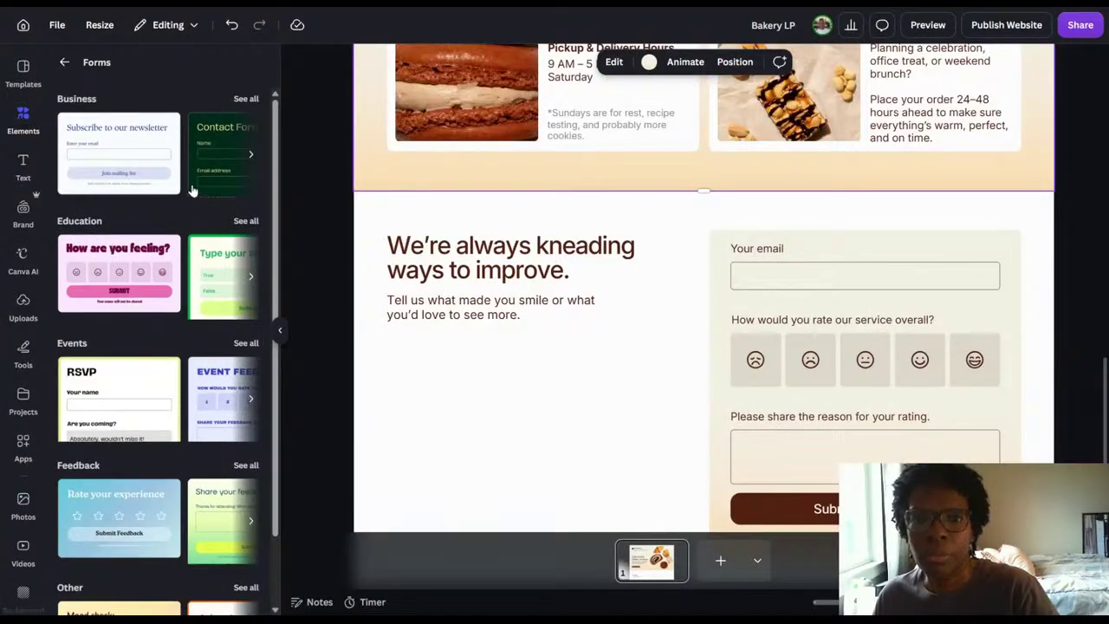
{"action": "scroll", "coordinate": [200, 210], "scroll_direction": "down", "scroll_amount": 2}
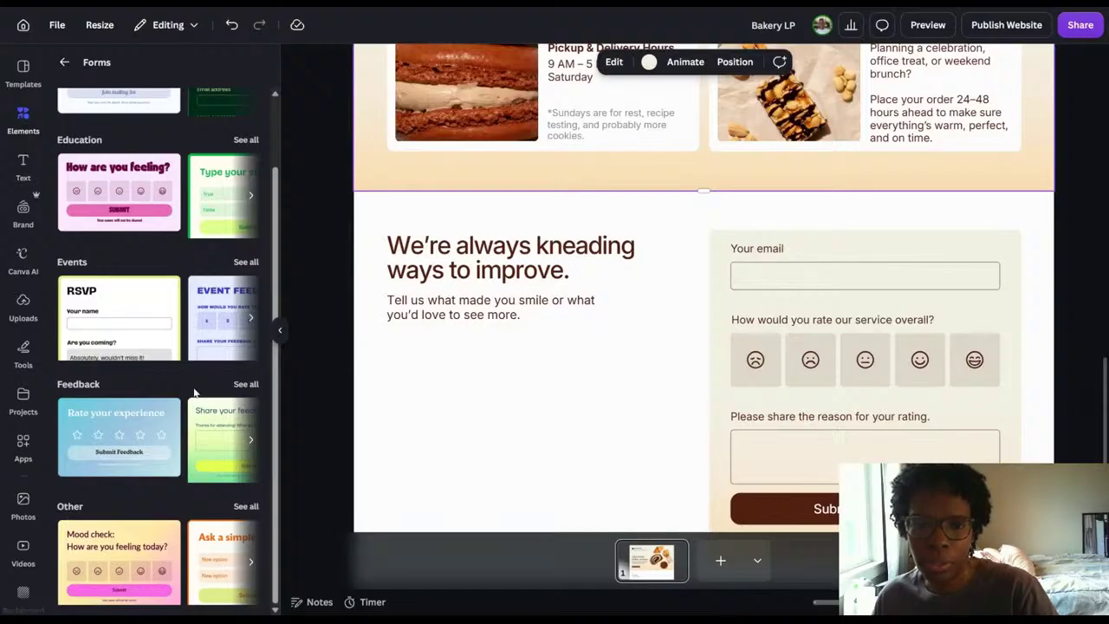
{"action": "scroll", "coordinate": [198, 392], "scroll_direction": "up", "scroll_amount": 2}
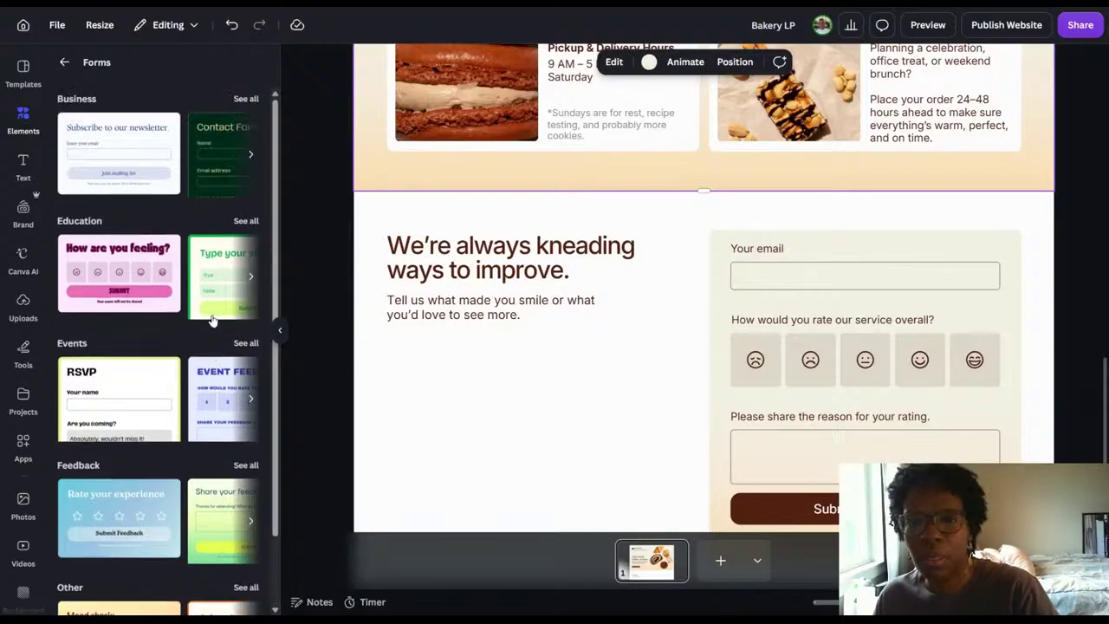
Search the design elements for "contact information form", check the results, and clear the search to return to the element categories.
{"action": "left_click", "coordinate": [64, 63]}
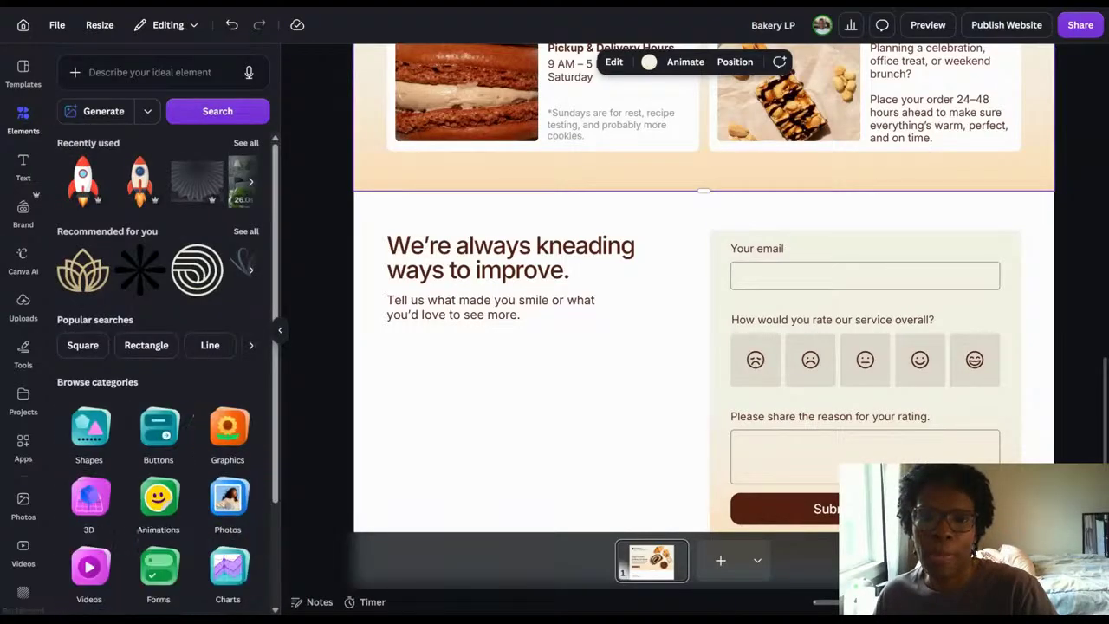
{"action": "left_click", "coordinate": [25, 115]}
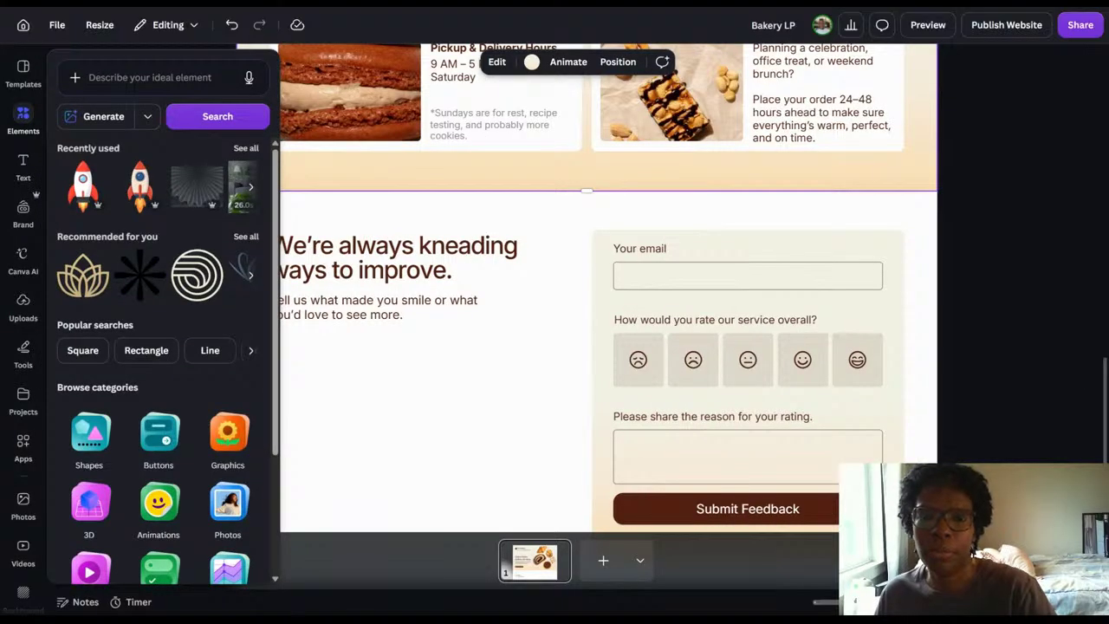
{"action": "left_click", "coordinate": [121, 78]}
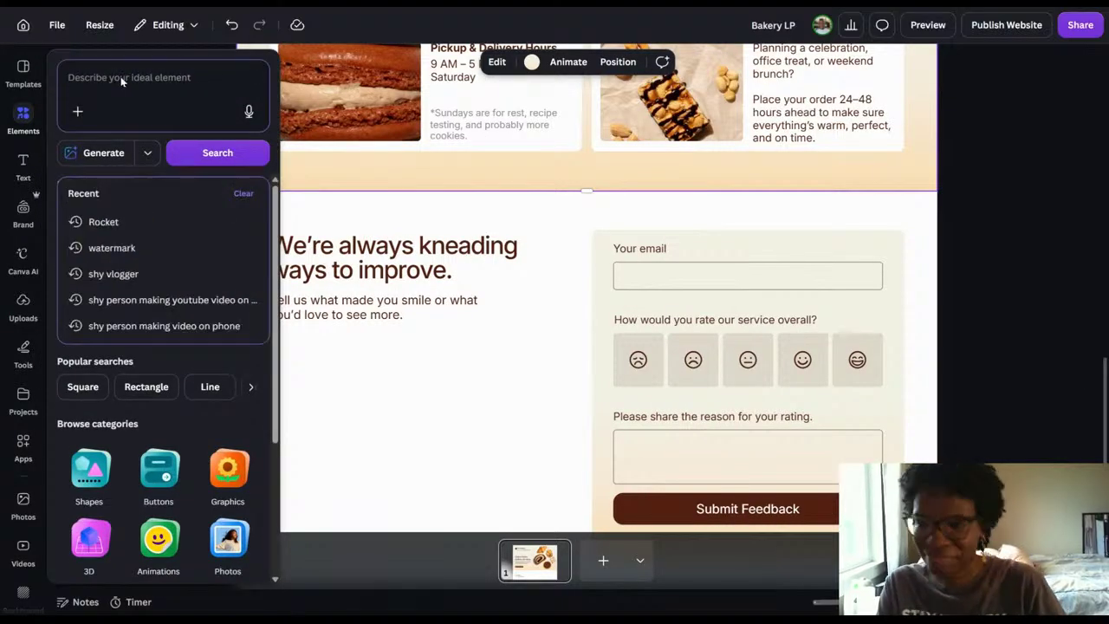
{"action": "type", "text": "contact"}
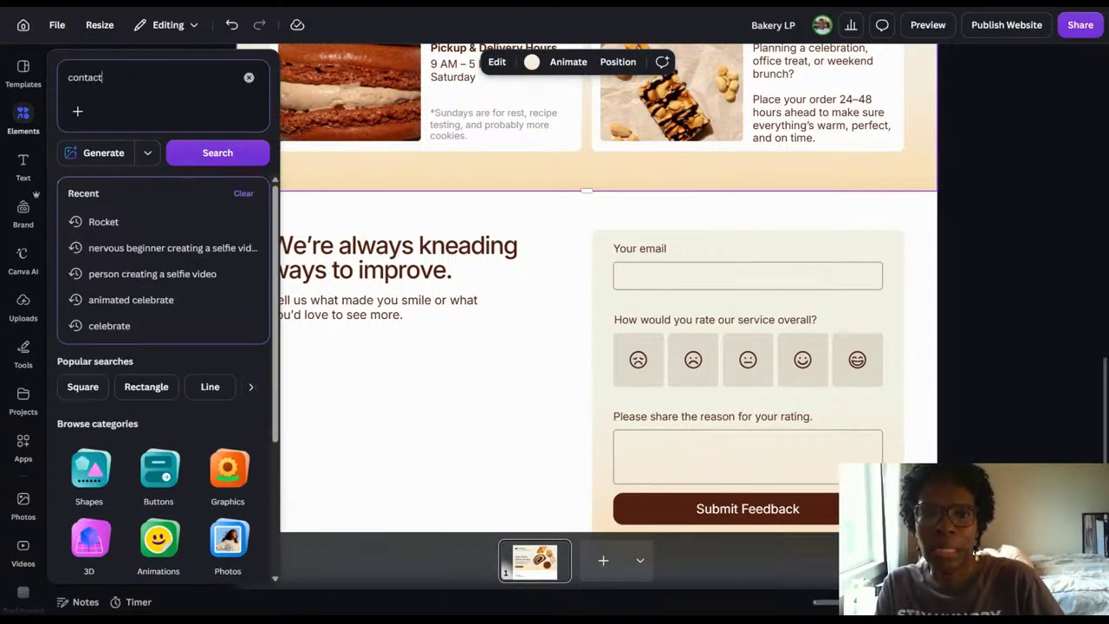
{"action": "type", "text": " information"}
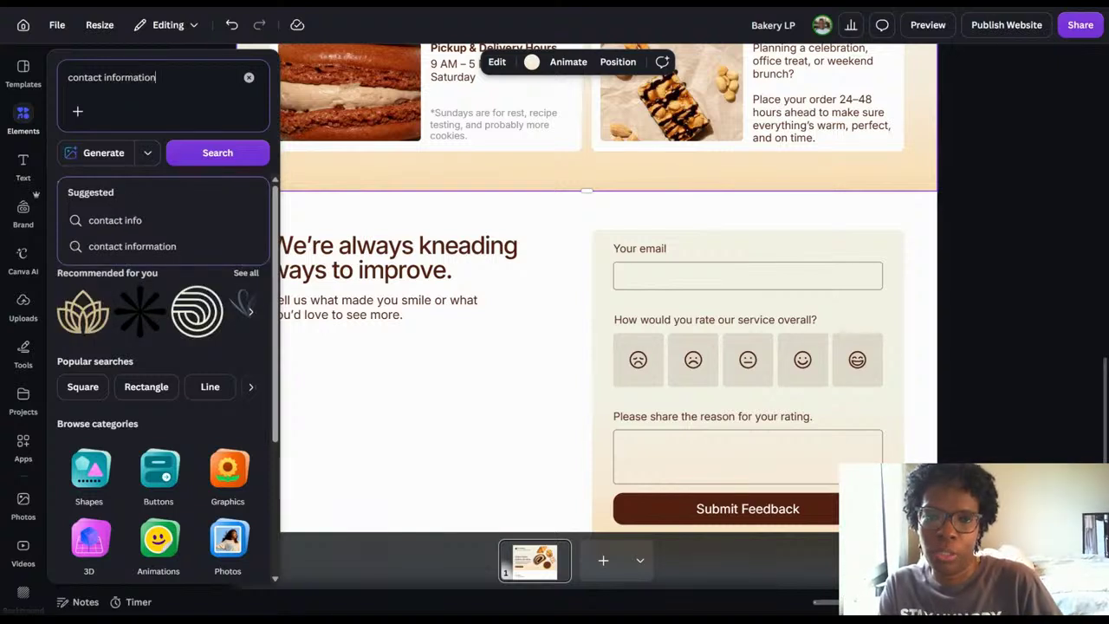
{"action": "type", "text": " form"}
{"action": "key", "text": "Return"}
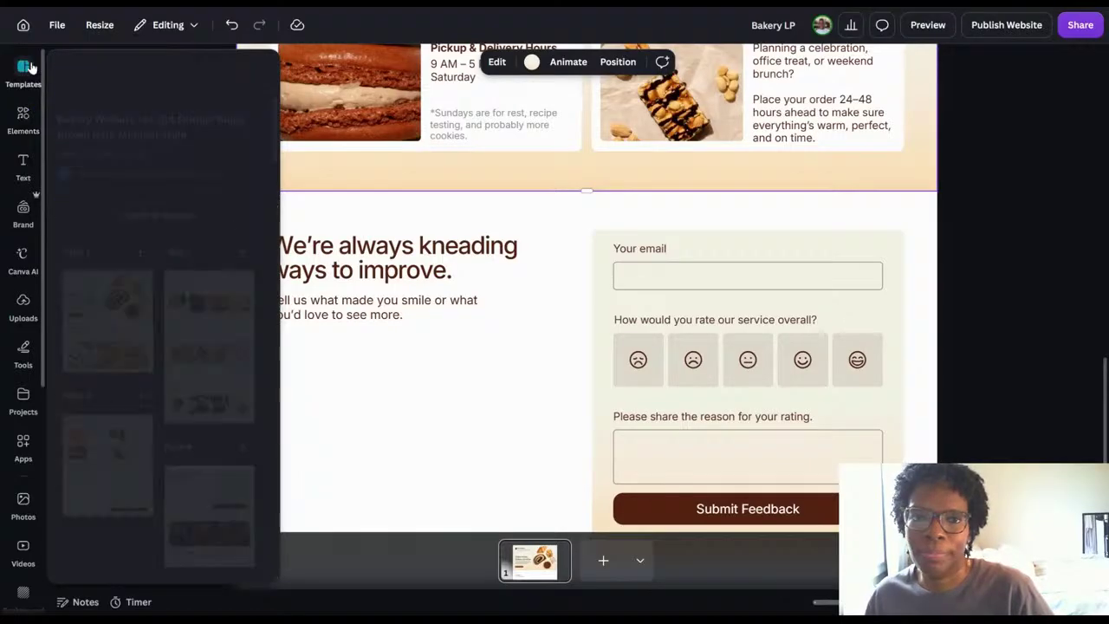
{"action": "left_click", "coordinate": [23, 119]}
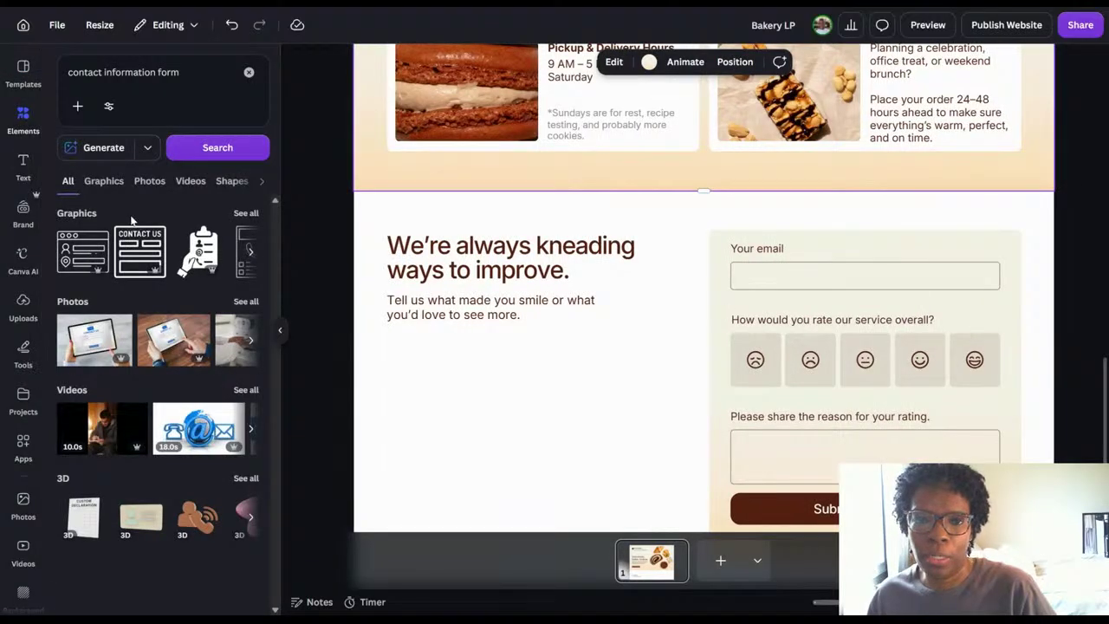
{"action": "left_click", "coordinate": [249, 72]}
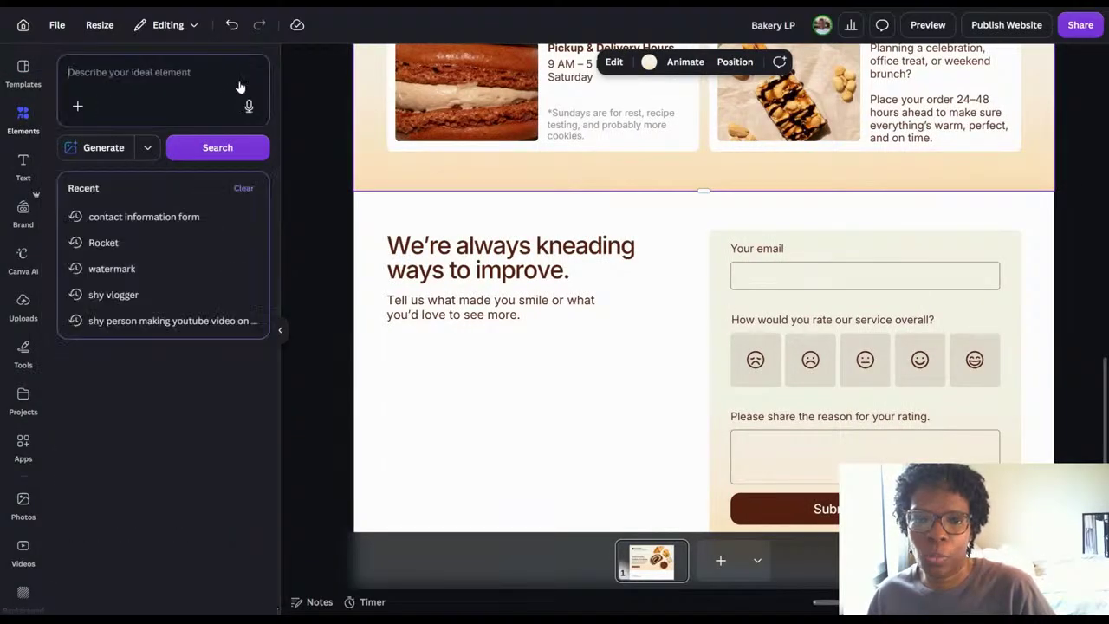
{"action": "scroll", "coordinate": [208, 394], "scroll_direction": "down", "scroll_amount": 2}
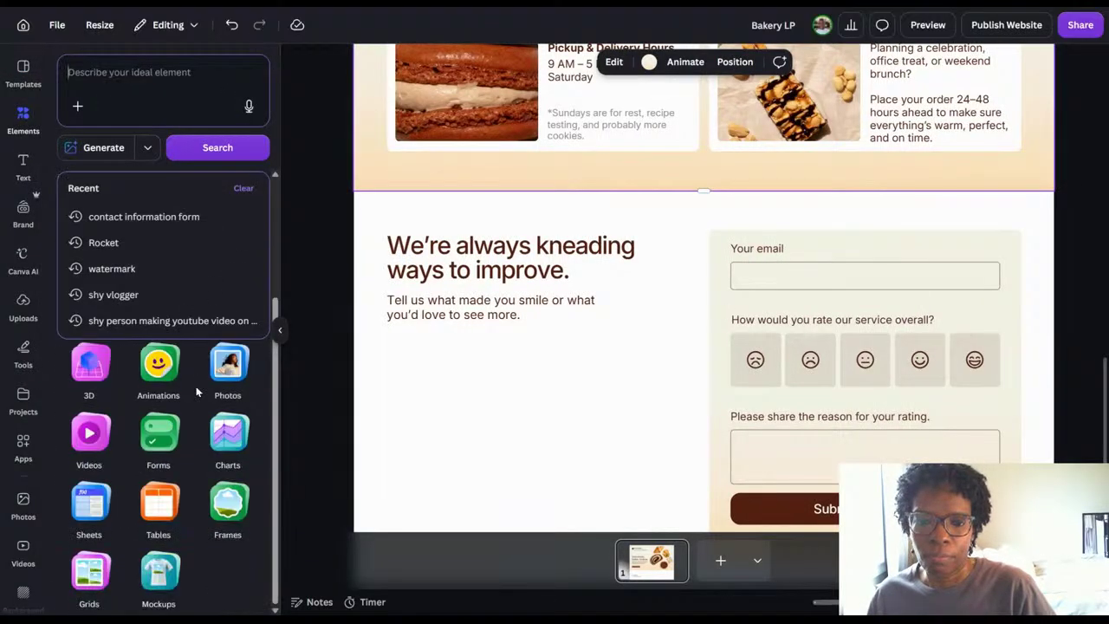
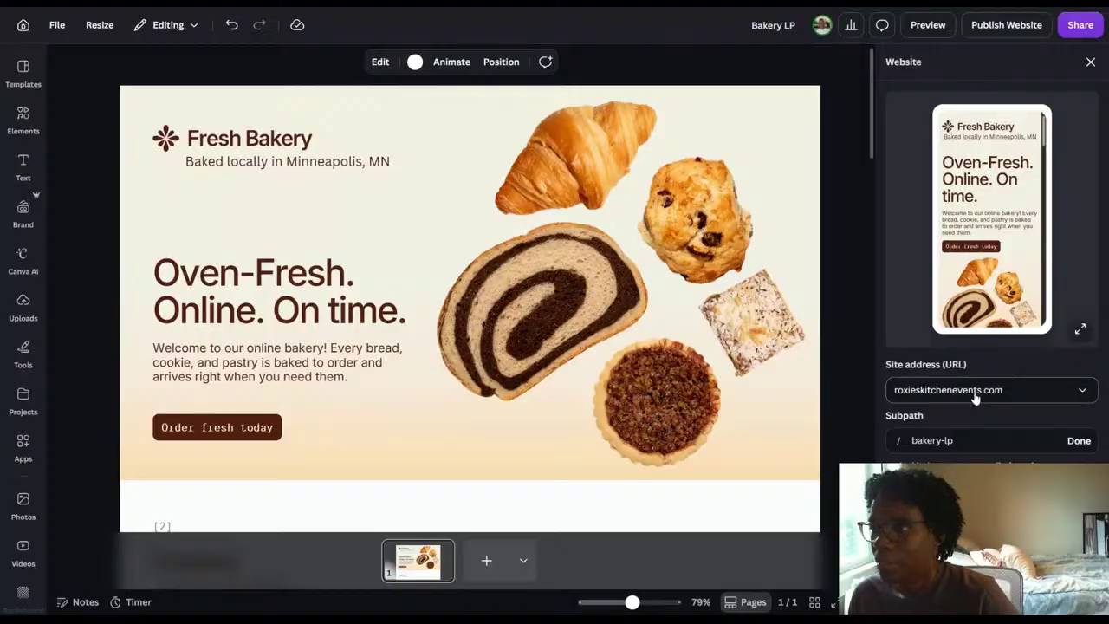
Delete the "[2]" label above the Pastries heading.
{"action": "scroll", "coordinate": [994, 248], "scroll_direction": "down", "scroll_amount": 3}
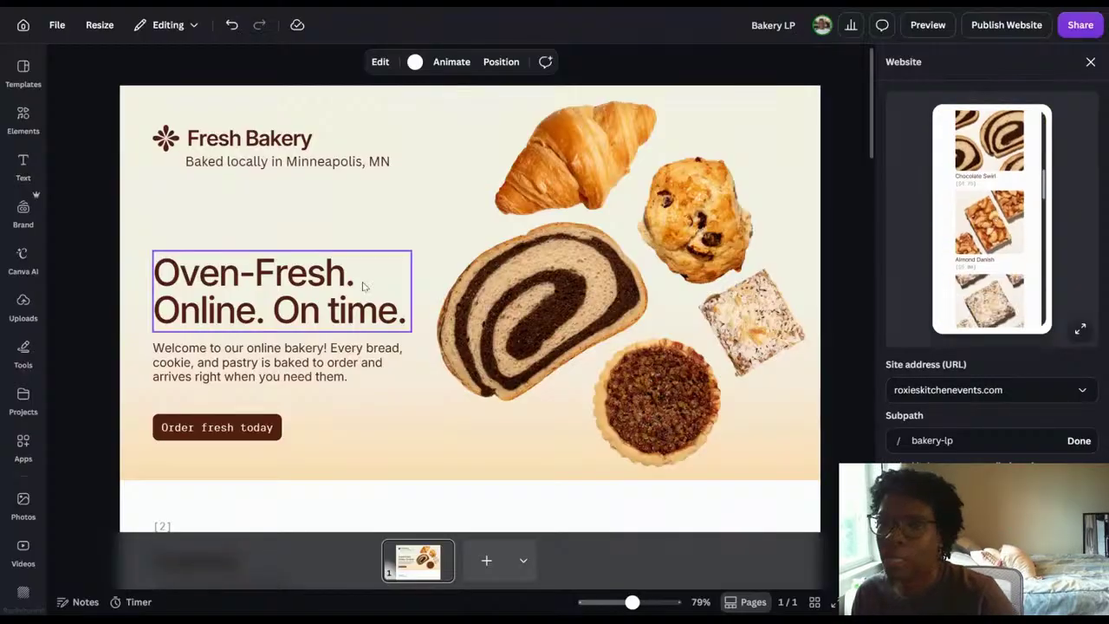
{"action": "scroll", "coordinate": [363, 286], "scroll_direction": "down", "scroll_amount": 5}
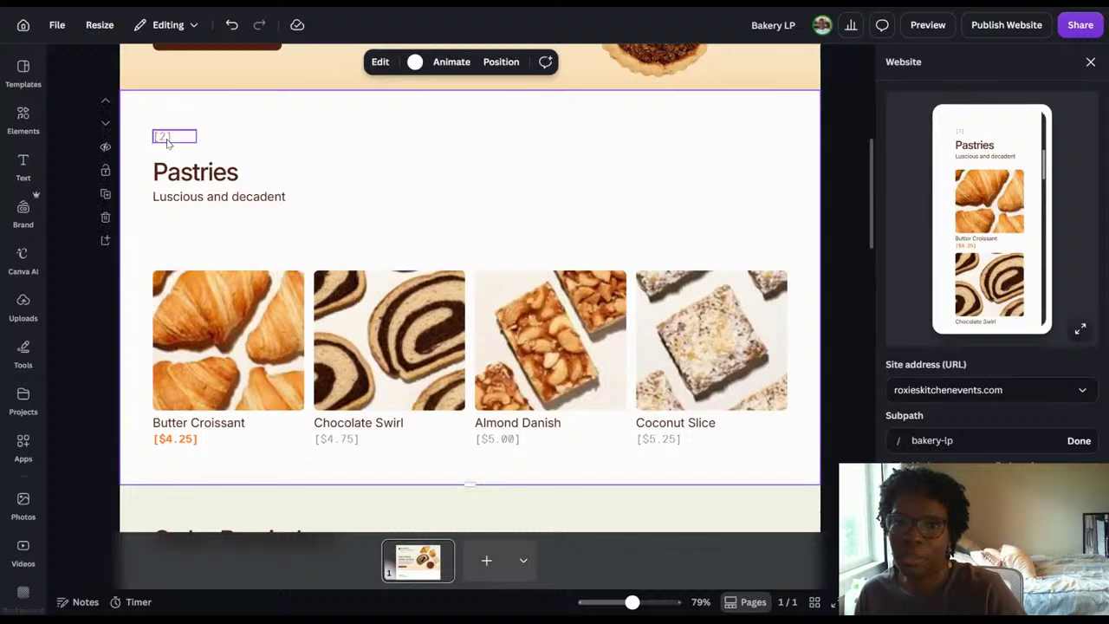
{"action": "left_click", "coordinate": [168, 138]}
{"action": "left_click", "coordinate": [205, 101]}
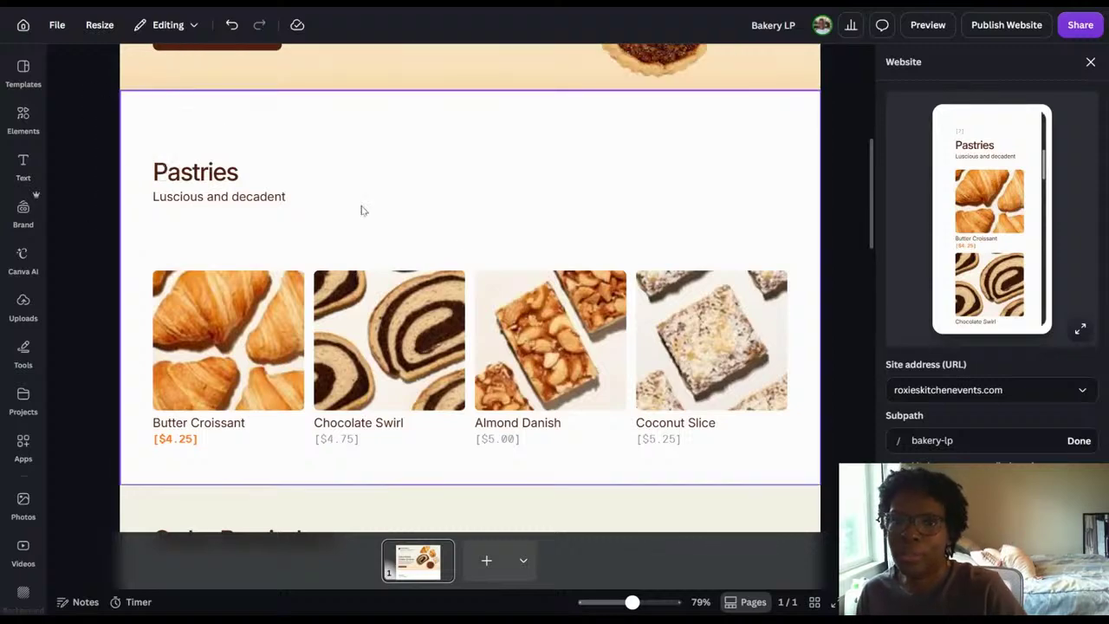
Review the mobile preview from the pastries through the order reminders, Delivery Info form and feedback form, and return to the pastries.
{"action": "scroll", "coordinate": [1031, 212], "scroll_direction": "down", "scroll_amount": 5}
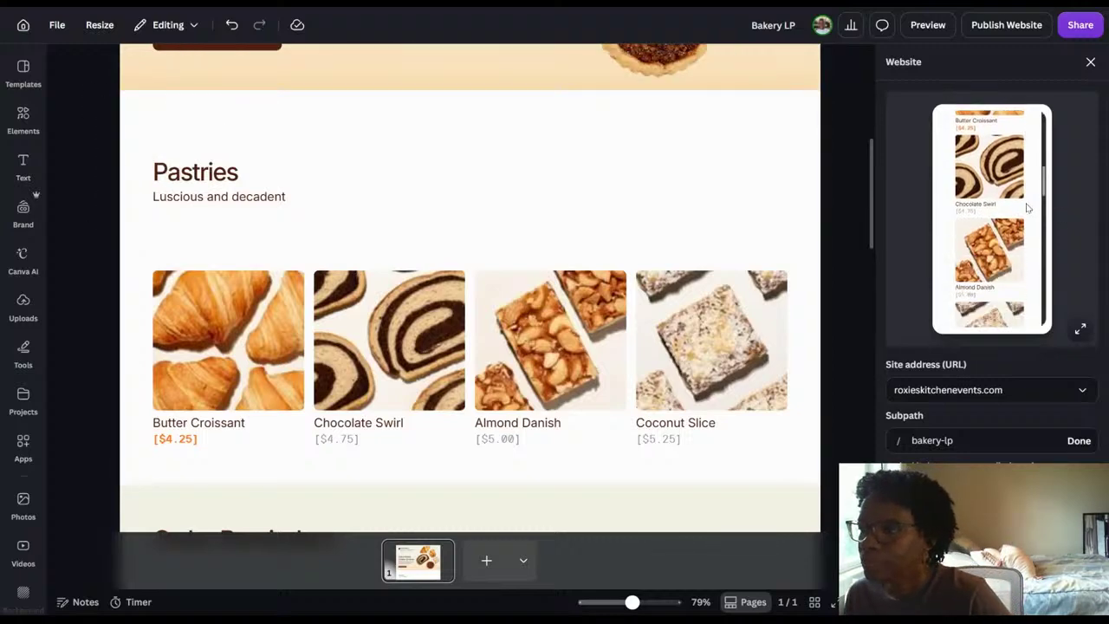
{"action": "scroll", "coordinate": [1027, 208], "scroll_direction": "down", "scroll_amount": 8}
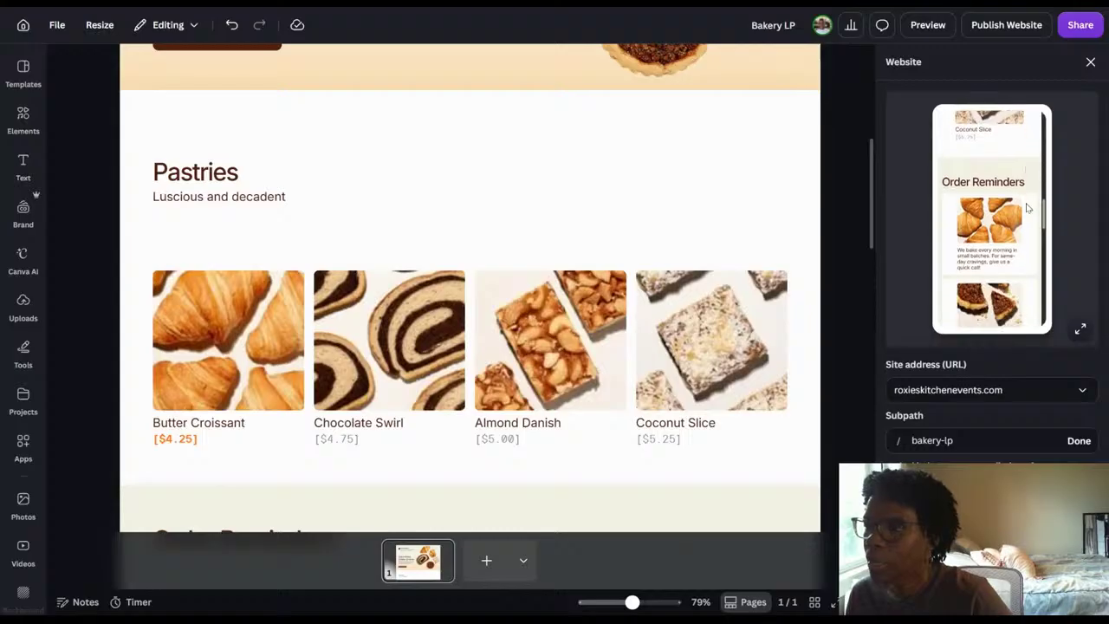
{"action": "scroll", "coordinate": [1028, 208], "scroll_direction": "down", "scroll_amount": 4}
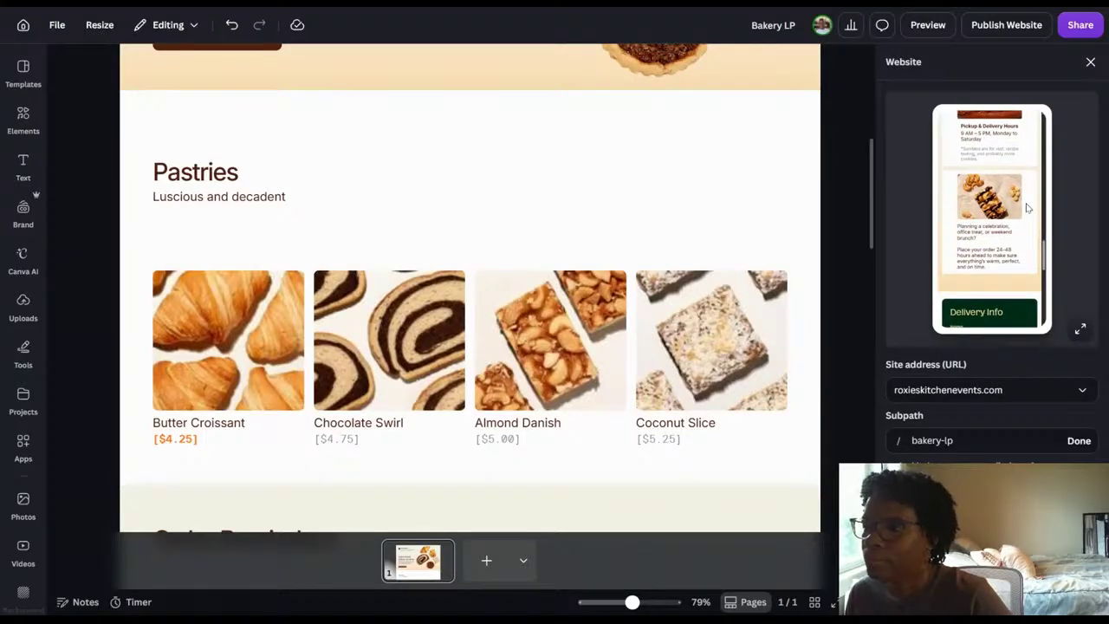
{"action": "scroll", "coordinate": [1027, 208], "scroll_direction": "down", "scroll_amount": 4}
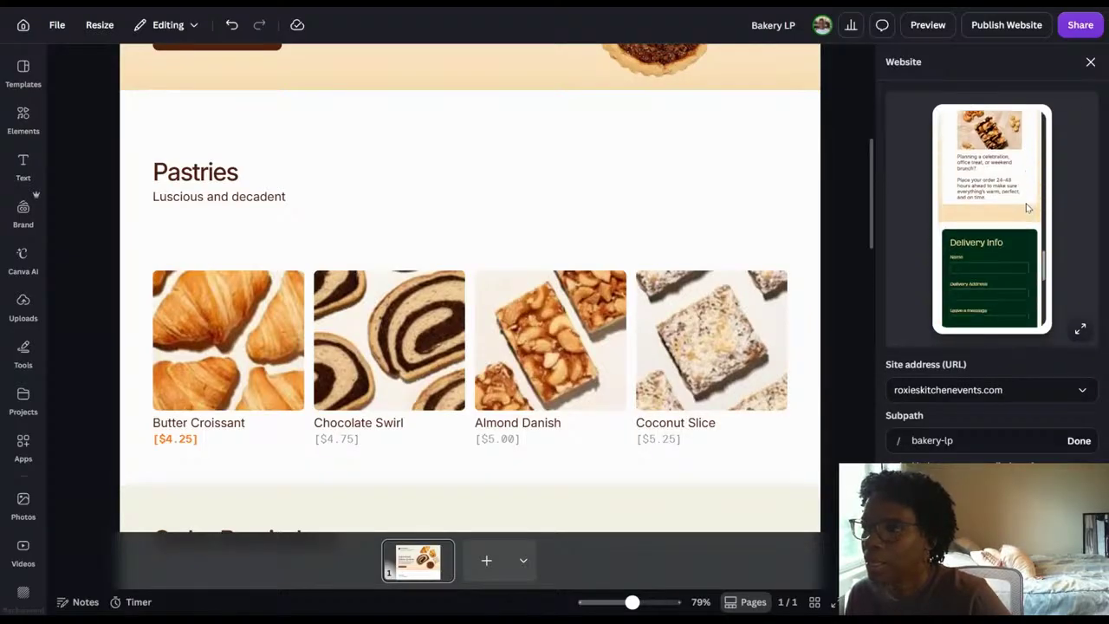
{"action": "scroll", "coordinate": [1028, 208], "scroll_direction": "down", "scroll_amount": 4}
{"action": "scroll", "coordinate": [1027, 208], "scroll_direction": "up", "scroll_amount": 1}
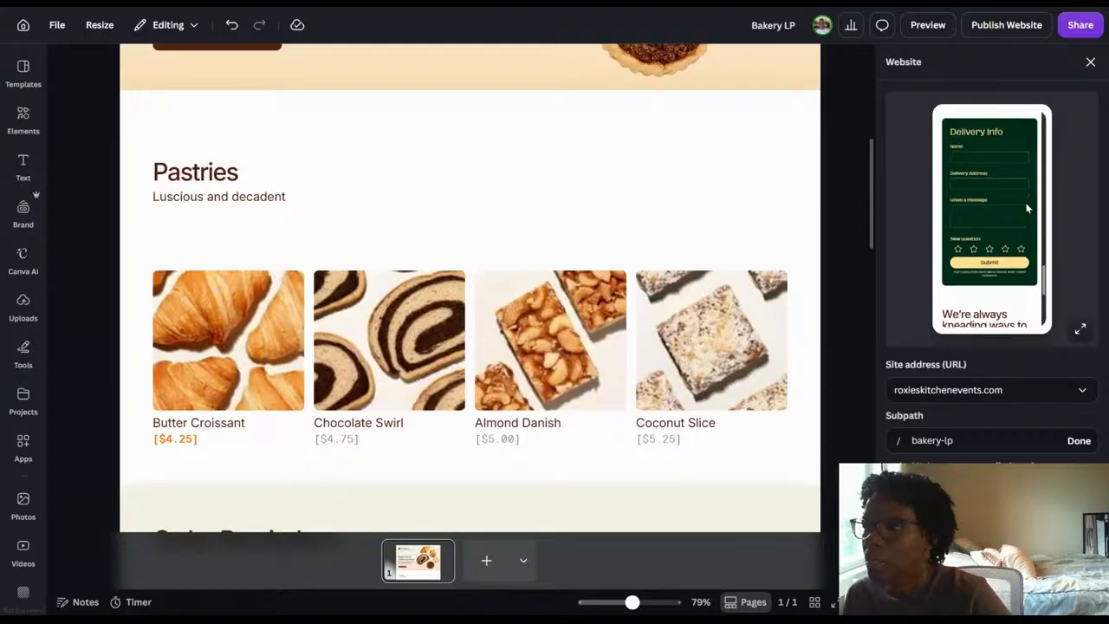
{"action": "scroll", "coordinate": [1000, 175], "scroll_direction": "down", "scroll_amount": 5}
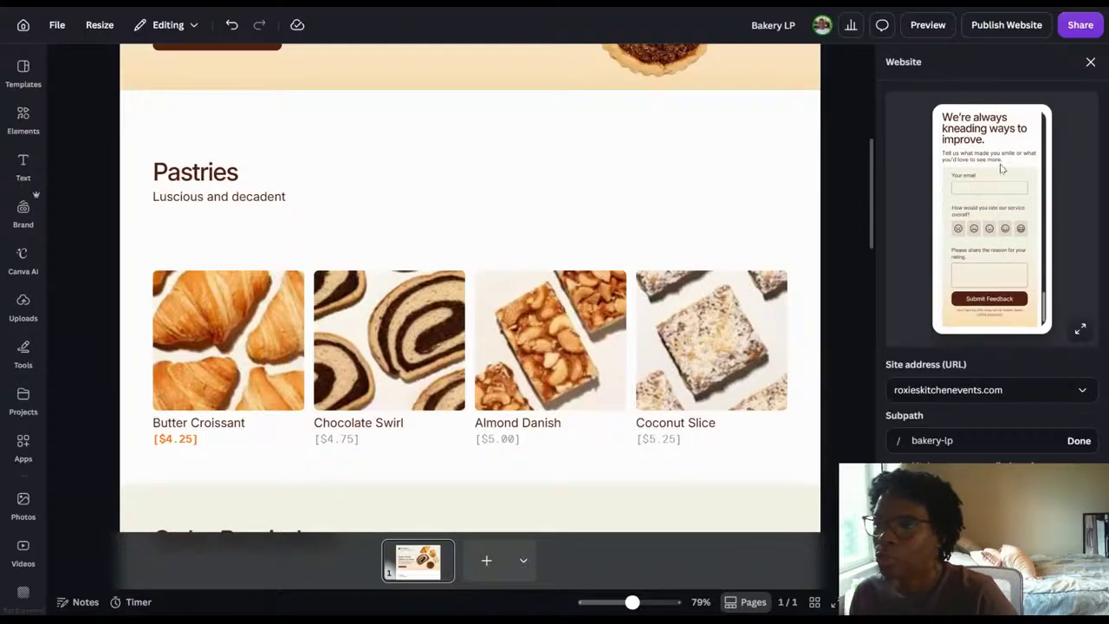
{"action": "scroll", "coordinate": [1001, 169], "scroll_direction": "up", "scroll_amount": 10}
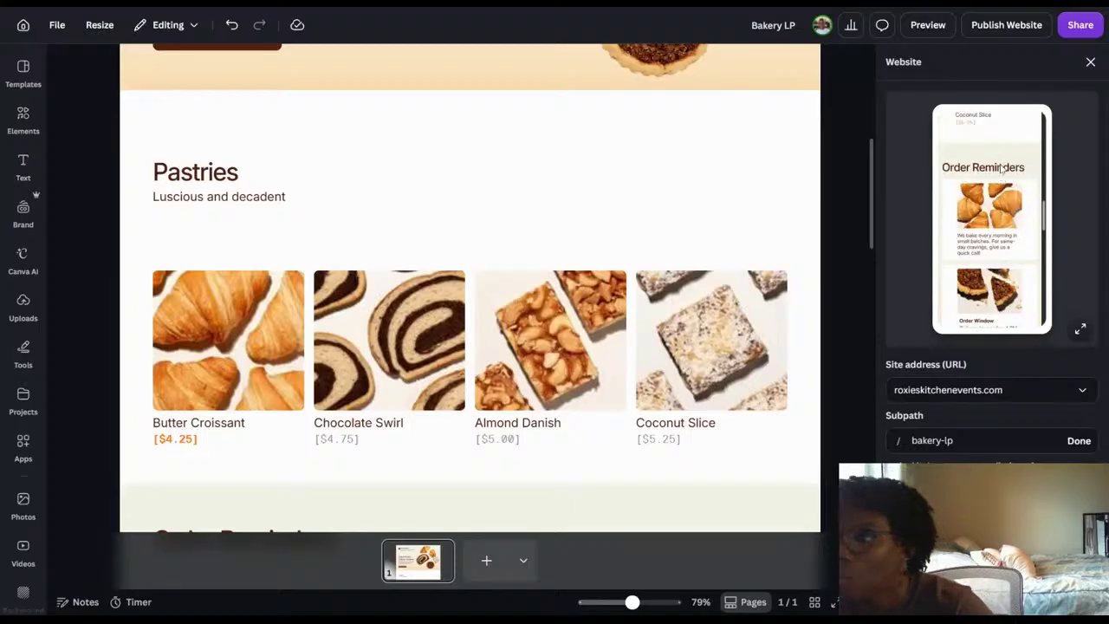
{"action": "scroll", "coordinate": [1000, 169], "scroll_direction": "up", "scroll_amount": 6}
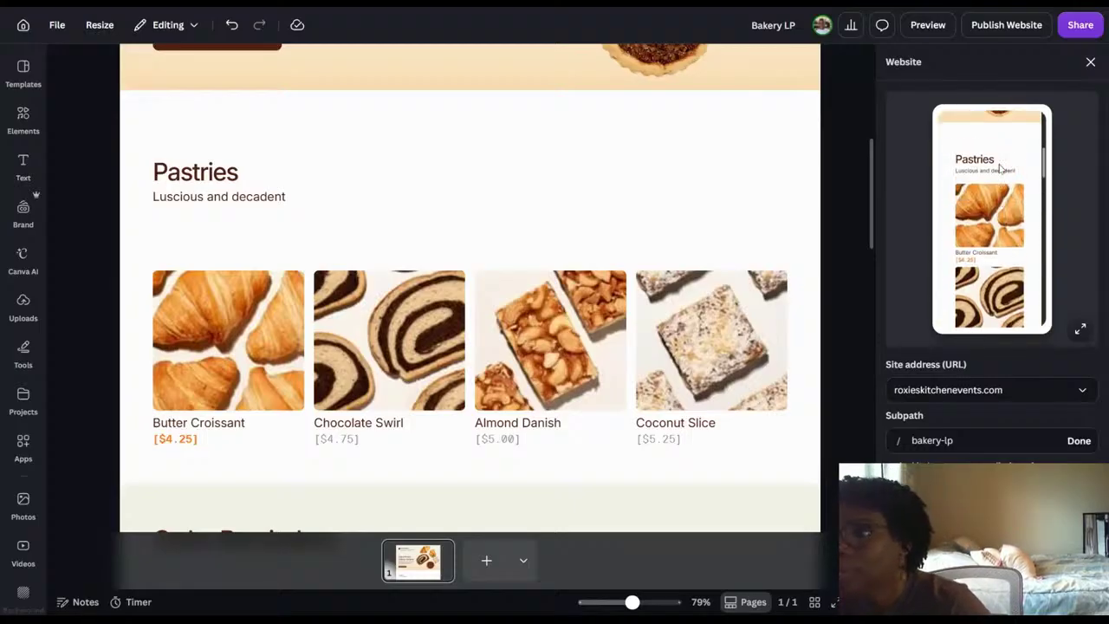
{"action": "scroll", "coordinate": [1001, 169], "scroll_direction": "up", "scroll_amount": 2}
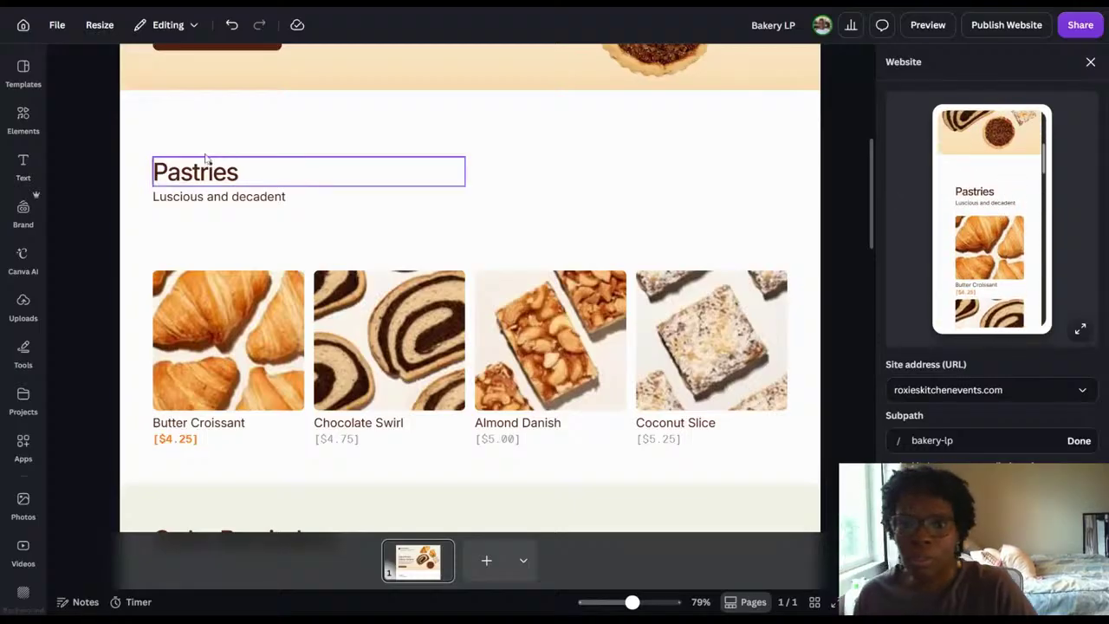
Change the "Pastries" section heading to "Pastry Payments".
{"action": "left_click", "coordinate": [250, 170]}
{"action": "double_click", "coordinate": [249, 170]}
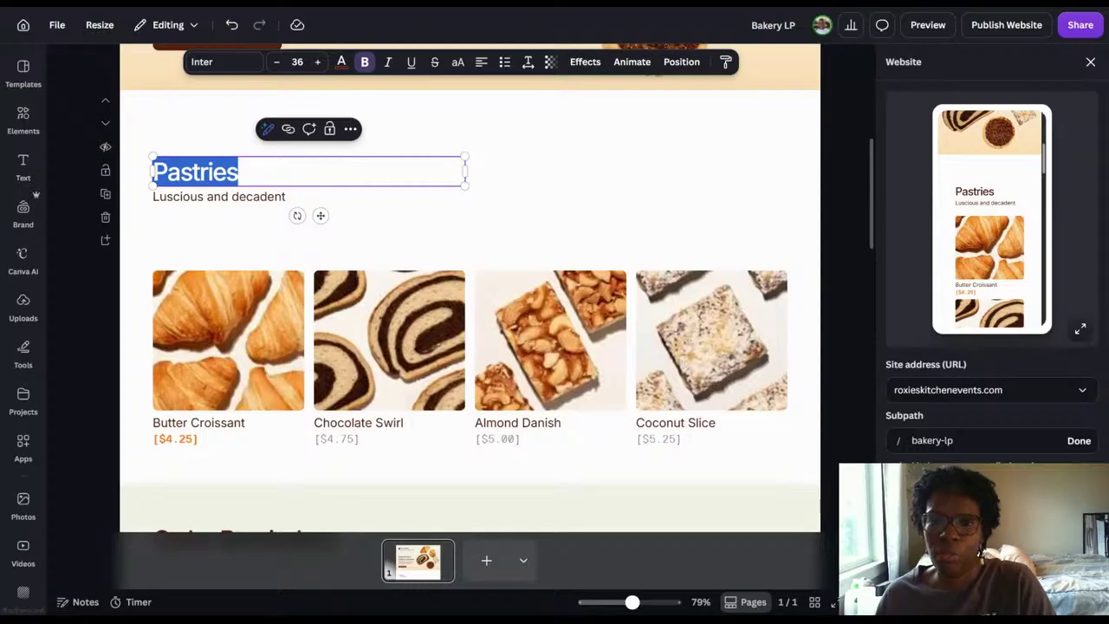
{"action": "key", "text": "Right"}
{"action": "key", "text": "BackSpace"}
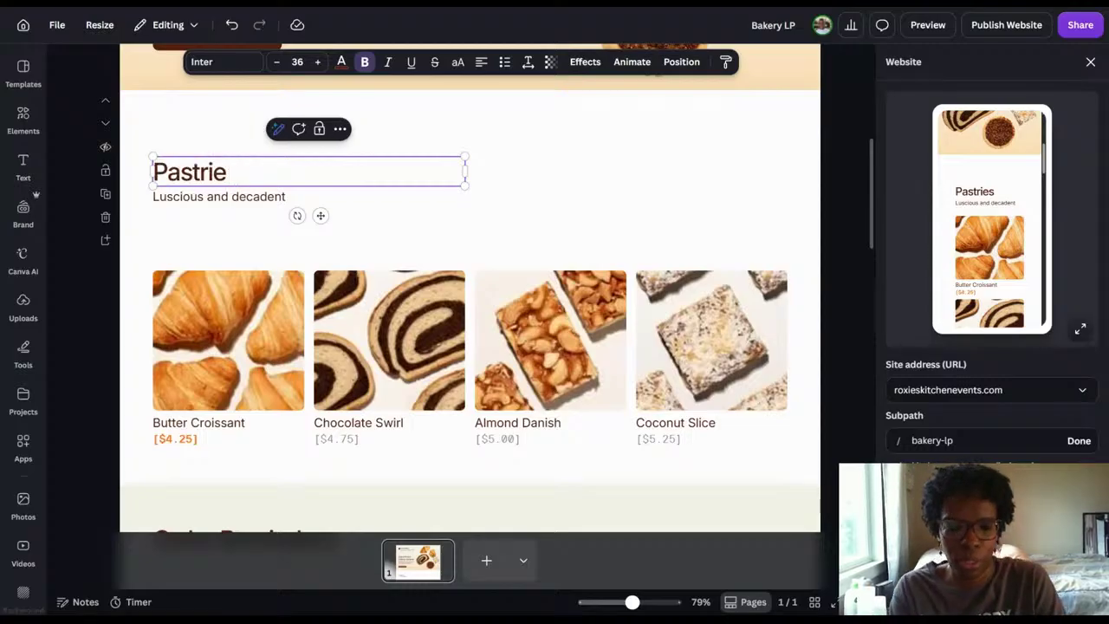
{"action": "type", "text": "Pay"}
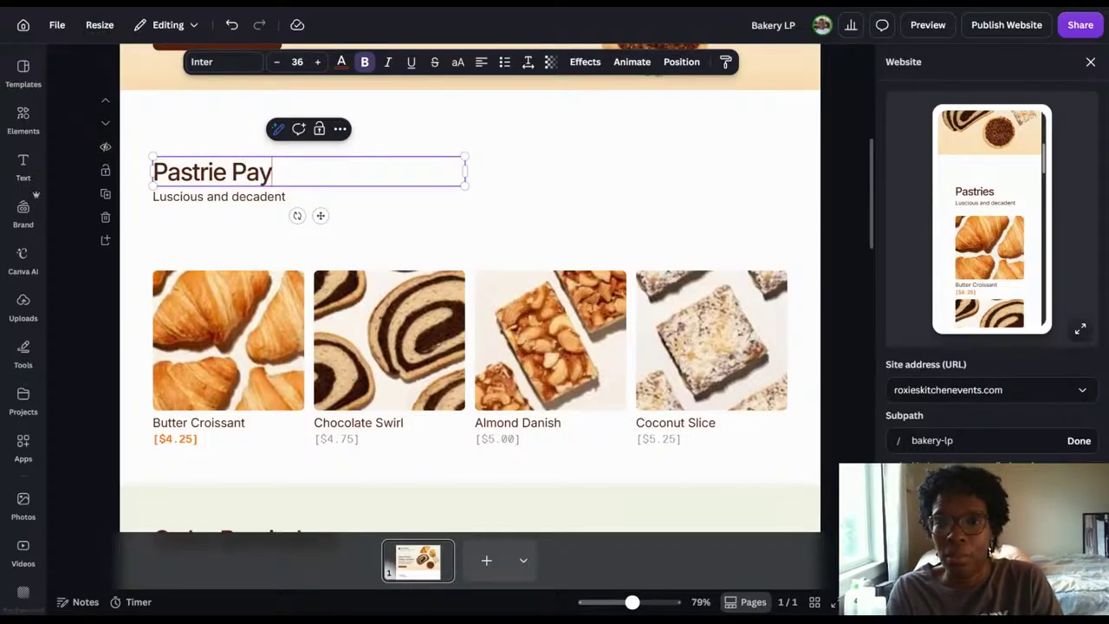
{"action": "type", "text": "ment"}
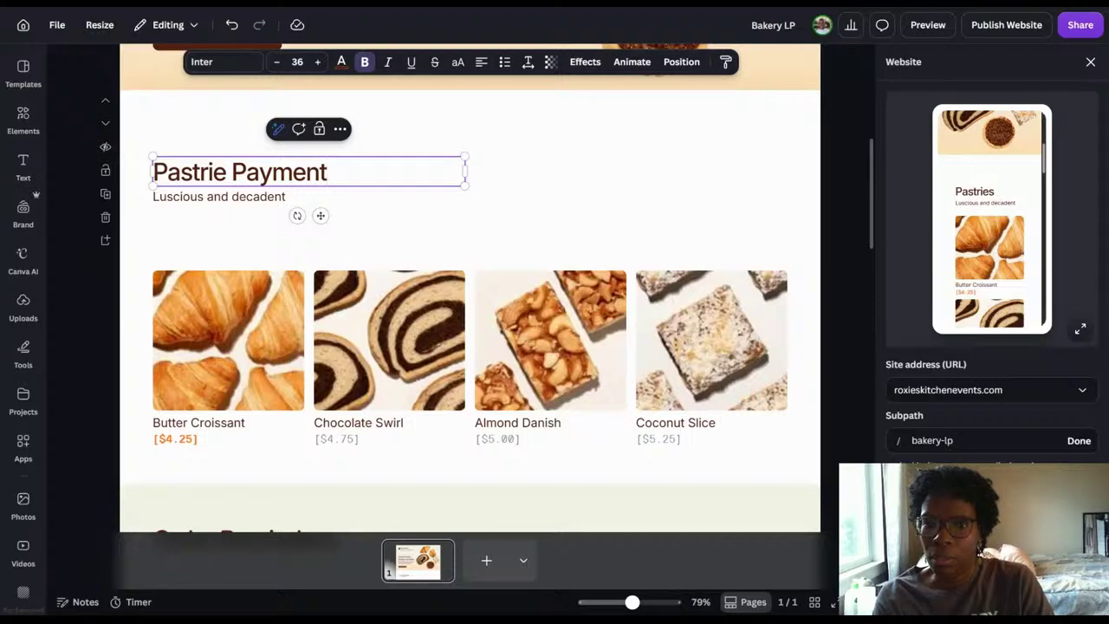
{"action": "type", "text": "s"}
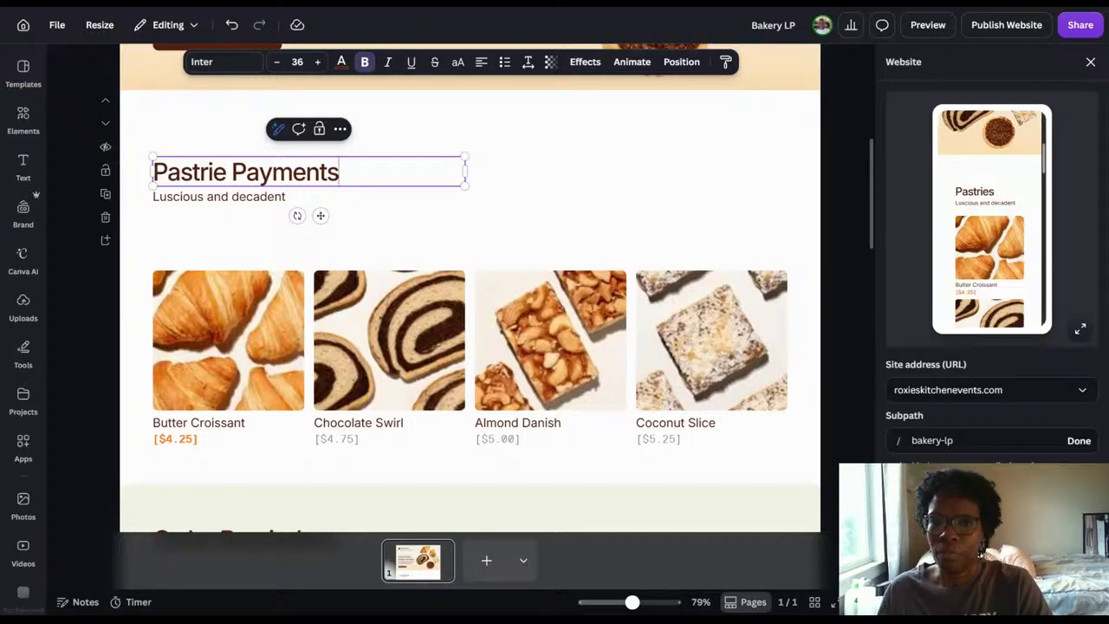
{"action": "key", "text": "BackSpace"}
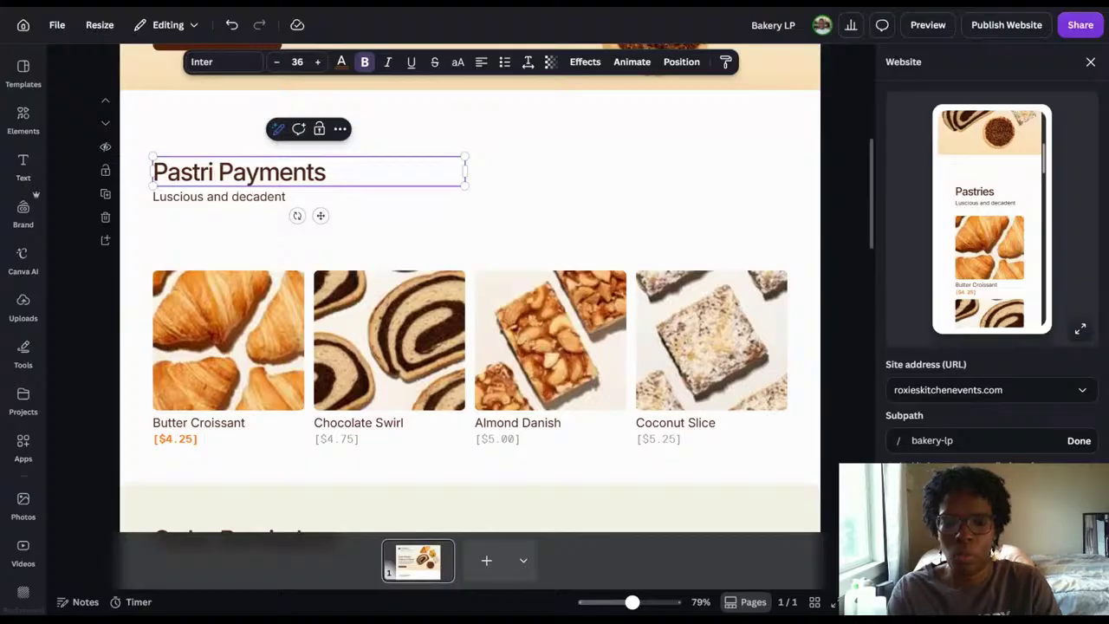
{"action": "type", "text": "y"}
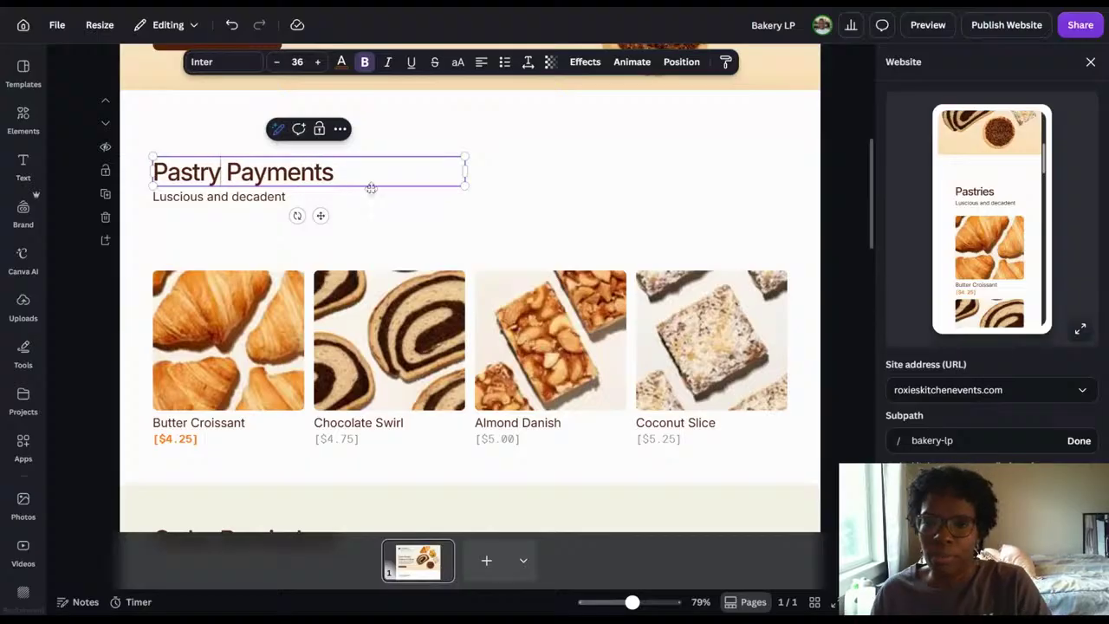
{"action": "left_click", "coordinate": [558, 180]}
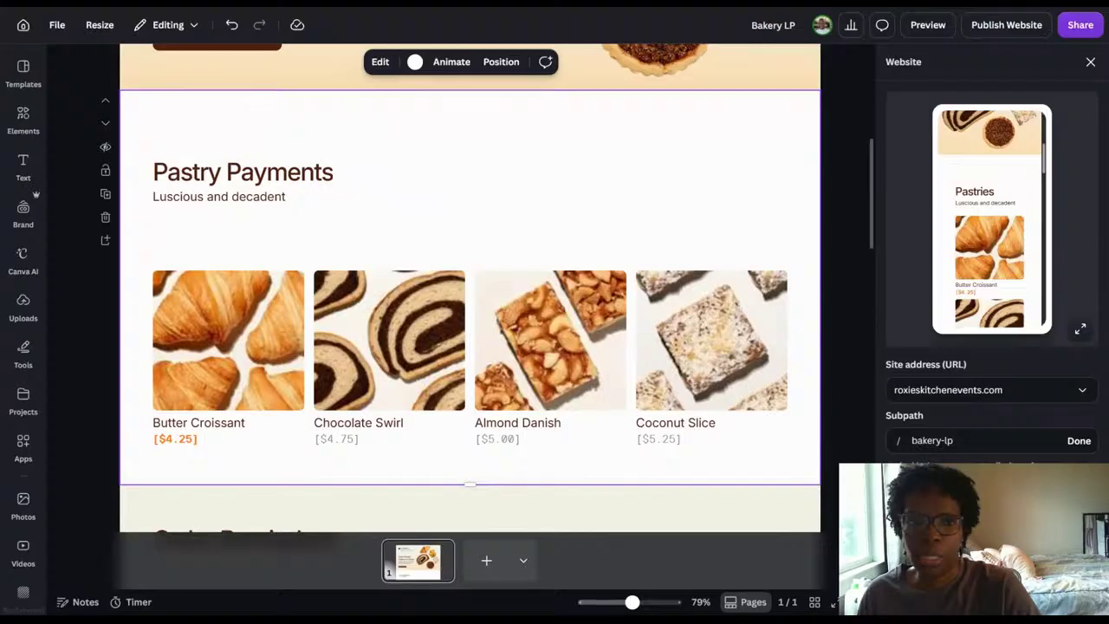
Add a body text box and place it in the gap between the Pastry Payments subtitle and the product photos.
{"action": "left_click", "coordinate": [24, 164]}
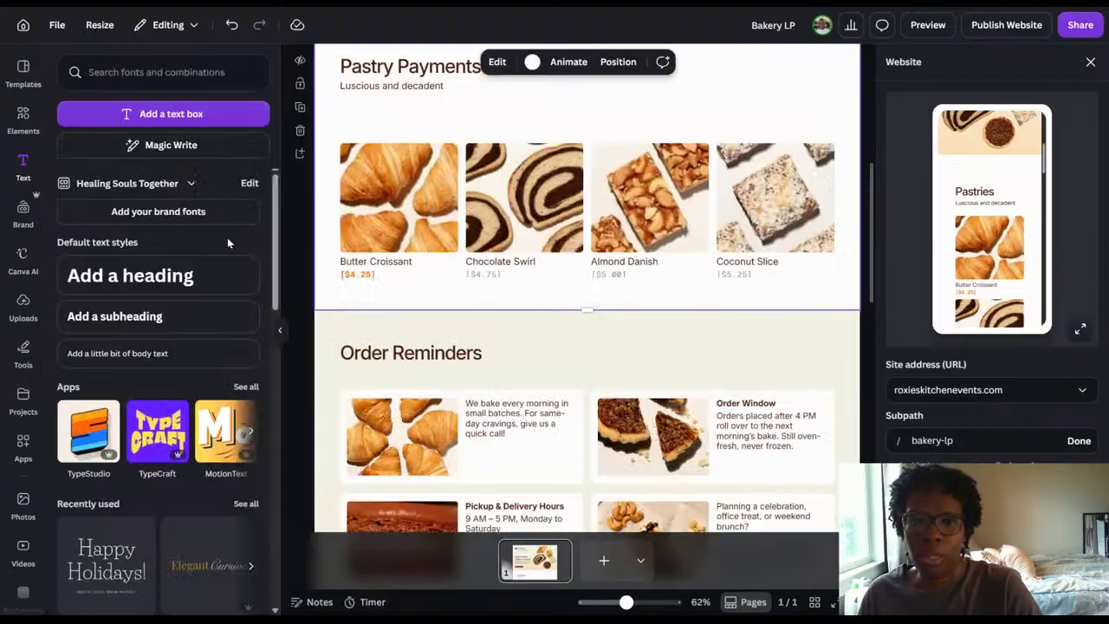
{"action": "left_click", "coordinate": [150, 353]}
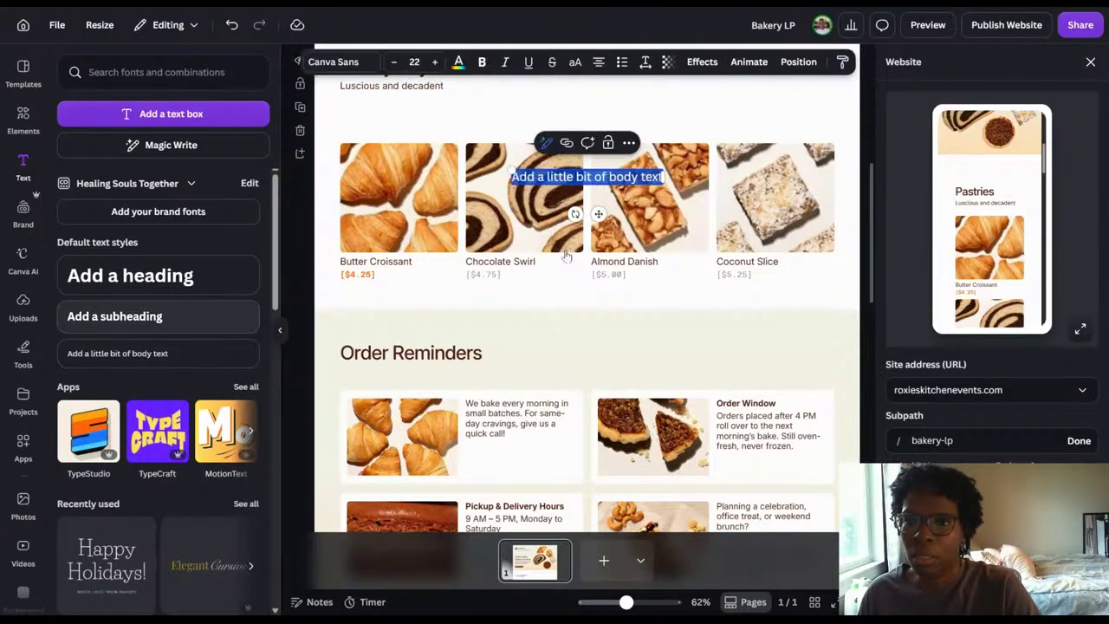
{"action": "left_click_drag", "start_coordinate": [598, 213], "coordinate": [579, 147]}
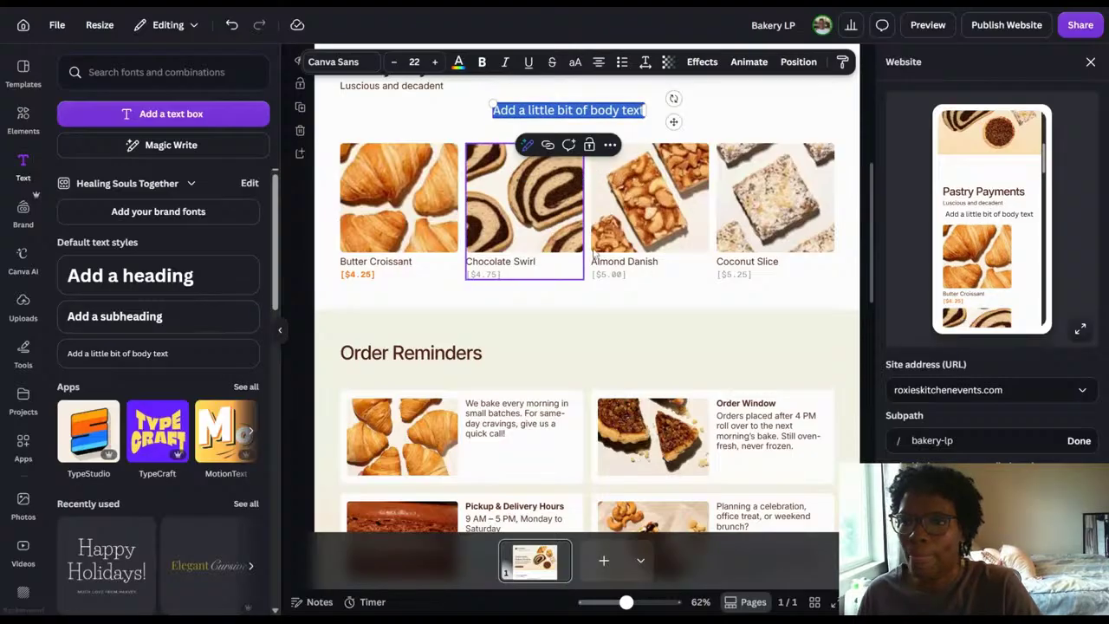
{"action": "scroll", "coordinate": [771, 345], "scroll_direction": "up", "scroll_amount": 4}
{"action": "left_click", "coordinate": [771, 345]}
{"action": "scroll", "coordinate": [771, 345], "scroll_direction": "down", "scroll_amount": 1}
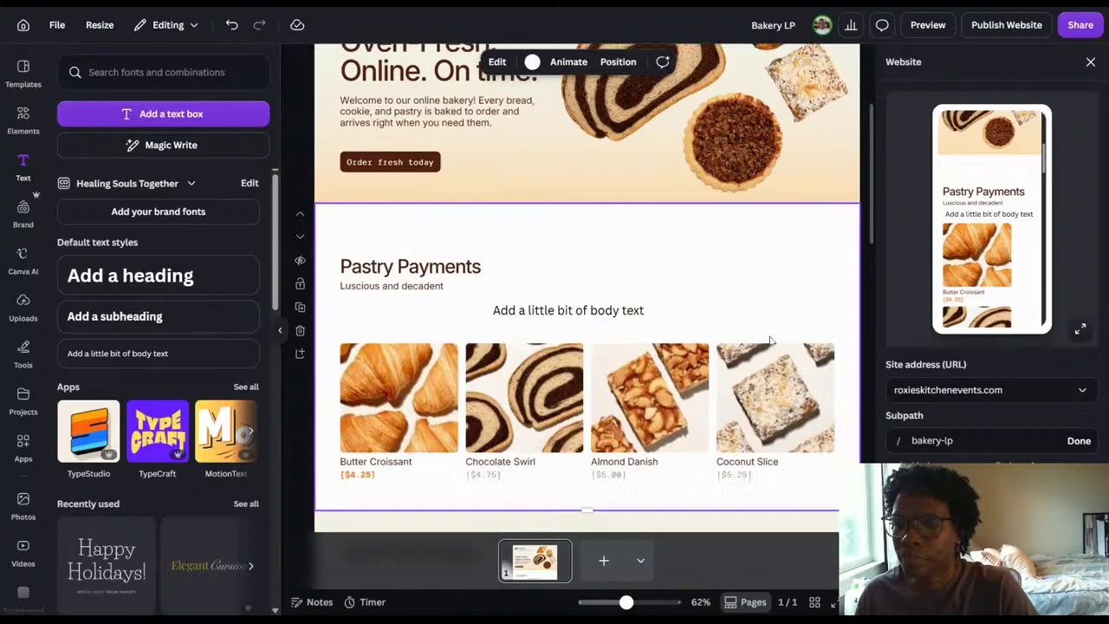
Color the new body text gray brown (#763c1d) from the croissant photo's colors.
{"action": "left_click", "coordinate": [571, 305]}
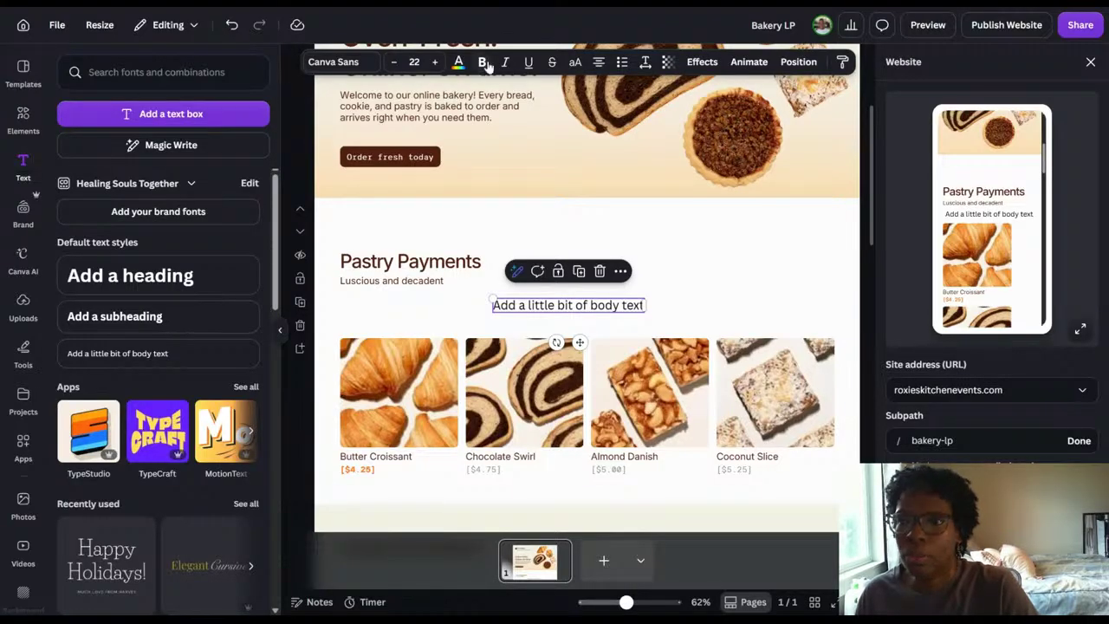
{"action": "double_click", "coordinate": [546, 310]}
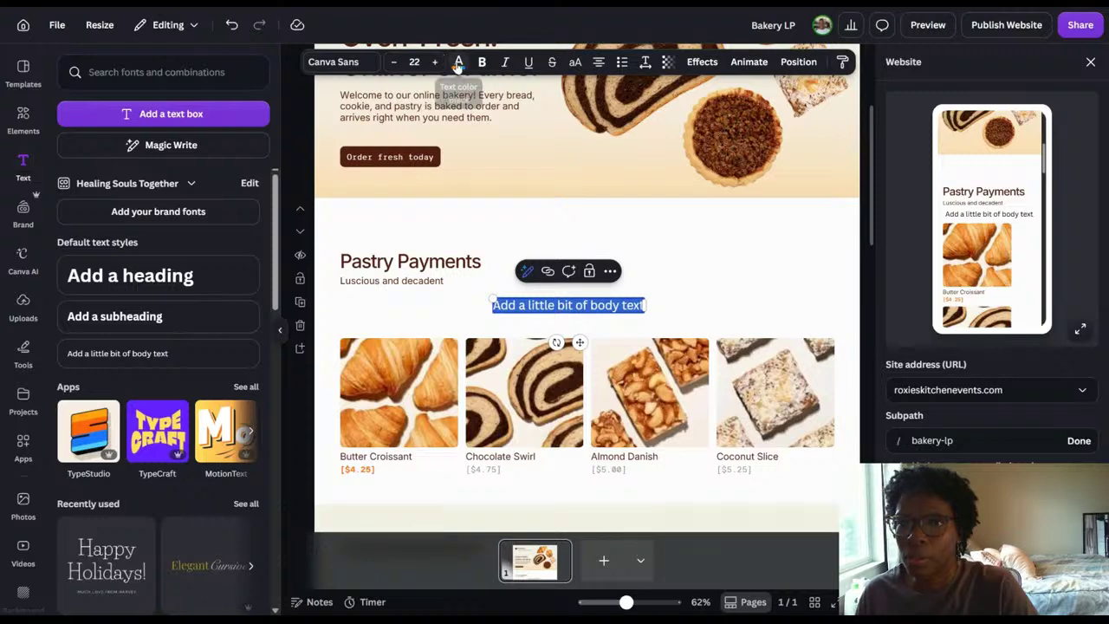
{"action": "left_click", "coordinate": [459, 65]}
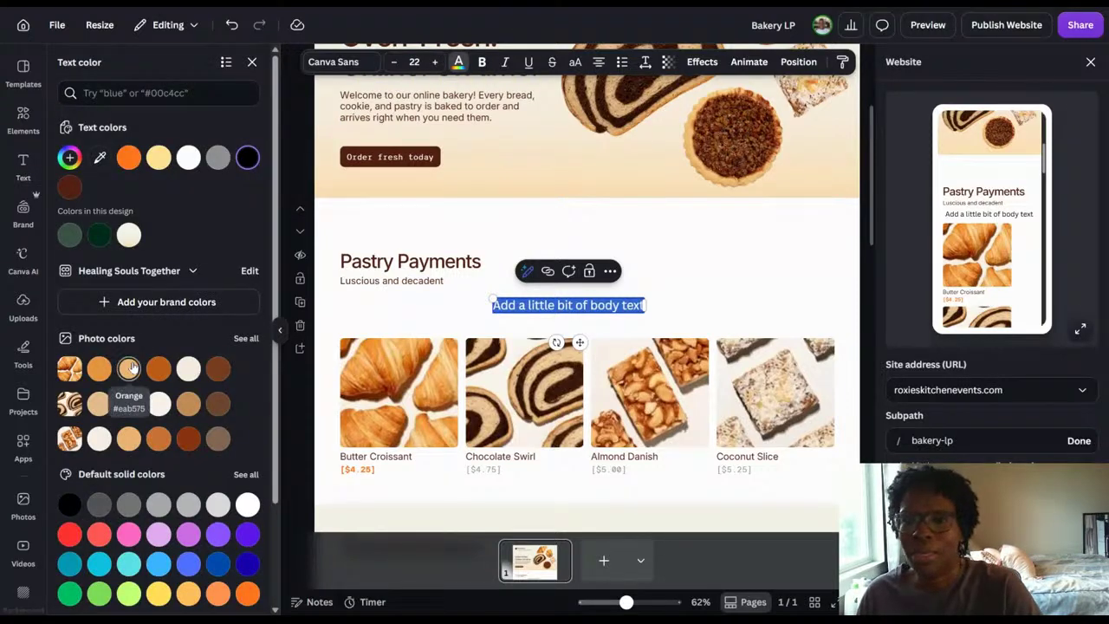
{"action": "left_click", "coordinate": [217, 368]}
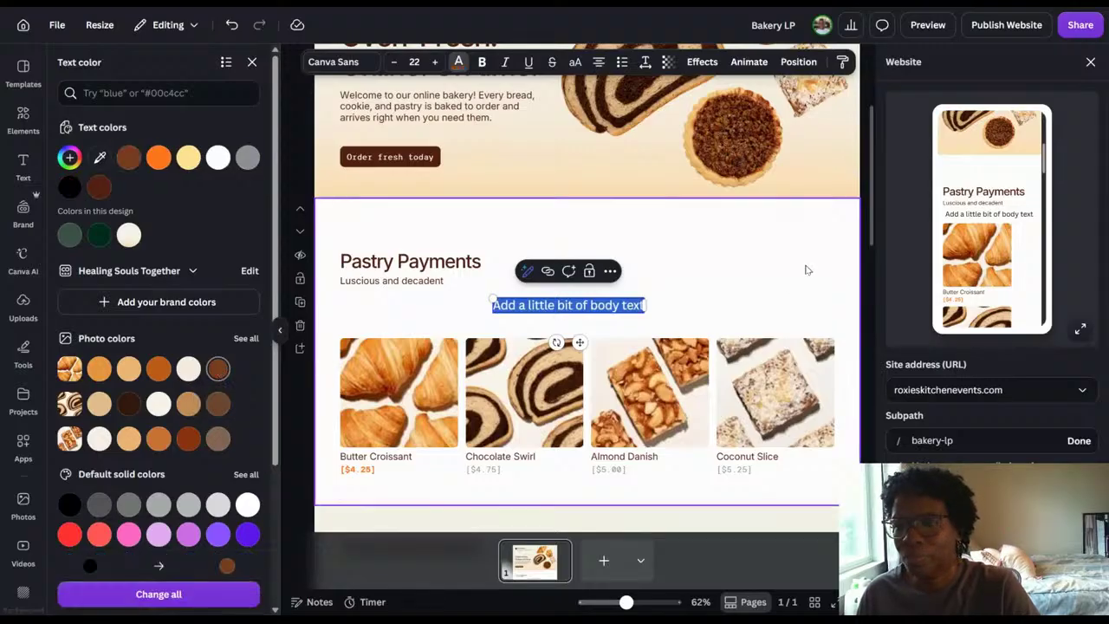
{"action": "left_click", "coordinate": [804, 265]}
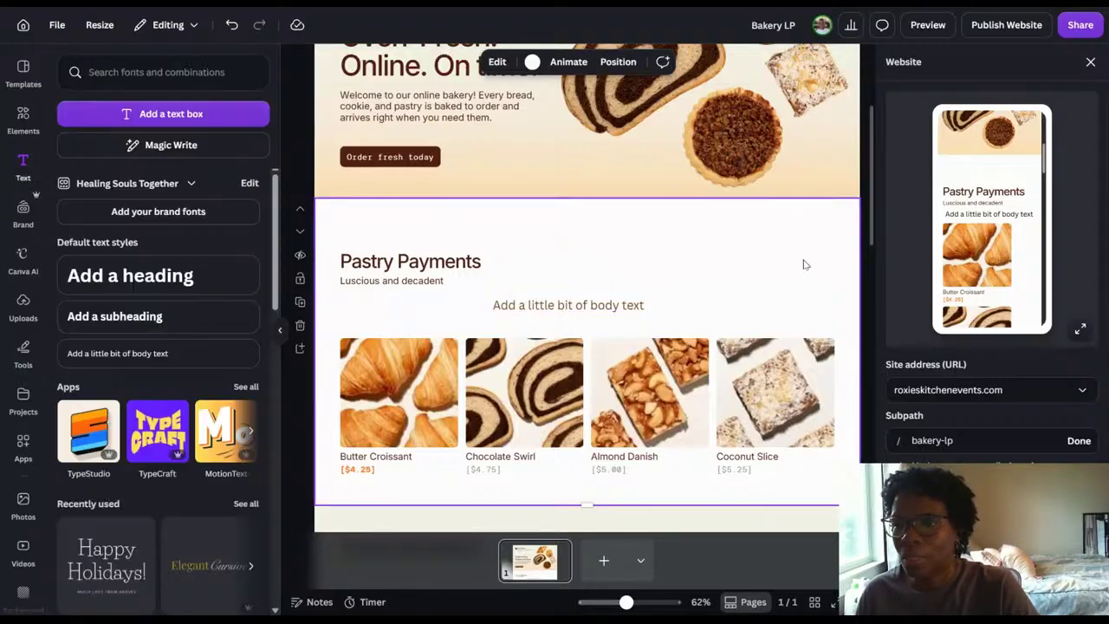
Replace the placeholder body text above the product photos with "Make your payment here and fill in your delivery info on the next page.".
{"action": "left_click_drag", "start_coordinate": [634, 299], "coordinate": [661, 295]}
{"action": "double_click", "coordinate": [641, 299]}
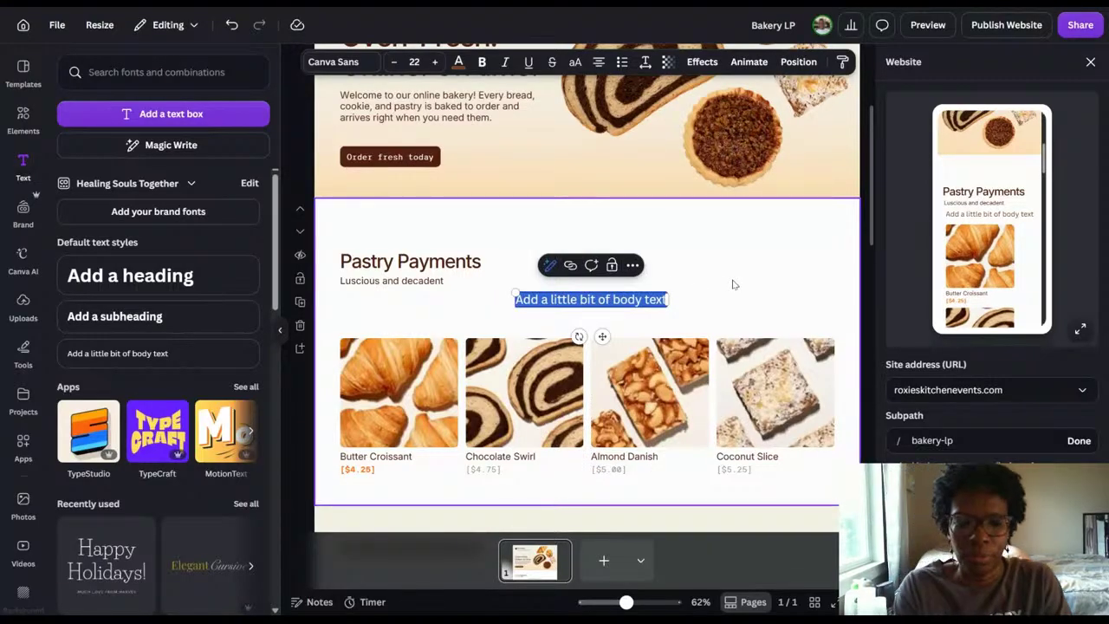
{"action": "type", "text": "Make you"}
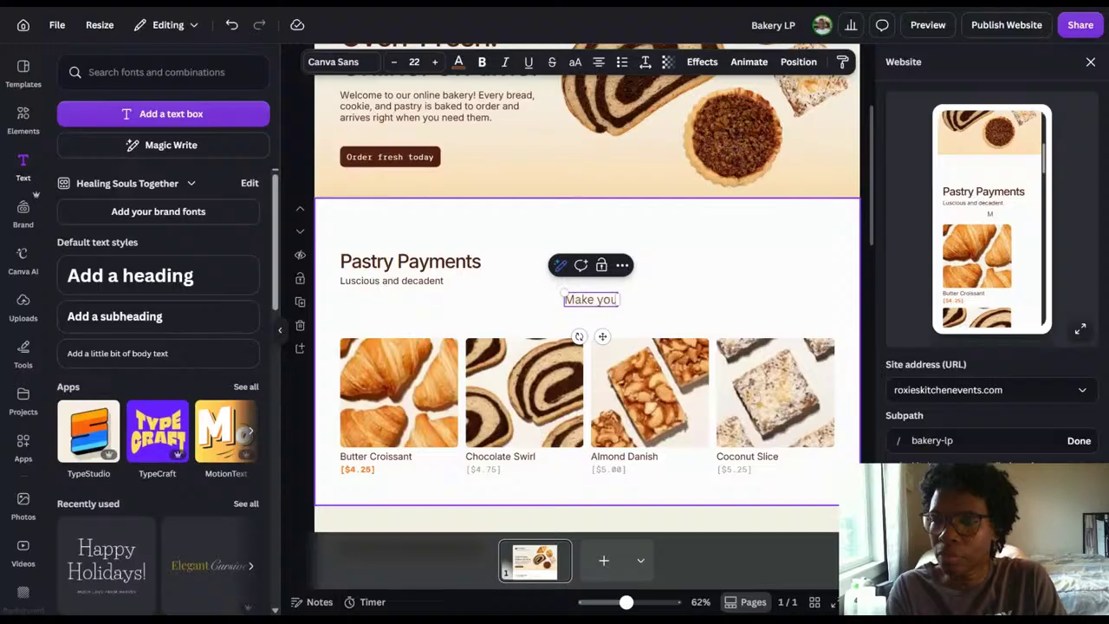
{"action": "type", "text": "r"}
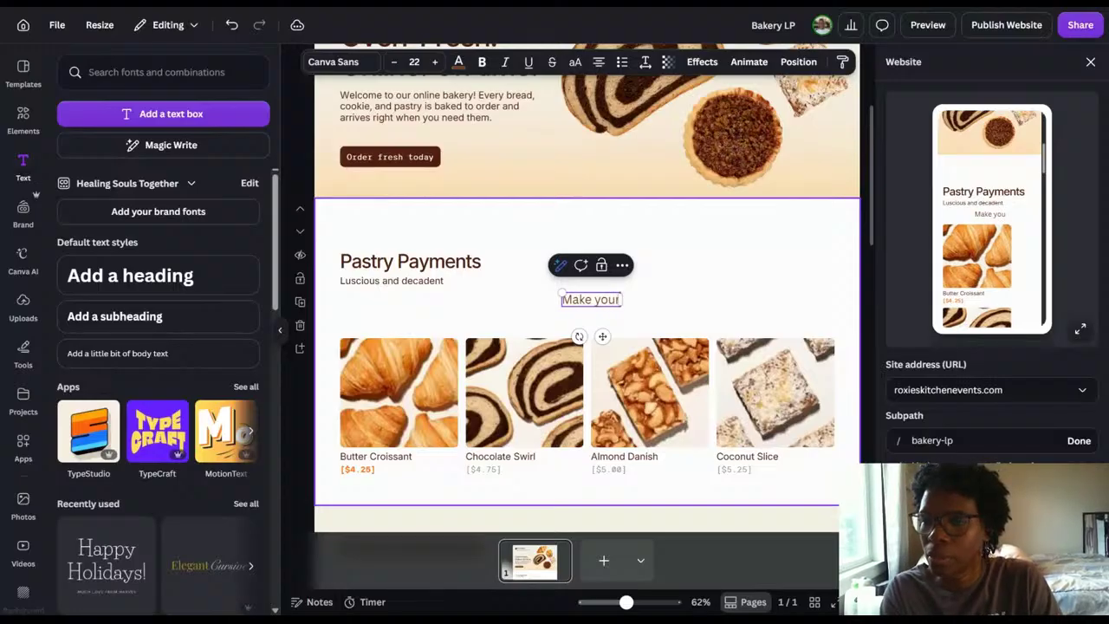
{"action": "type", "text": " payment here"}
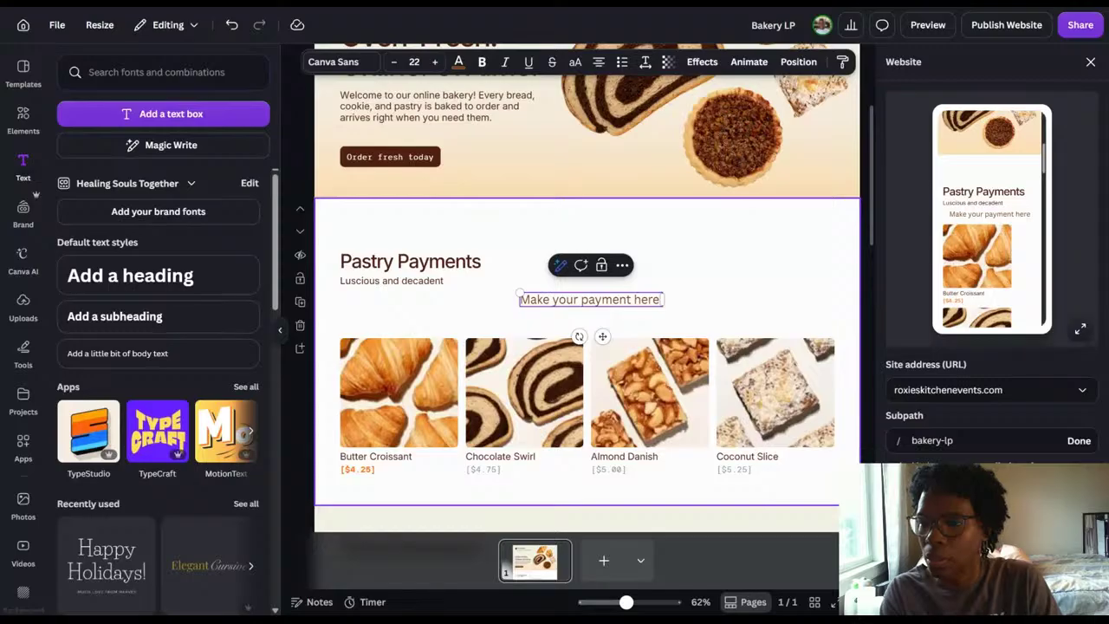
{"action": "type", "text": " and"}
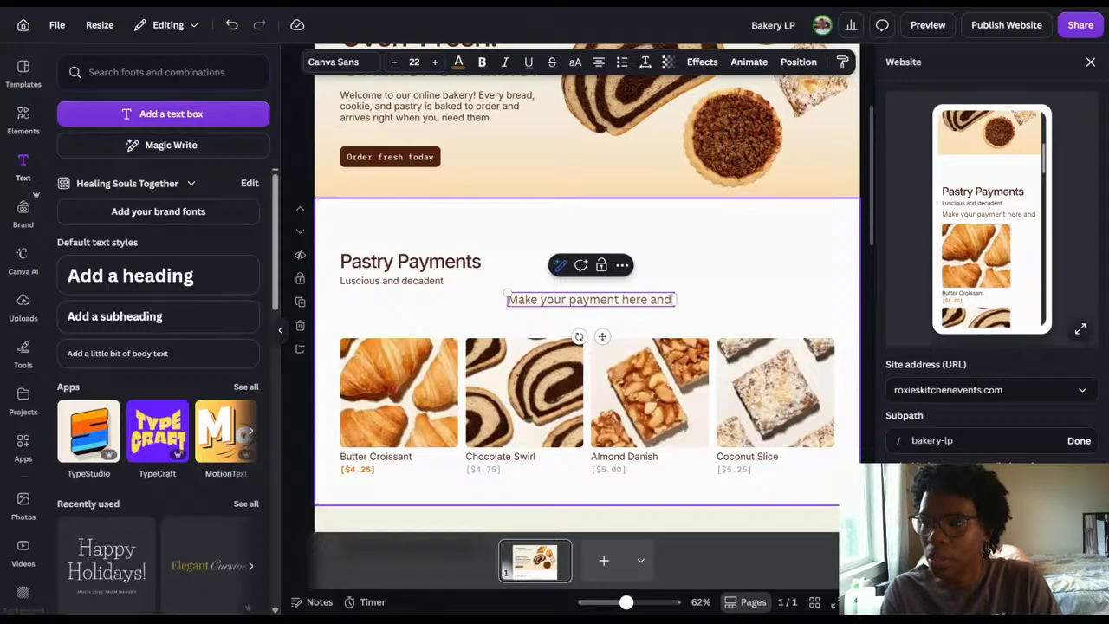
{"action": "type", "text": " fill in y"}
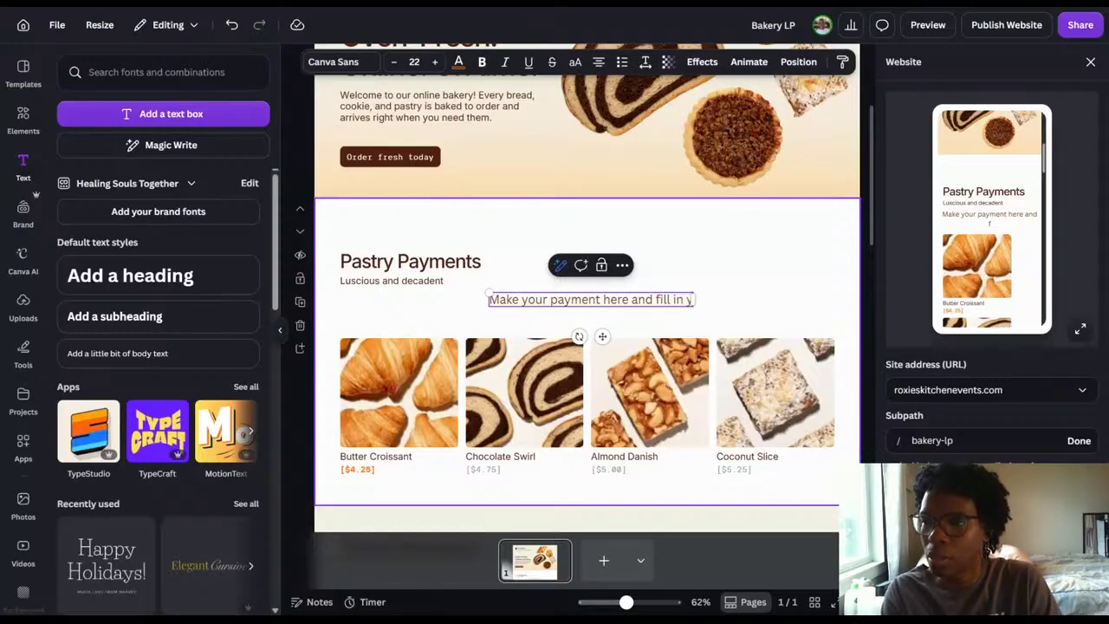
{"action": "type", "text": "our d"}
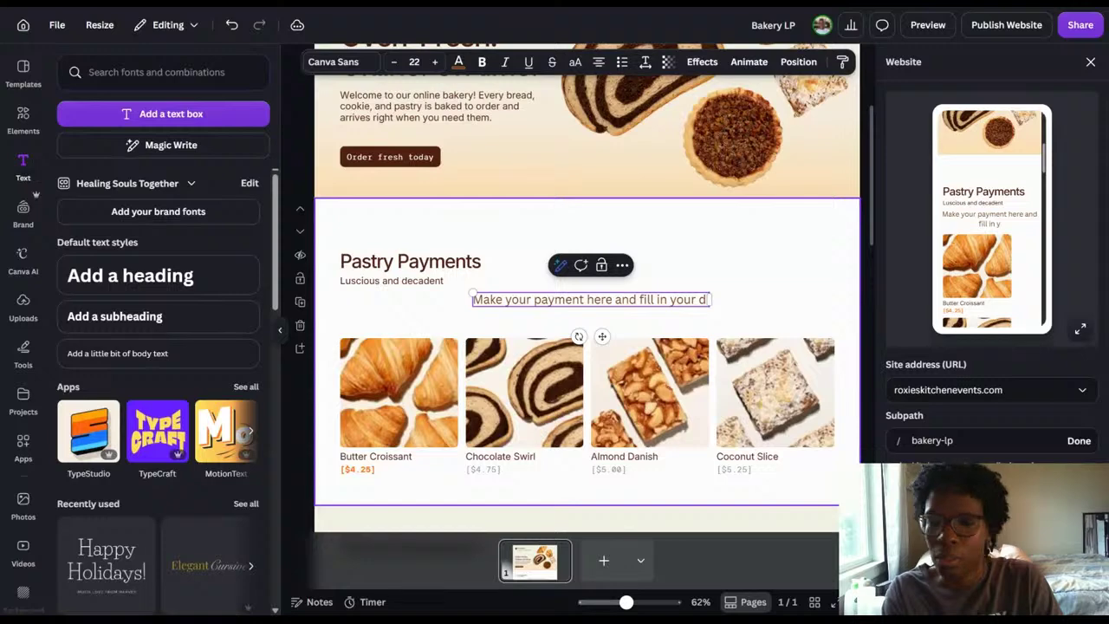
{"action": "type", "text": "elivery in"}
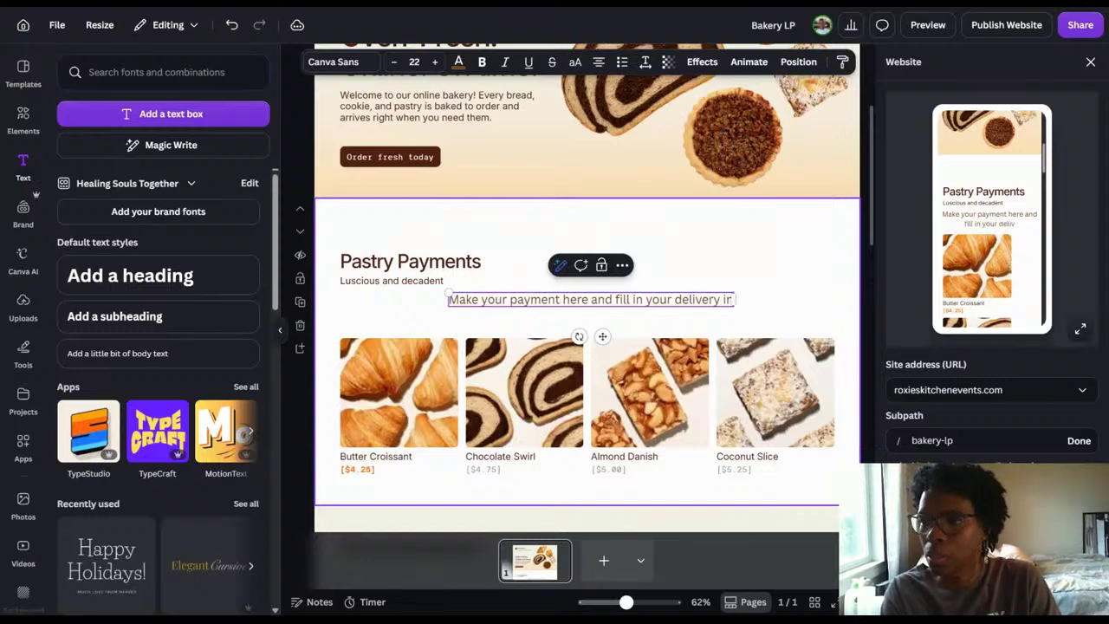
{"action": "type", "text": "fo"}
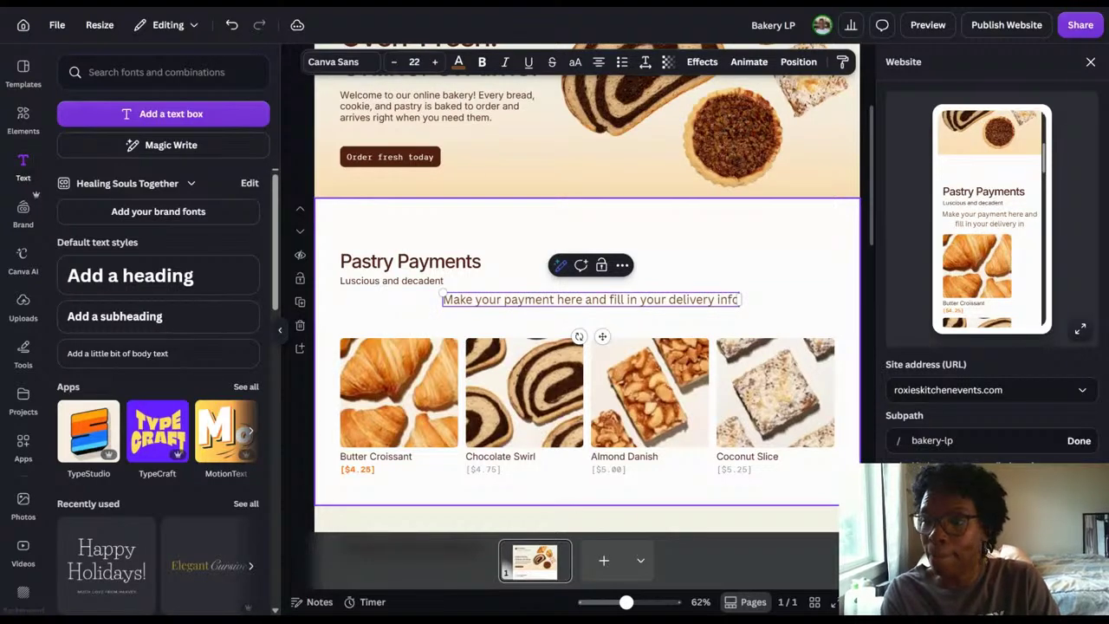
{"action": "type", "text": " on the ne"}
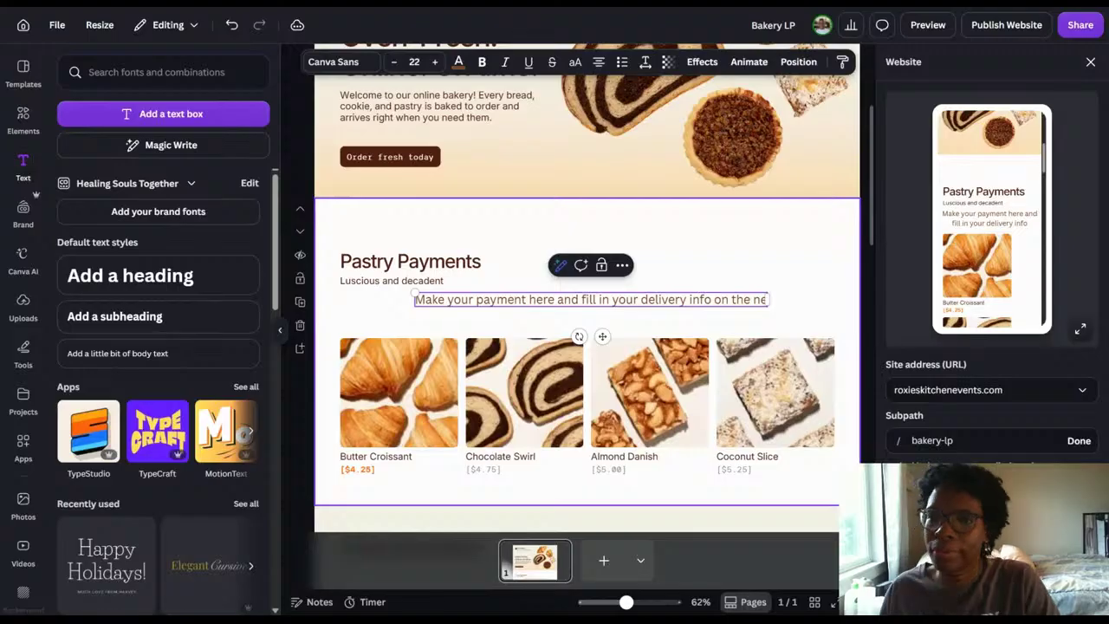
{"action": "type", "text": "xt page"}
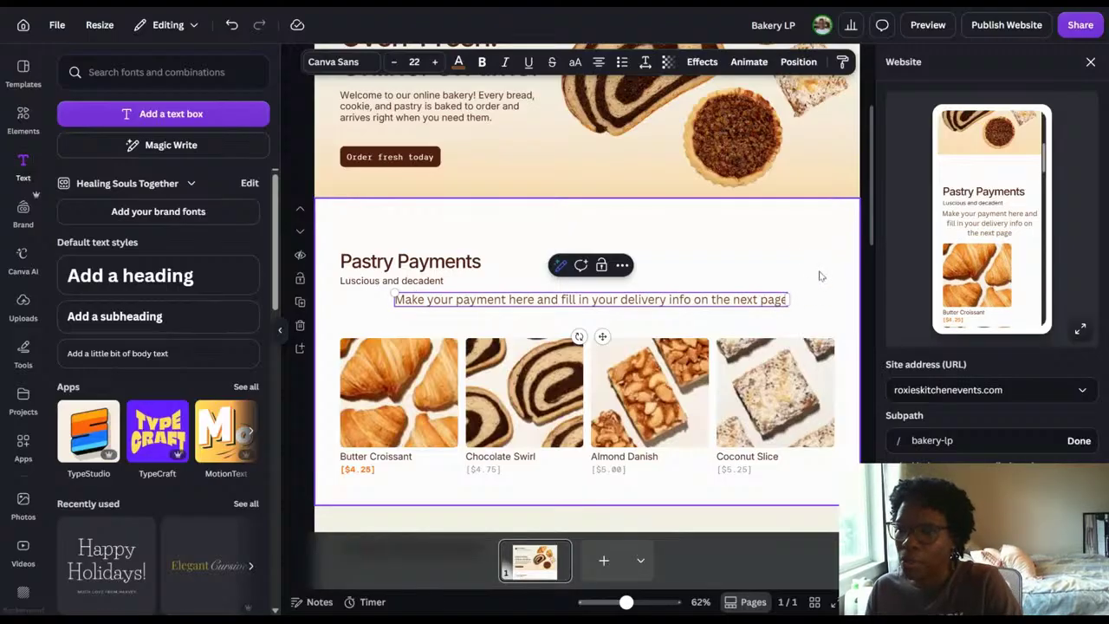
{"action": "left_click", "coordinate": [823, 277]}
{"action": "left_click", "coordinate": [786, 301]}
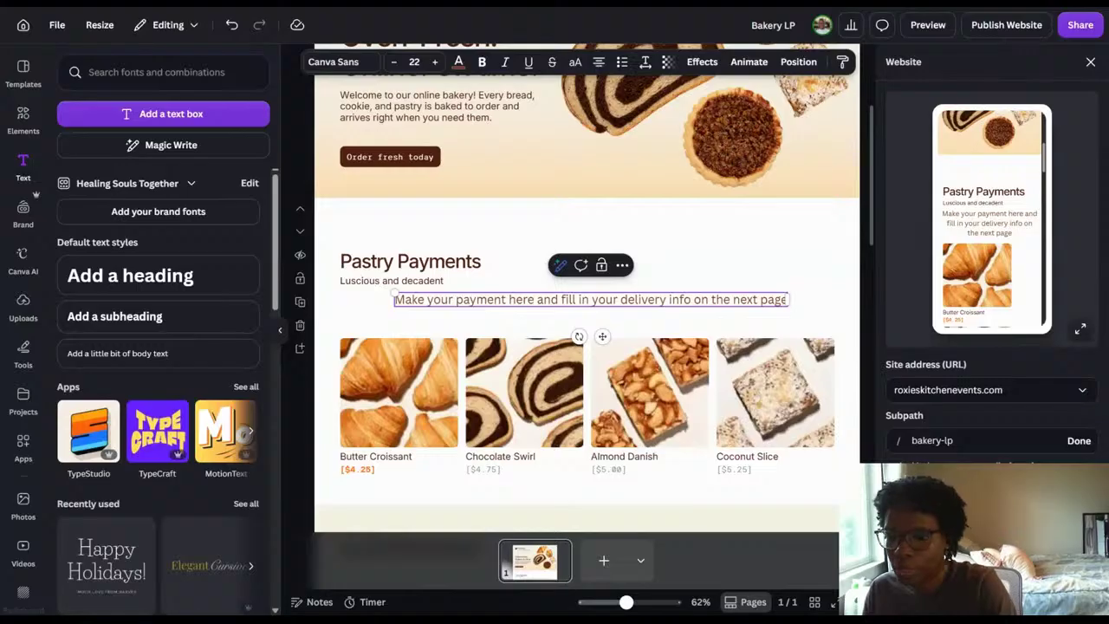
{"action": "type", "text": "."}
{"action": "left_click", "coordinate": [559, 314]}
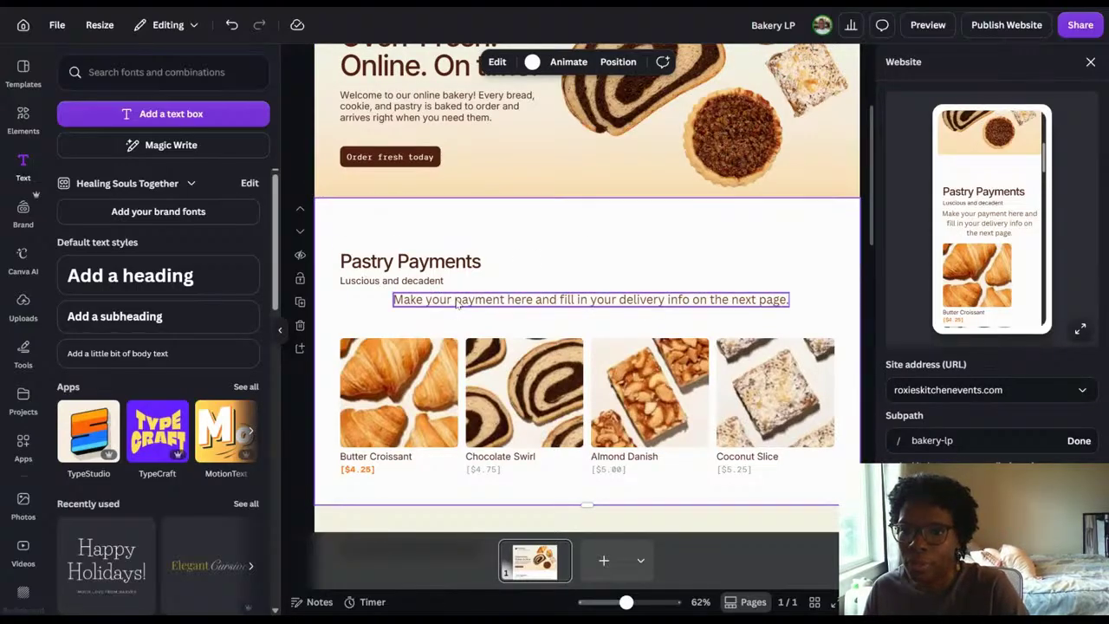
Move the payment instruction line closer to the product photos and reduce its font size to 20.
{"action": "left_click", "coordinate": [585, 305]}
{"action": "left_click_drag", "start_coordinate": [585, 304], "coordinate": [581, 313]}
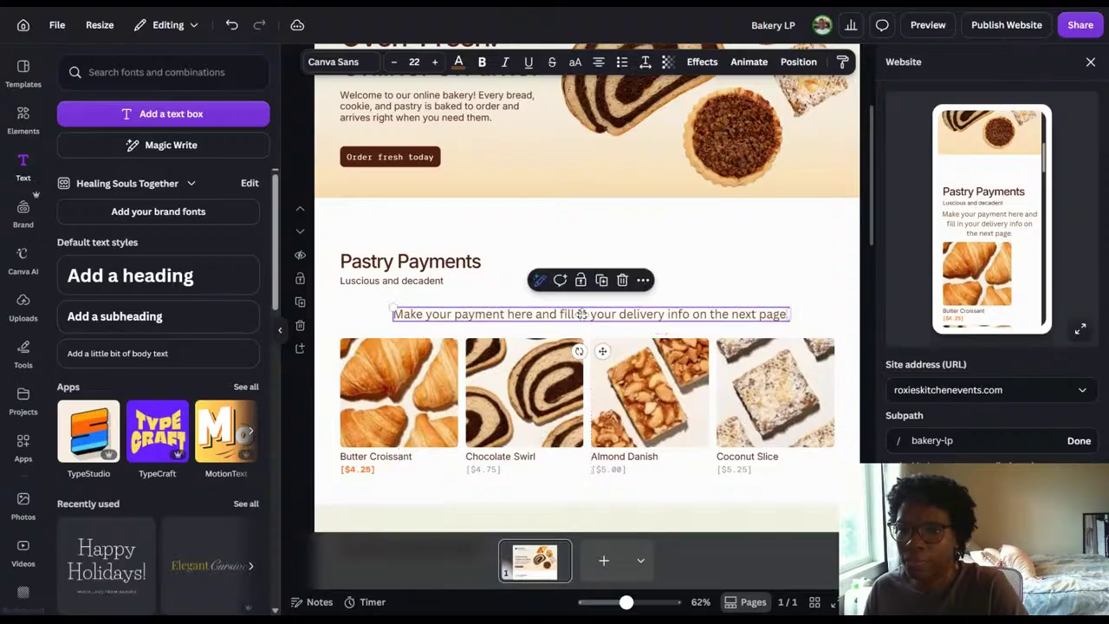
{"action": "left_click", "coordinate": [393, 62]}
{"action": "left_click", "coordinate": [393, 62]}
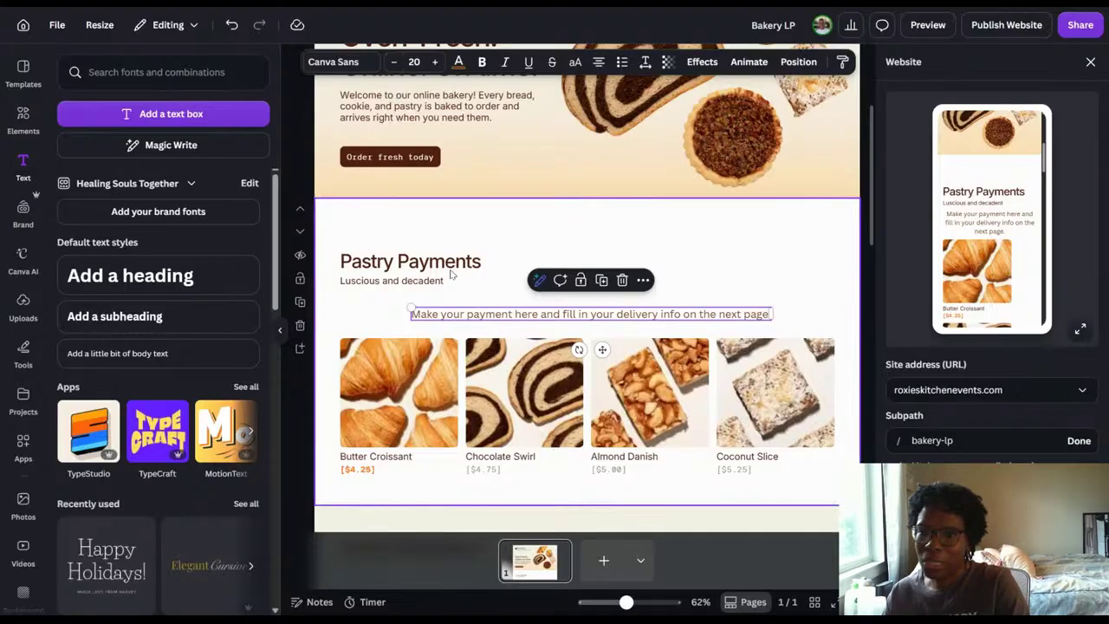
{"action": "left_click", "coordinate": [788, 237]}
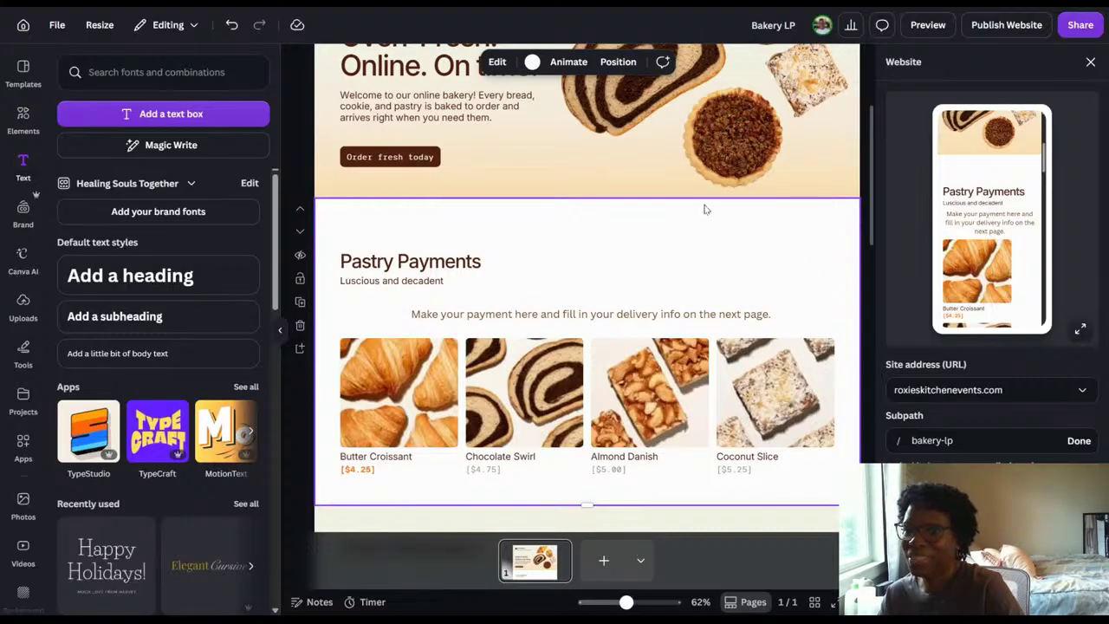
Move the Pastry Payments heading and its "Luscious and decadent" subtitle up together, away from the payment instruction.
{"action": "left_click", "coordinate": [436, 263]}
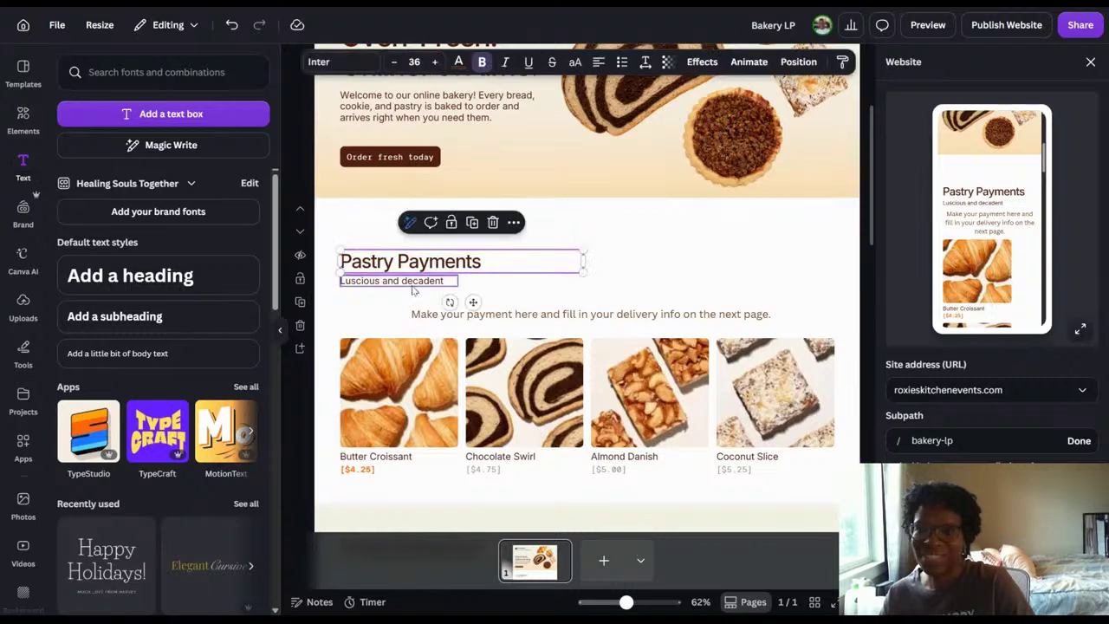
{"action": "left_click", "coordinate": [413, 285], "text": "shift"}
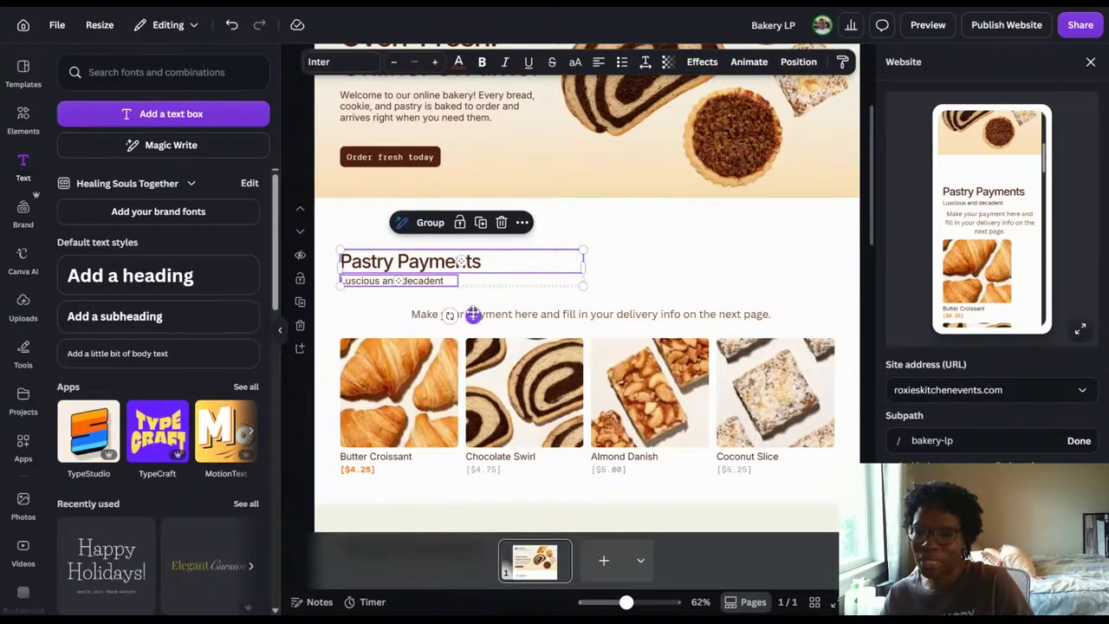
{"action": "left_click_drag", "start_coordinate": [470, 312], "coordinate": [476, 291]}
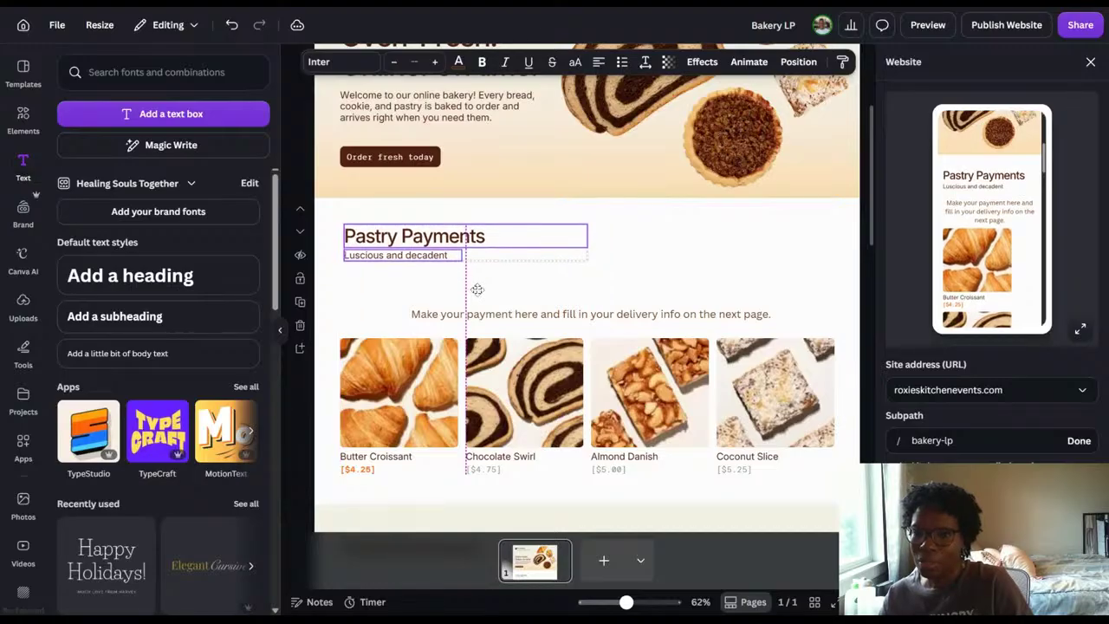
{"action": "left_click", "coordinate": [718, 261]}
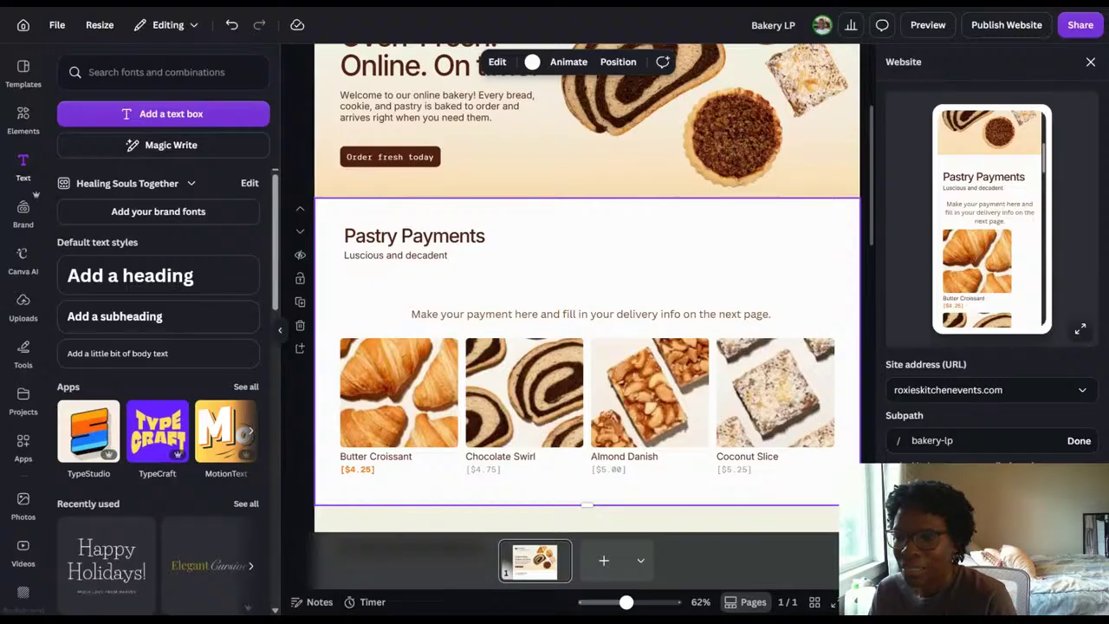
Review the desktop preview from the hero banner through the Delivery Info form, and return to that form in the editor.
{"action": "scroll", "coordinate": [721, 269], "scroll_direction": "down", "scroll_amount": 3}
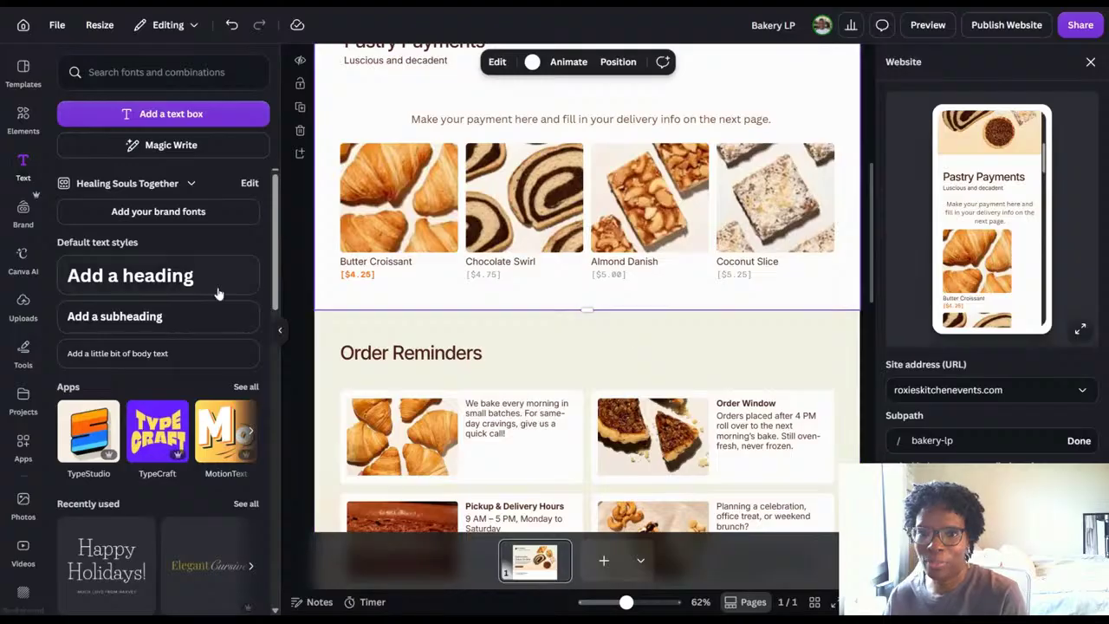
{"action": "left_click", "coordinate": [280, 330]}
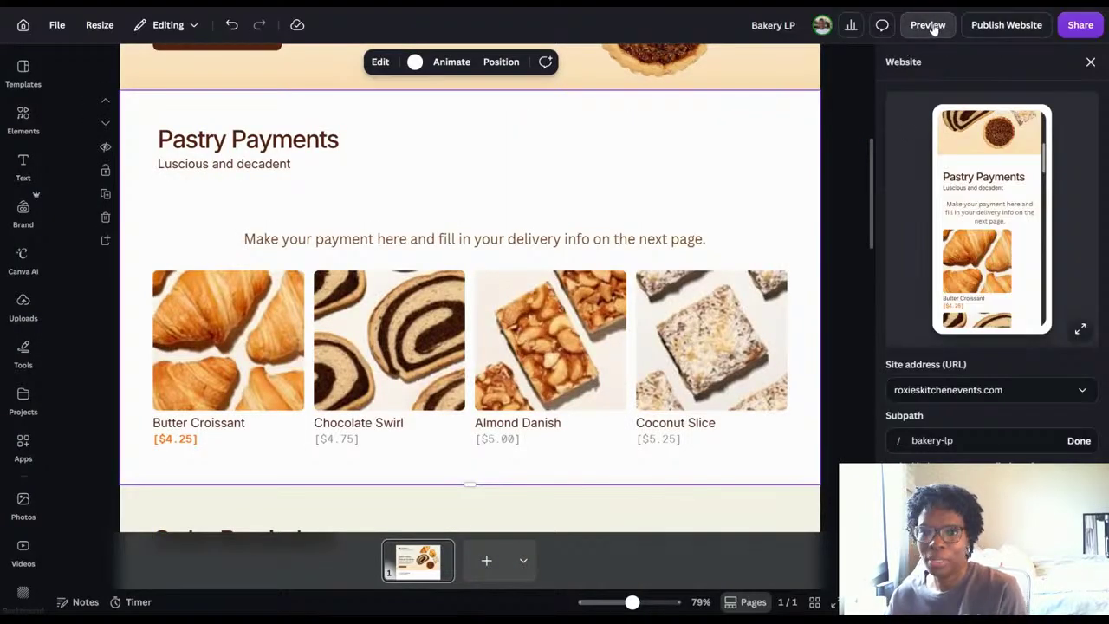
{"action": "left_click", "coordinate": [928, 25]}
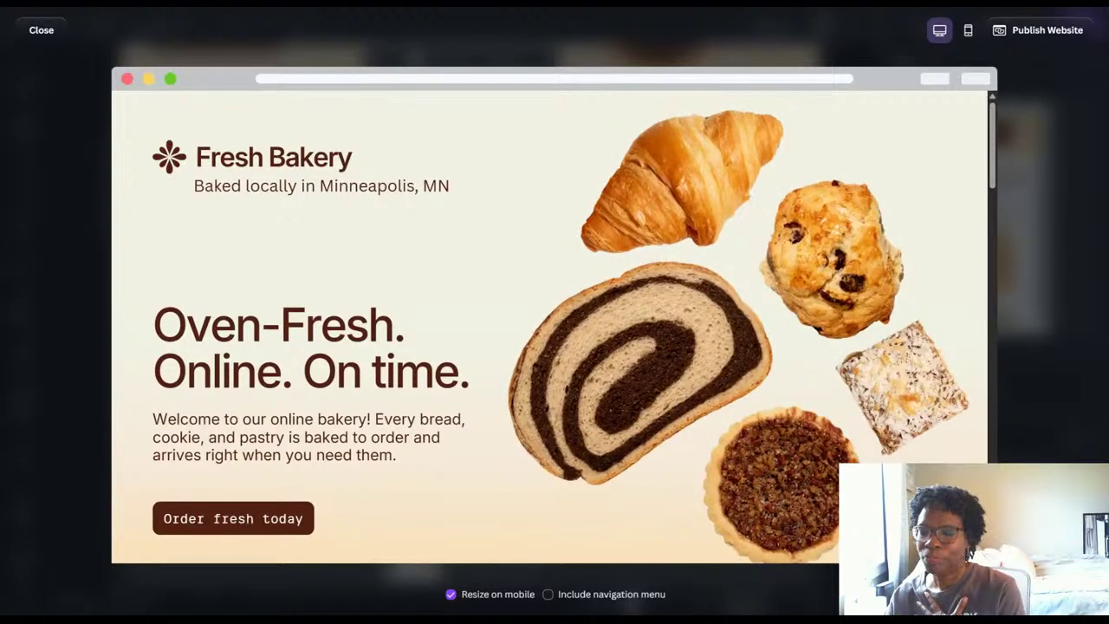
{"action": "scroll", "coordinate": [957, 183], "scroll_direction": "down", "scroll_amount": 3}
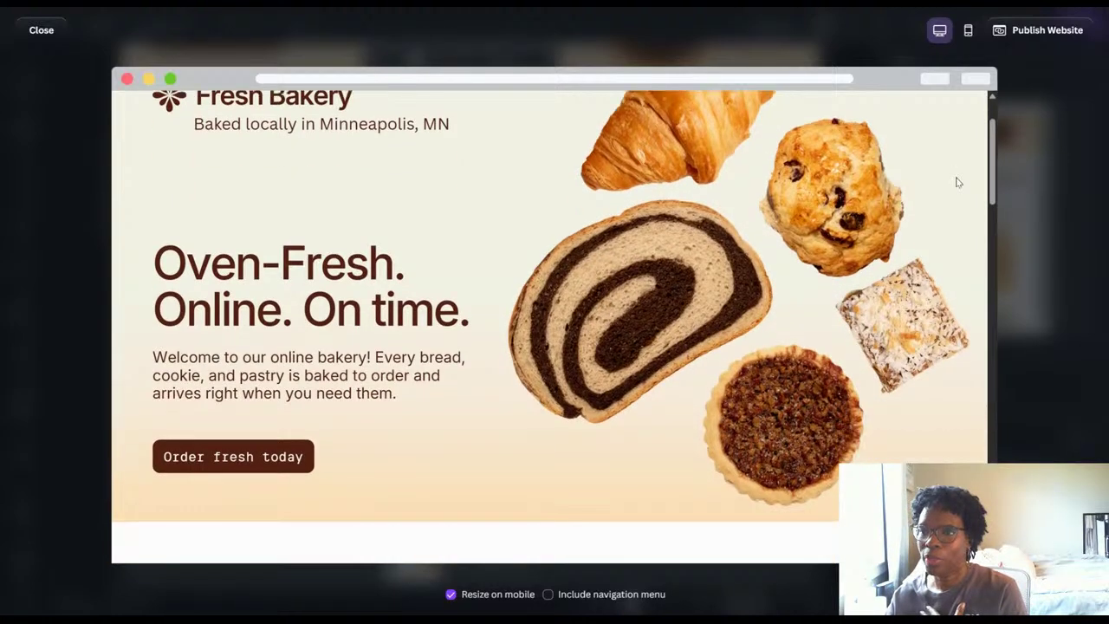
{"action": "scroll", "coordinate": [958, 184], "scroll_direction": "down", "scroll_amount": 2}
{"action": "scroll", "coordinate": [958, 183], "scroll_direction": "down", "scroll_amount": 1}
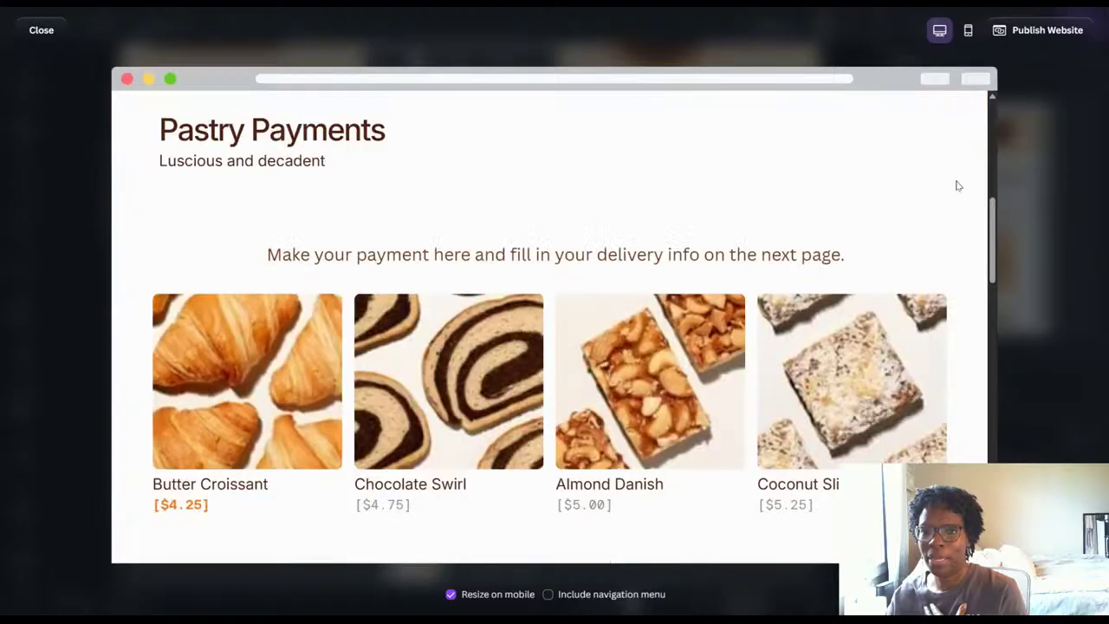
{"action": "scroll", "coordinate": [973, 178], "scroll_direction": "down", "scroll_amount": 1}
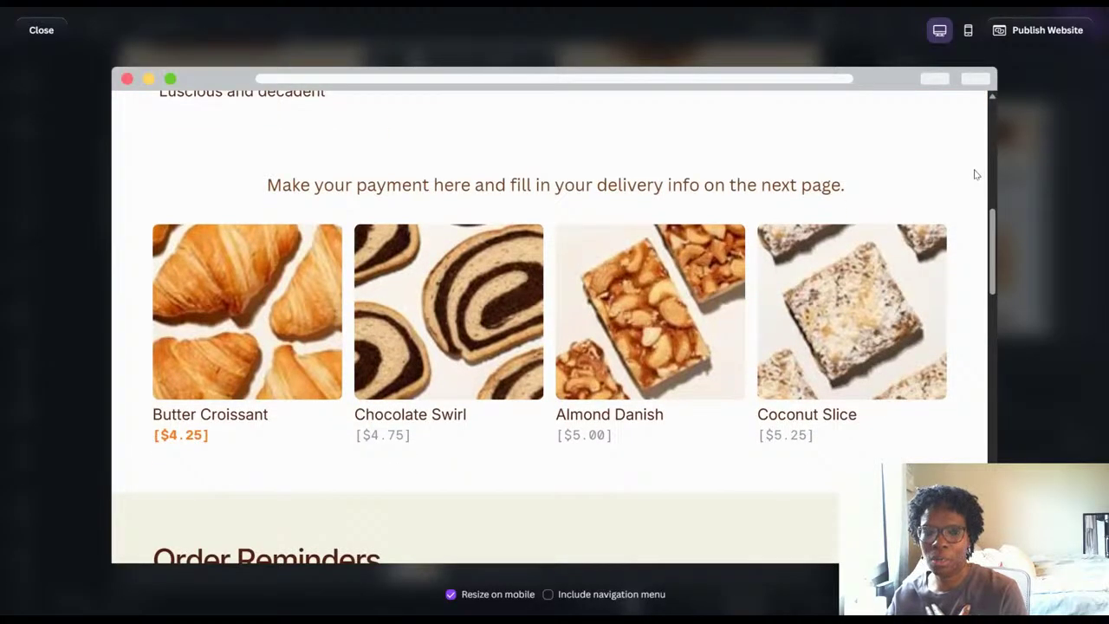
{"action": "scroll", "coordinate": [975, 175], "scroll_direction": "down", "scroll_amount": 1}
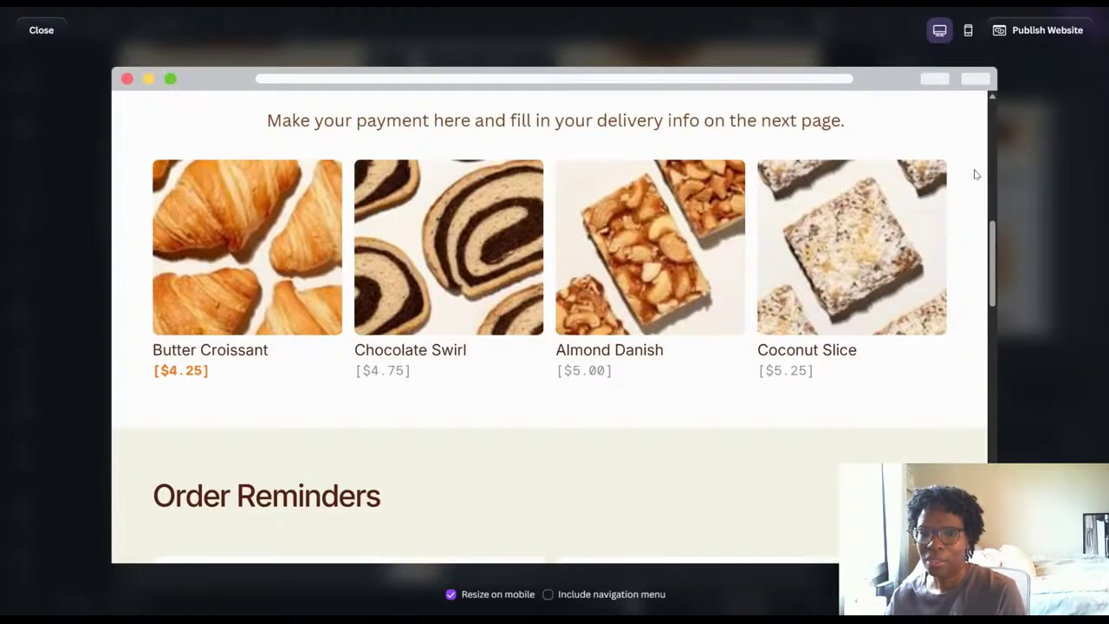
{"action": "scroll", "coordinate": [975, 175], "scroll_direction": "up", "scroll_amount": 1}
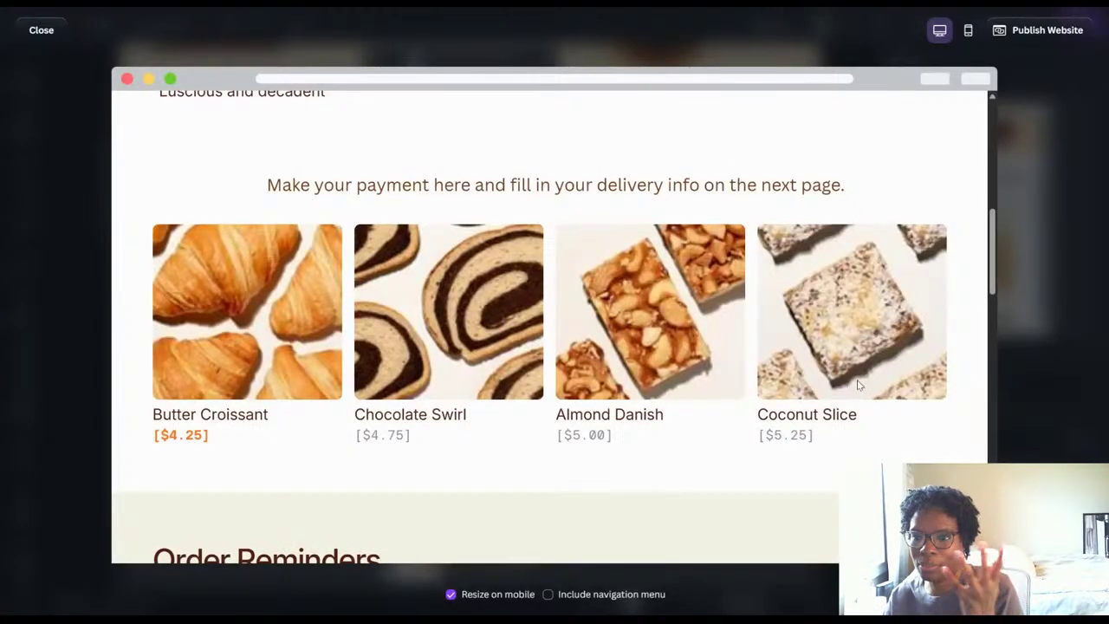
{"action": "scroll", "coordinate": [862, 374], "scroll_direction": "down", "scroll_amount": 3}
{"action": "scroll", "coordinate": [857, 381], "scroll_direction": "up", "scroll_amount": 4}
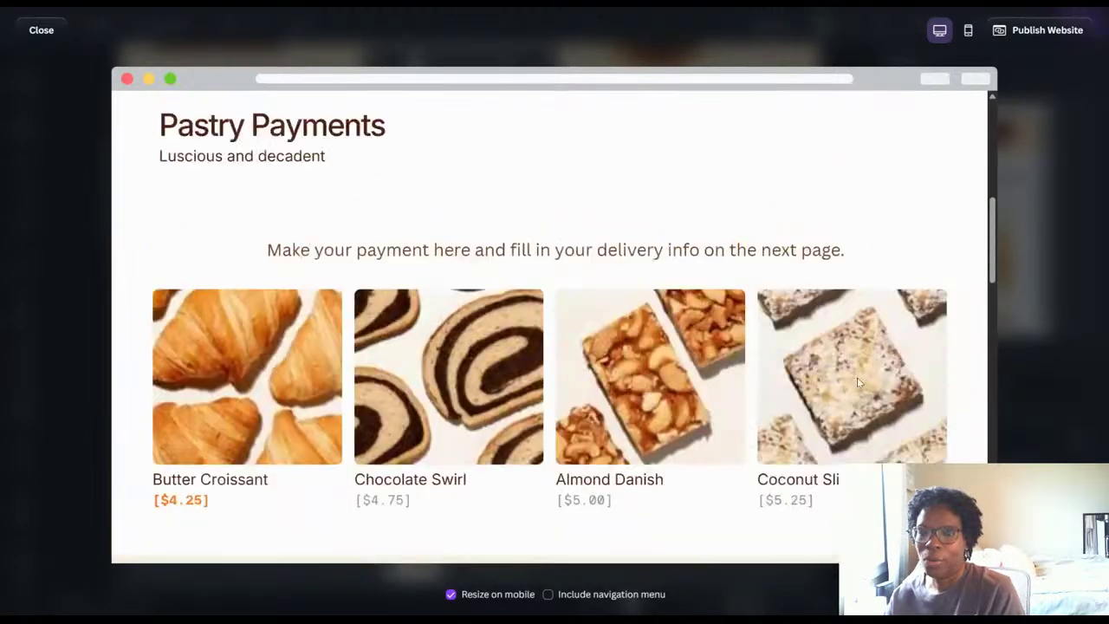
{"action": "scroll", "coordinate": [857, 377], "scroll_direction": "down", "scroll_amount": 1}
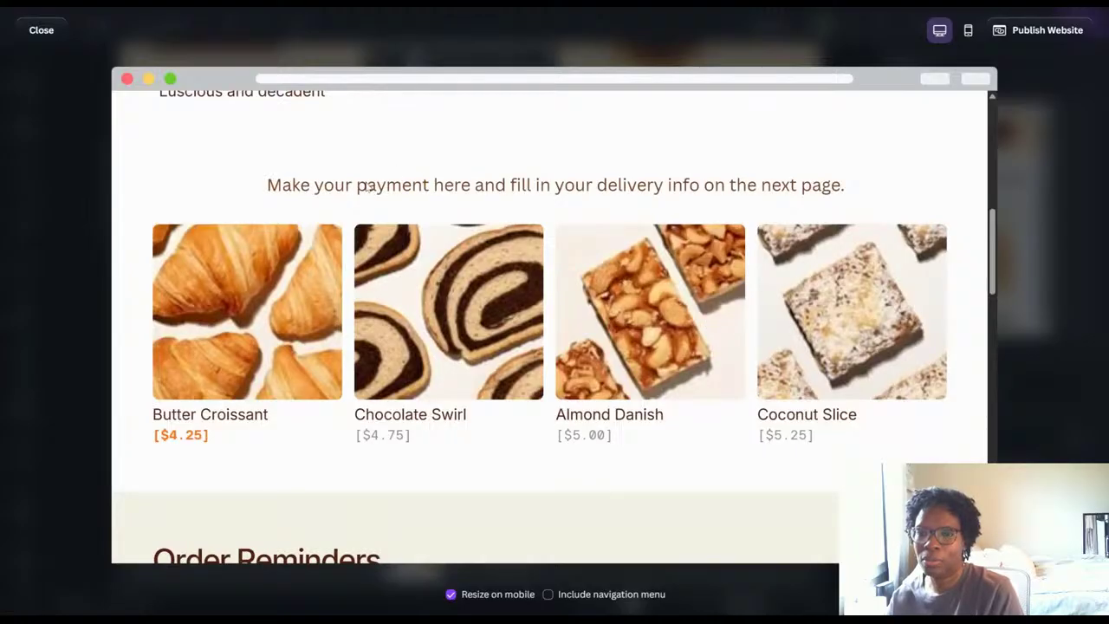
{"action": "scroll", "coordinate": [759, 290], "scroll_direction": "down", "scroll_amount": 2}
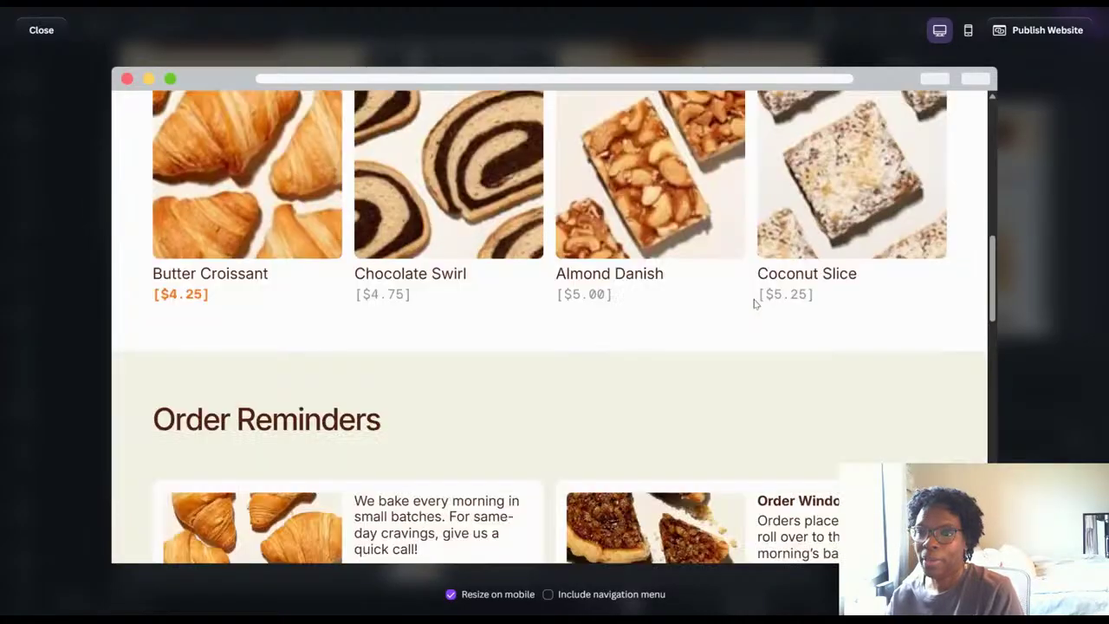
{"action": "scroll", "coordinate": [745, 322], "scroll_direction": "down", "scroll_amount": 4}
{"action": "scroll", "coordinate": [735, 345], "scroll_direction": "down", "scroll_amount": 3}
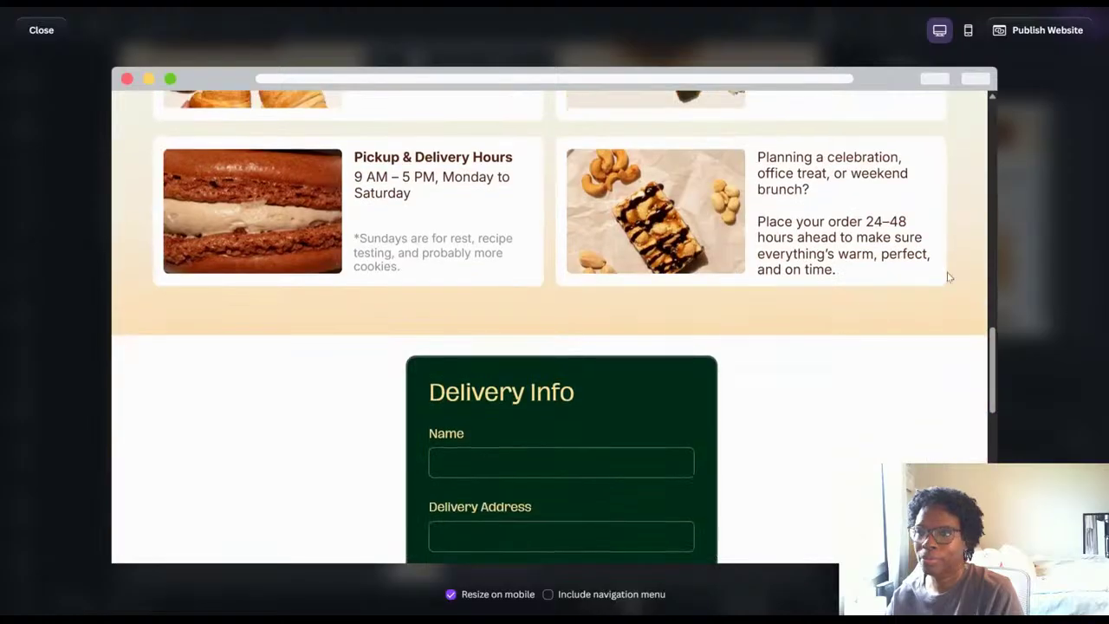
{"action": "left_click", "coordinate": [1017, 159]}
{"action": "scroll", "coordinate": [706, 376], "scroll_direction": "down", "scroll_amount": 9}
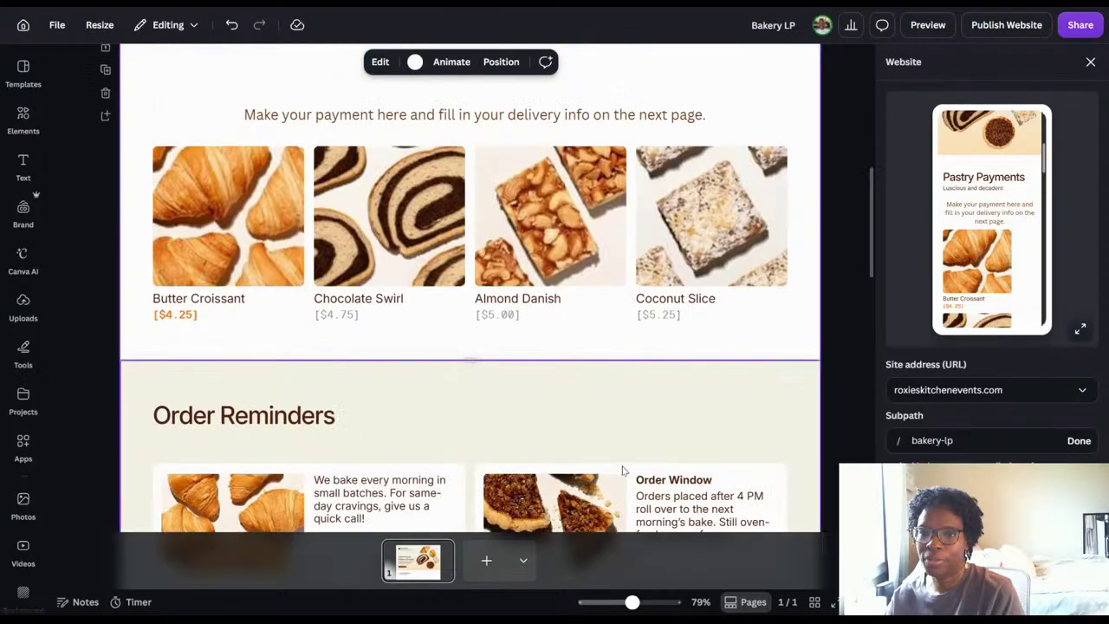
{"action": "scroll", "coordinate": [548, 476], "scroll_direction": "down", "scroll_amount": 3}
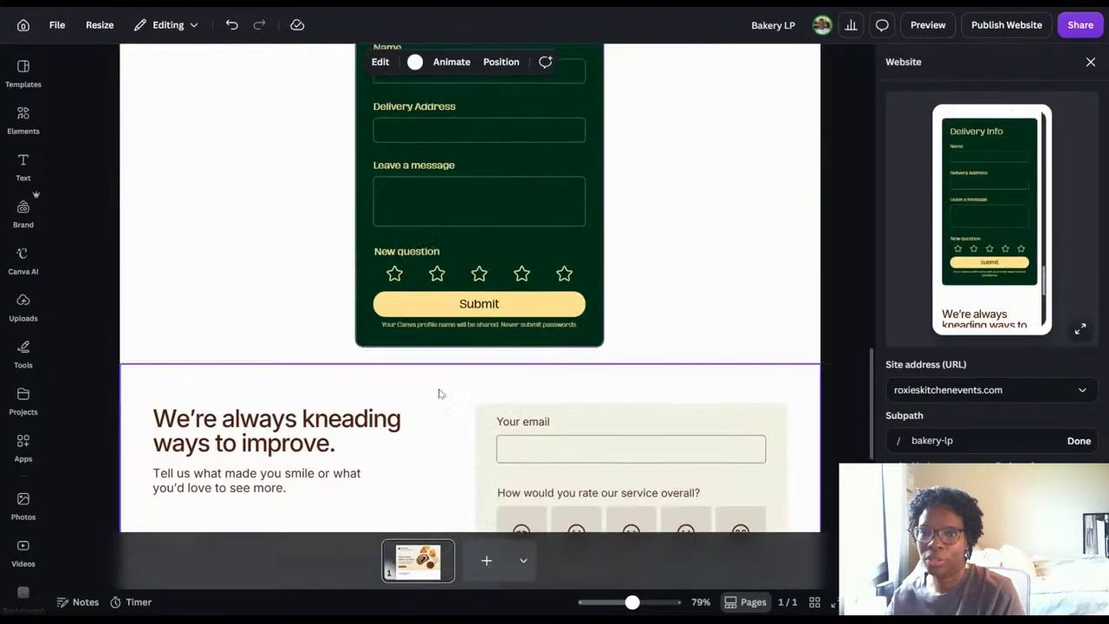
{"action": "scroll", "coordinate": [257, 222], "scroll_direction": "up", "scroll_amount": 2}
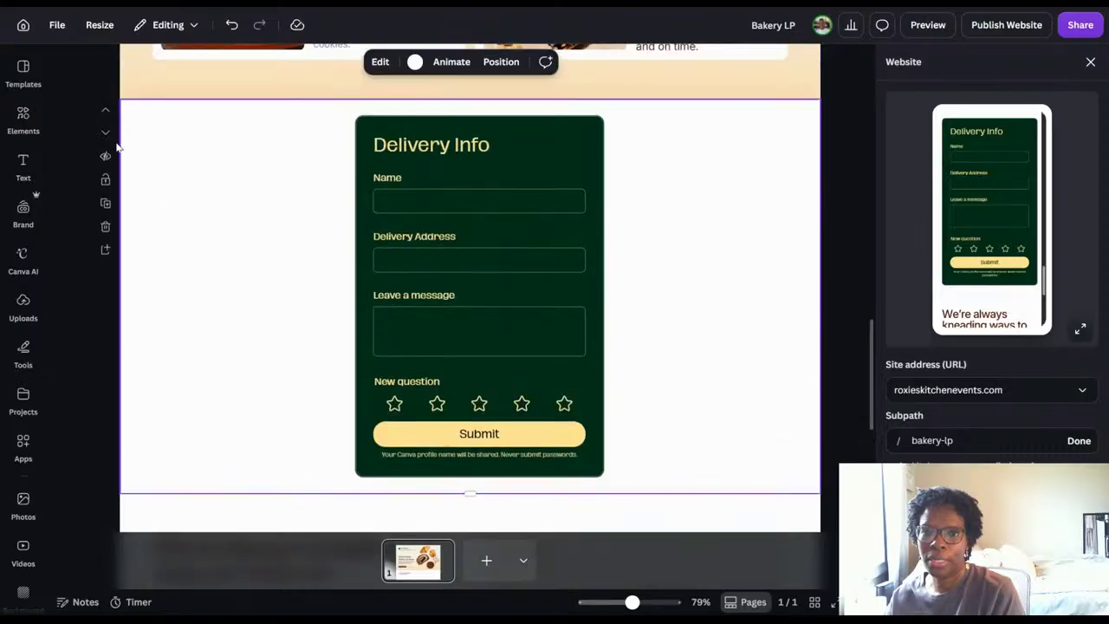
Move the Delivery Info form section up one place, directly below the Pastry Payments section, and close the website publishing settings.
{"action": "left_click", "coordinate": [107, 113]}
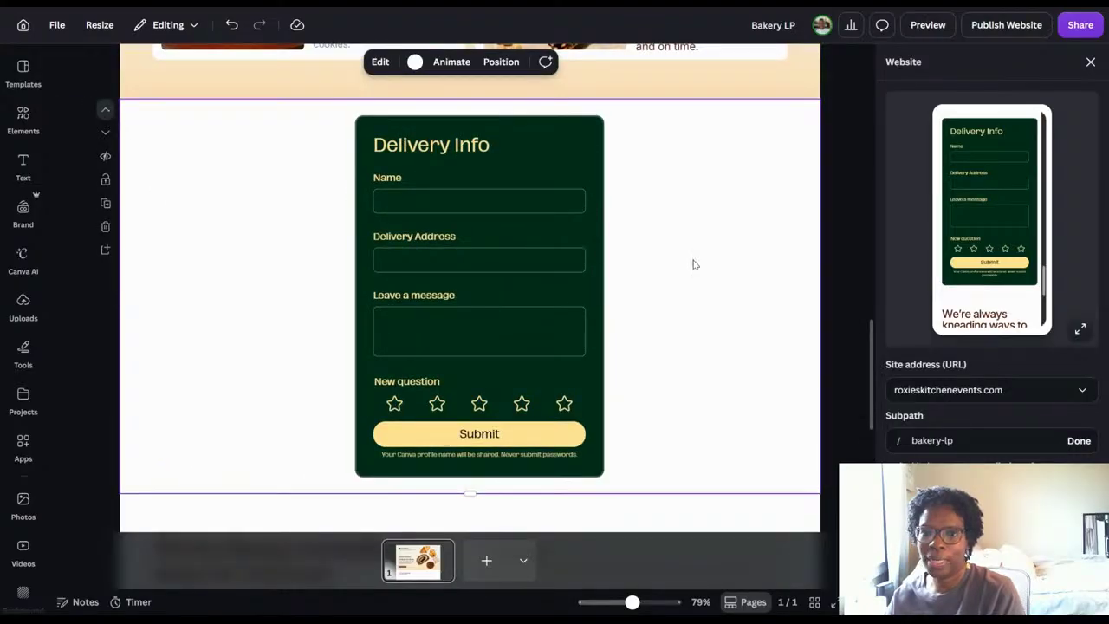
{"action": "scroll", "coordinate": [726, 296], "scroll_direction": "up", "scroll_amount": 3}
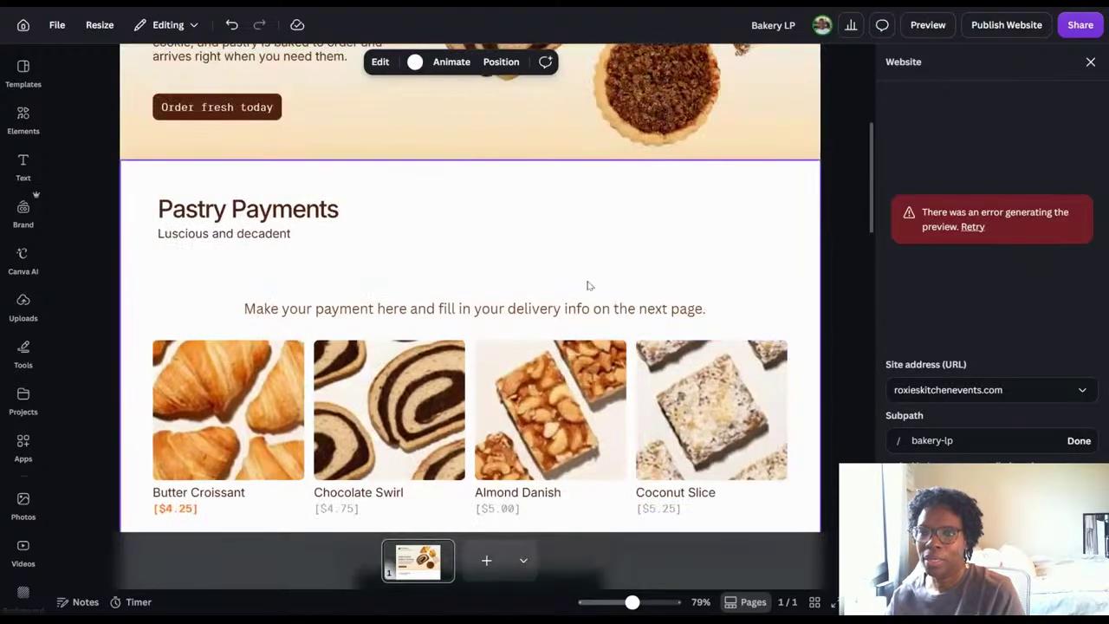
{"action": "scroll", "coordinate": [591, 299], "scroll_direction": "down", "scroll_amount": 4}
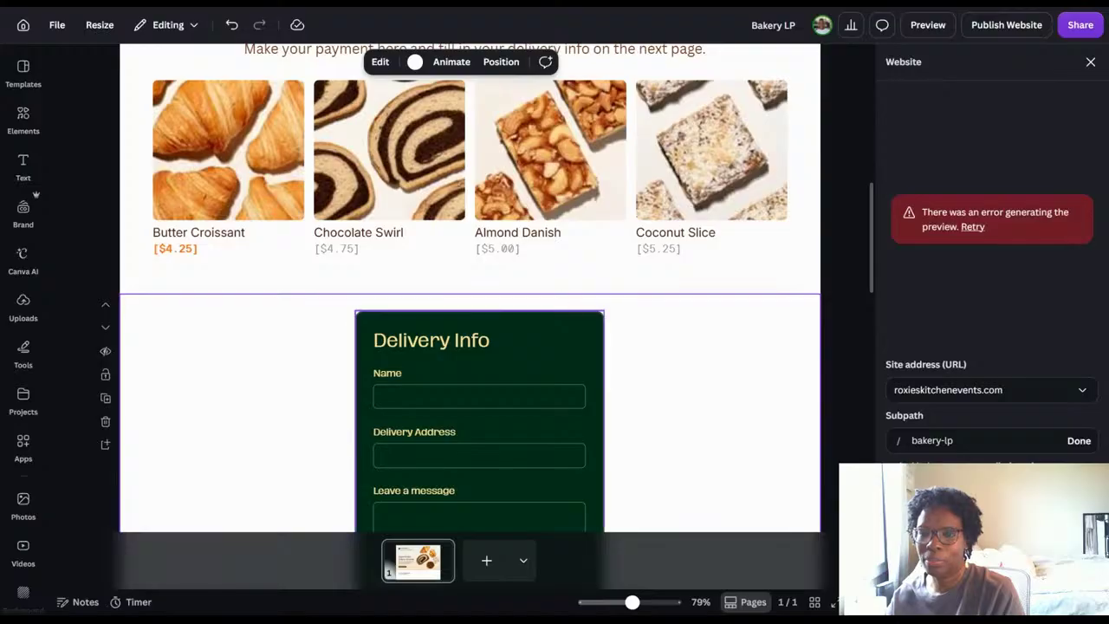
{"action": "scroll", "coordinate": [735, 357], "scroll_direction": "down", "scroll_amount": 1}
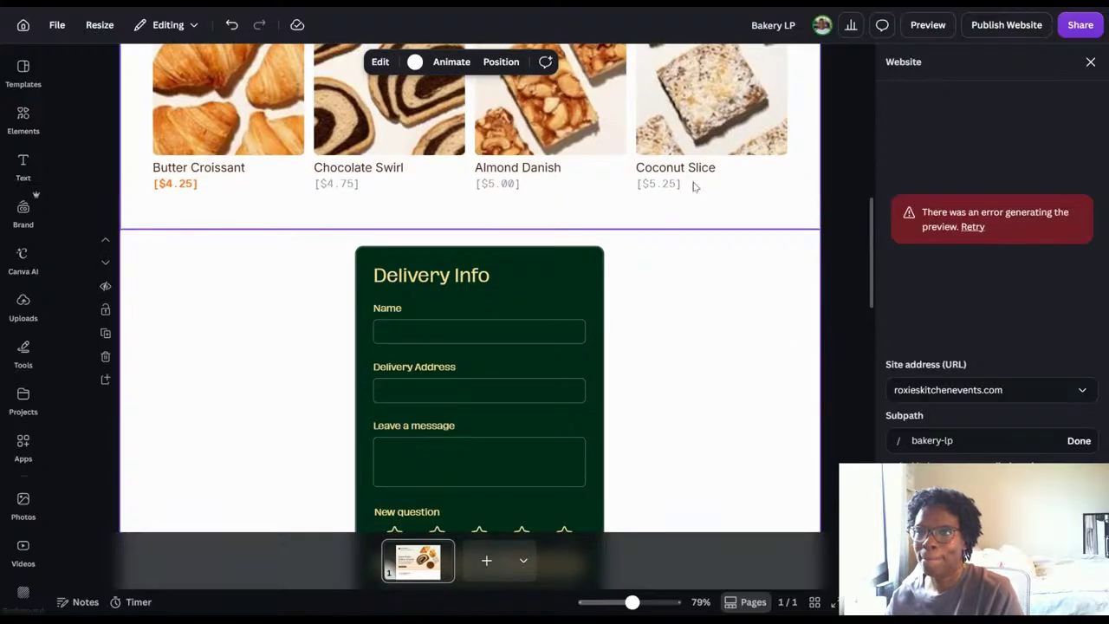
{"action": "scroll", "coordinate": [697, 347], "scroll_direction": "down", "scroll_amount": 1}
{"action": "scroll", "coordinate": [698, 349], "scroll_direction": "down", "scroll_amount": 2}
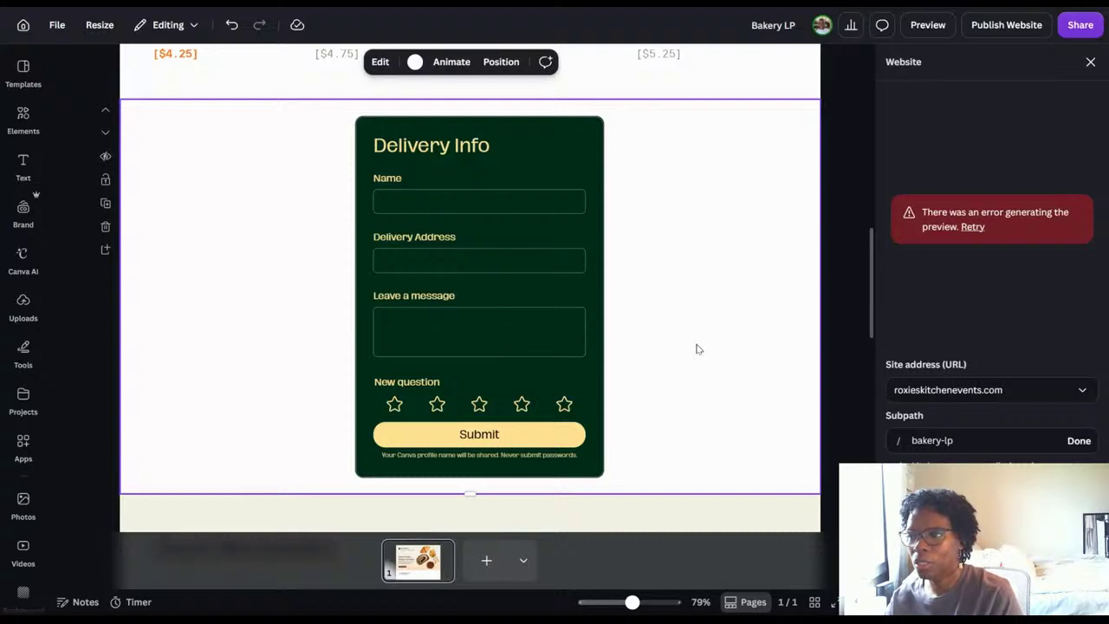
{"action": "left_click", "coordinate": [1089, 69]}
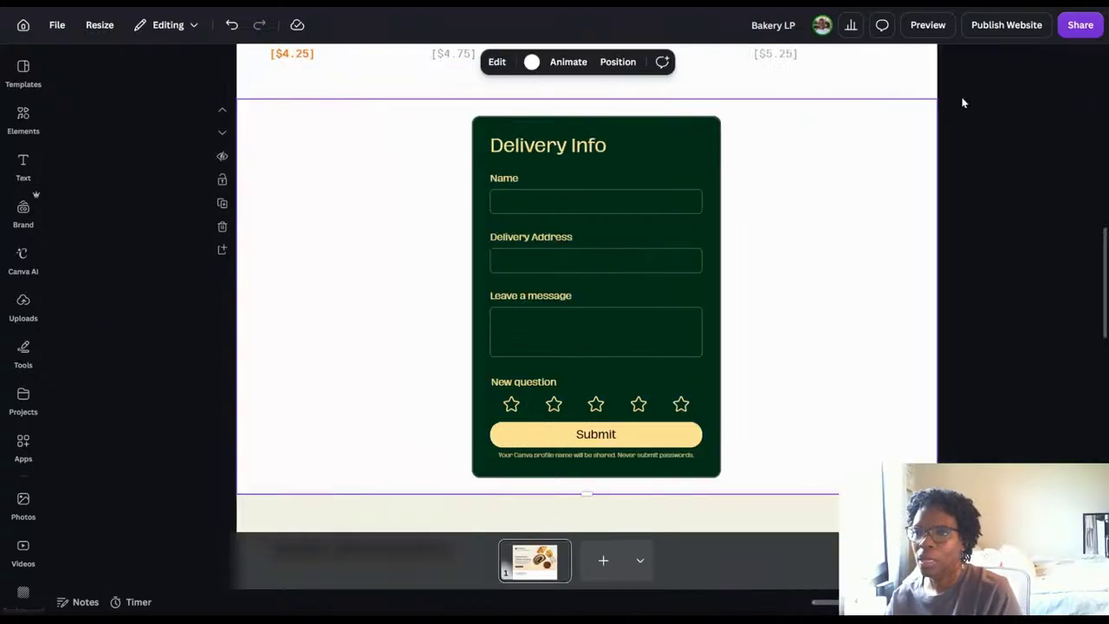
Review the section order through Order Reminders and the feedback form, and from the hero banner down to Pastry Payments.
{"action": "scroll", "coordinate": [760, 354], "scroll_direction": "down", "scroll_amount": 5}
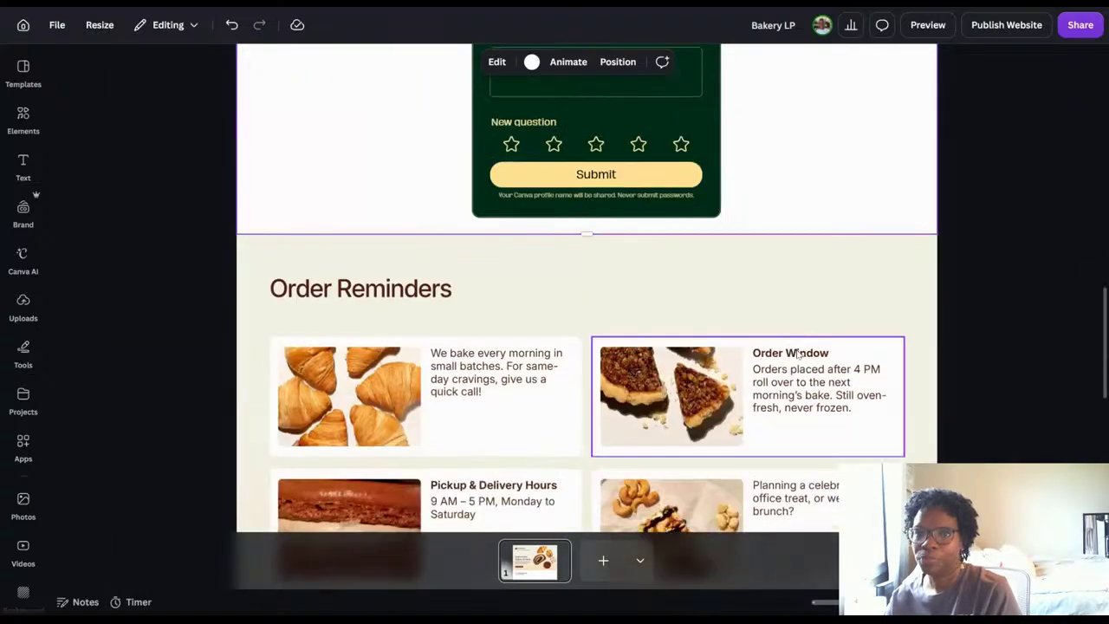
{"action": "scroll", "coordinate": [798, 354], "scroll_direction": "down", "scroll_amount": 4}
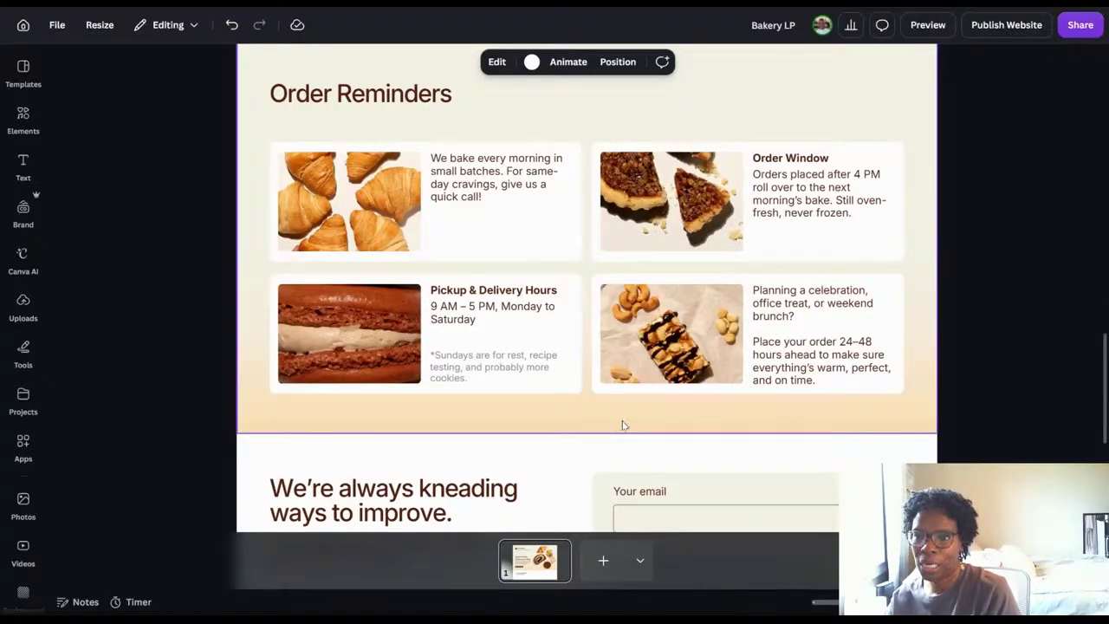
{"action": "scroll", "coordinate": [653, 416], "scroll_direction": "down", "scroll_amount": 4}
{"action": "scroll", "coordinate": [653, 413], "scroll_direction": "down", "scroll_amount": 3}
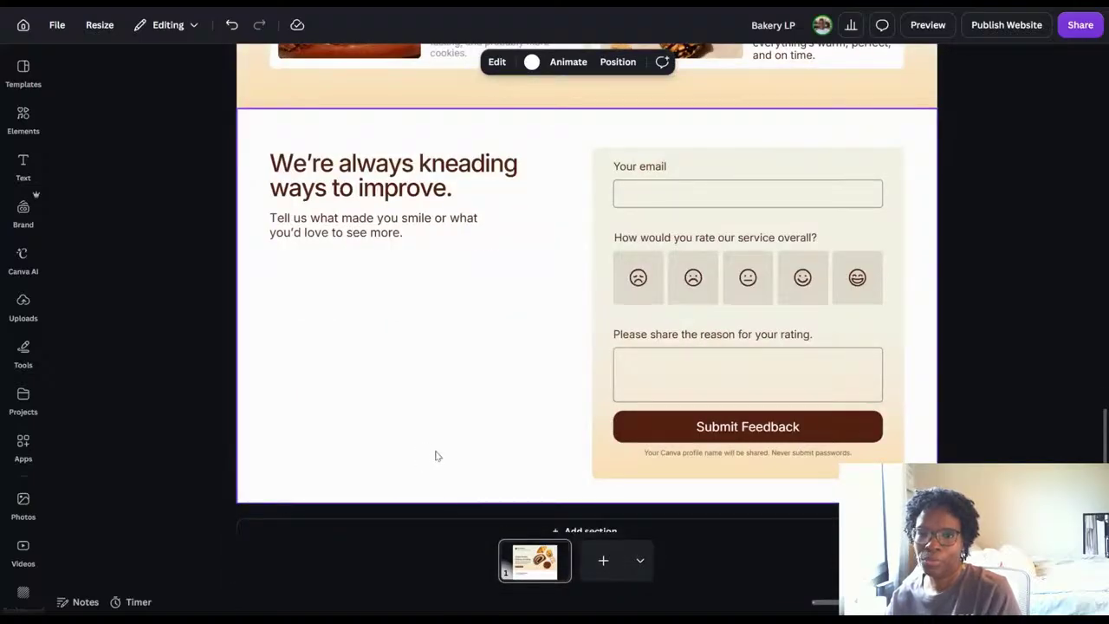
{"action": "scroll", "coordinate": [448, 450], "scroll_direction": "down", "scroll_amount": 1}
{"action": "scroll", "coordinate": [448, 452], "scroll_direction": "up", "scroll_amount": 1}
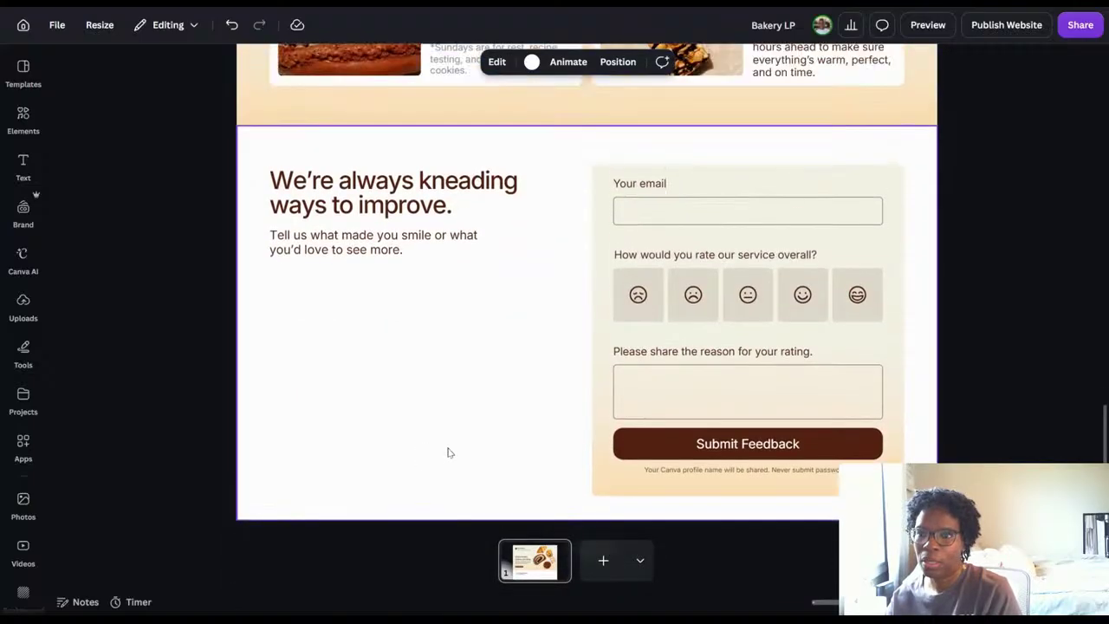
{"action": "scroll", "coordinate": [448, 450], "scroll_direction": "up", "scroll_amount": 10}
{"action": "scroll", "coordinate": [448, 450], "scroll_direction": "up", "scroll_amount": 1}
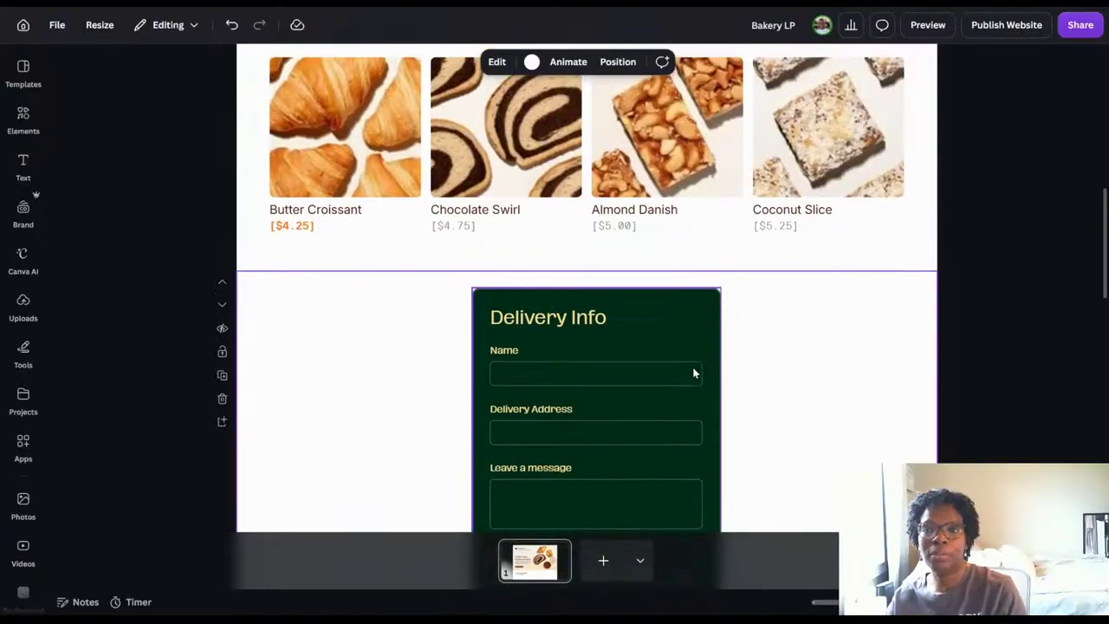
{"action": "scroll", "coordinate": [992, 267], "scroll_direction": "up", "scroll_amount": 6}
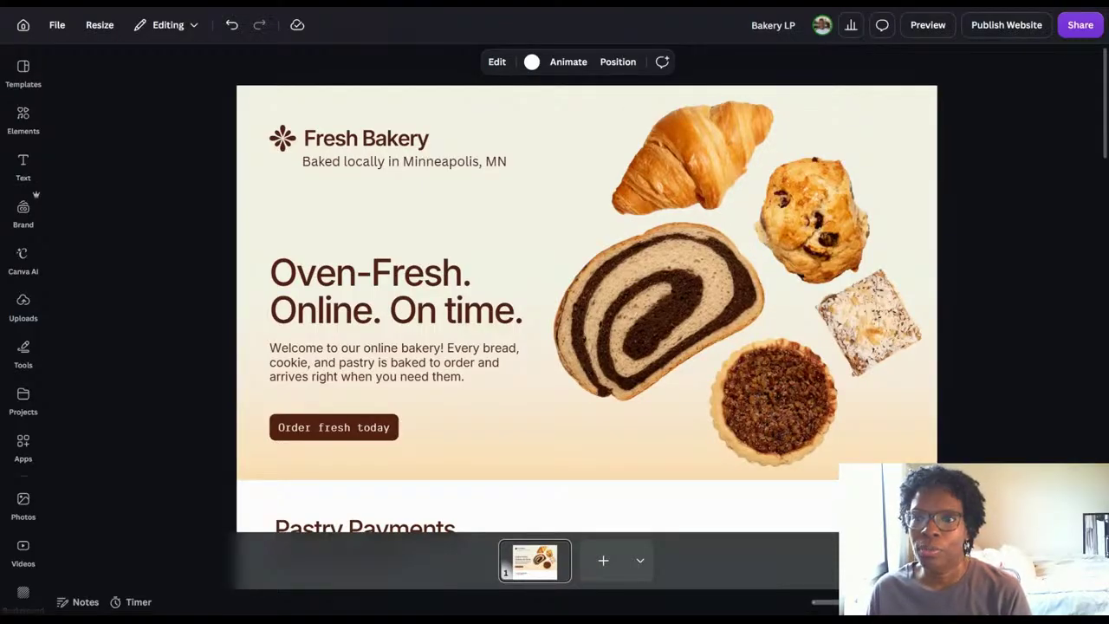
{"action": "scroll", "coordinate": [947, 242], "scroll_direction": "down", "scroll_amount": 3}
{"action": "scroll", "coordinate": [946, 243], "scroll_direction": "down", "scroll_amount": 3}
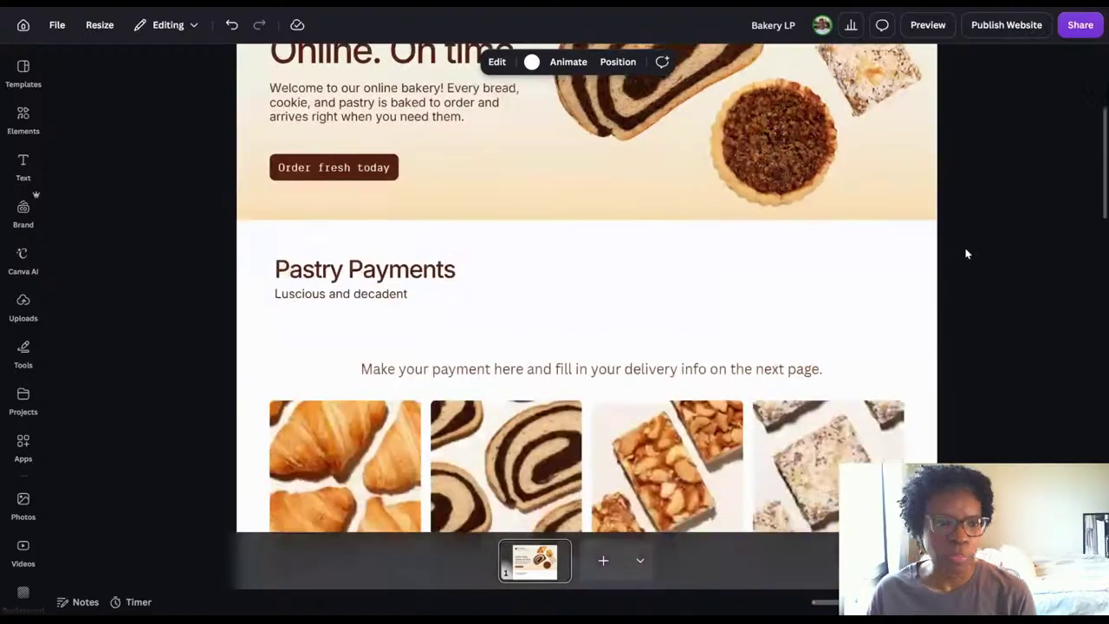
{"action": "scroll", "coordinate": [967, 253], "scroll_direction": "down", "scroll_amount": 2}
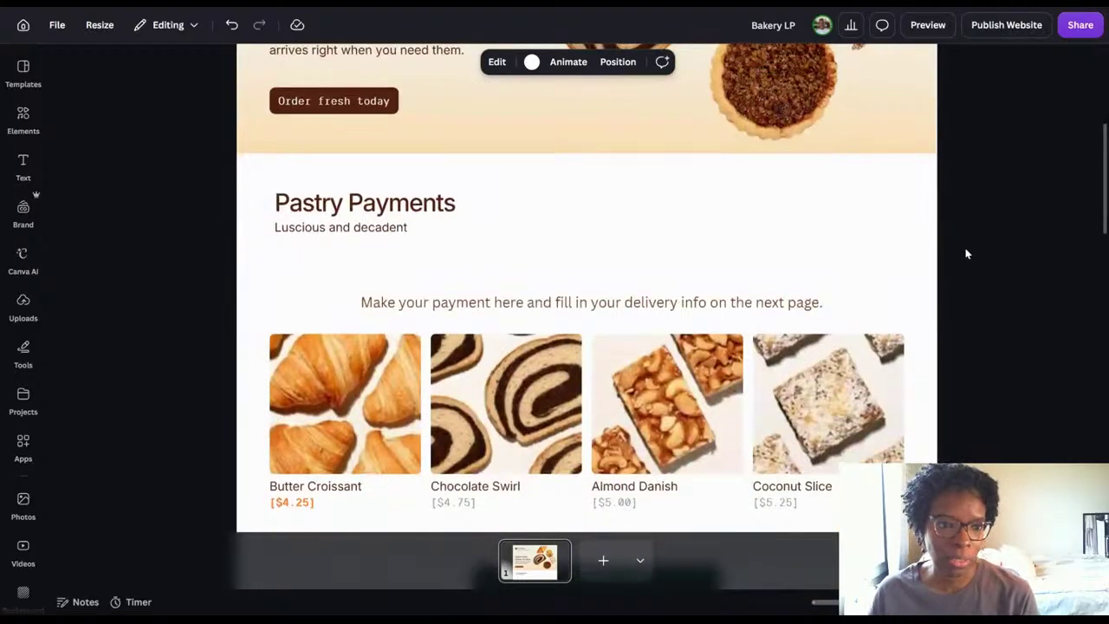
{"action": "scroll", "coordinate": [967, 253], "scroll_direction": "down", "scroll_amount": 2}
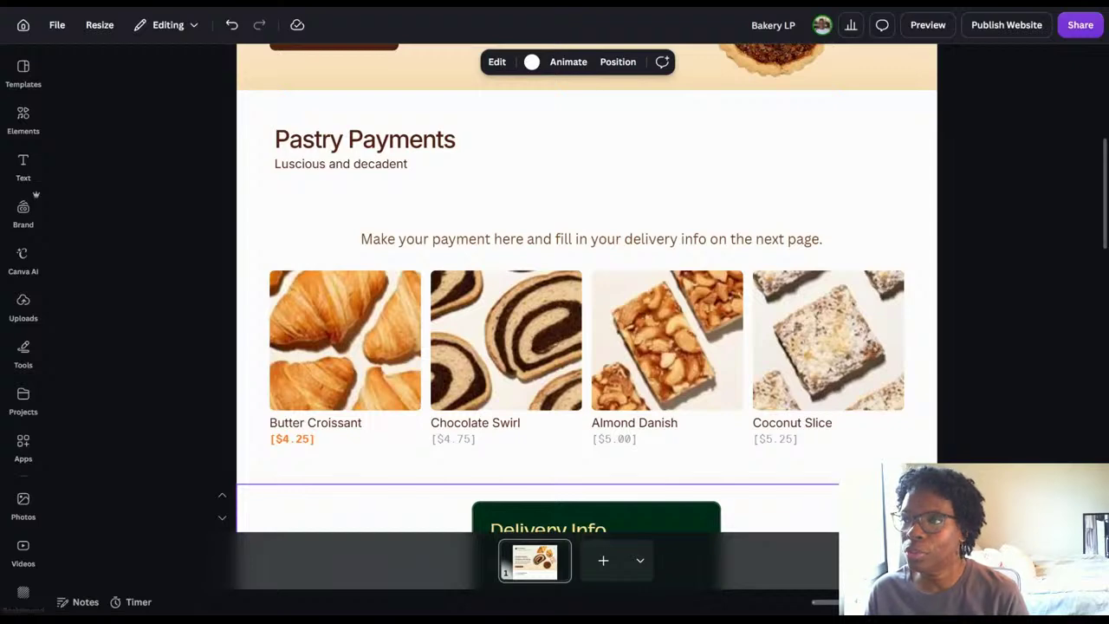
Check the site address choices in the website publishing settings and the full-size desktop preview, and return to the editor.
{"action": "left_click", "coordinate": [996, 31]}
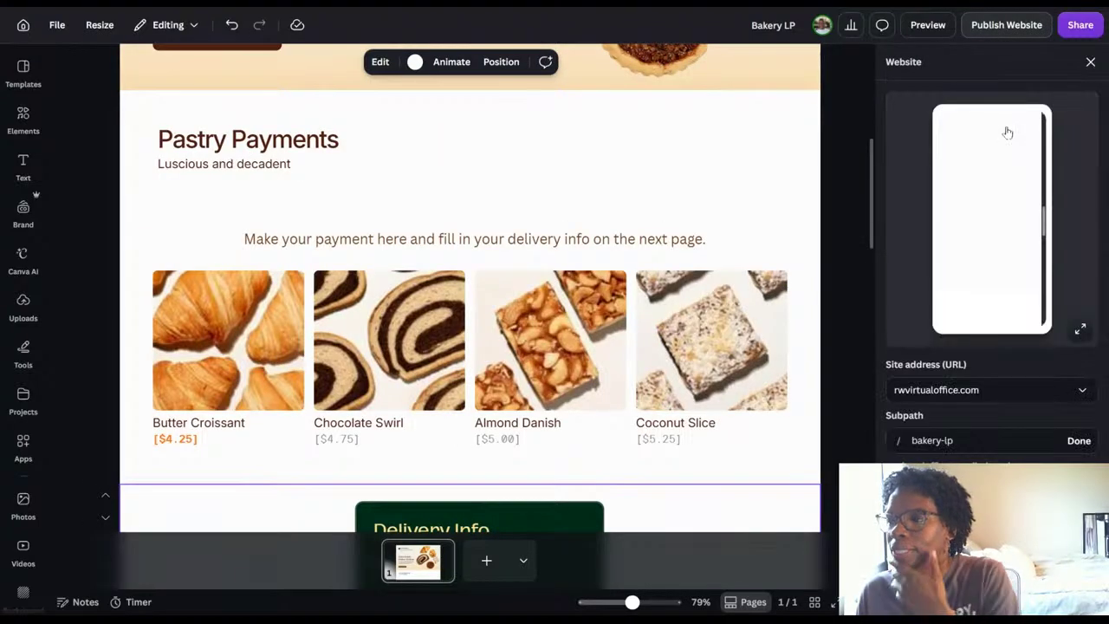
{"action": "left_click", "coordinate": [1088, 394]}
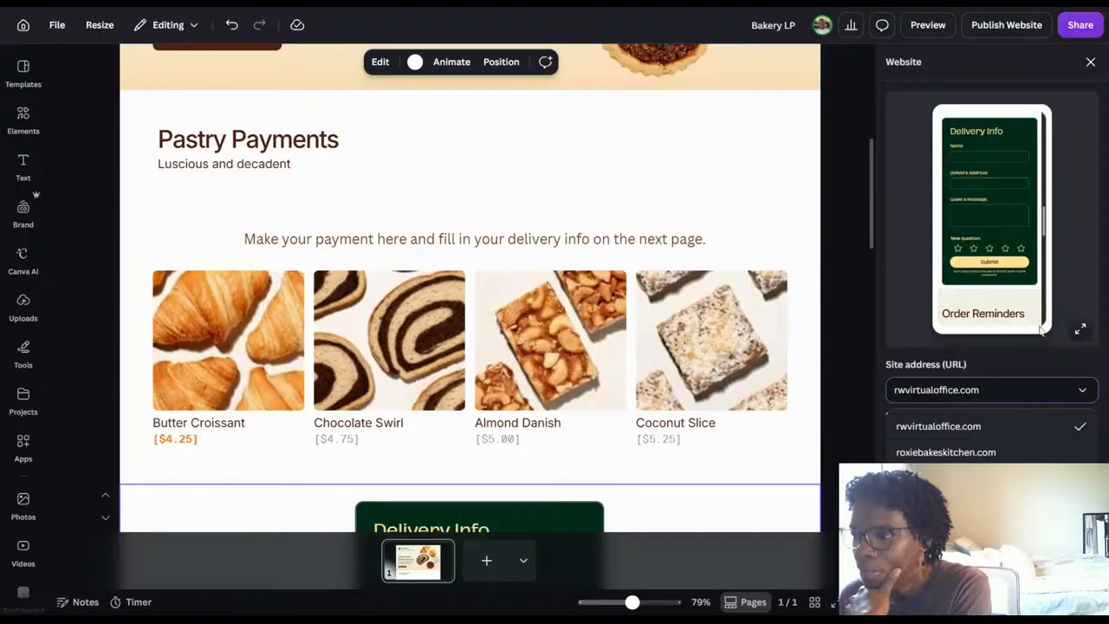
{"action": "left_click", "coordinate": [1081, 288]}
{"action": "left_click", "coordinate": [1081, 329]}
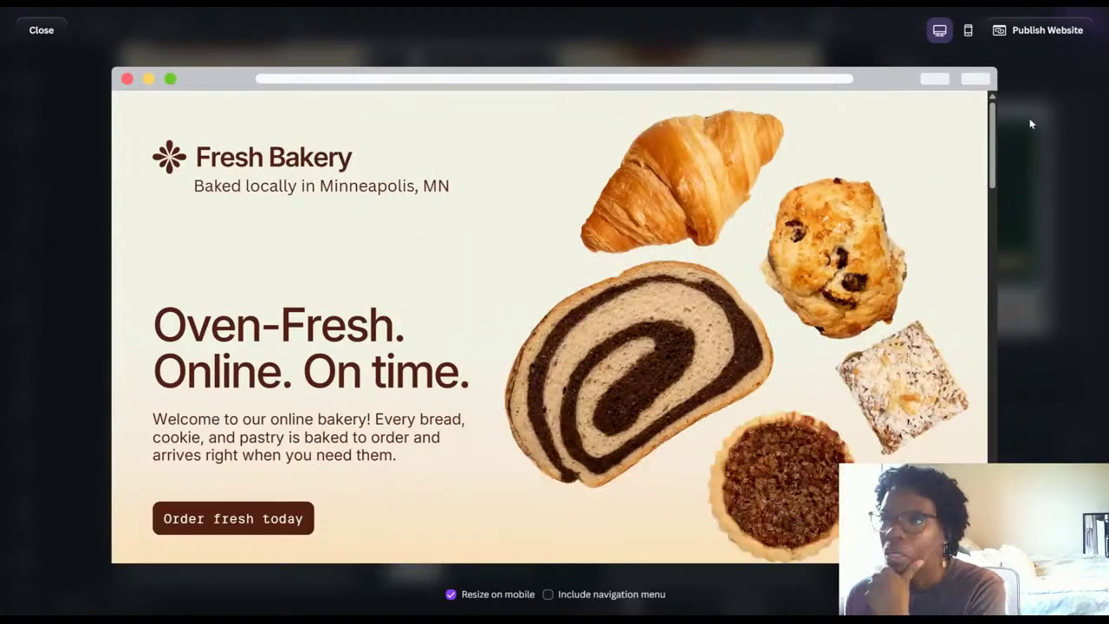
{"action": "left_click", "coordinate": [1057, 115]}
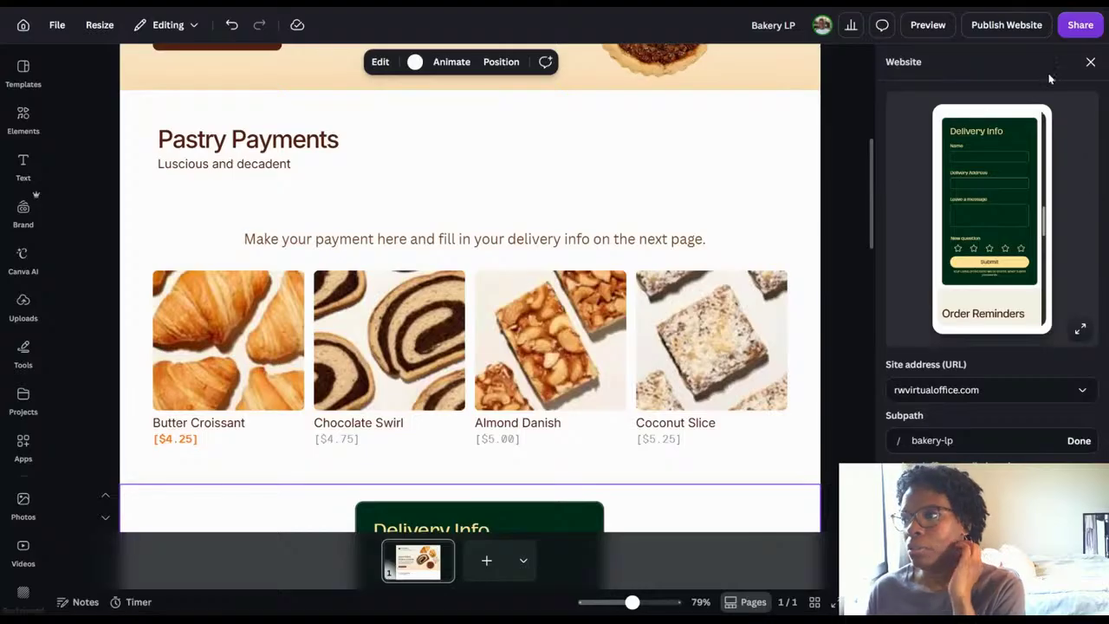
{"action": "left_click", "coordinate": [1089, 63]}
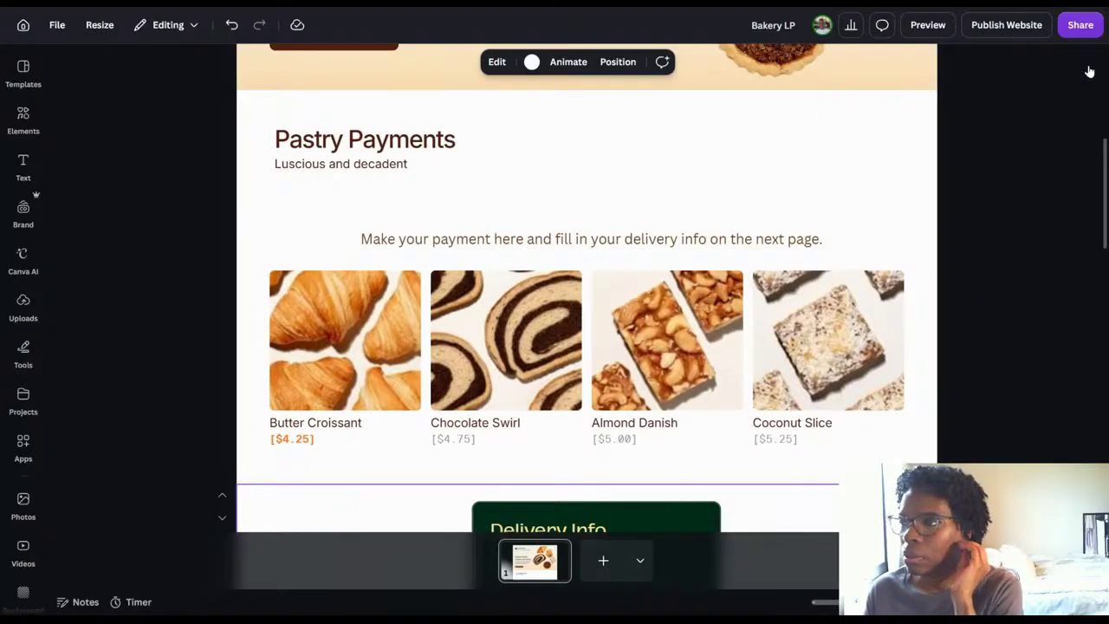